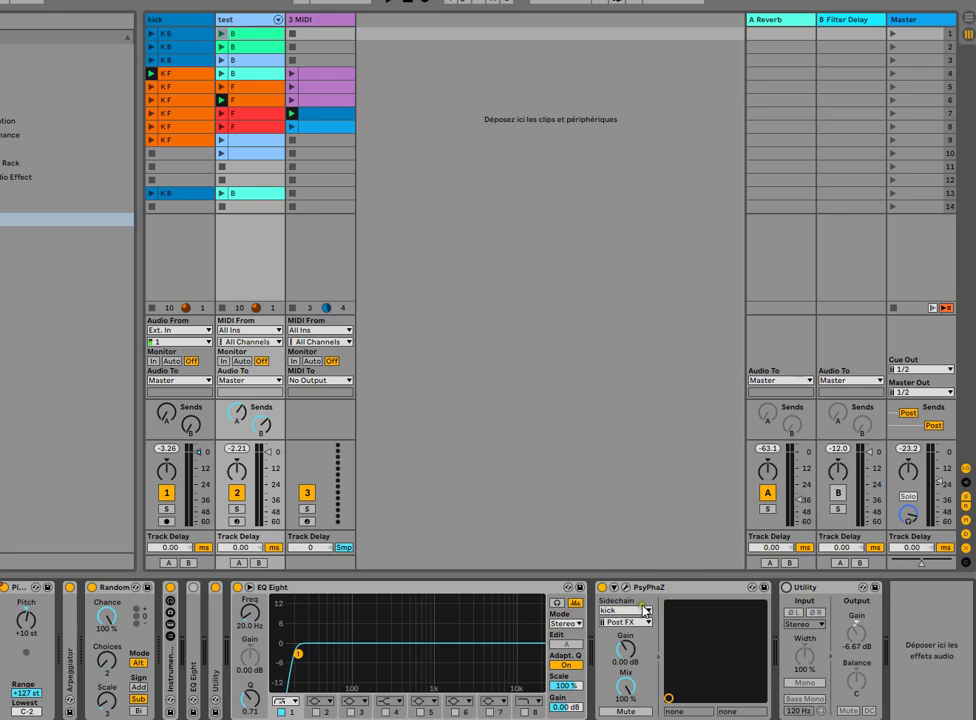
Set the PsyPhaZ sidechain source to kick, open the plugin's editor and dismiss its welcome message.
click(643, 611)
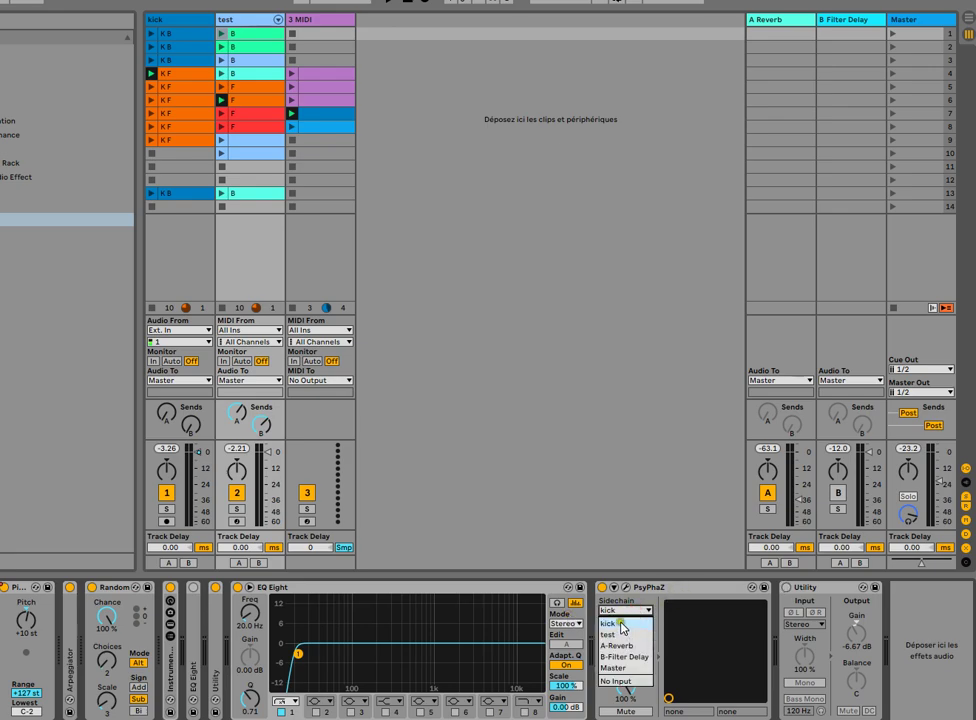
click(621, 624)
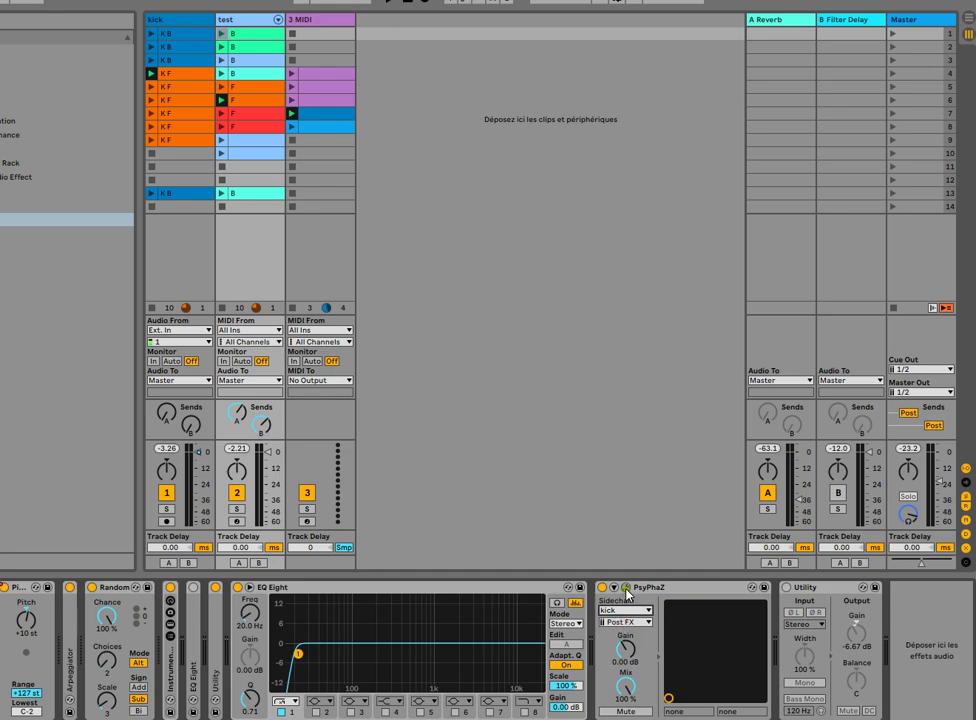
click(625, 588)
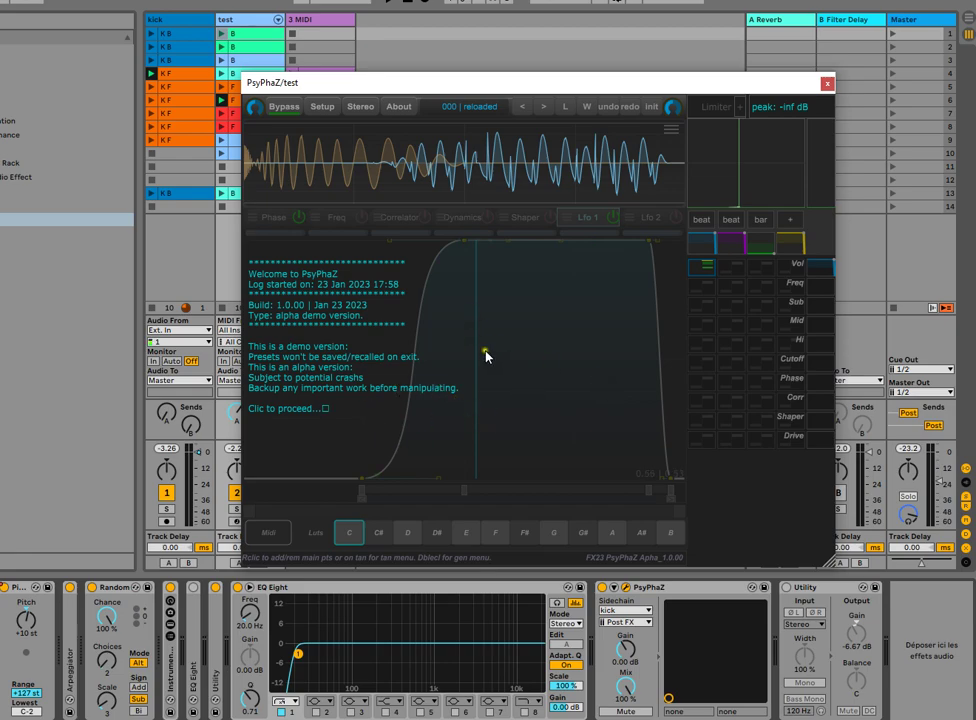
click(531, 401)
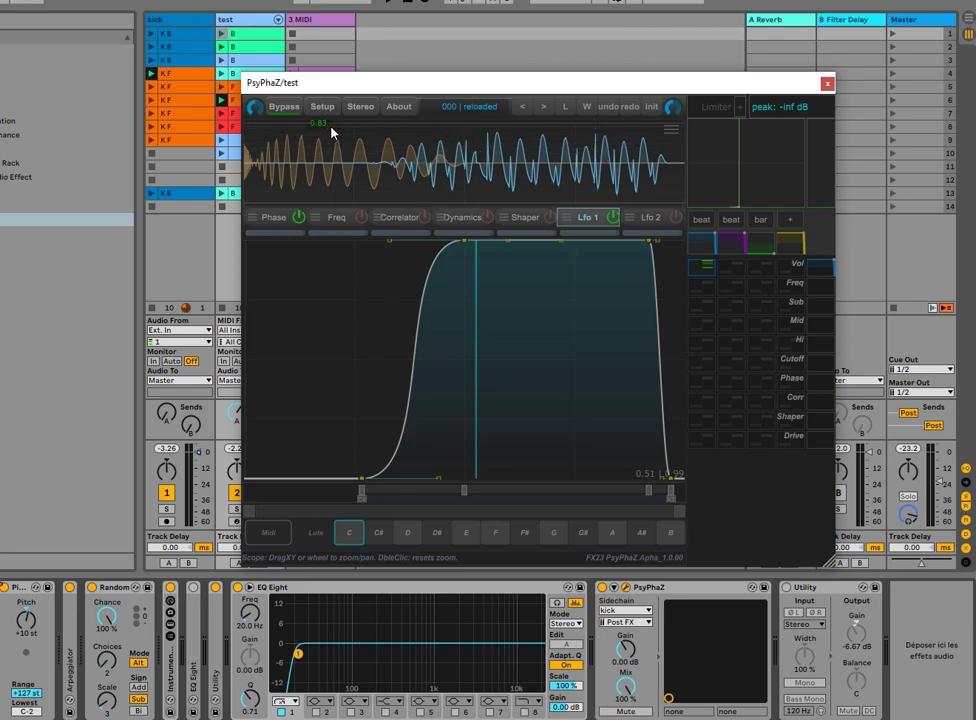
Try the input gain, bypass and global dry/wet controls of the plugin.
click(256, 110)
click(256, 110)
click(283, 107)
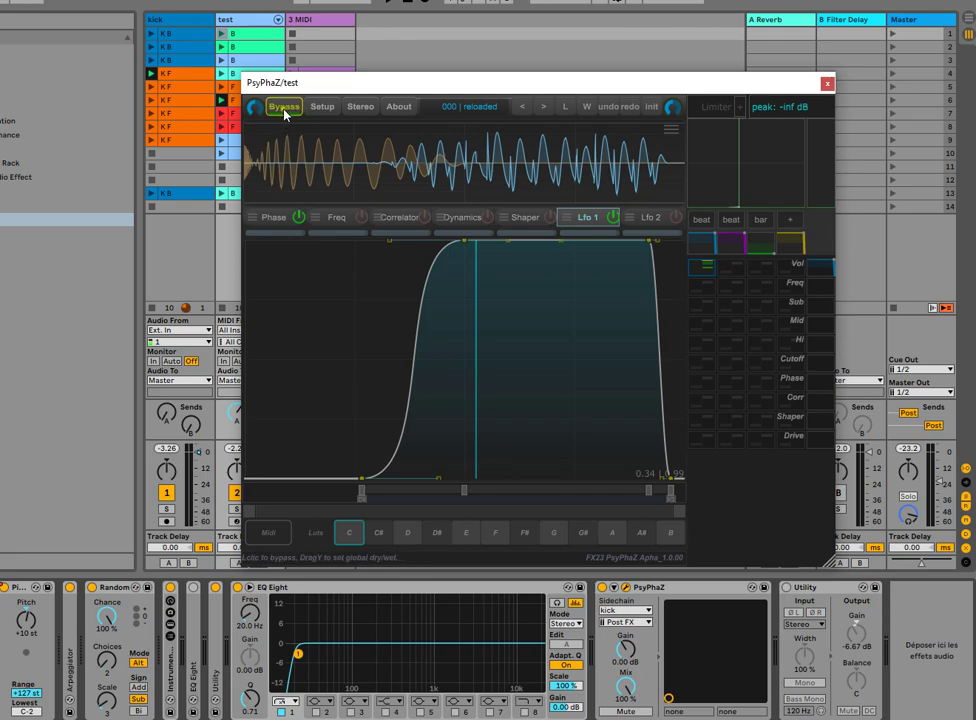
drag(286, 108, 279, 158)
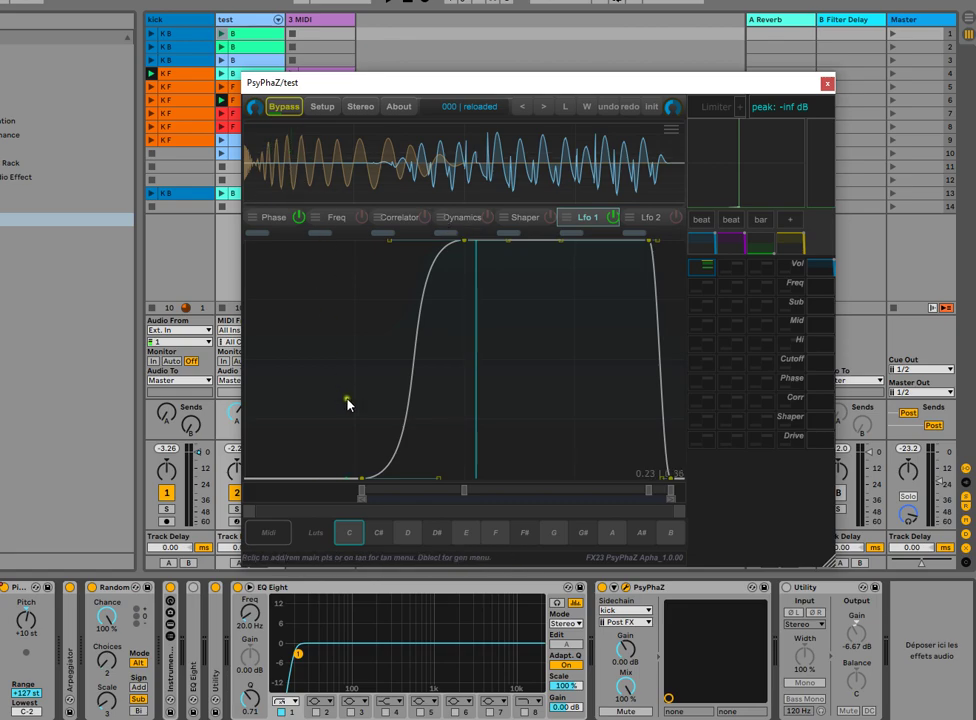
click(281, 106)
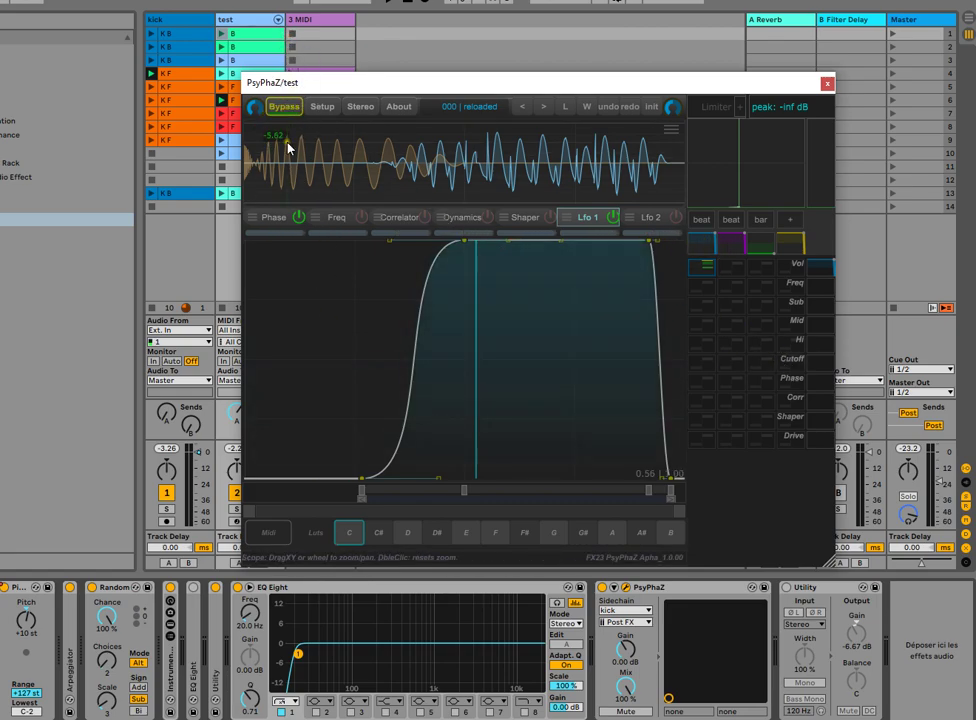
Review the spectral, latency and graphics options in the global setup and browse the preset list.
click(323, 107)
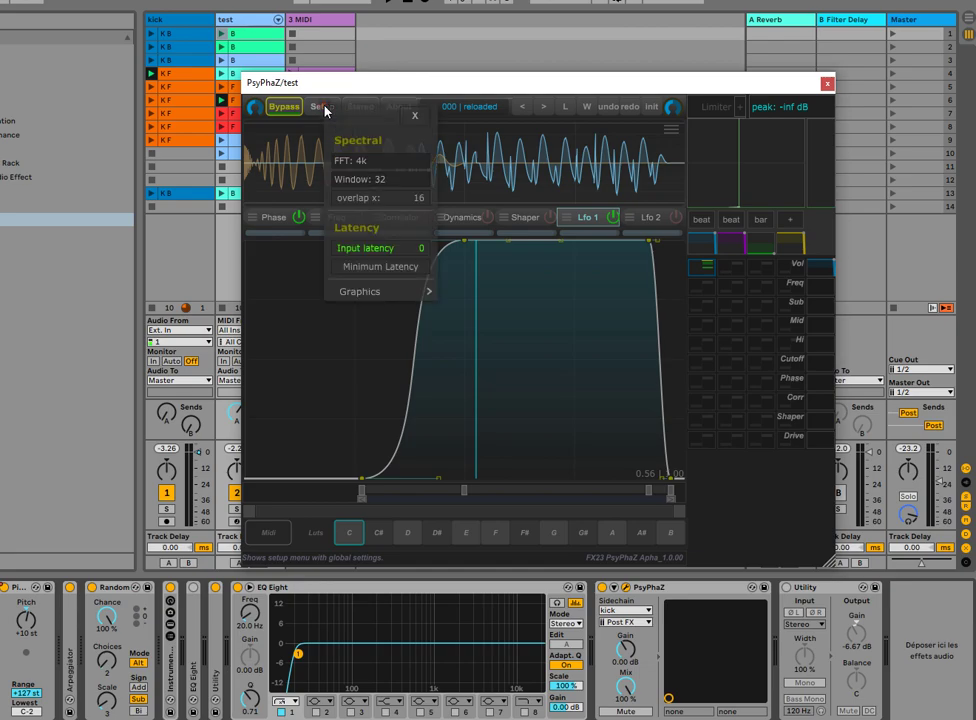
click(415, 115)
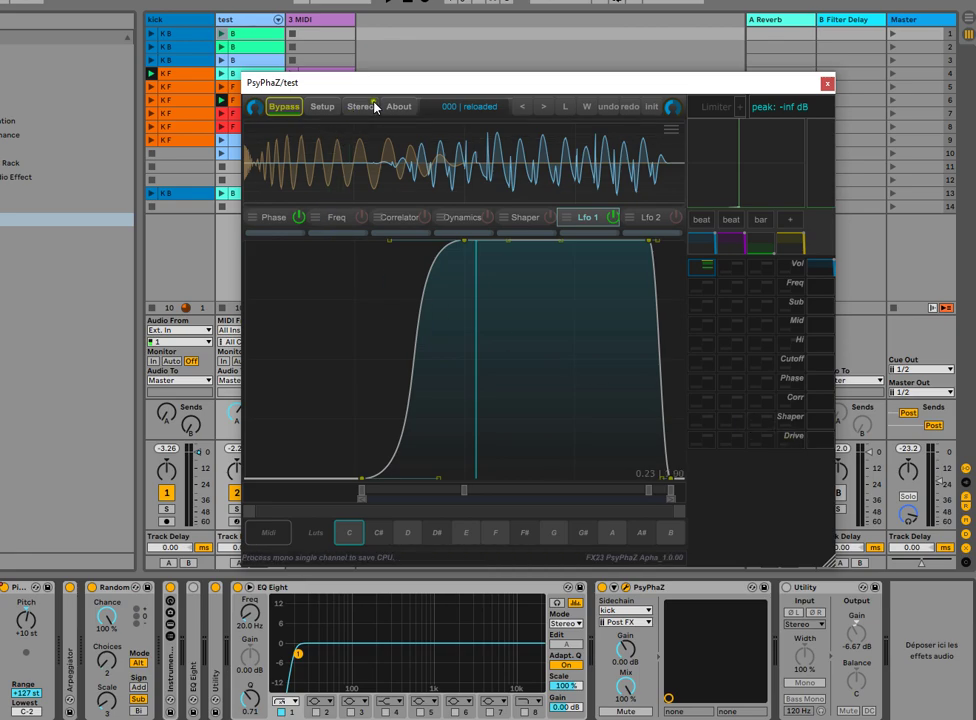
click(466, 106)
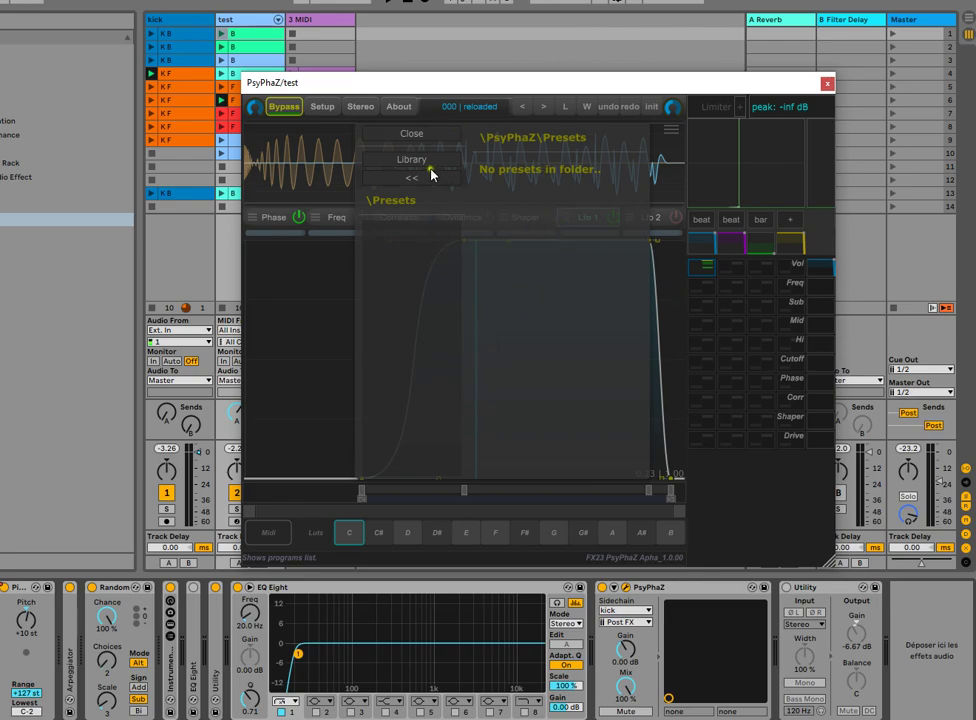
click(442, 135)
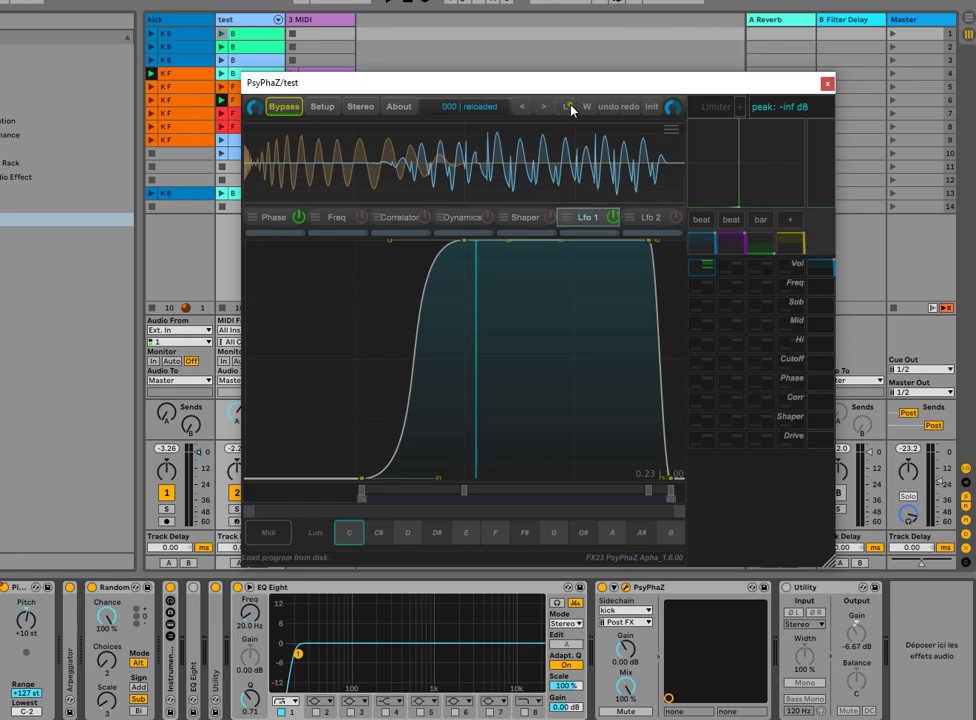
View the dialogs for loading a preset file and saving one, cancelling both.
click(570, 107)
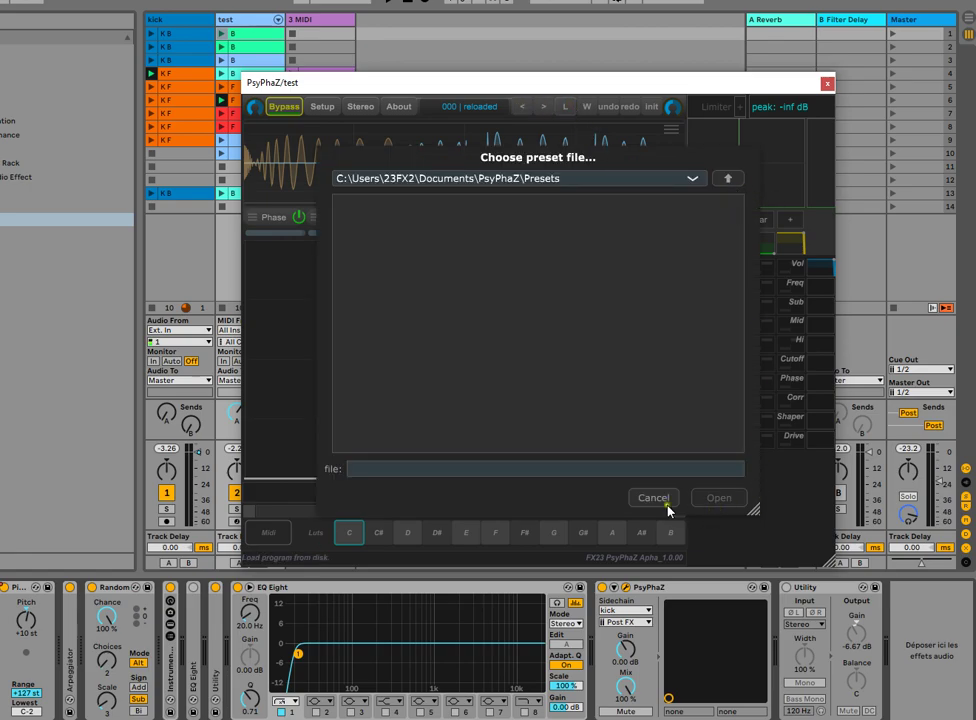
click(666, 500)
click(587, 107)
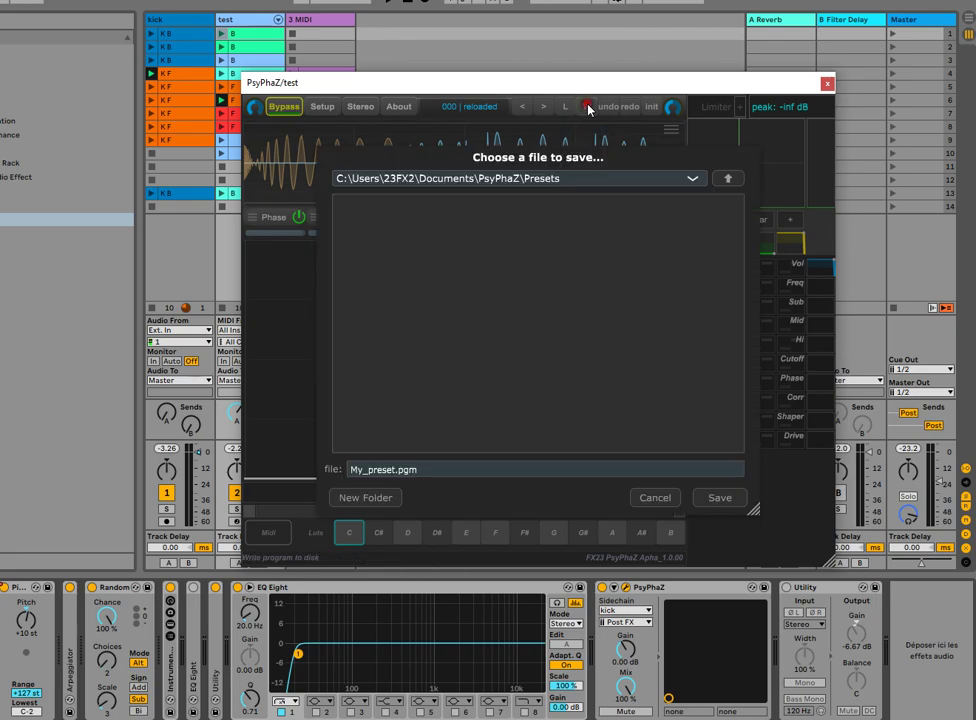
click(645, 498)
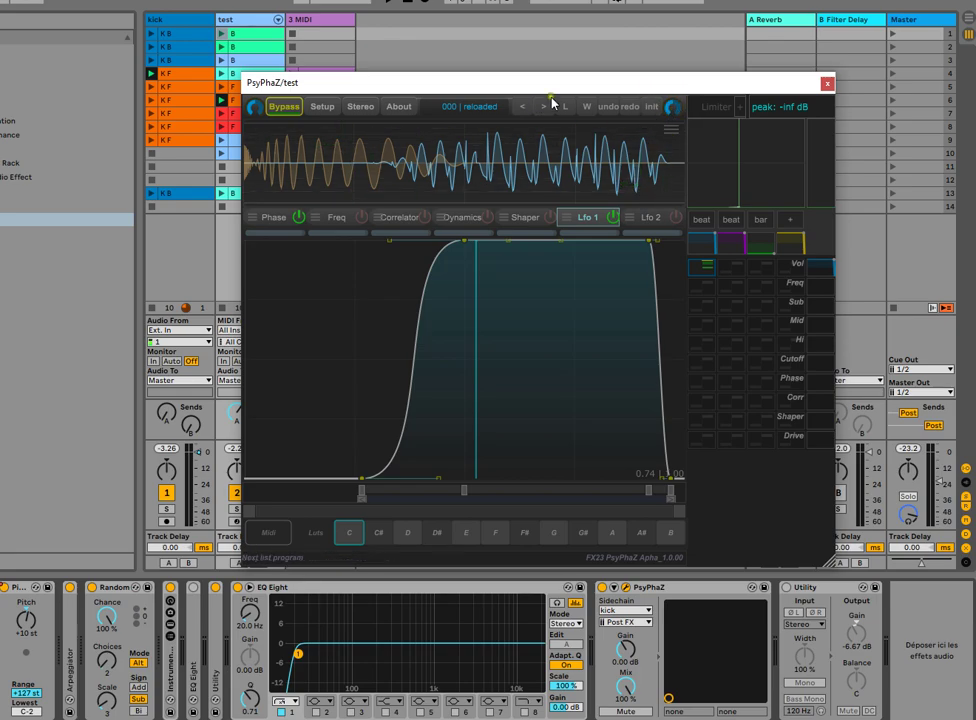
Switch on the master limiter and view its threshold, attack and release settings.
drag(676, 117, 676, 114)
click(674, 114)
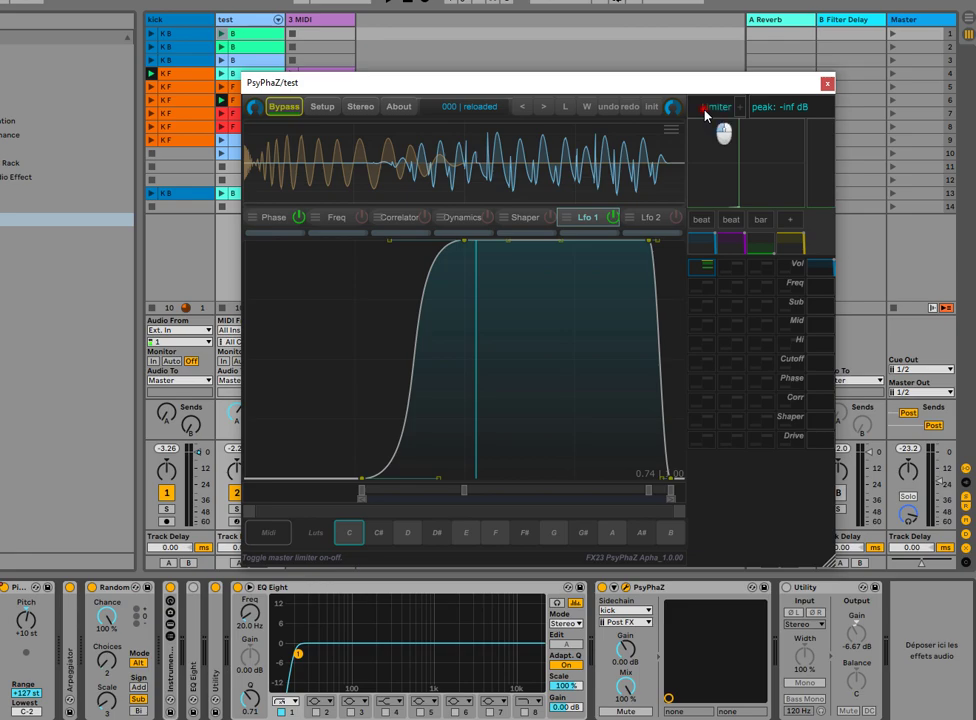
click(718, 107)
click(742, 110)
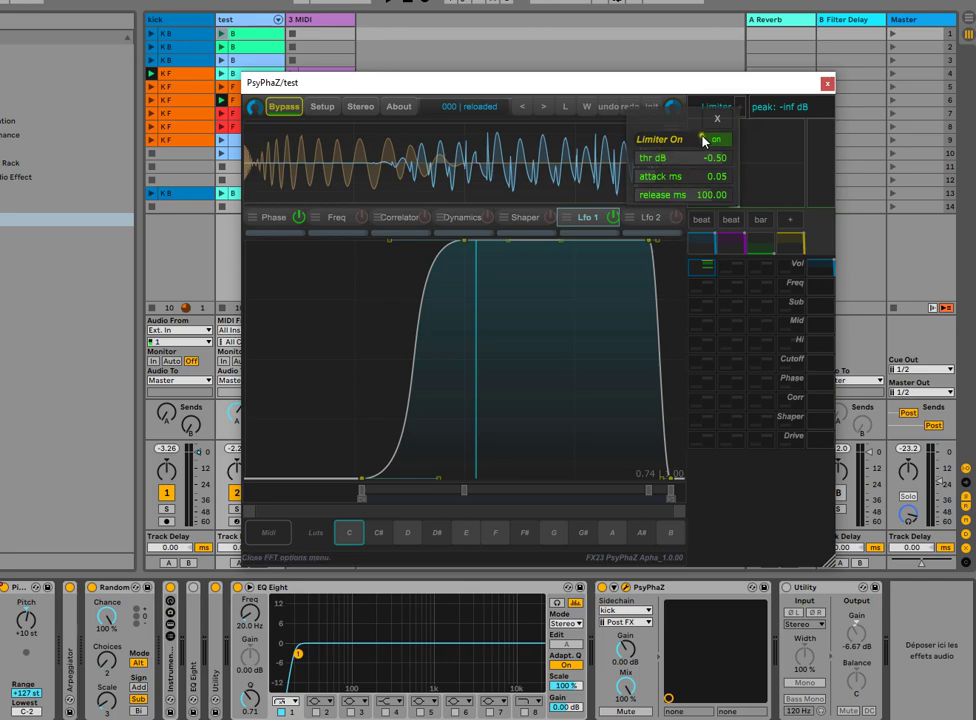
click(714, 120)
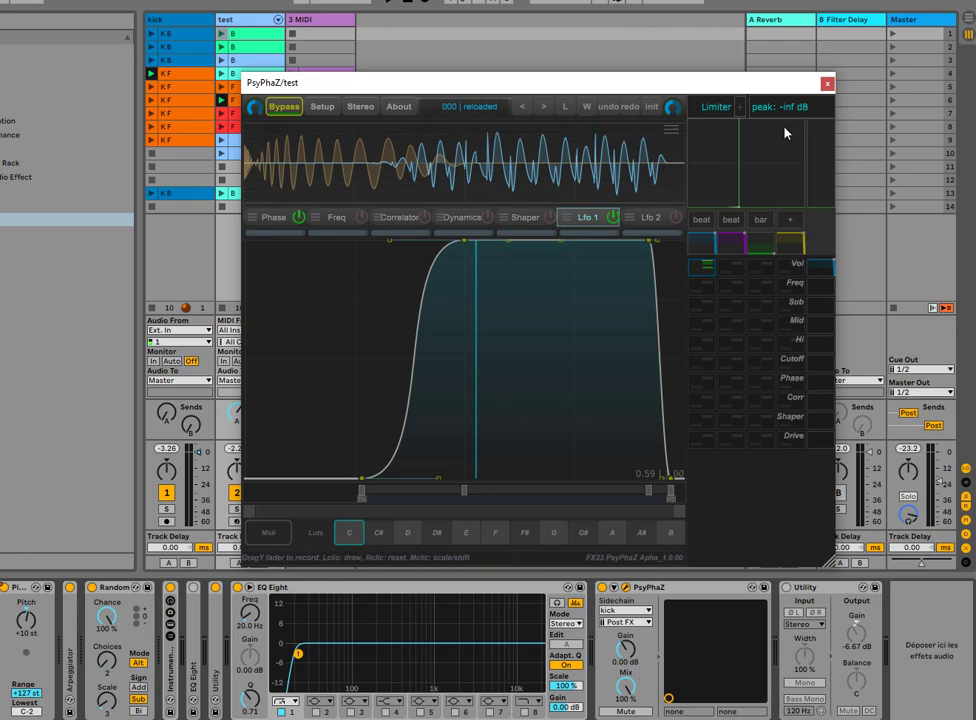
Disable the Phase spectral engine and switch off the master limiter.
click(298, 217)
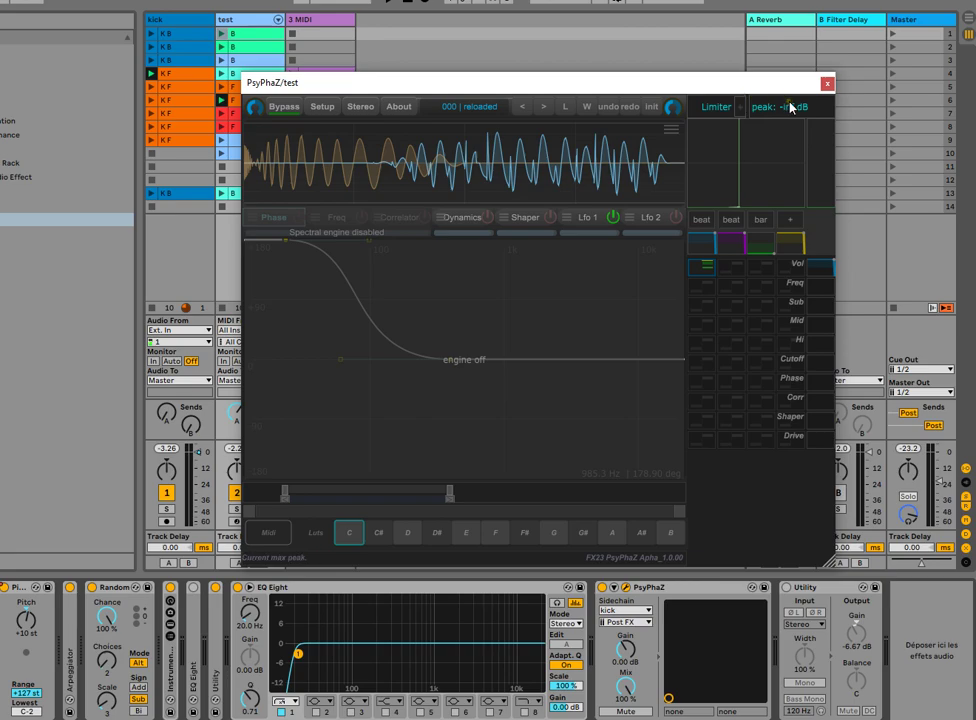
click(713, 115)
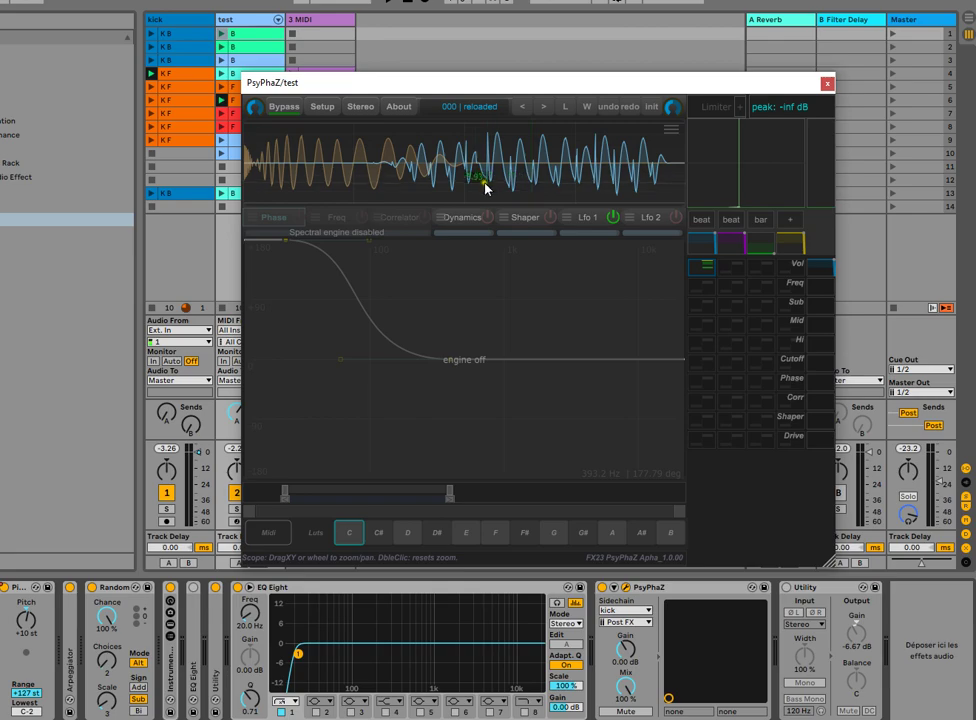
drag(473, 183, 478, 168)
drag(489, 166, 501, 172)
drag(362, 201, 420, 160)
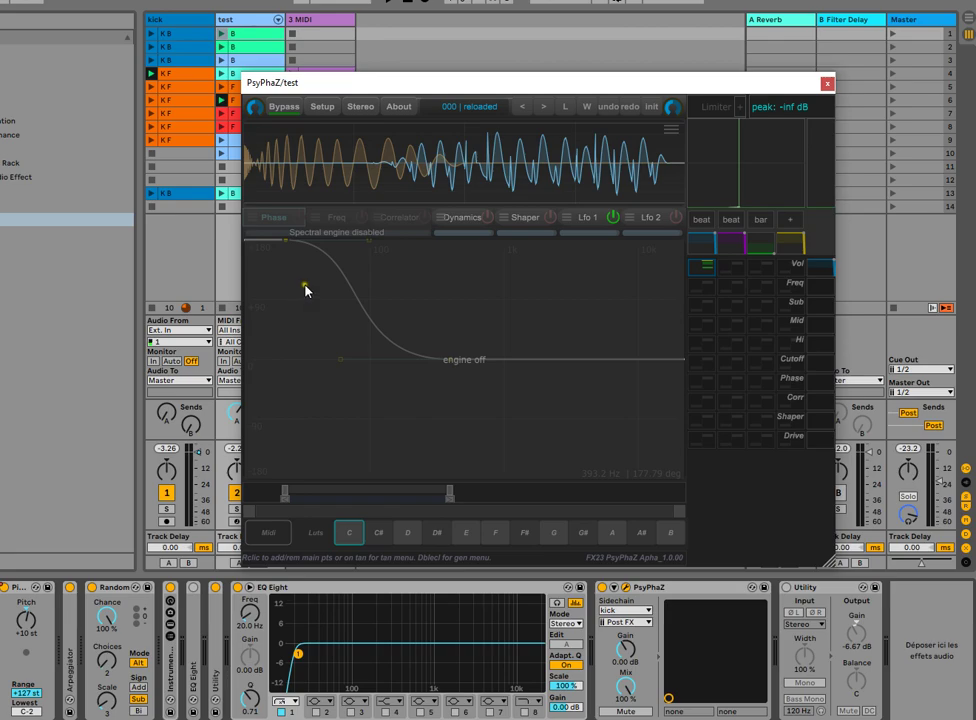
drag(388, 307, 345, 290)
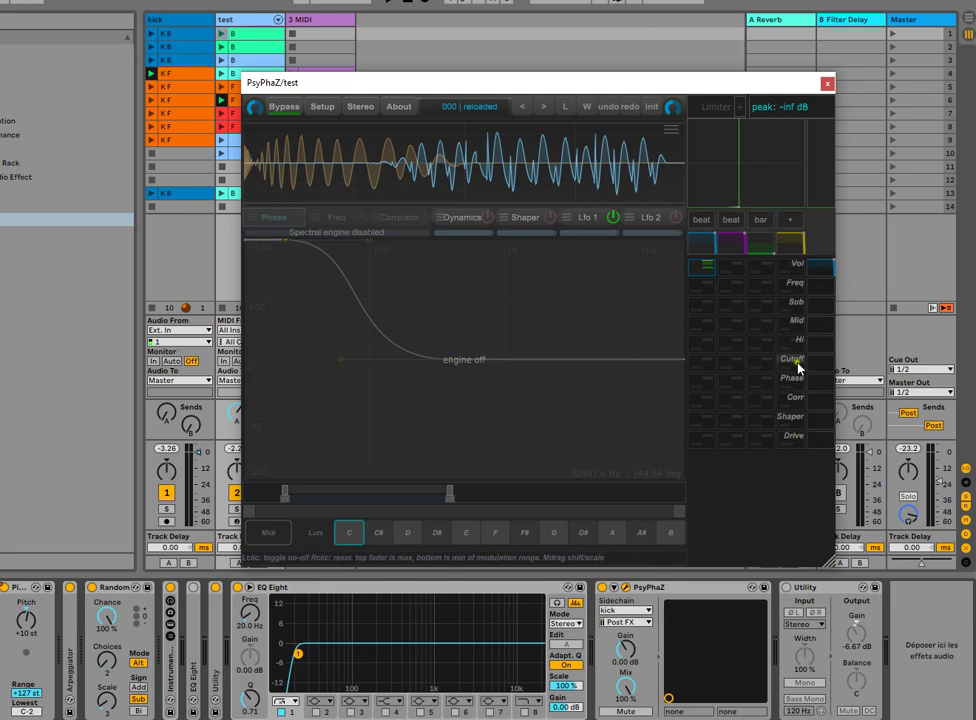
Start playback of the session and show the Lfo 1 curve.
click(748, 396)
key(space)
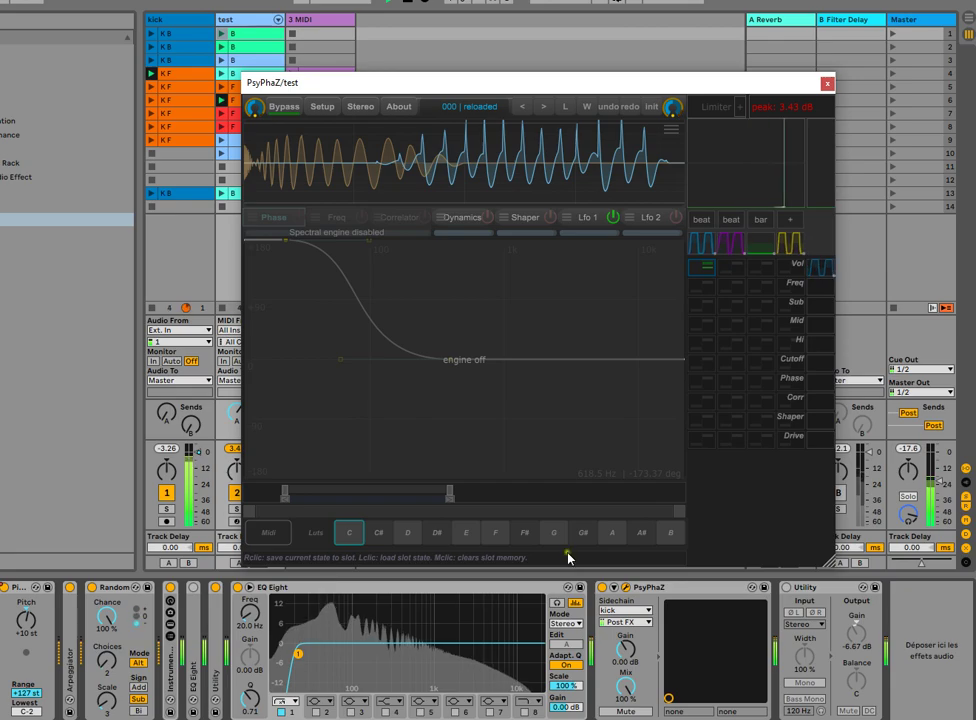
click(587, 218)
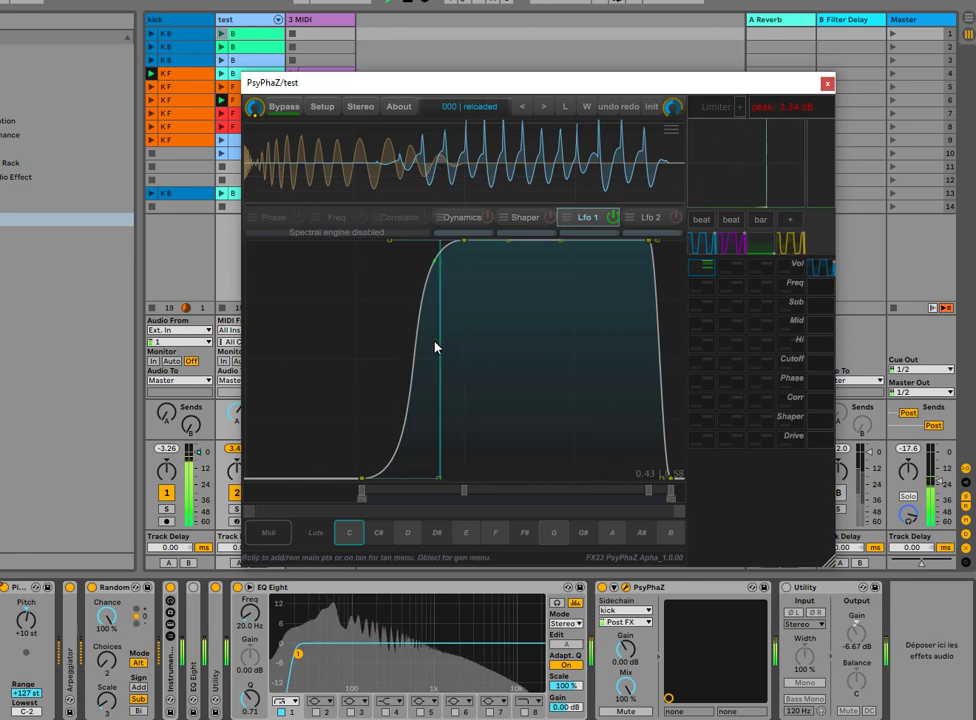
Try the 1/2 sync rate for Lfo 1 and return it to beat.
click(705, 222)
click(624, 301)
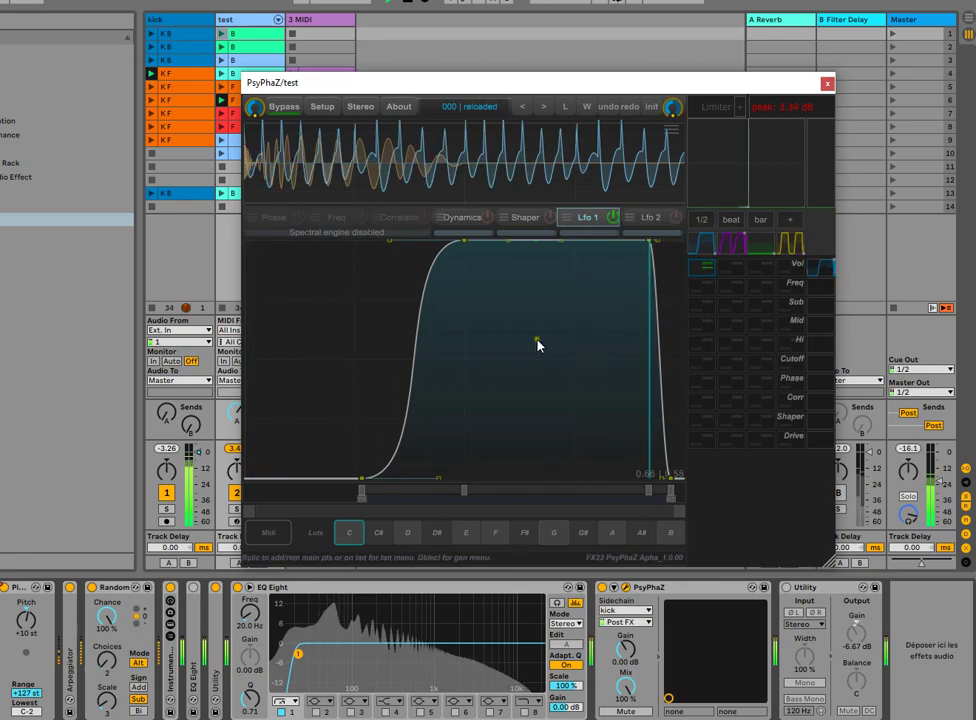
click(701, 219)
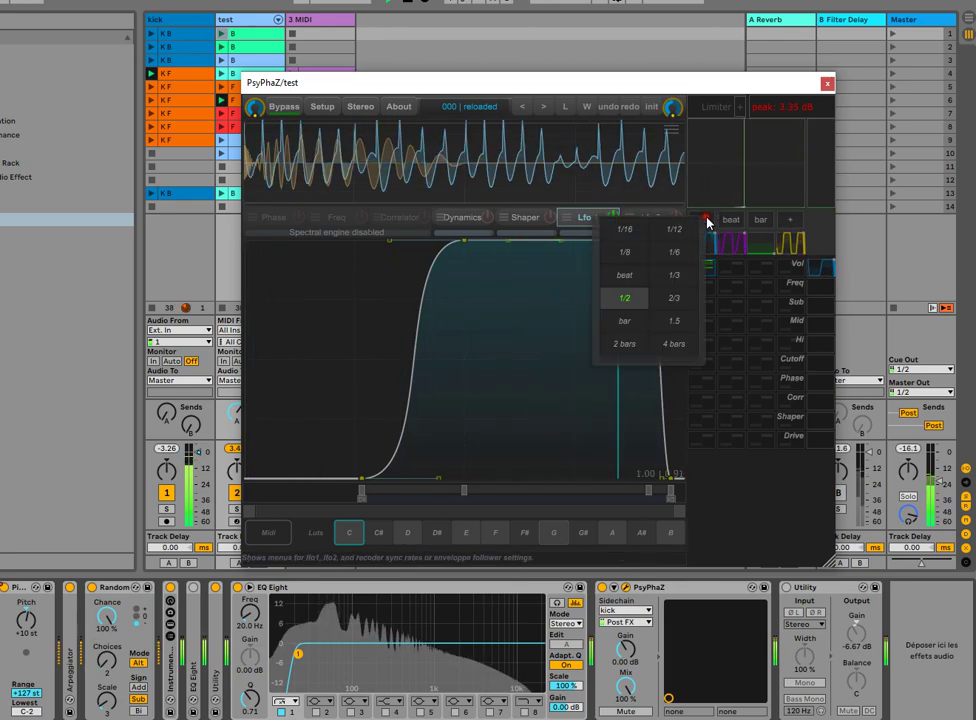
click(625, 285)
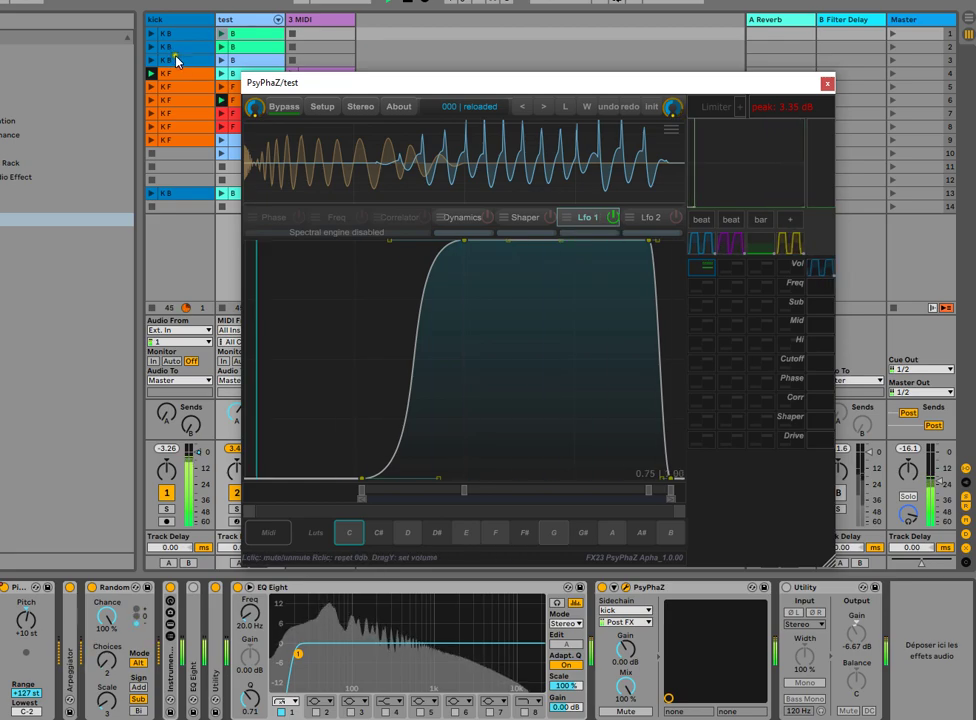
Bypass the plugin during playback to compare the sound, and re-enable it.
click(278, 105)
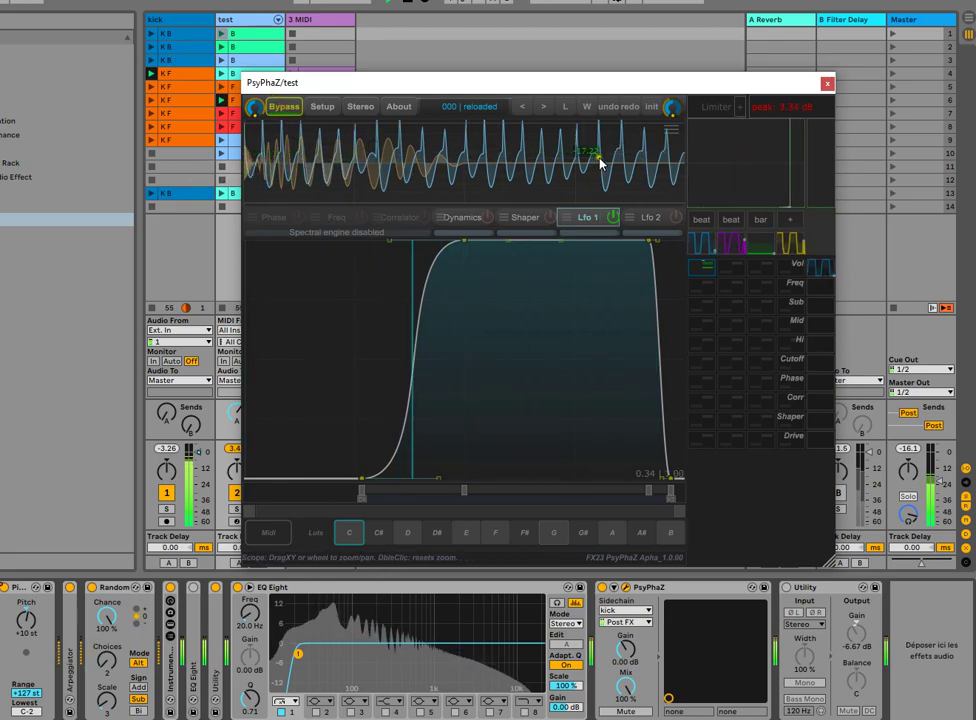
click(282, 106)
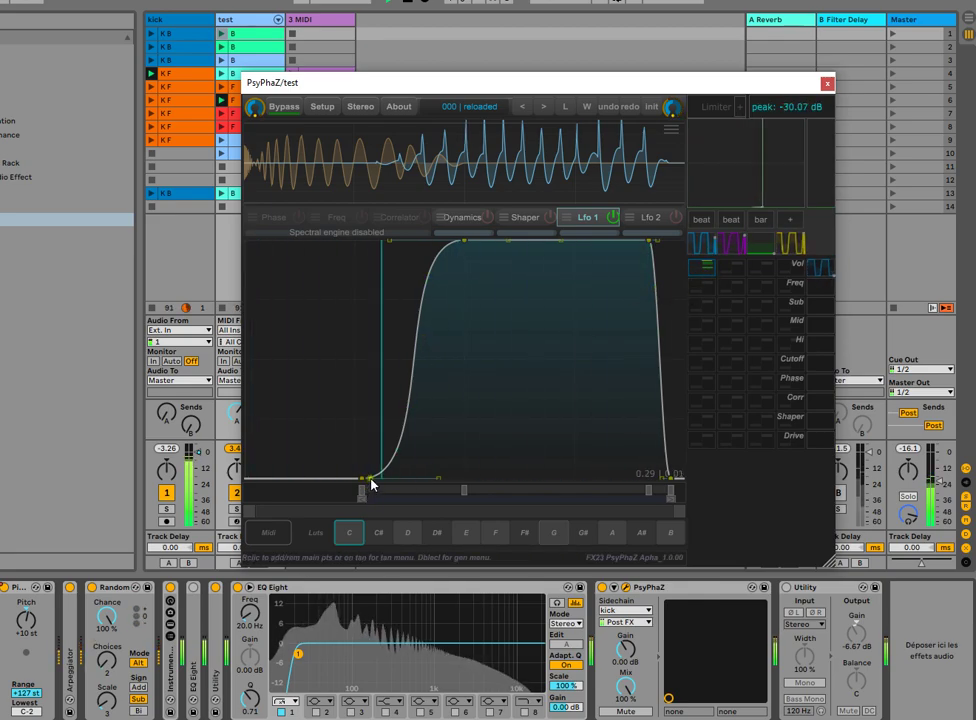
Try different ranges for the Lfo 1 modulation of Vol, and reset it to the full range.
click(710, 266)
click(708, 268)
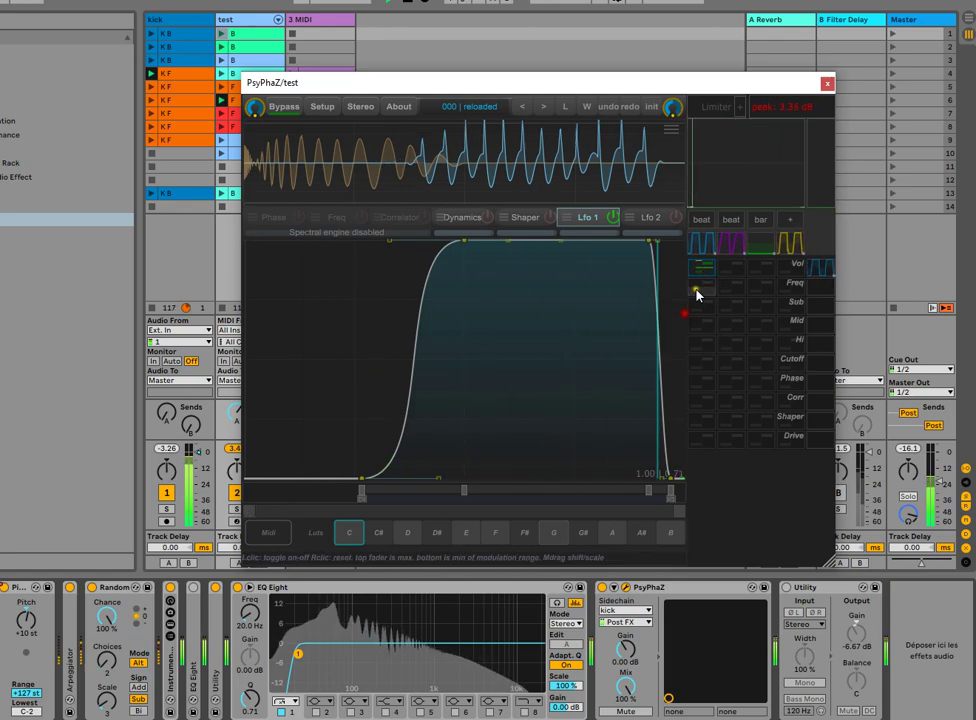
drag(706, 277, 740, 263)
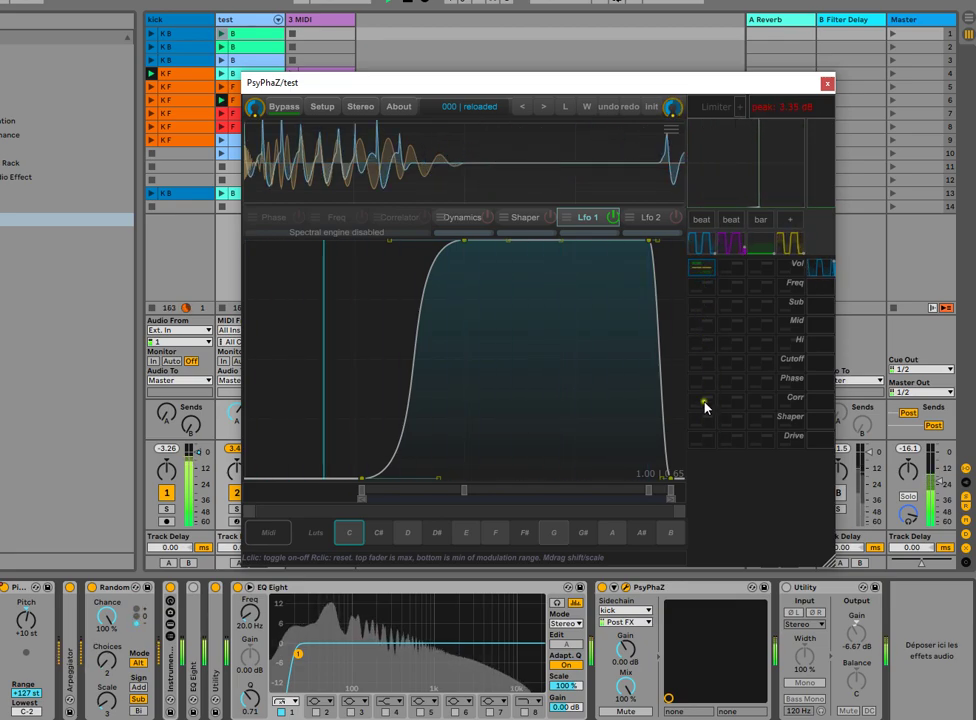
click(704, 270)
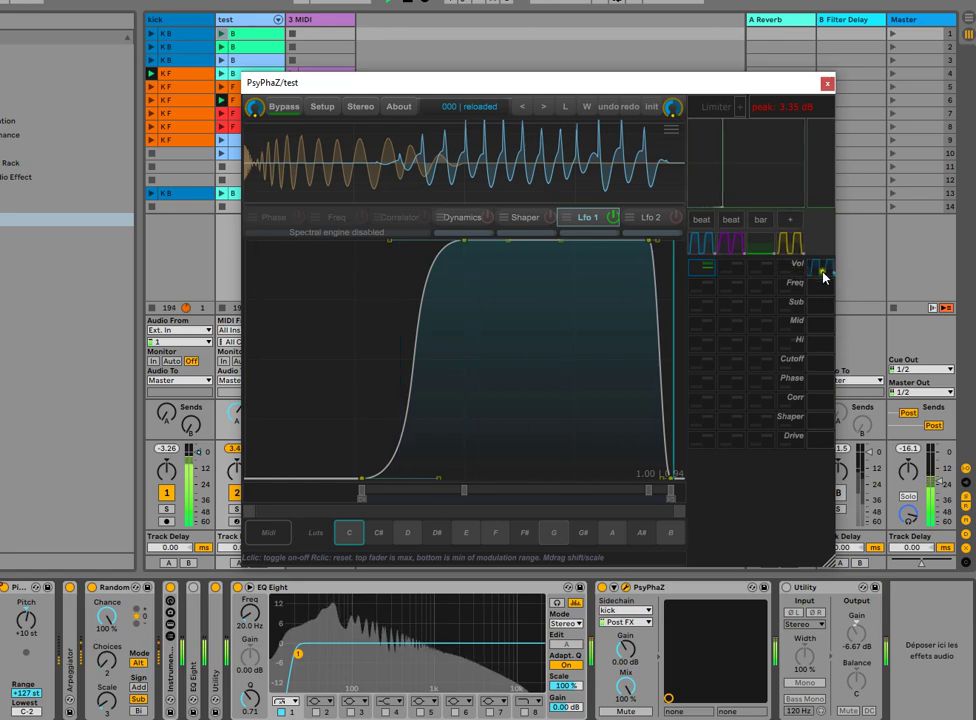
click(705, 266)
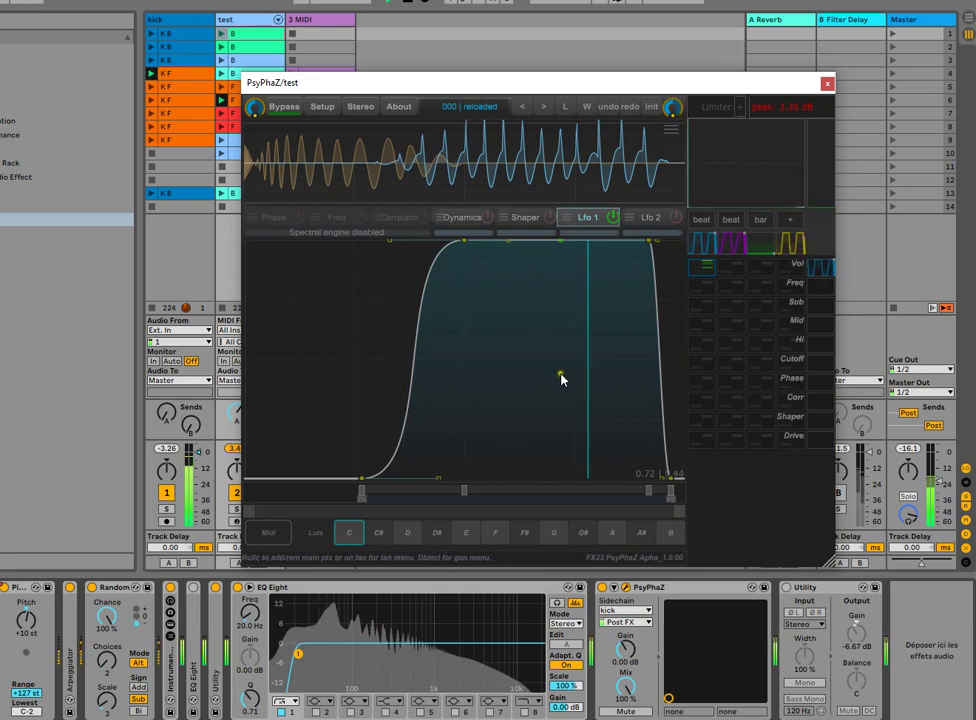
Save the current state to slot C, and use slot C# for a variant with the Lfo 1 curve's falling edge moved earlier.
right_click(350, 534)
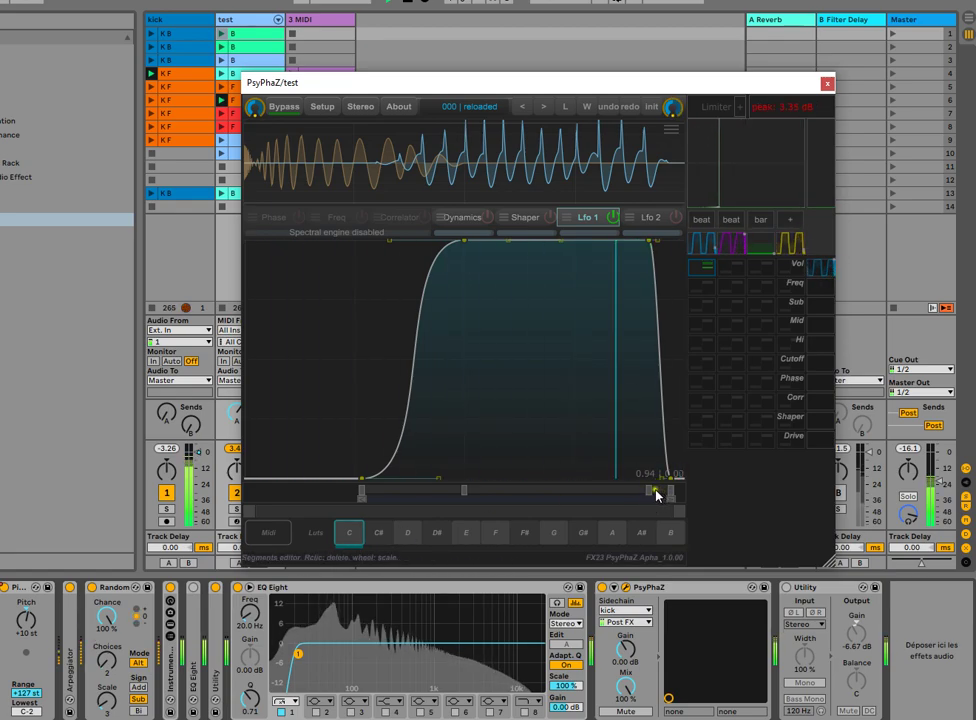
drag(656, 492, 571, 491)
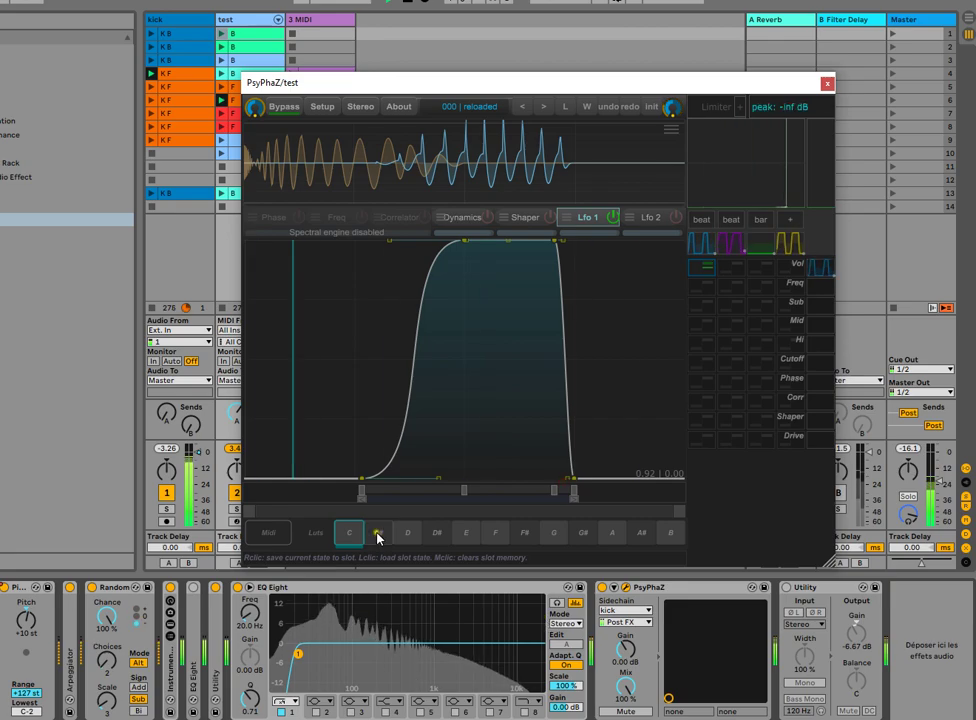
click(379, 535)
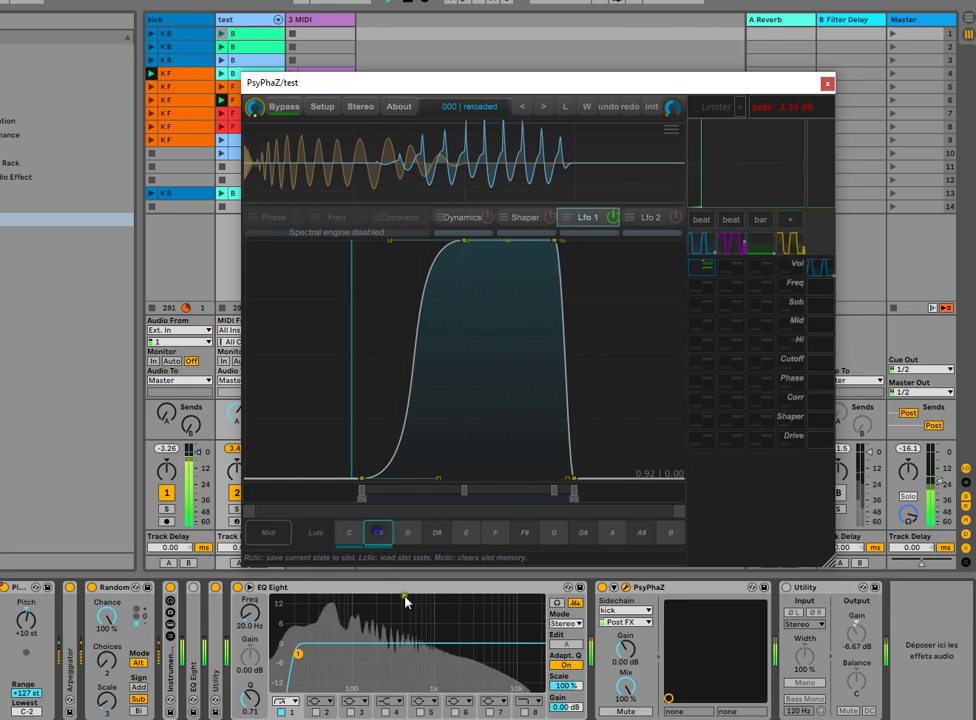
Switch between the states stored in slots C and C#, leaving slot C loaded.
click(349, 533)
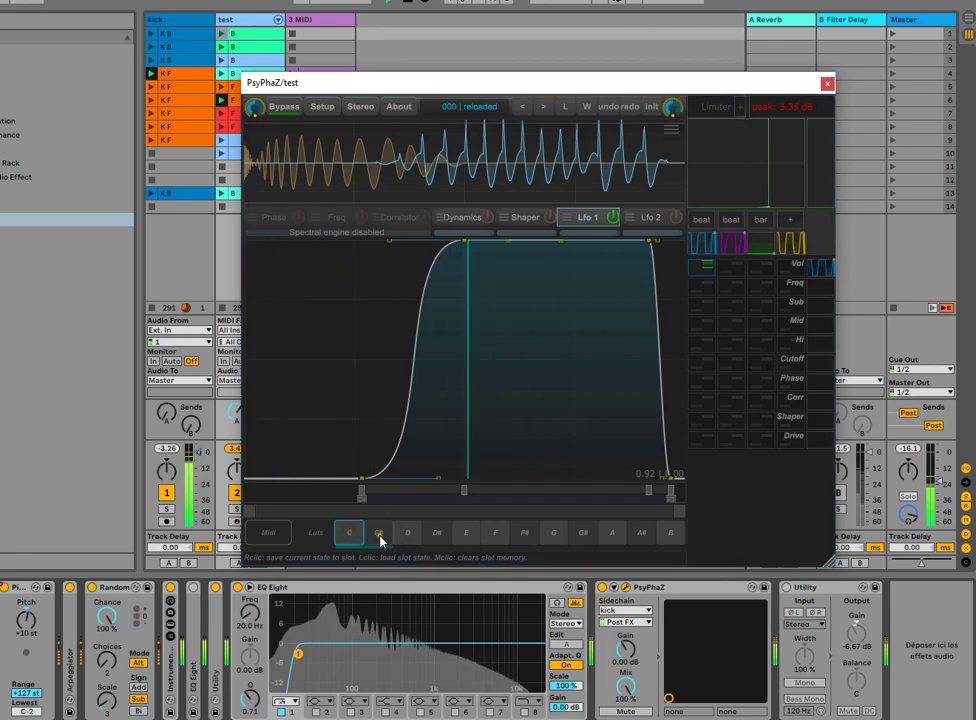
click(379, 534)
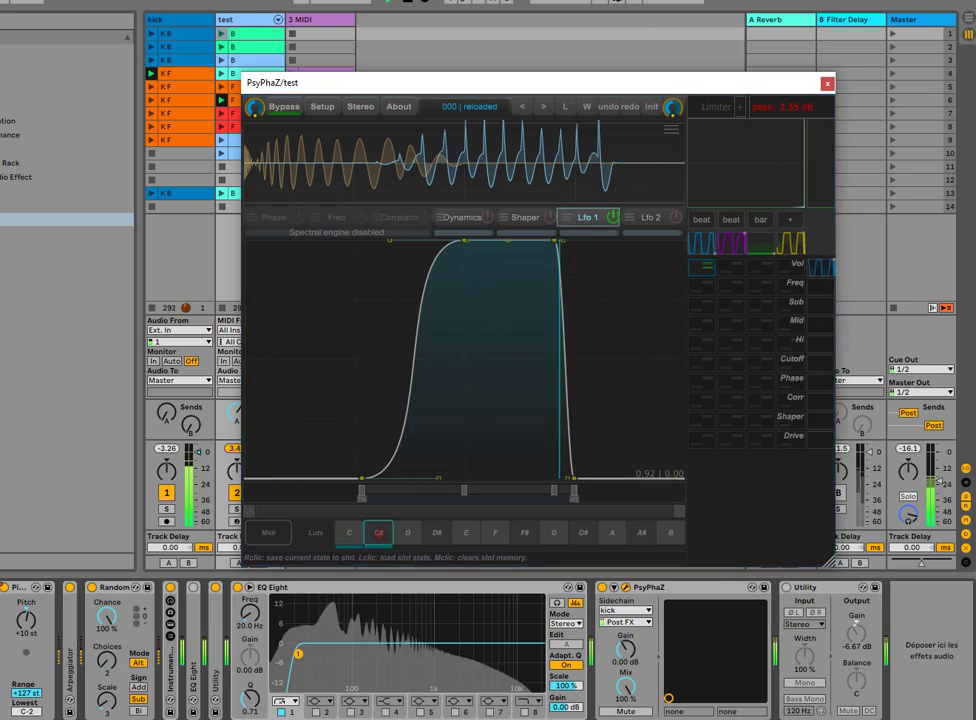
click(349, 535)
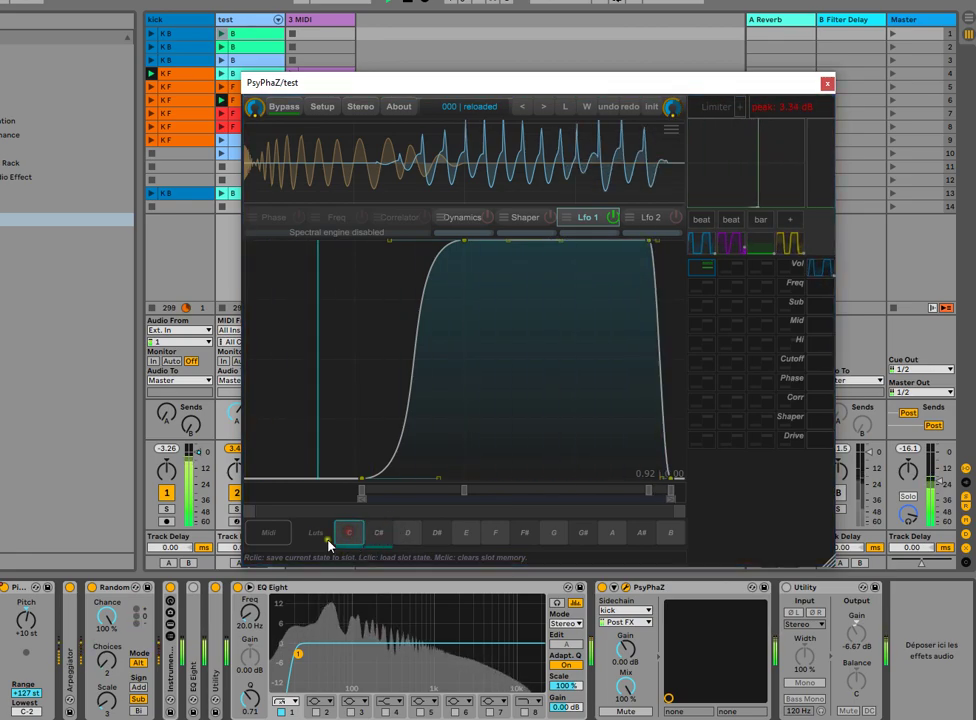
Route the third MIDI track's output to the test track, and view the destinations available there for triggering slots.
click(263, 537)
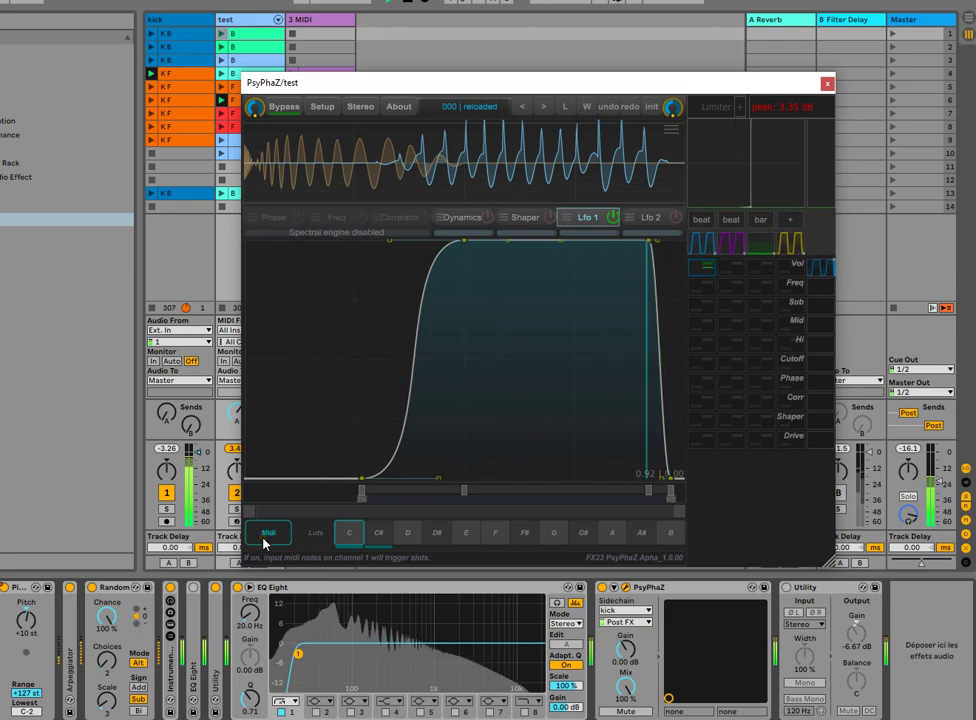
drag(490, 86, 570, 79)
click(310, 380)
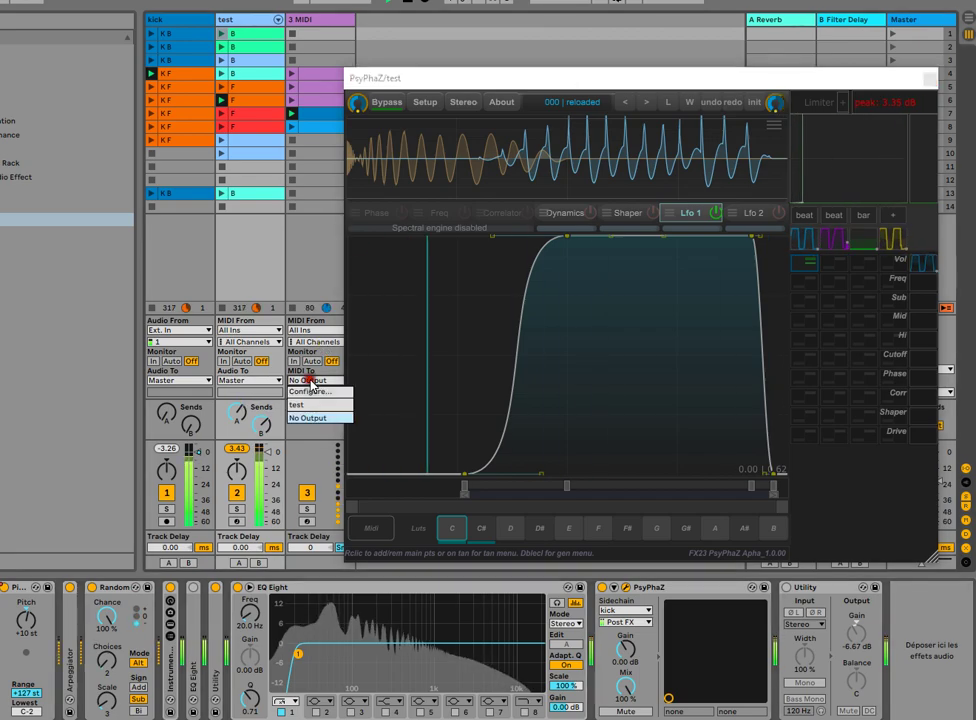
click(305, 406)
click(309, 392)
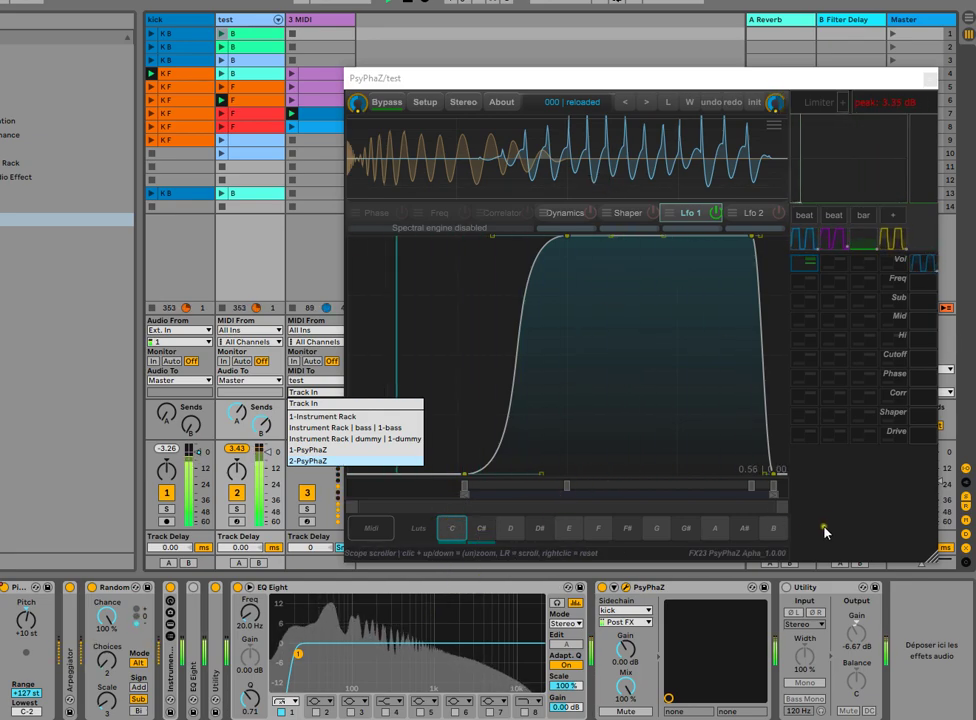
click(326, 378)
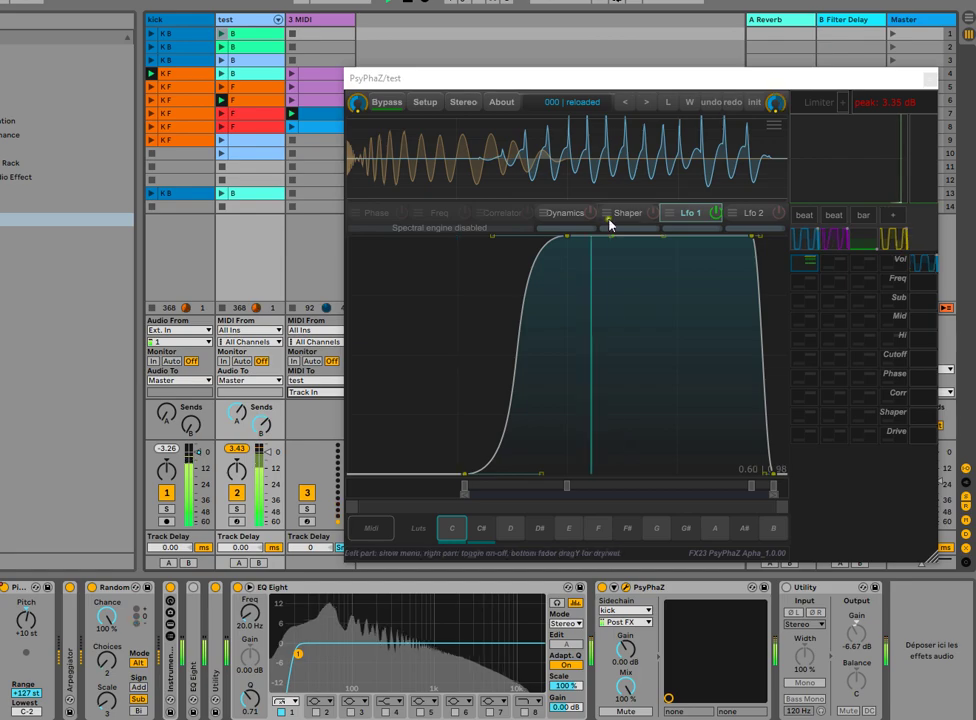
drag(571, 83, 547, 77)
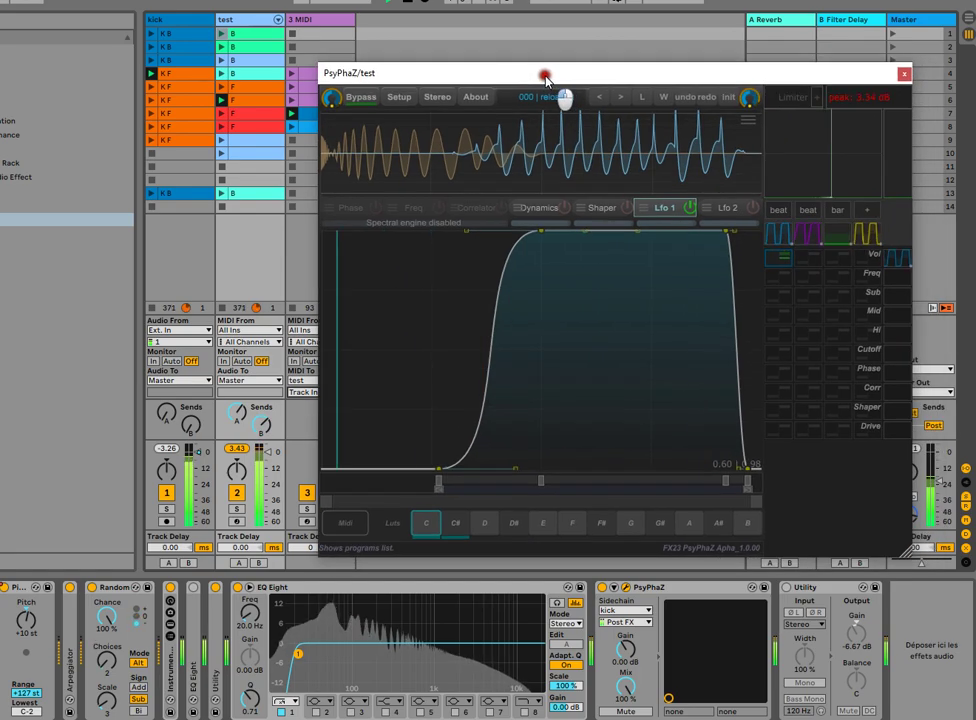
Turn on the Utility device, and enable the Phase and Freq modules in the plugin.
click(788, 593)
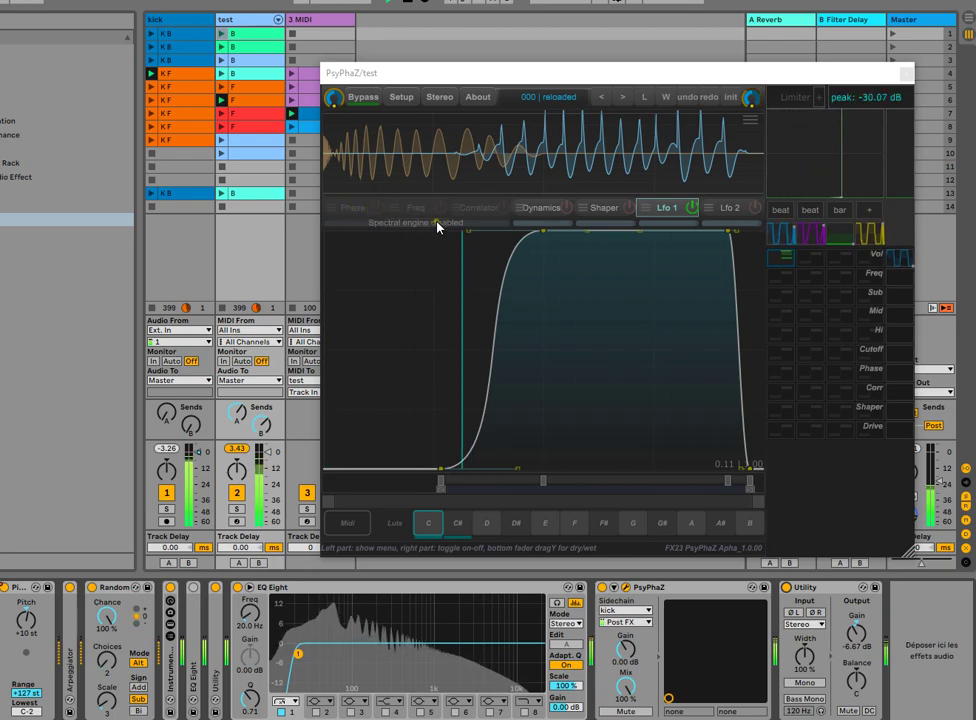
click(374, 209)
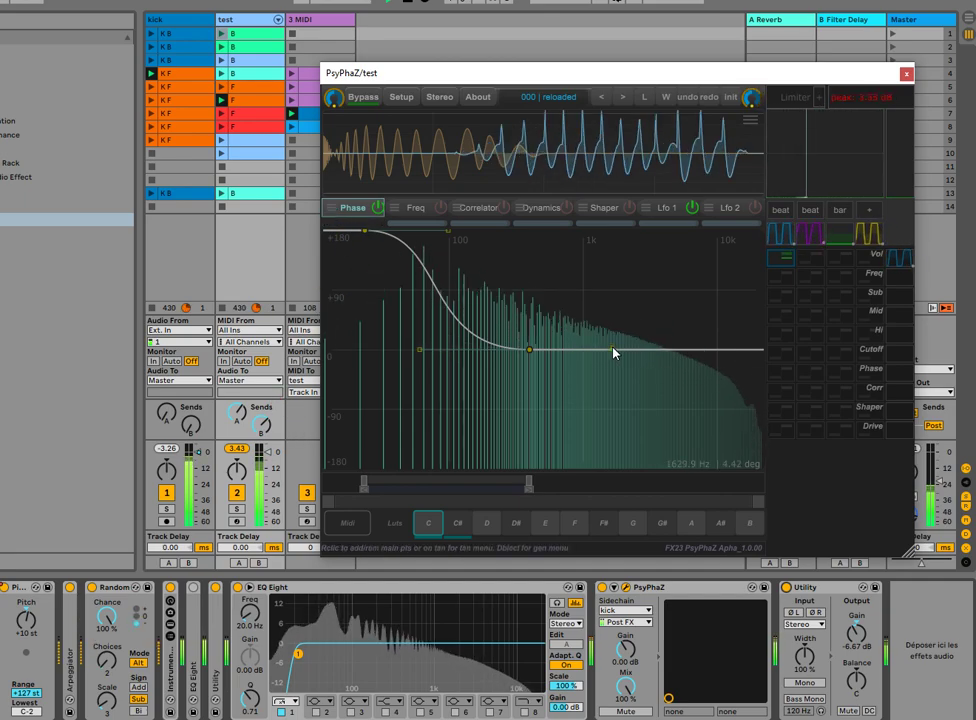
click(413, 208)
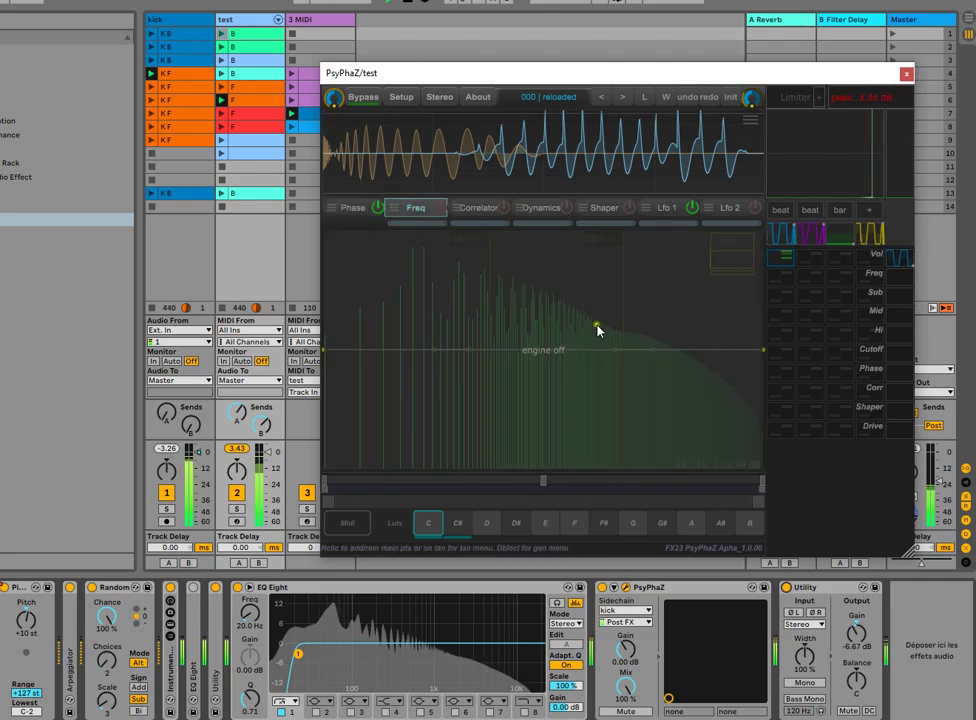
click(441, 208)
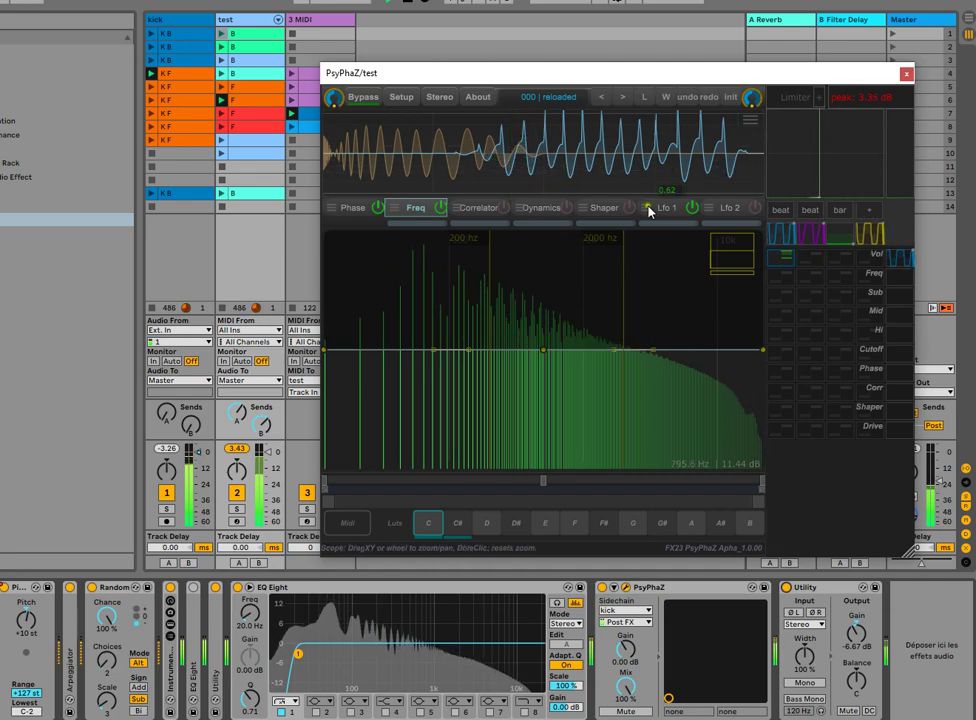
Raise the Phase module's dry/wet amount, and toggle the module off and on to compare the waveform.
click(352, 214)
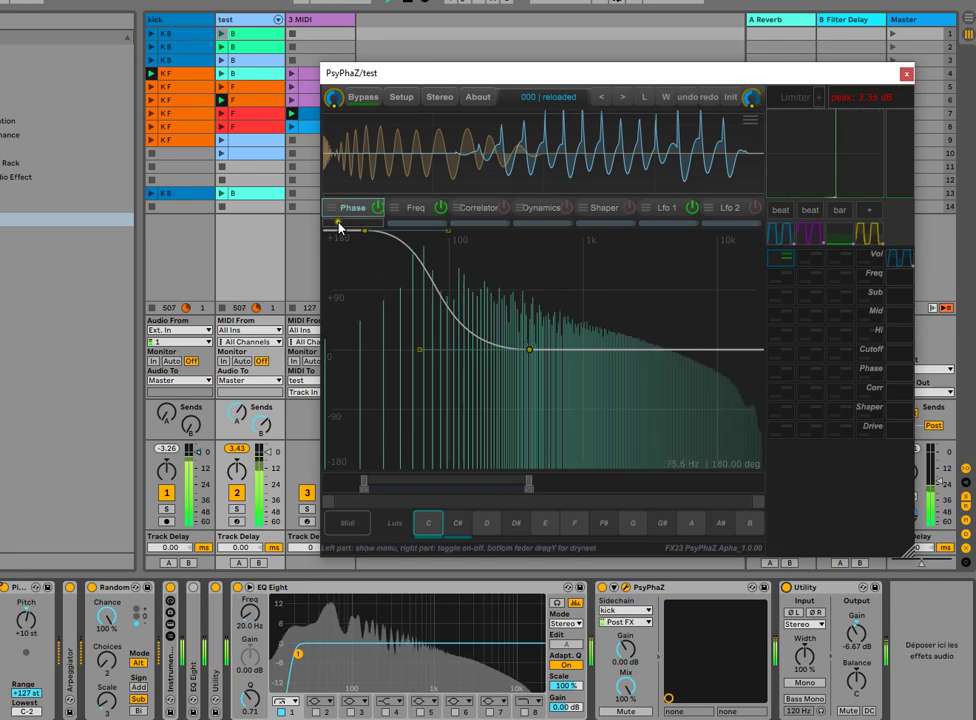
drag(362, 222, 390, 113)
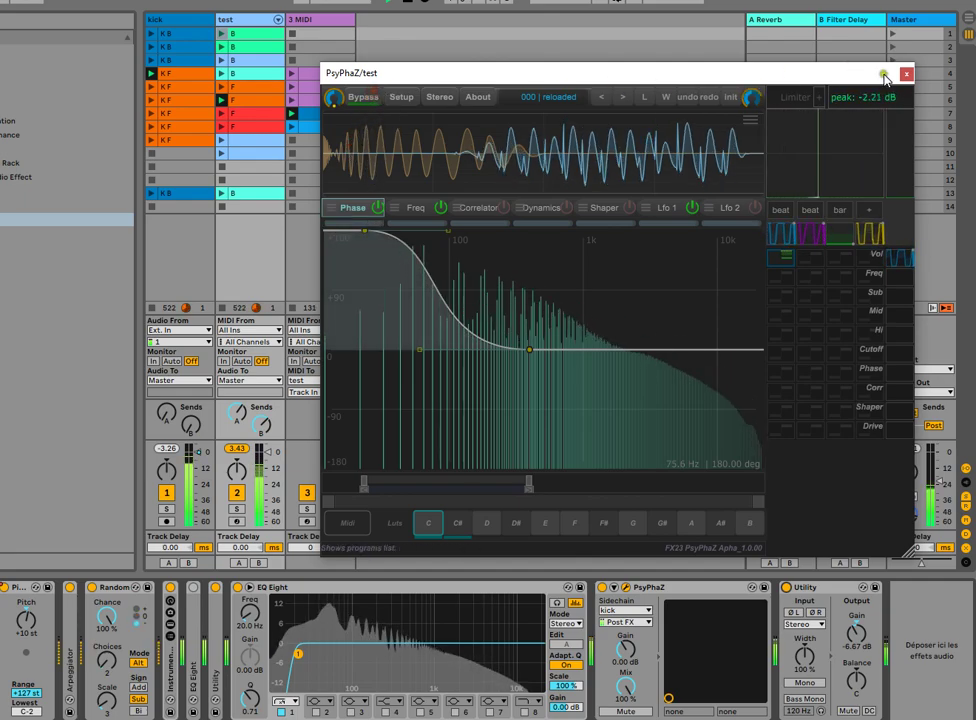
click(380, 207)
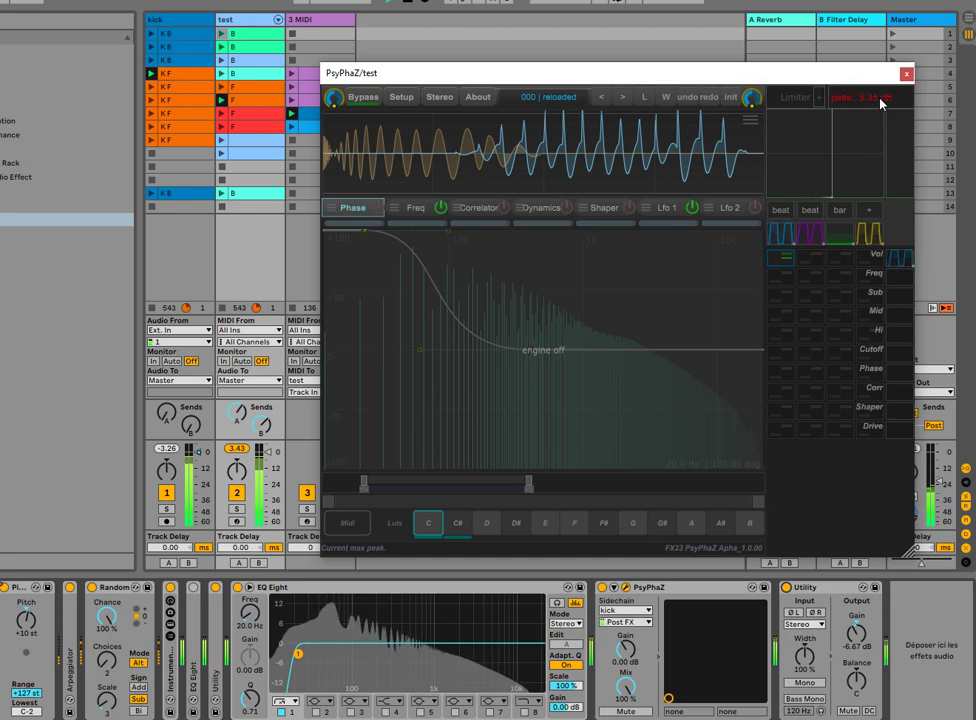
click(378, 210)
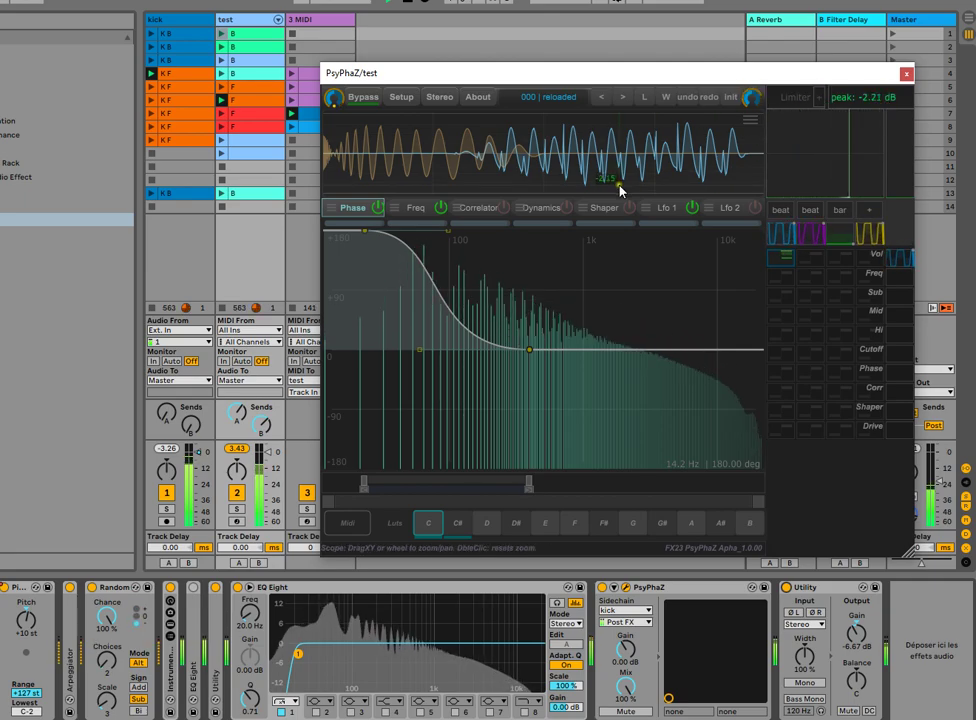
scroll(603, 139, up, 3)
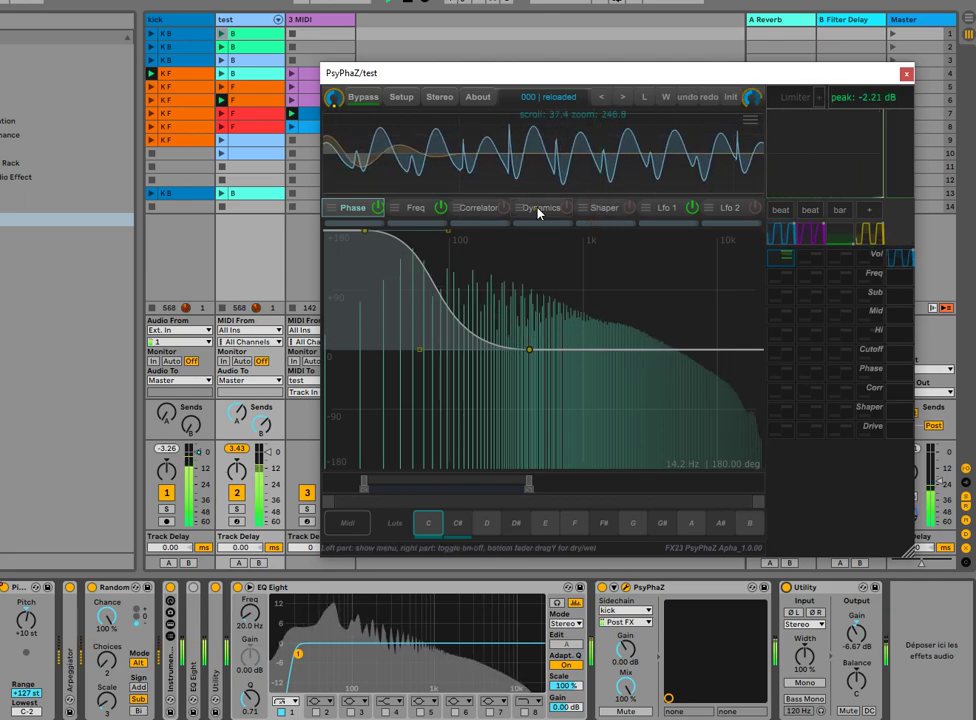
scroll(573, 121, down, 3)
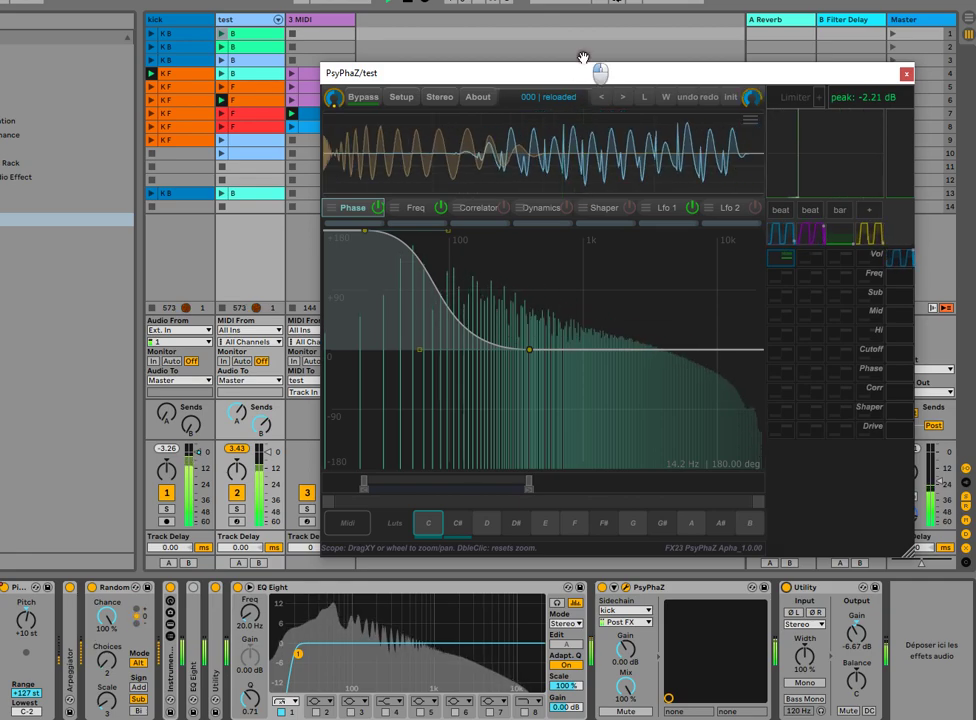
Try the Phase curve's low-frequency point at 0 degrees, and return it to +180 degrees at a slightly higher frequency.
drag(362, 231, 367, 349)
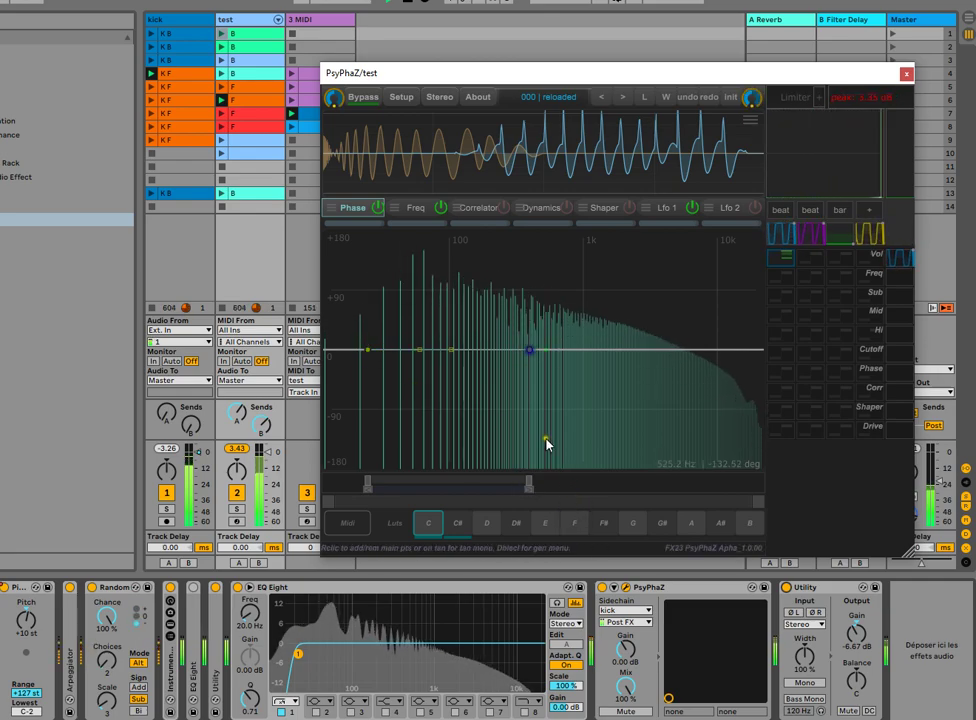
mouse_move(465, 479)
mouse_down()
mouse_move(453, 344)
mouse_move(428, 590)
mouse_move(414, 484)
mouse_up()
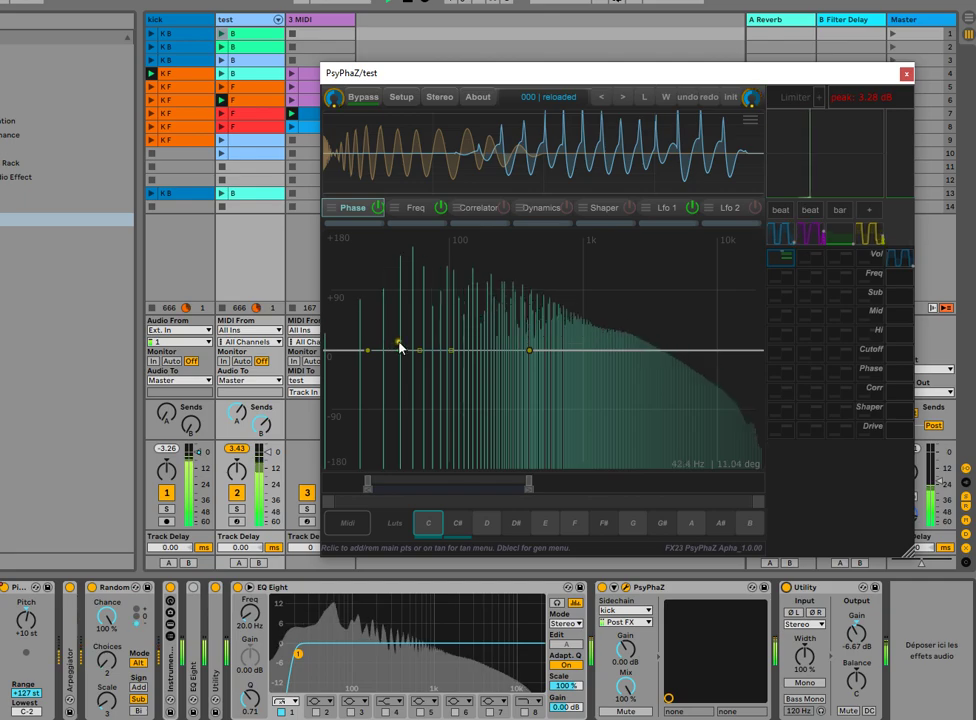
drag(366, 350, 370, 206)
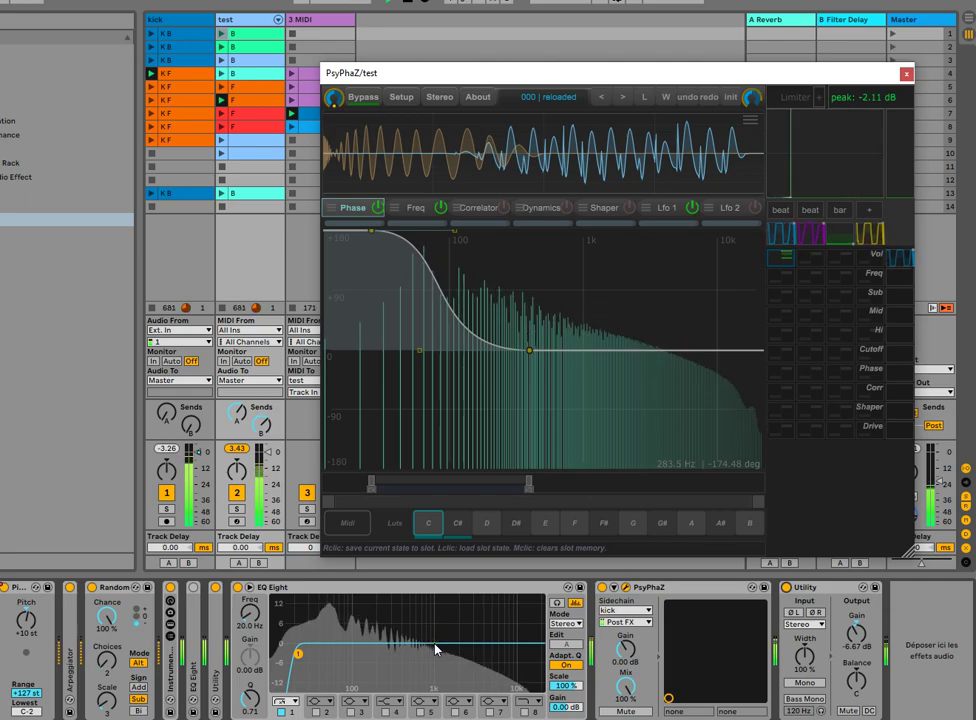
mouse_move(362, 232)
mouse_down()
mouse_move(375, 240)
mouse_move(376, 262)
mouse_move(374, 229)
mouse_up()
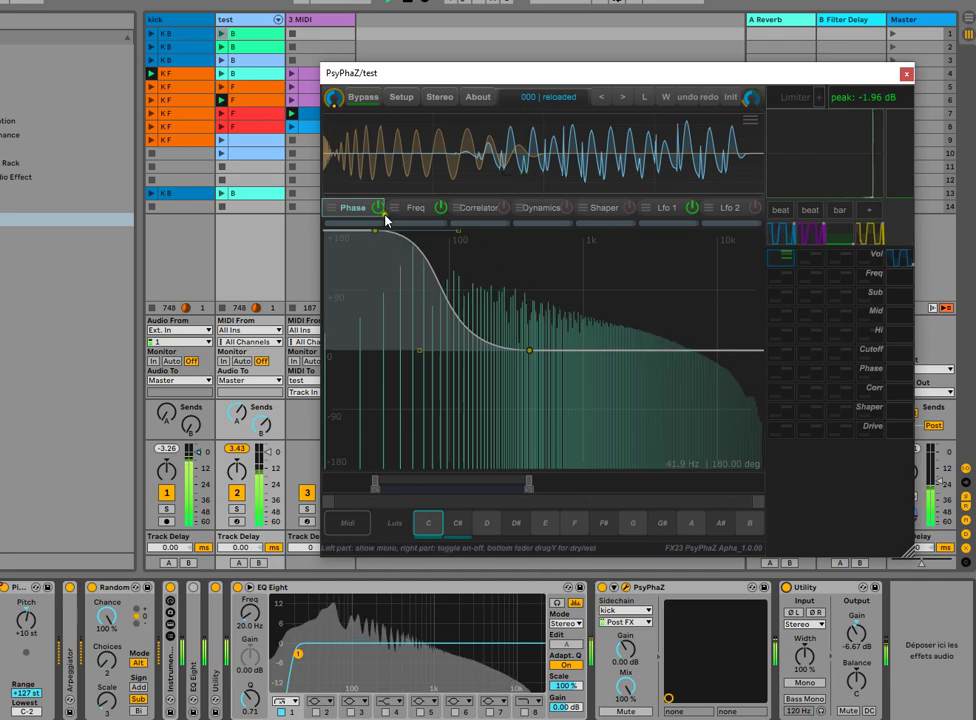
drag(372, 226, 357, 205)
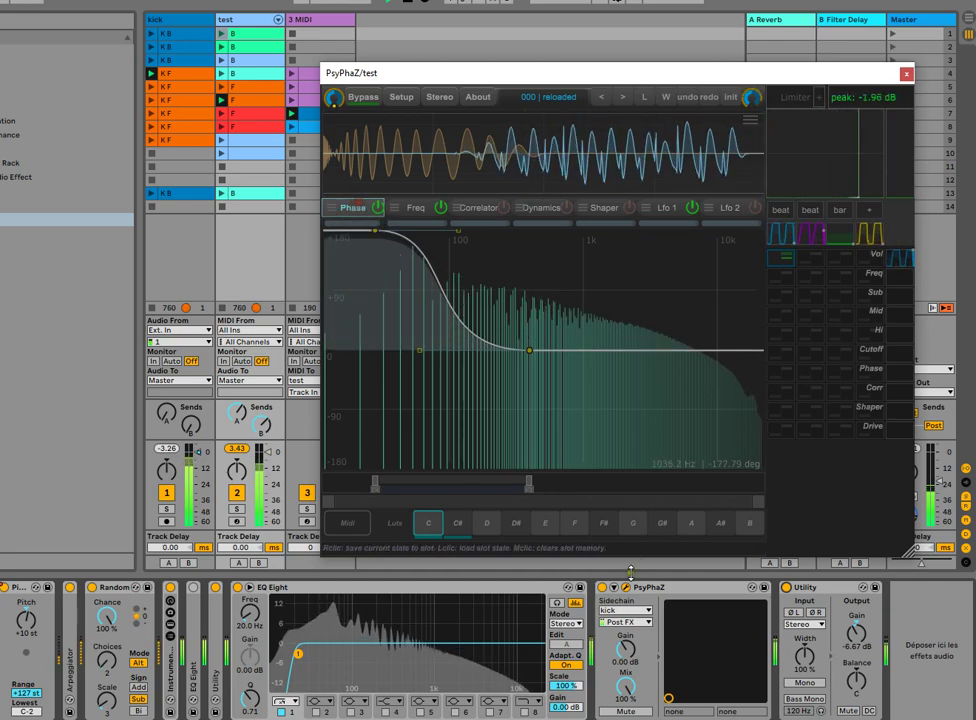
Turn off EQ Eight and the Phase module, and set Utility's gain to -10 dB.
click(241, 593)
click(377, 208)
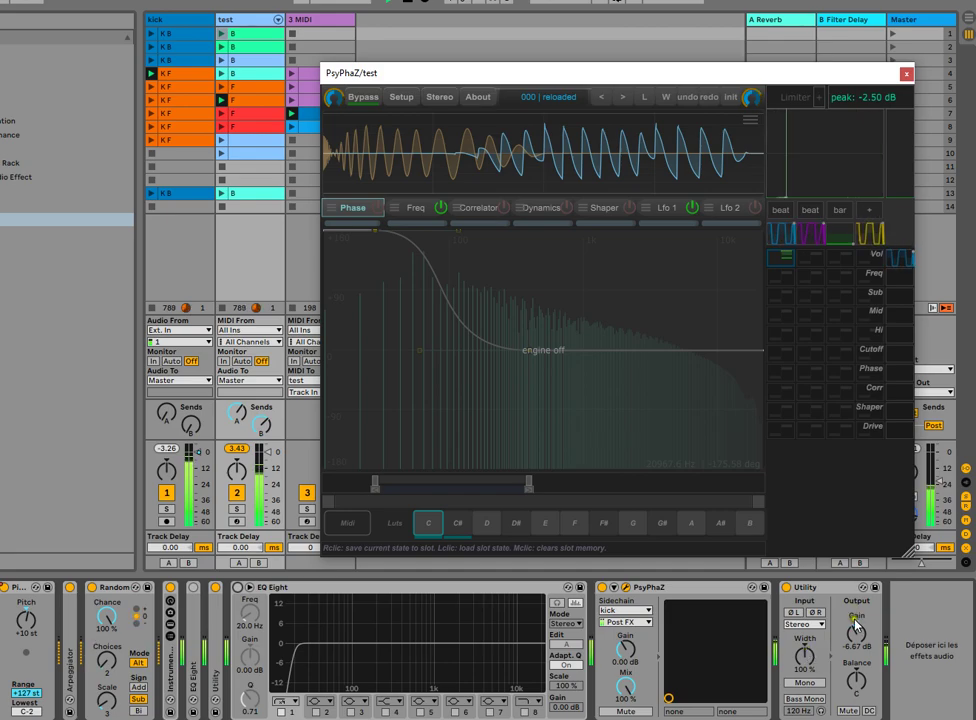
drag(855, 622, 876, 636)
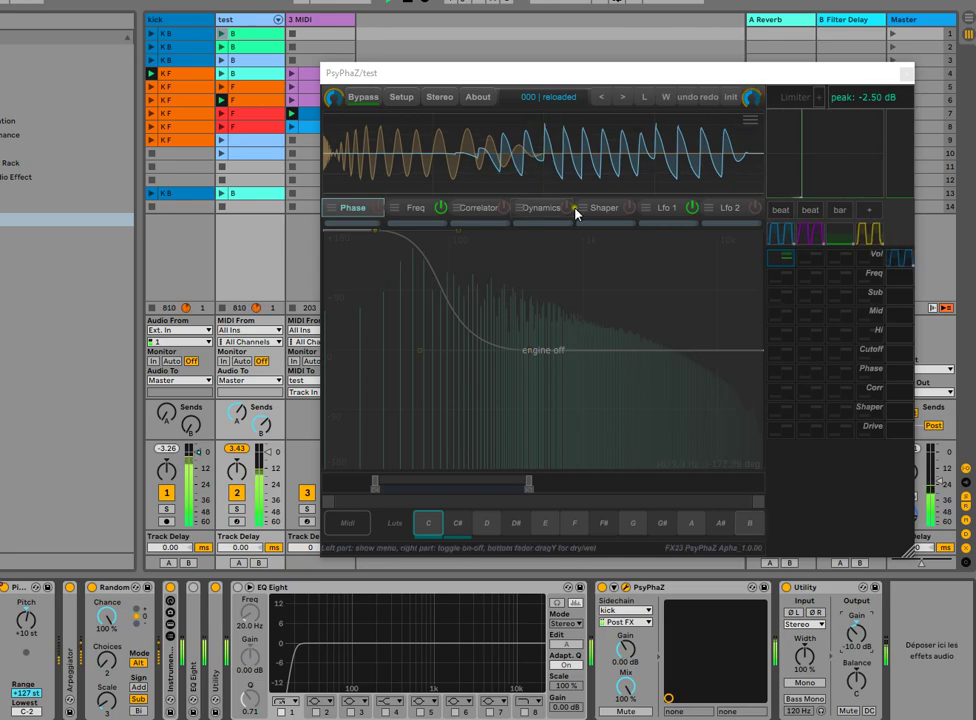
Re-enable the Phase module and reshape its curve to rise from 0 degrees in the lows to +180 degrees in the highs.
click(348, 206)
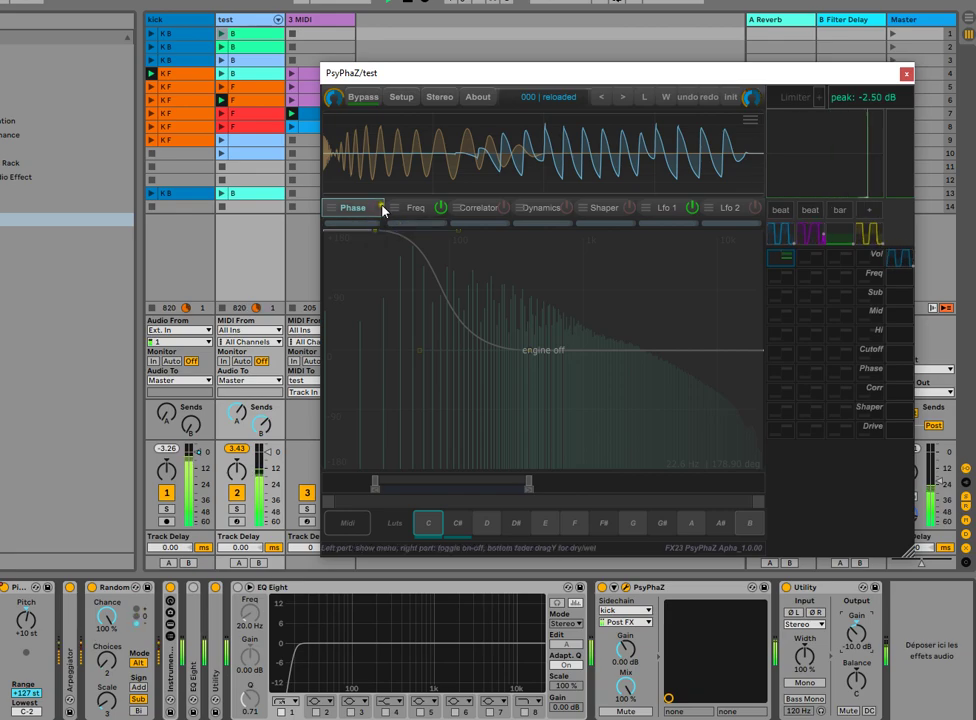
click(380, 210)
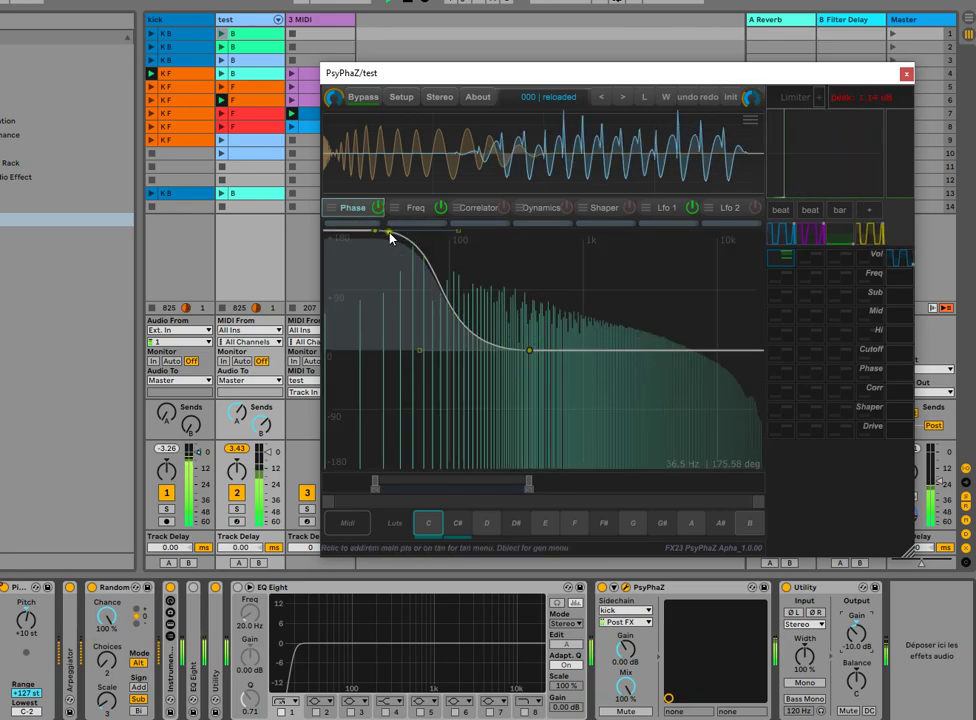
drag(376, 232, 372, 199)
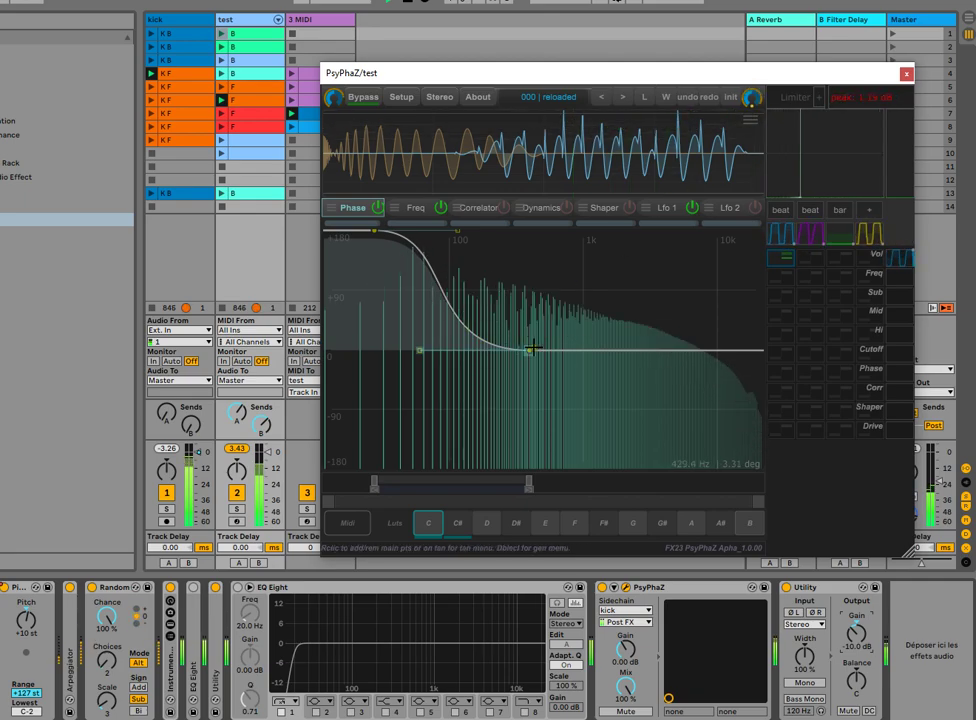
drag(533, 348, 834, 192)
drag(372, 240, 355, 346)
drag(763, 230, 563, 214)
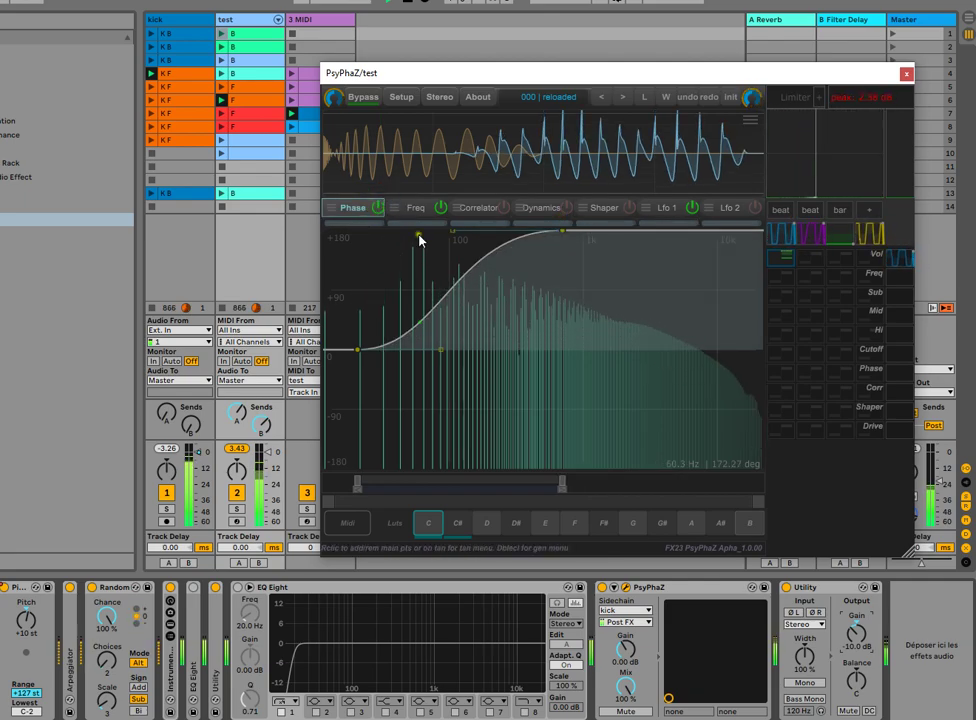
Open the Phase settings and try a 90-degree L offset for FIR Spectral, resetting it to 0.
click(332, 209)
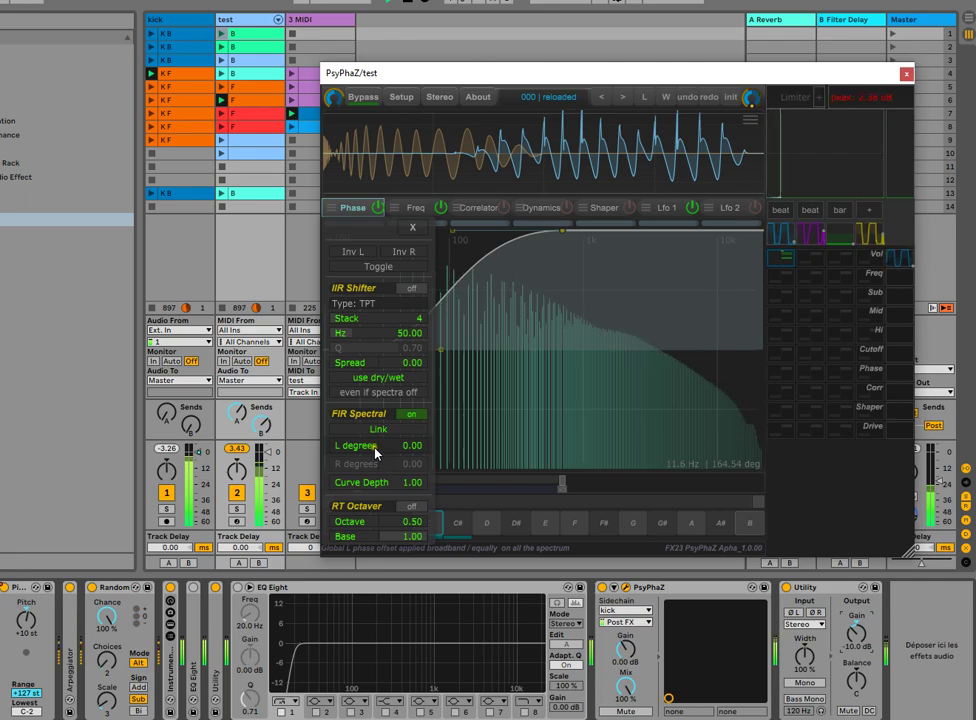
drag(442, 444, 398, 455)
double_click(398, 455)
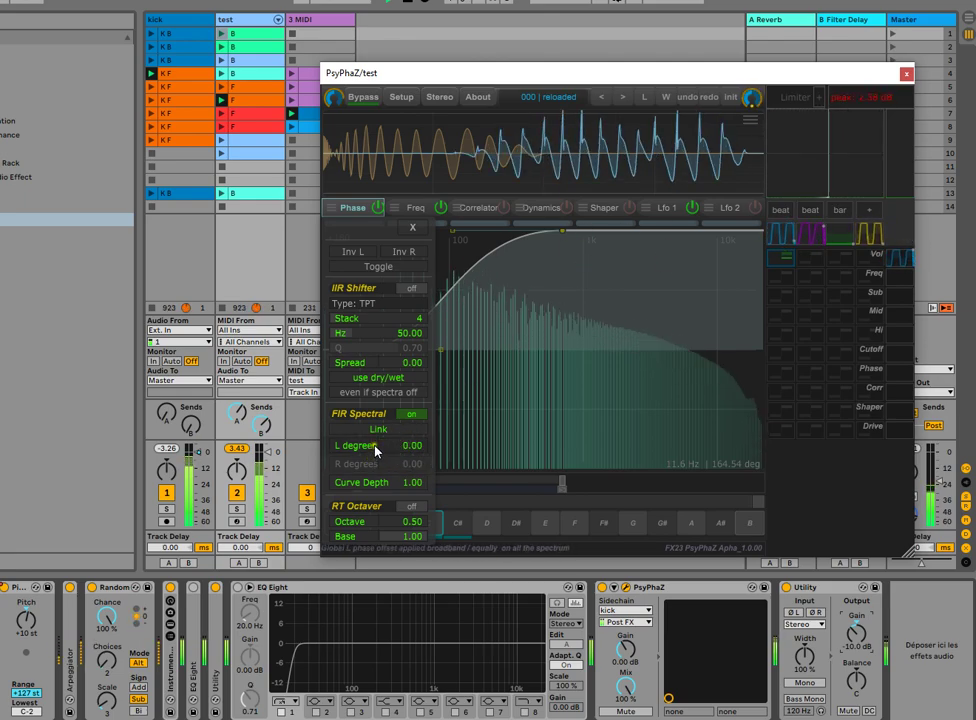
double_click(376, 450)
text(90)
key(Return)
double_click(383, 464)
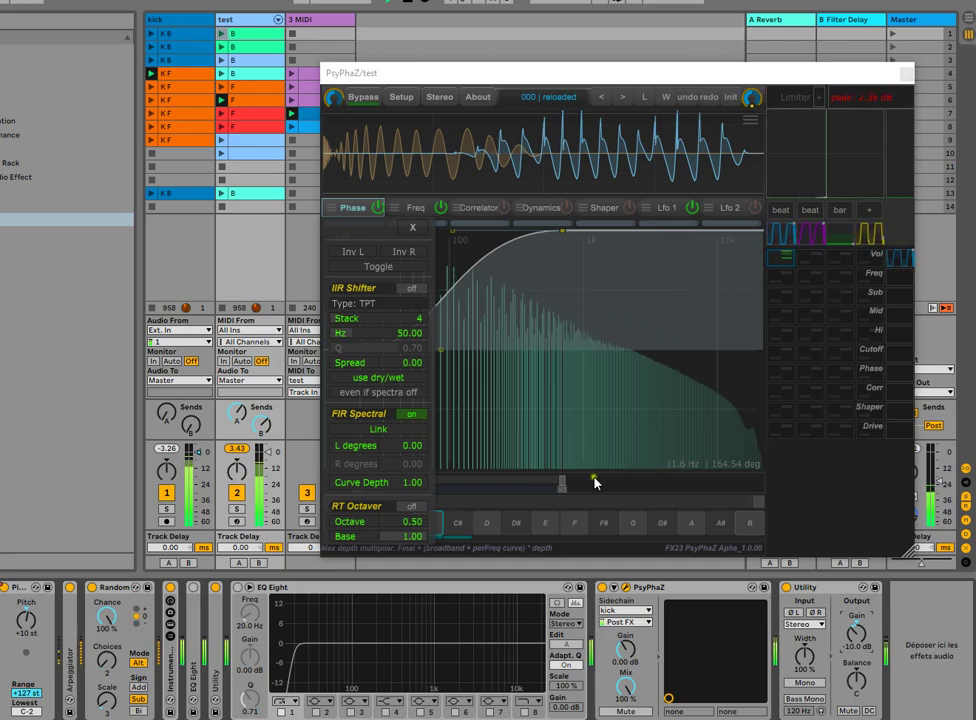
Raise FIR Spectral's Curve Depth to about 89, and set Utility's gain to 0.56 dB.
scroll(380, 483, up, 5)
scroll(383, 484, up, 5)
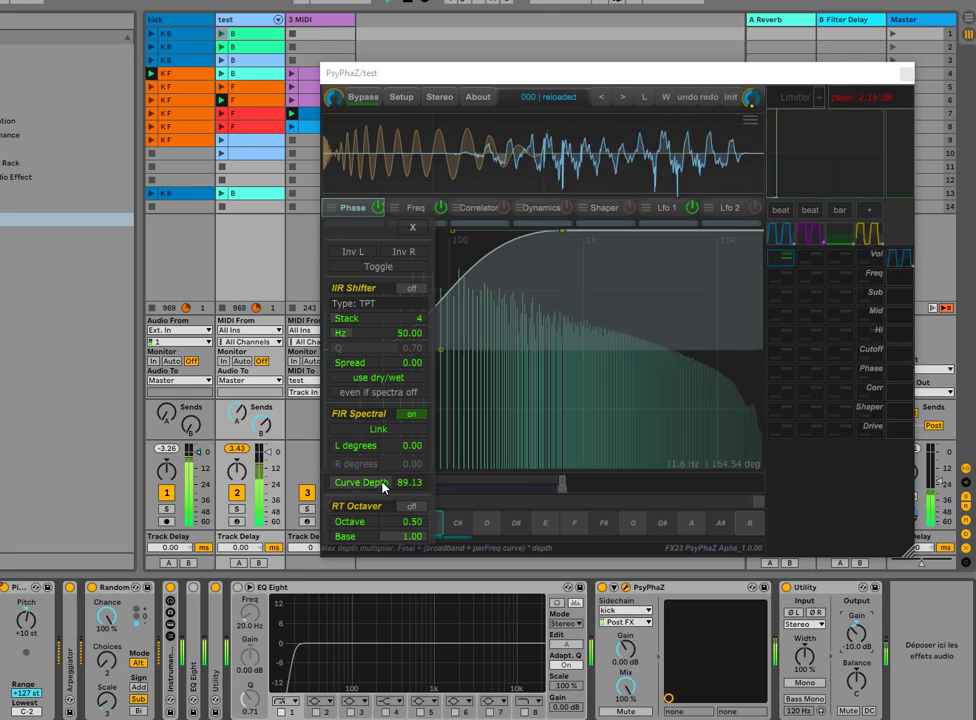
scroll(860, 630, up, 5)
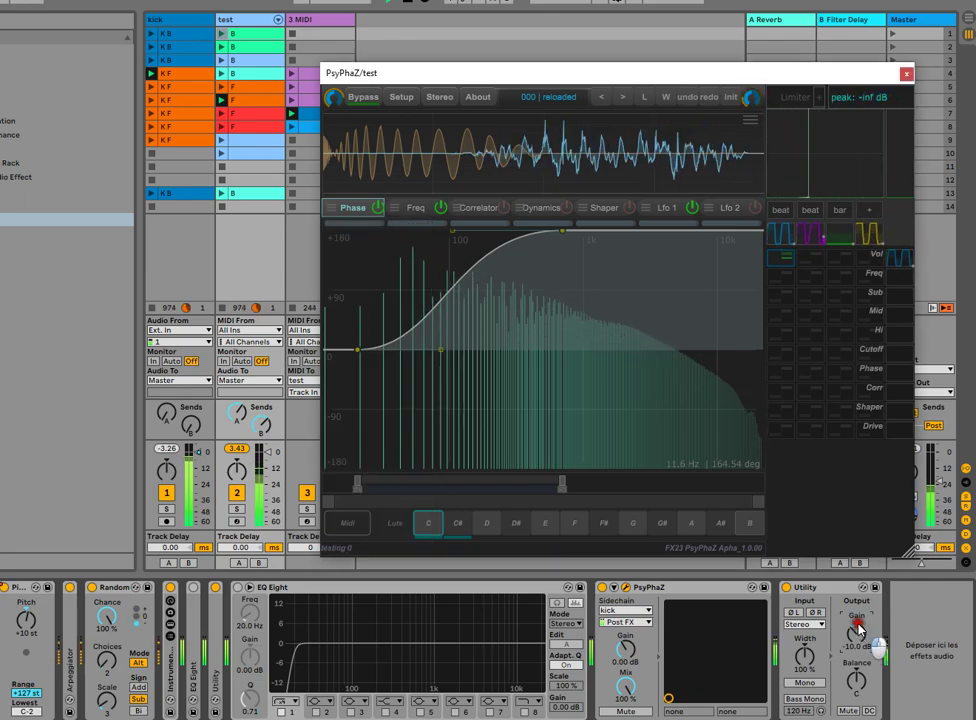
scroll(858, 635, up, 5)
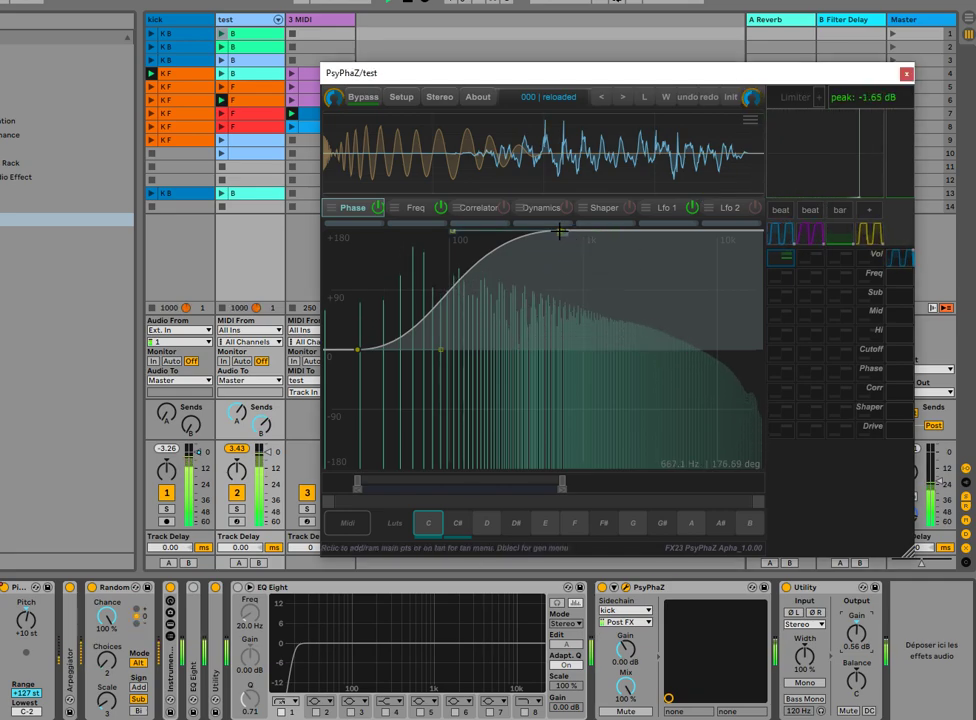
Reshape the phase curve to fall from +180 degrees in the lows to 0 degrees from the upper mids onward.
drag(565, 229, 638, 381)
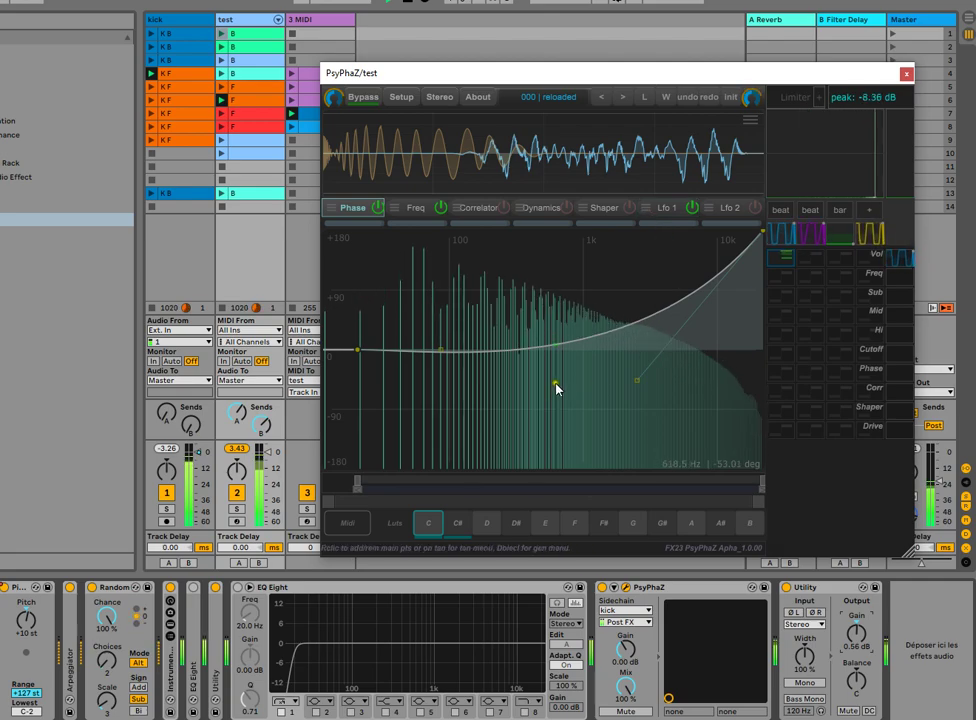
drag(357, 349, 398, 231)
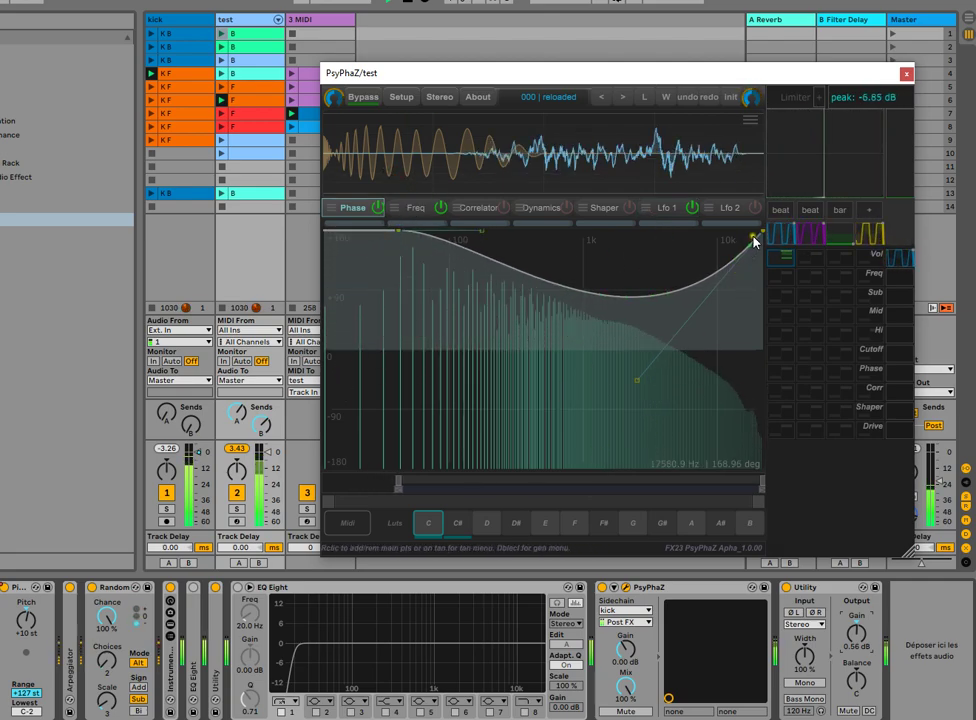
drag(761, 232, 651, 349)
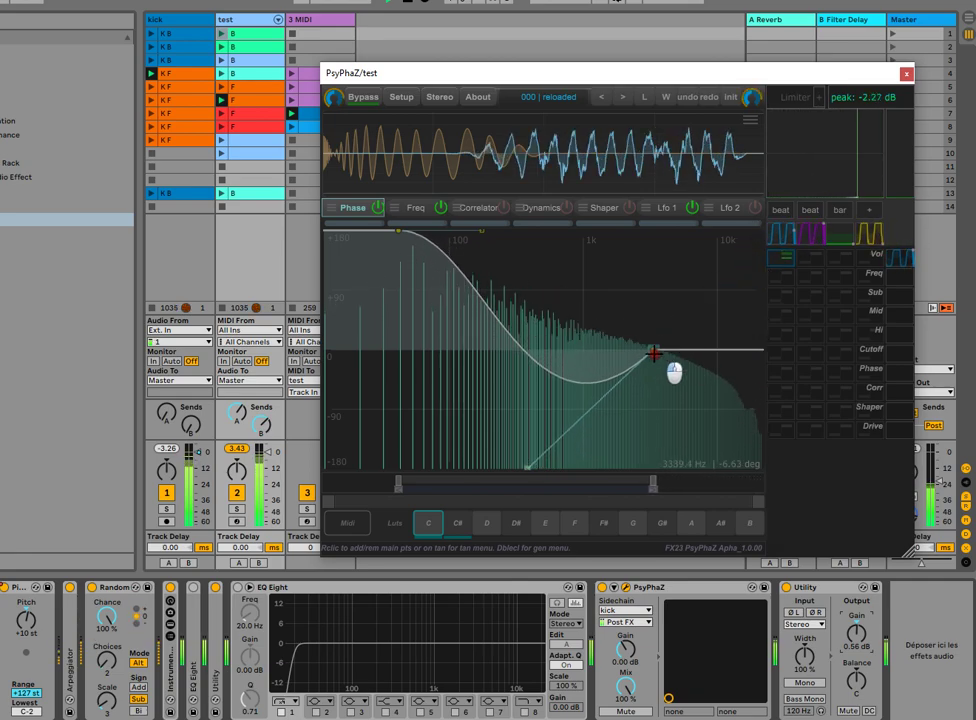
drag(521, 475, 491, 350)
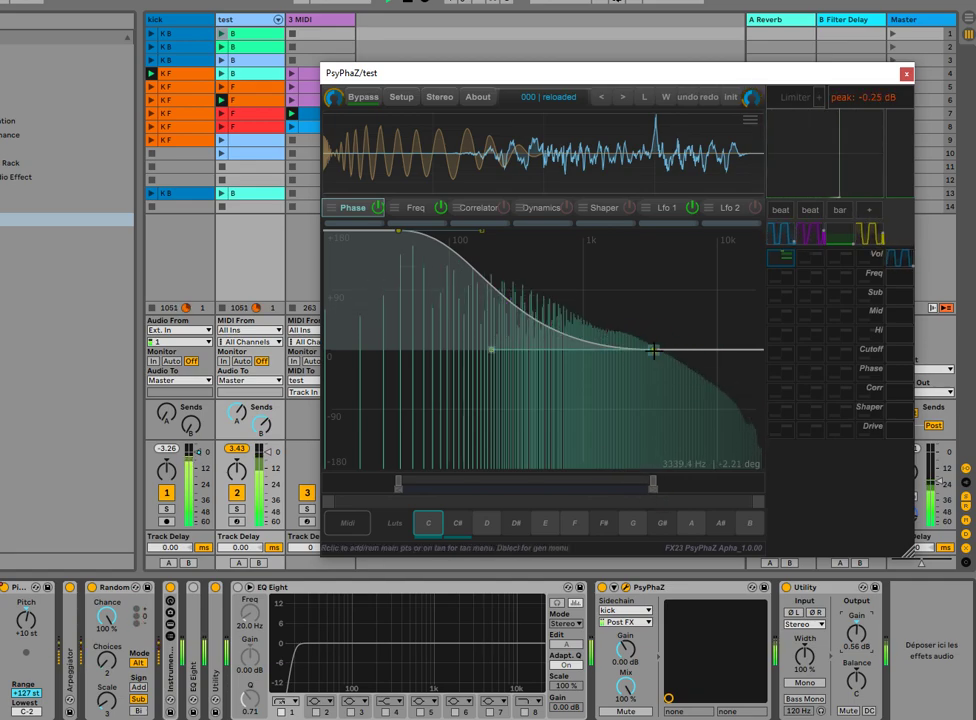
drag(653, 349, 576, 348)
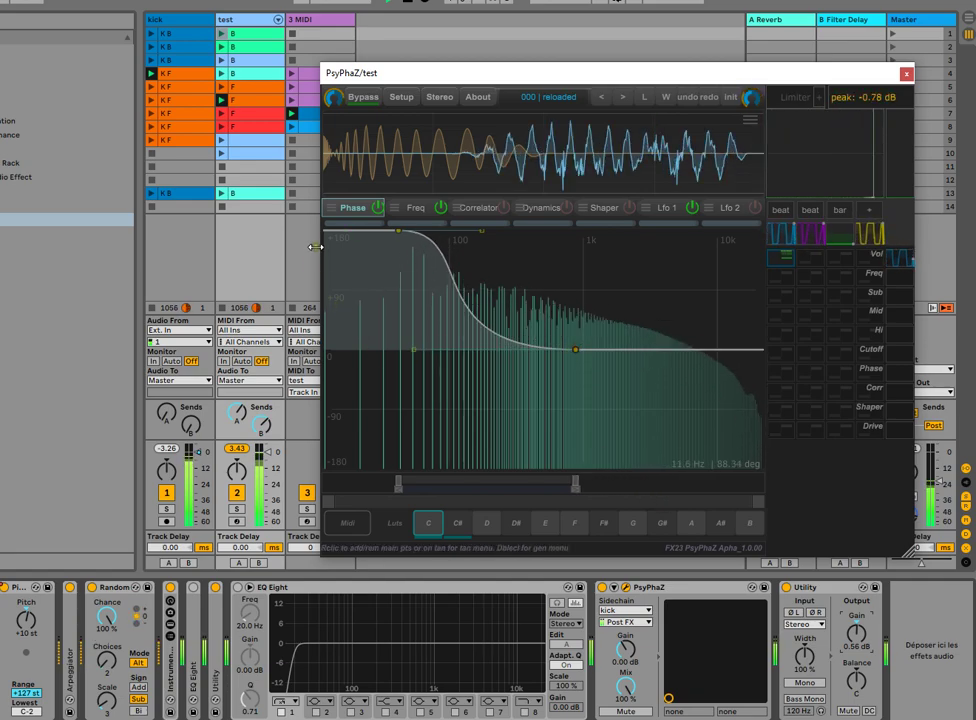
Lower FIR Spectral's Curve Depth to 7.94 and inspect the waveform in the scope.
click(331, 207)
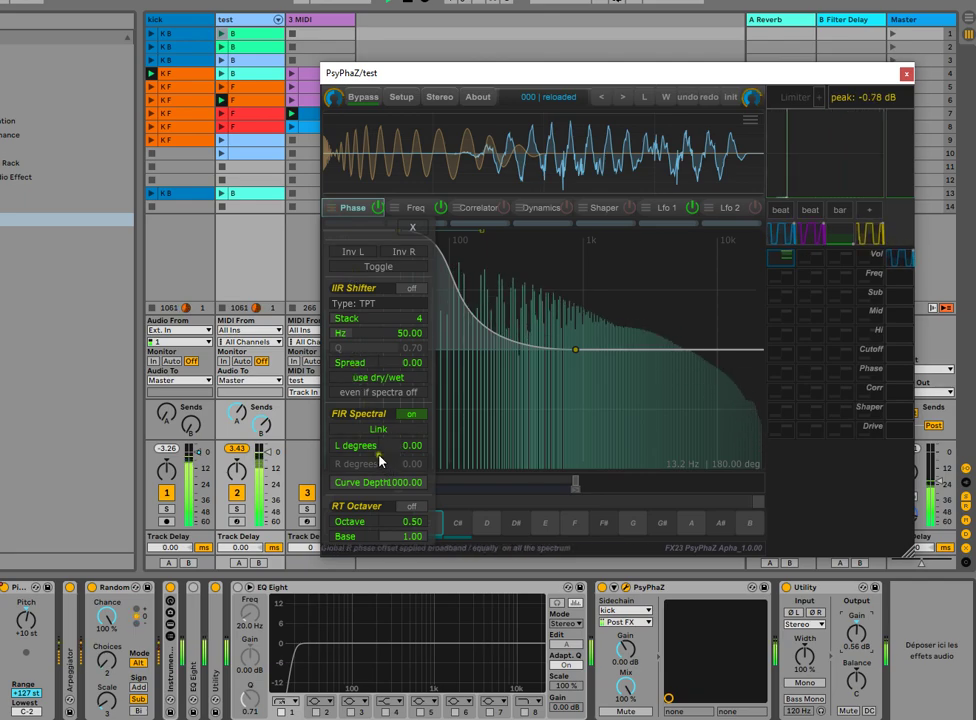
drag(409, 484, 386, 488)
drag(593, 148, 562, 44)
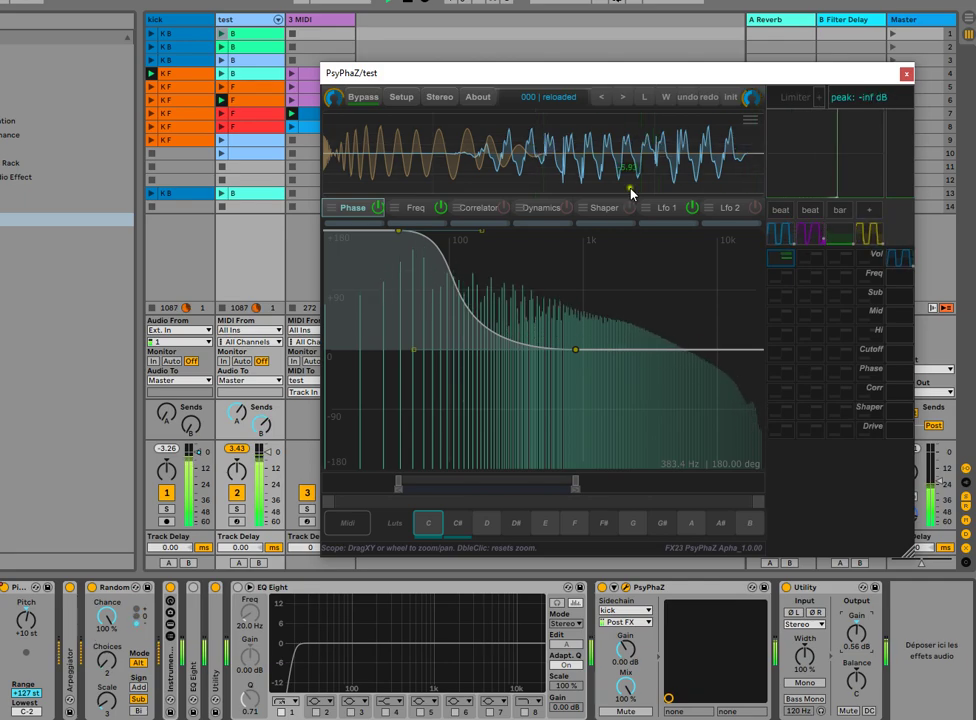
Flatten the phase curve to 0 degrees across the spectrum and set Utility's gain to -10 dB.
drag(395, 240, 322, 351)
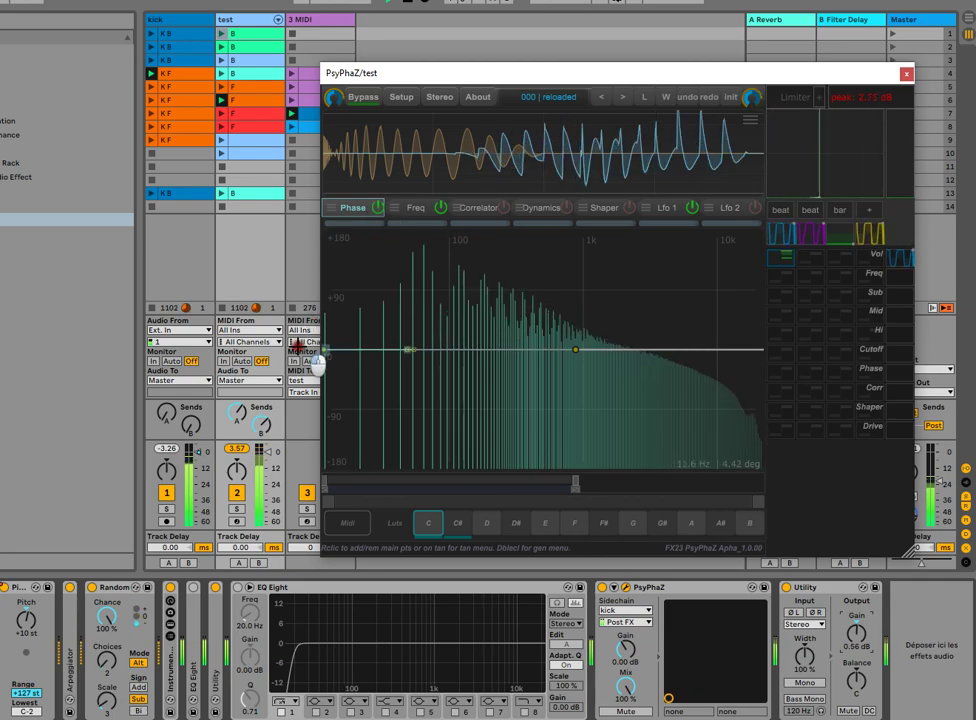
click(330, 210)
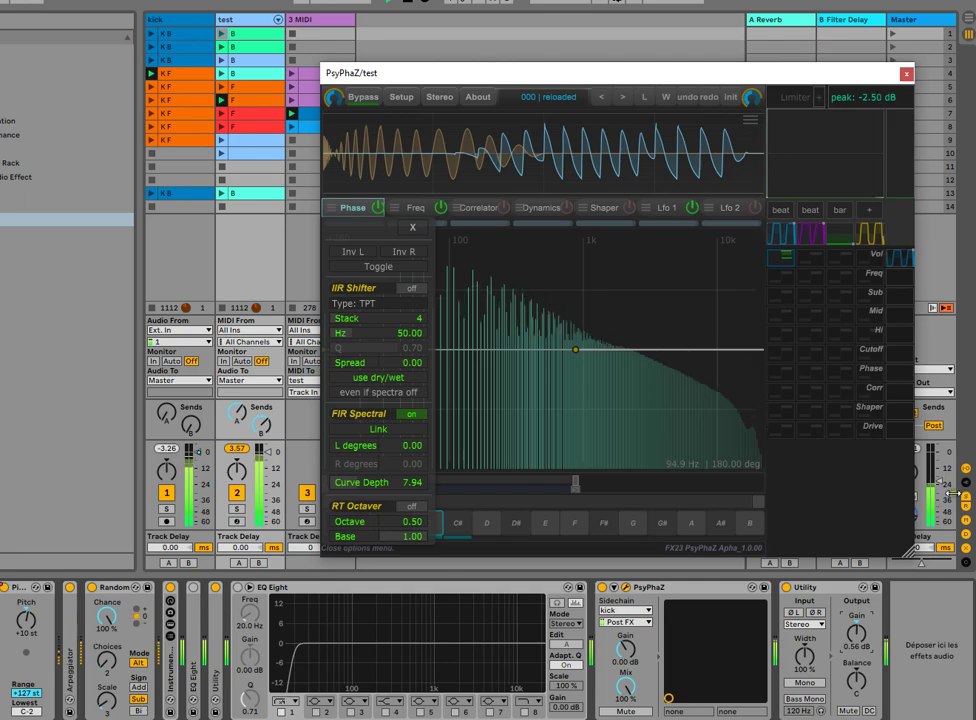
click(412, 226)
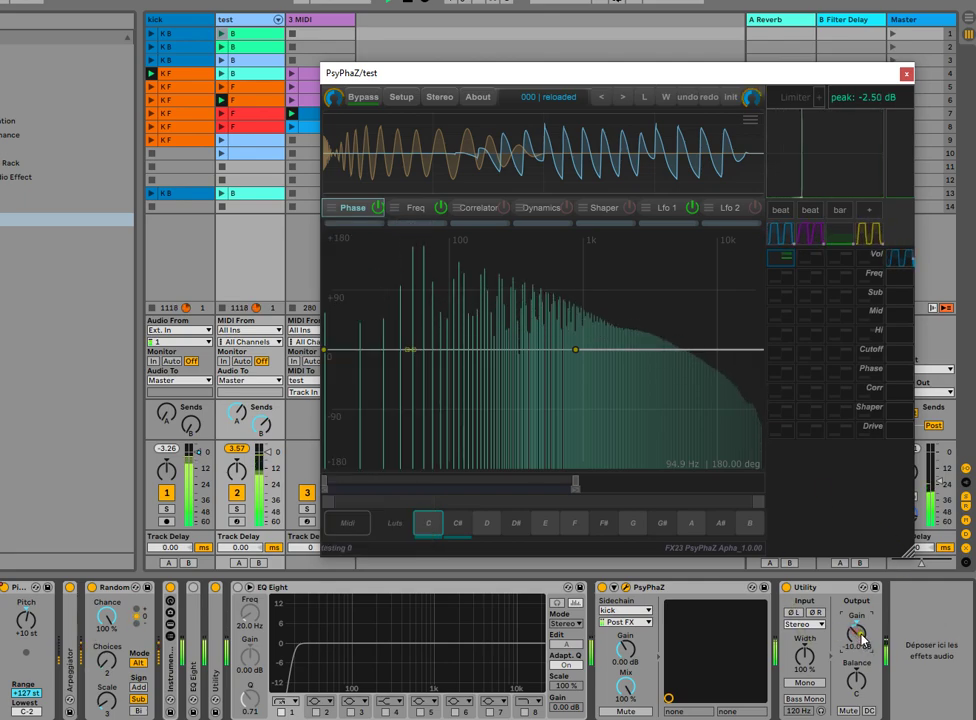
Turn on the IIR Shifter in the Phase settings and set its Stack to 32.
click(332, 208)
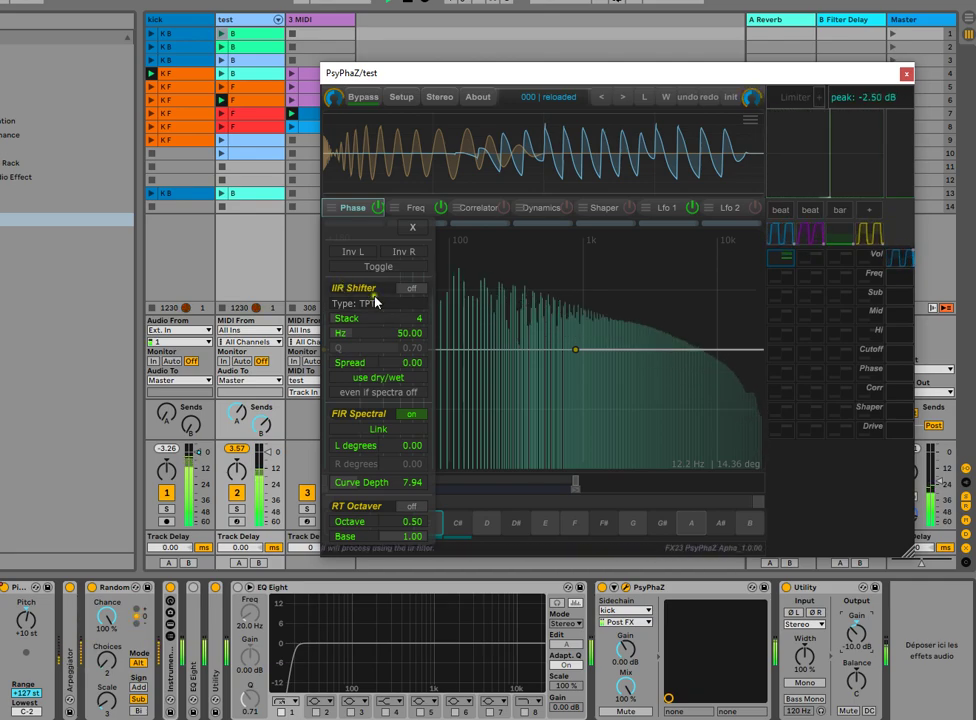
click(409, 291)
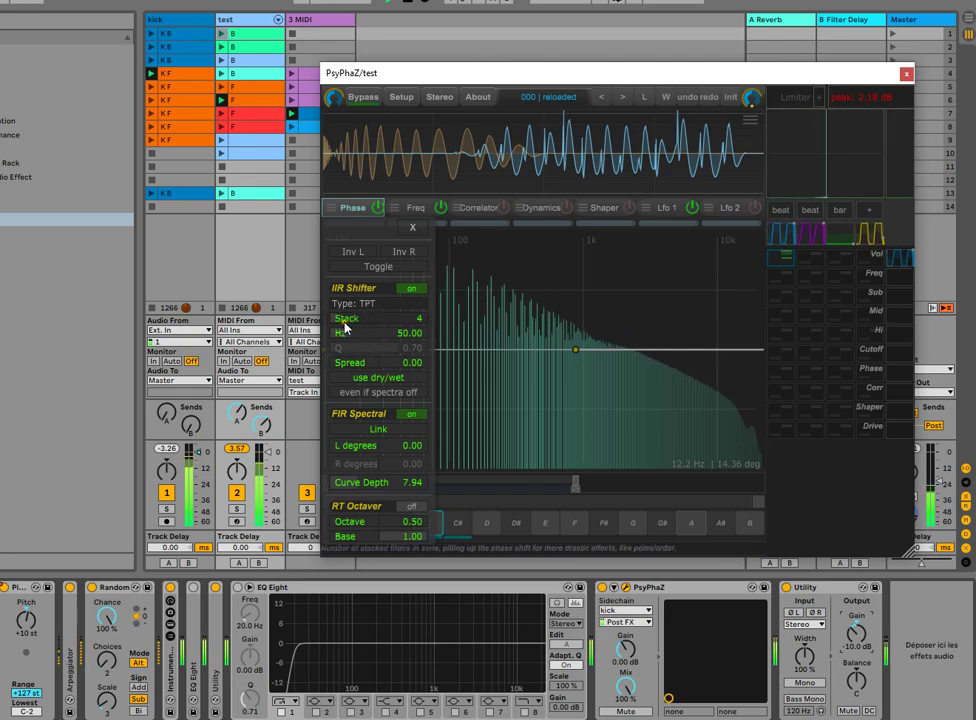
drag(355, 320, 436, 320)
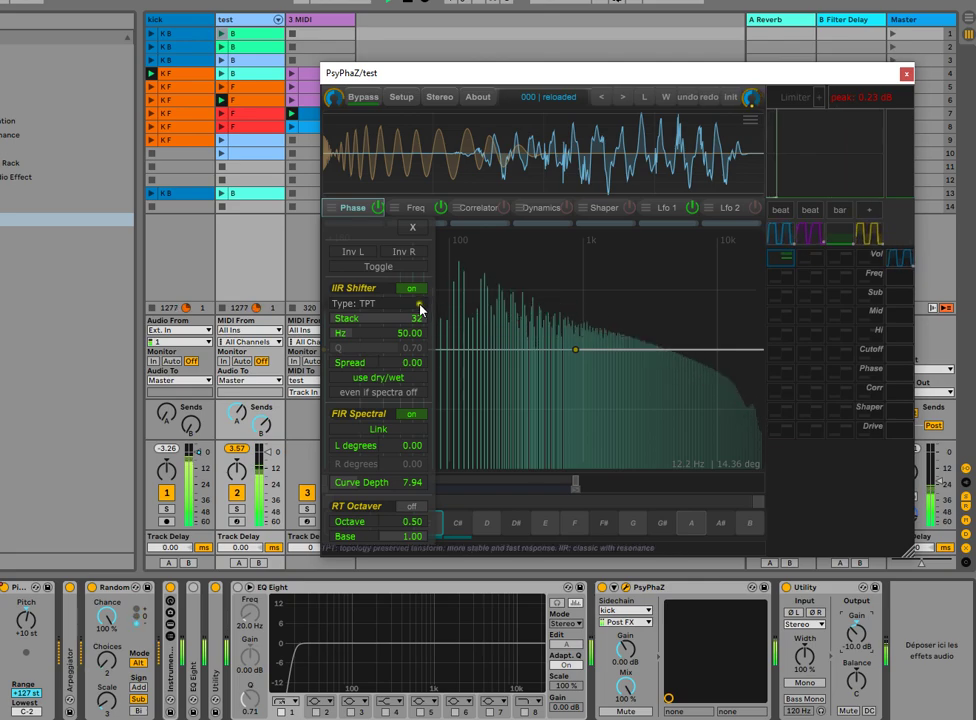
Set Utility's gain to -3.33 dB and raise the Pitch device to +12 st.
drag(858, 634, 857, 632)
double_click(858, 630)
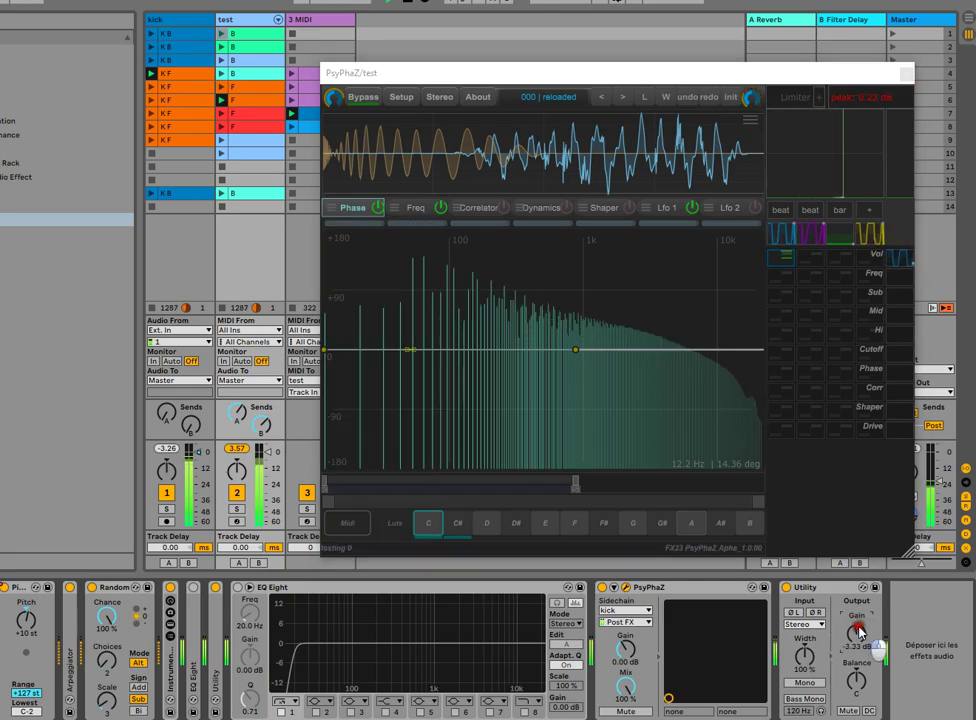
click(336, 212)
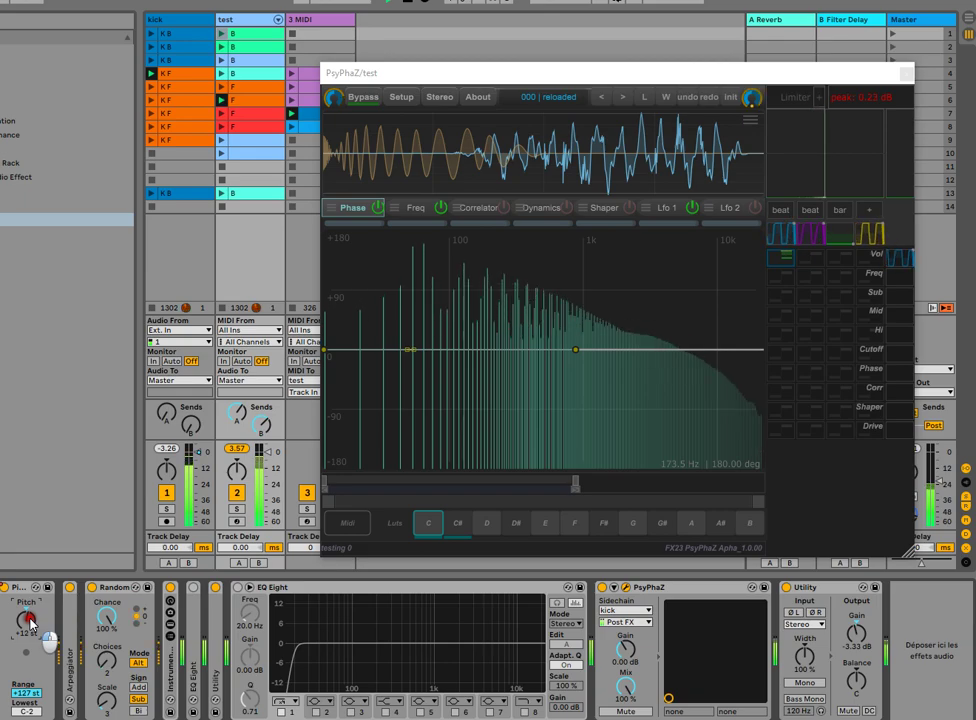
scroll(30, 622, up, 3)
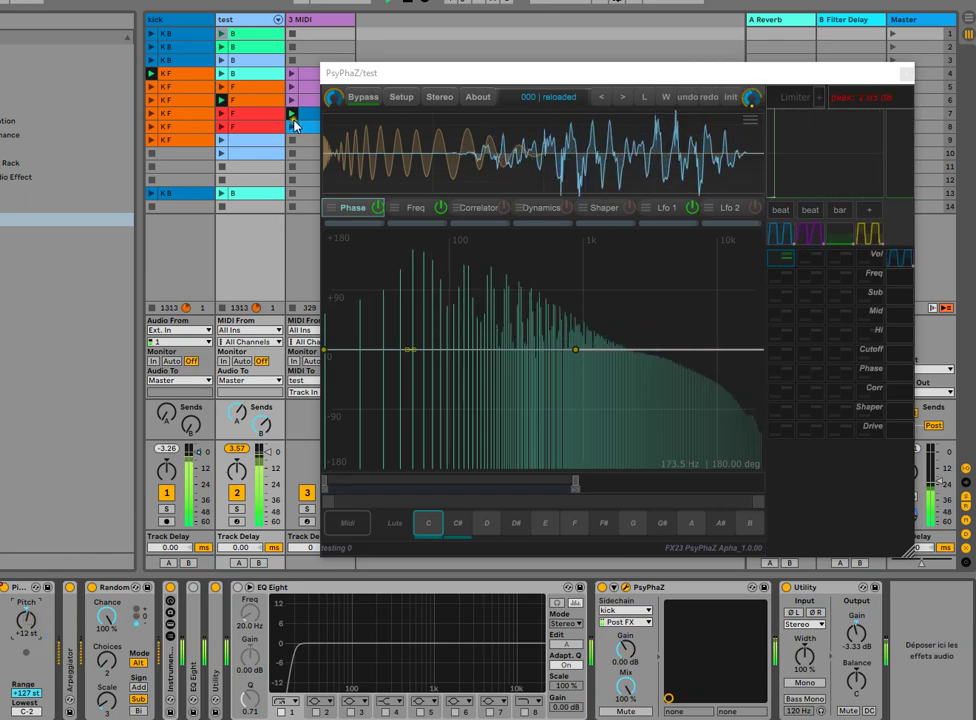
Set the IIR Shifter's frequency to 340.77 Hz and its Spread to 0.20.
click(335, 210)
drag(370, 338, 435, 316)
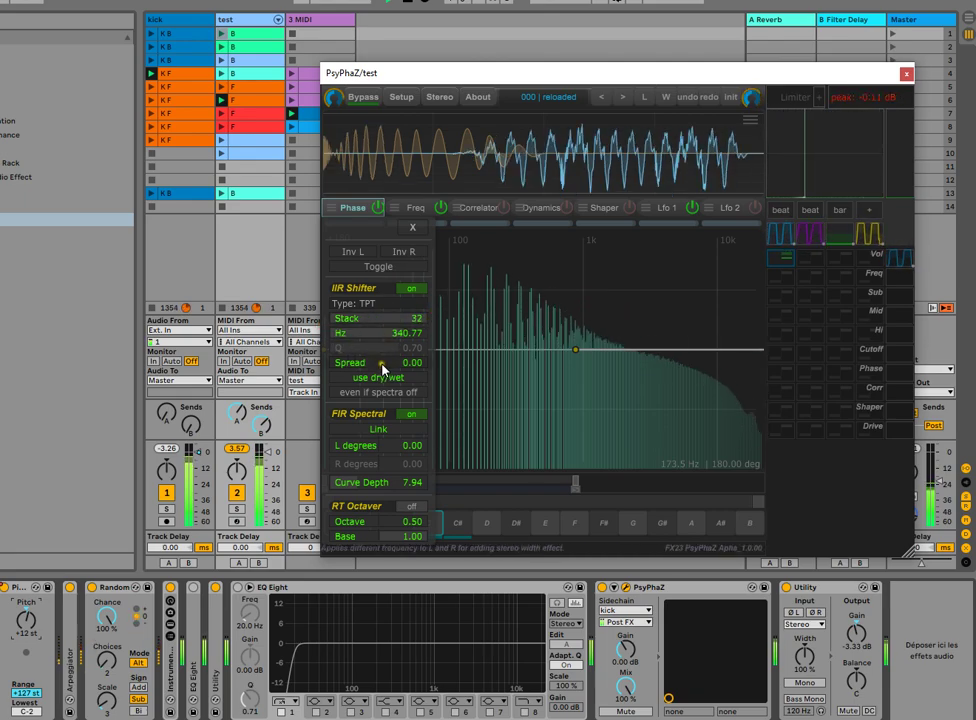
drag(379, 369, 382, 366)
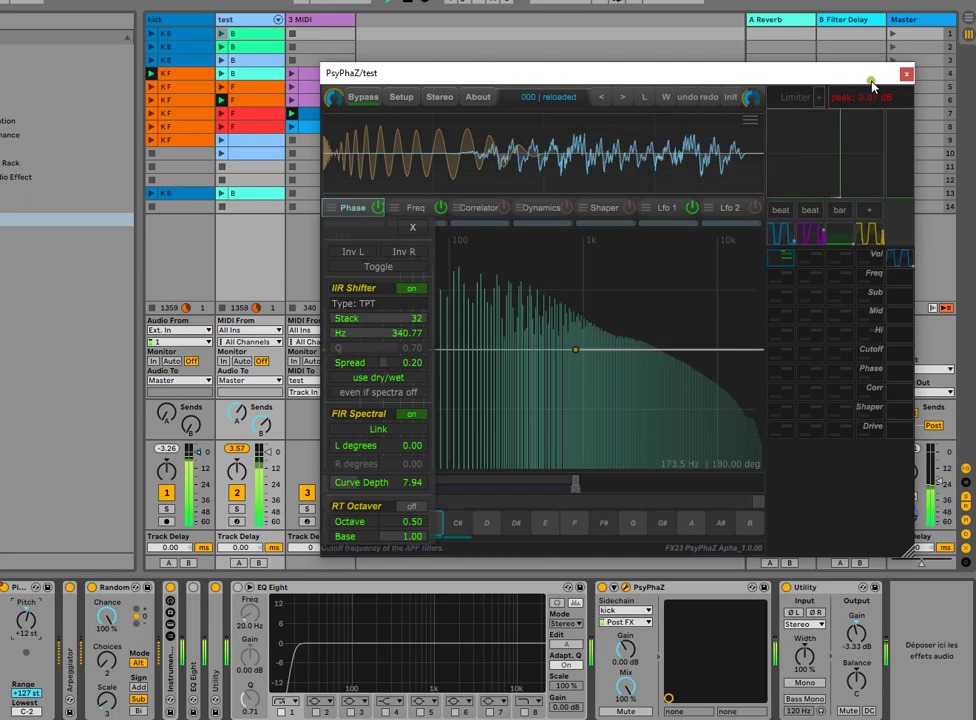
Set the scope to display the LR channels with Sync at beat.
click(764, 118)
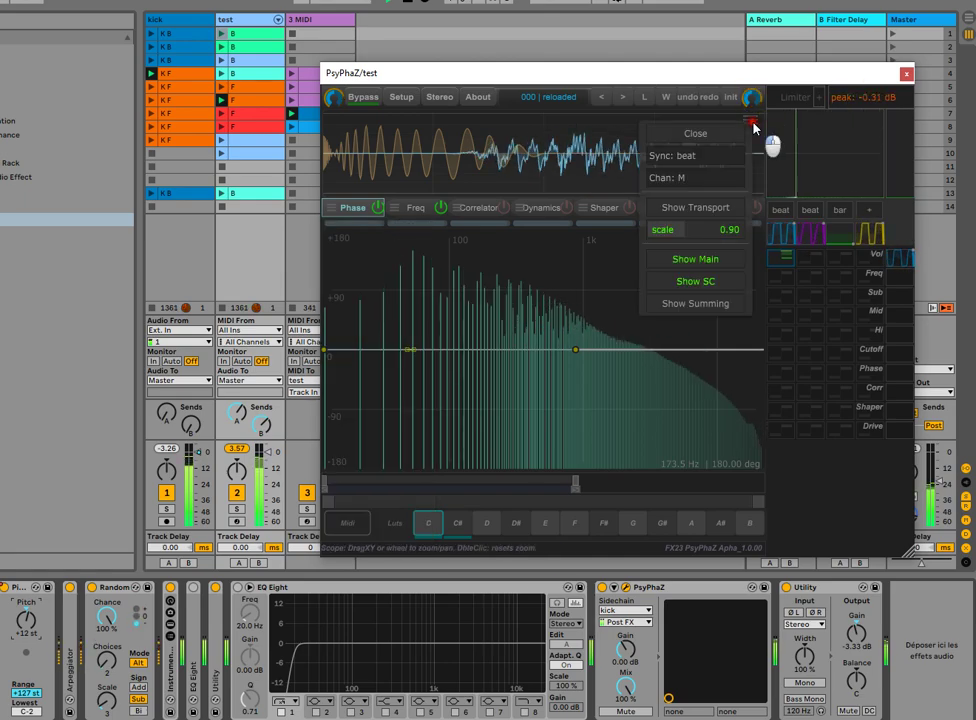
click(685, 156)
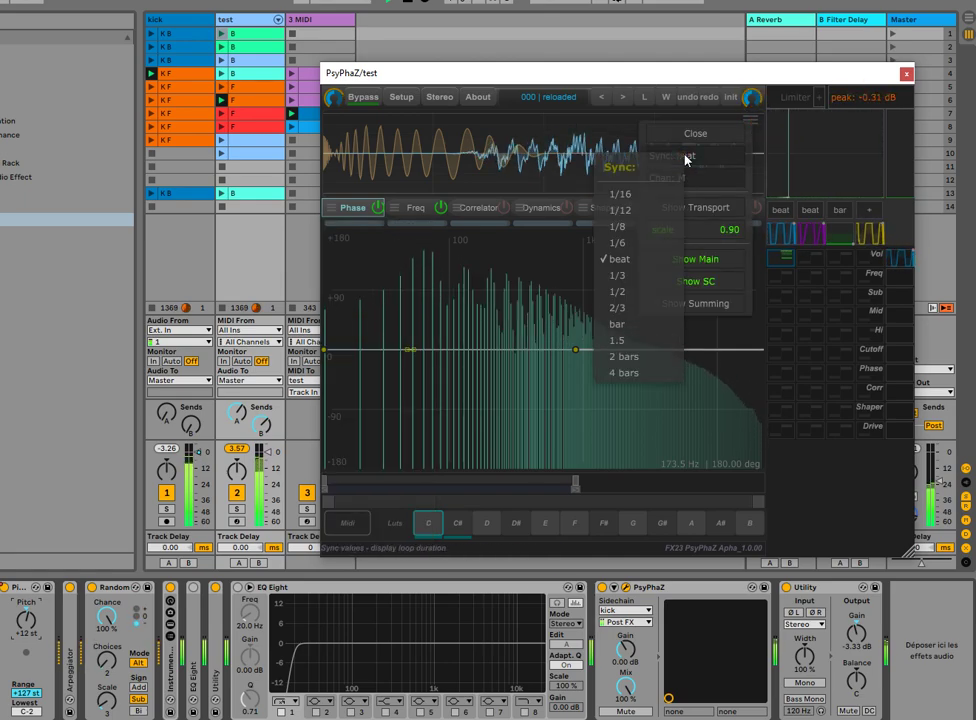
click(676, 262)
click(680, 178)
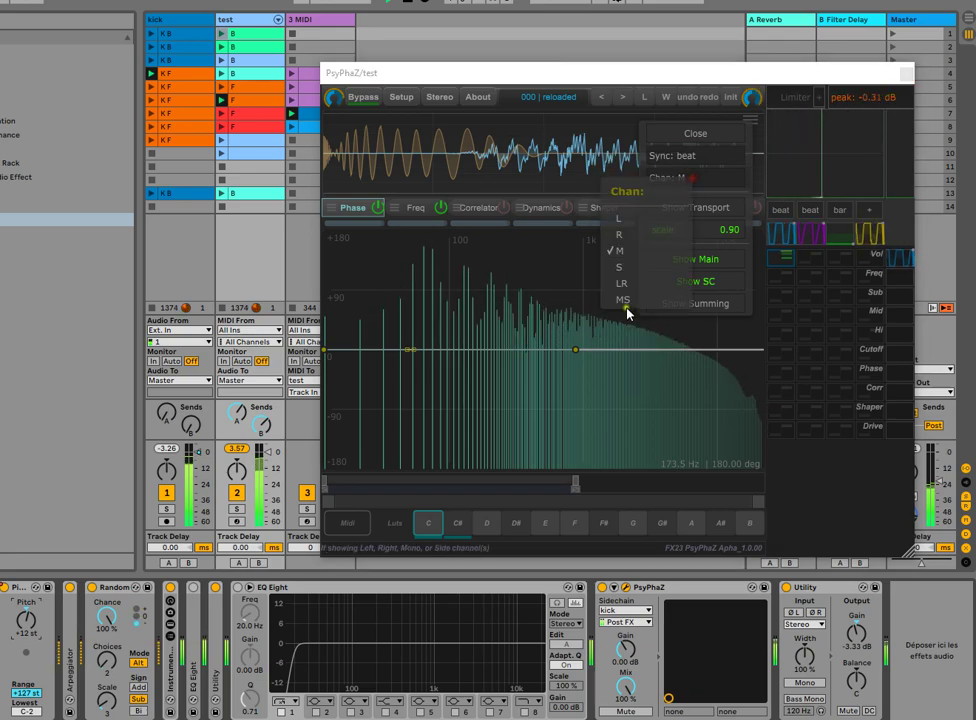
click(632, 276)
click(571, 163)
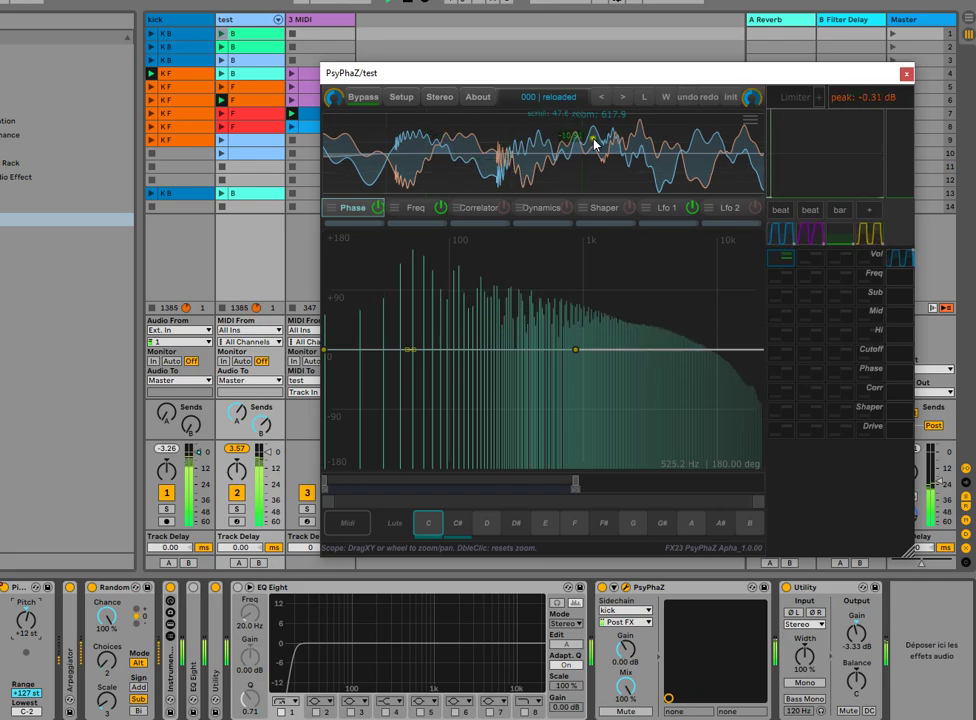
scroll(519, 148, down, 2)
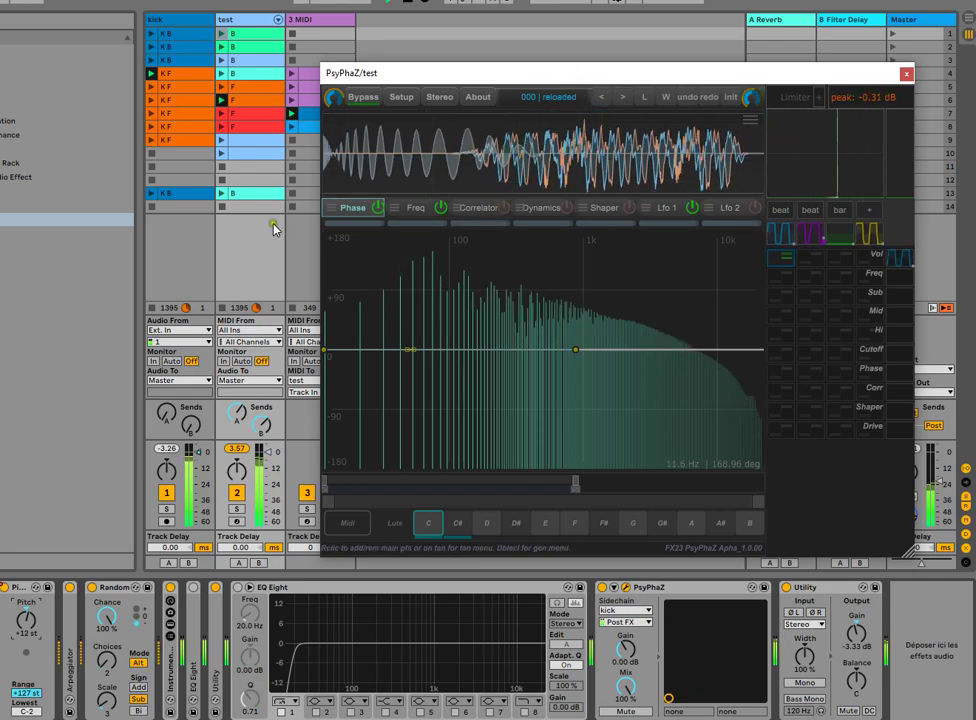
click(757, 121)
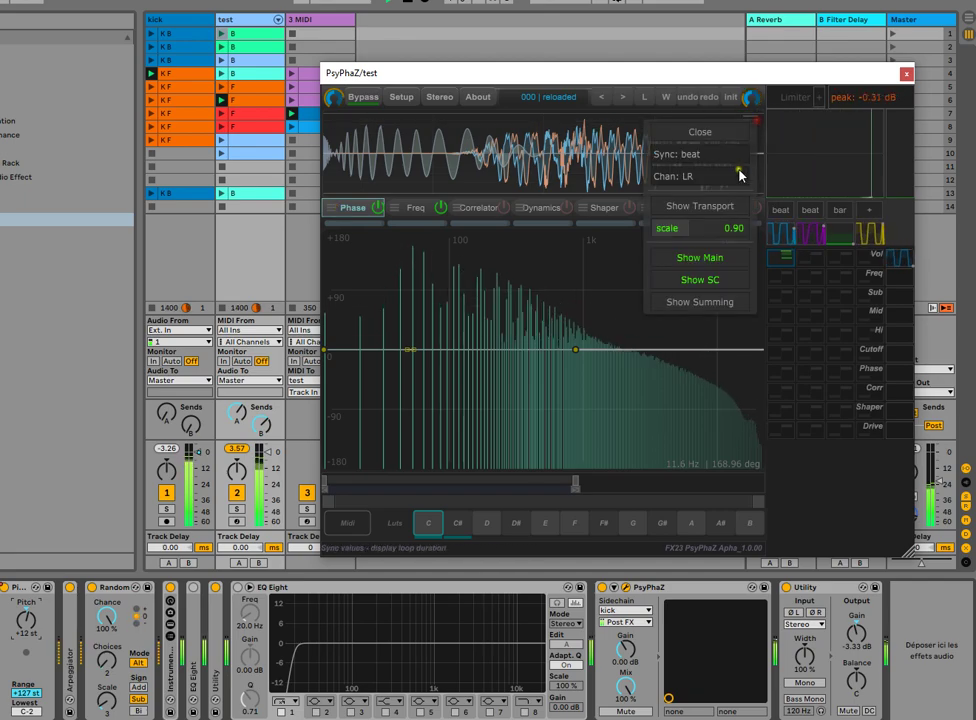
Switch the IIR Shifter to type IIR with Stack 13, 53.88 Hz and Q 0.08, and turn it off.
click(332, 208)
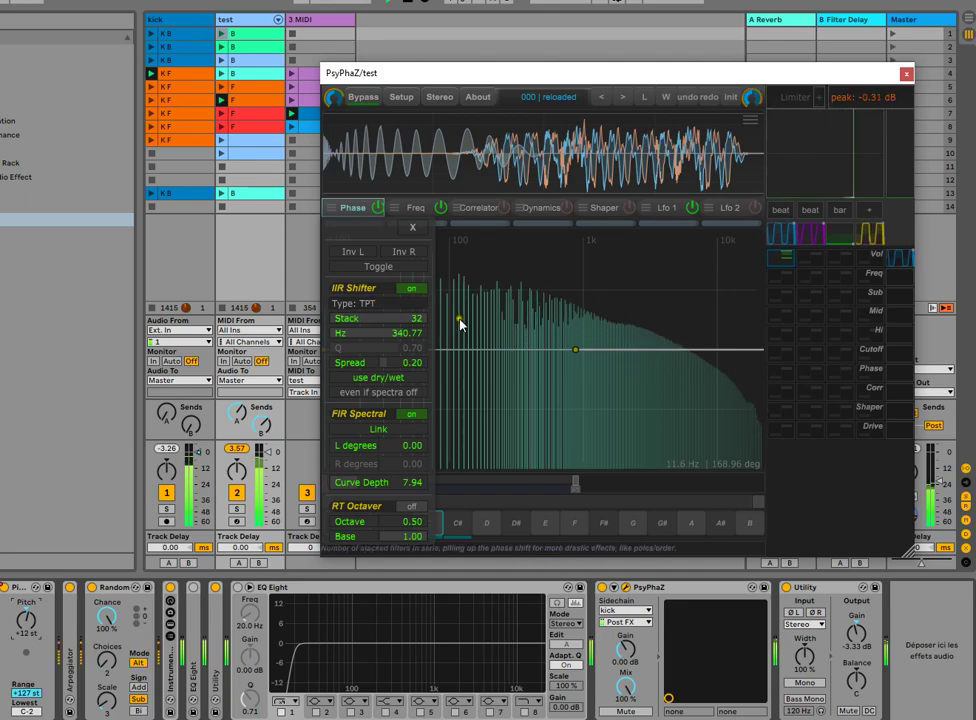
drag(363, 334, 363, 342)
click(360, 303)
click(395, 366)
drag(395, 349, 365, 352)
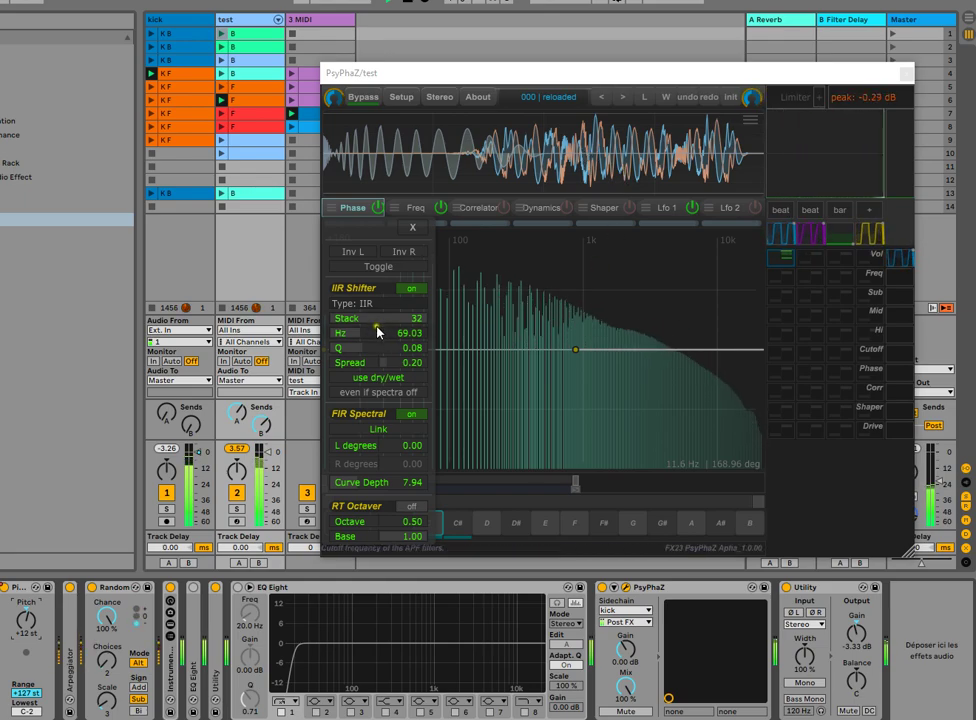
mouse_move(383, 340)
mouse_down()
mouse_move(403, 333)
mouse_move(349, 347)
mouse_move(360, 338)
mouse_move(353, 328)
mouse_move(373, 333)
mouse_up()
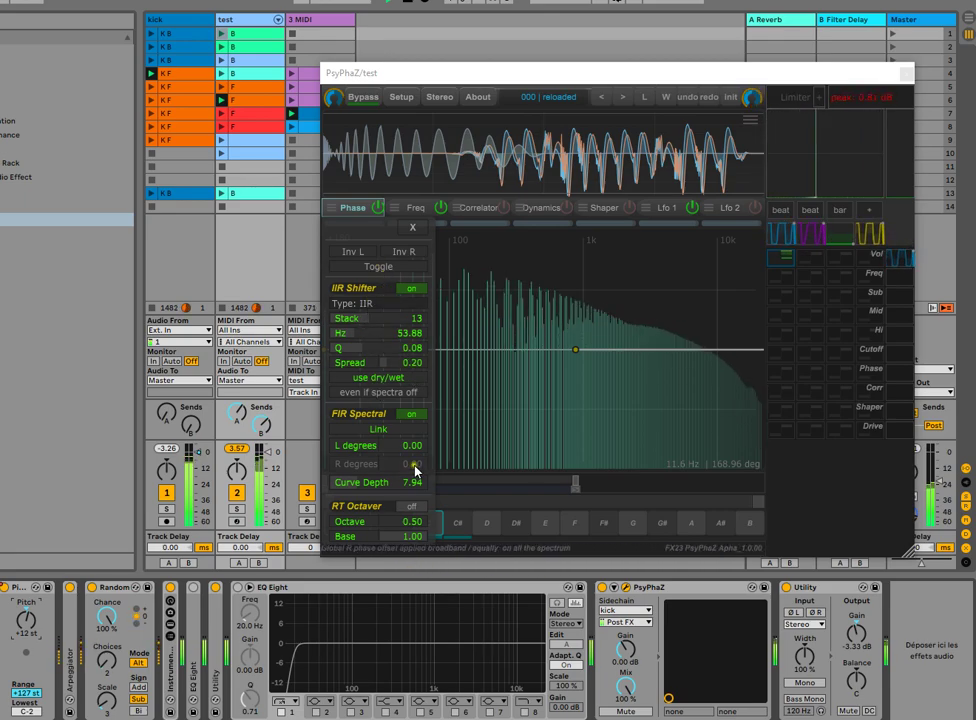
click(411, 289)
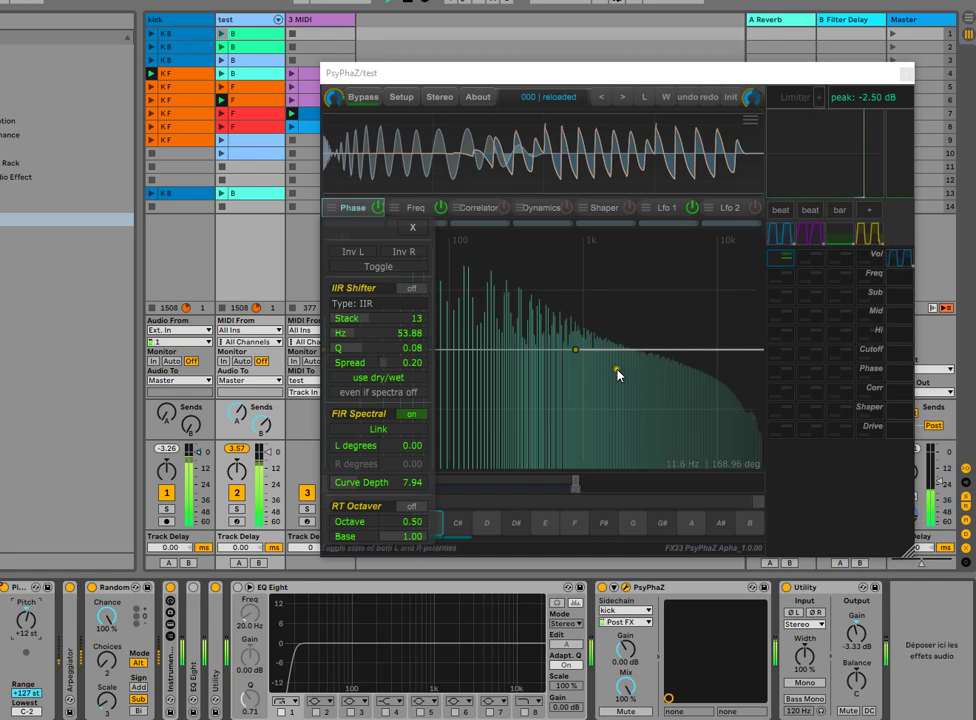
Try the RT Octaver with Base at 0.50, return Base to 1.00 with Octave at 0.00, and turn it off.
click(411, 507)
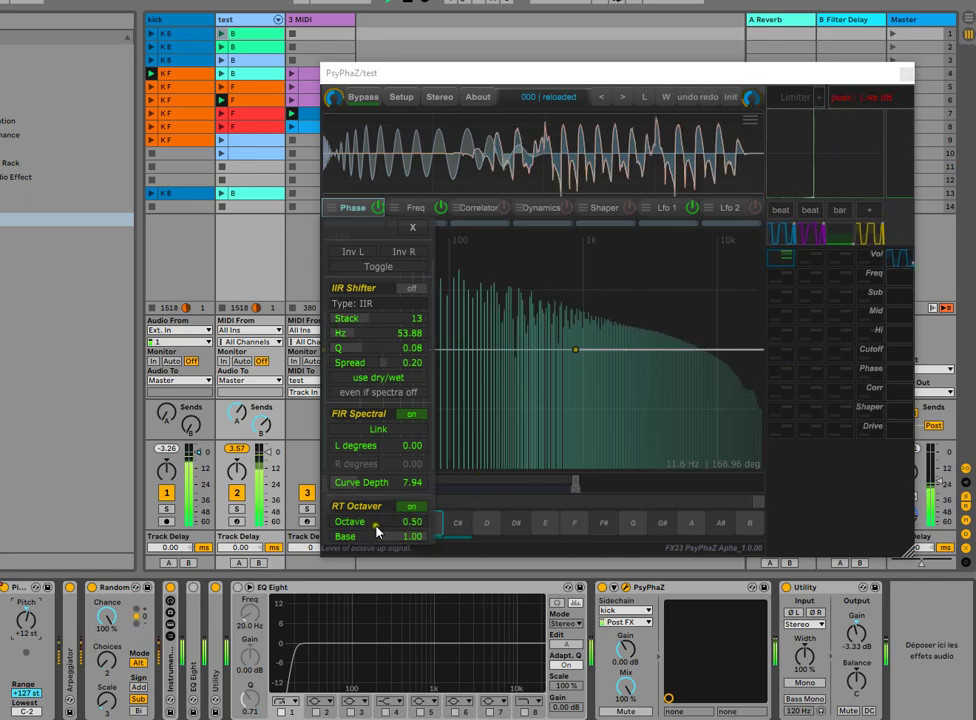
mouse_move(377, 531)
mouse_down()
mouse_move(354, 529)
mouse_move(399, 516)
mouse_move(399, 562)
mouse_move(323, 548)
mouse_move(396, 538)
mouse_up()
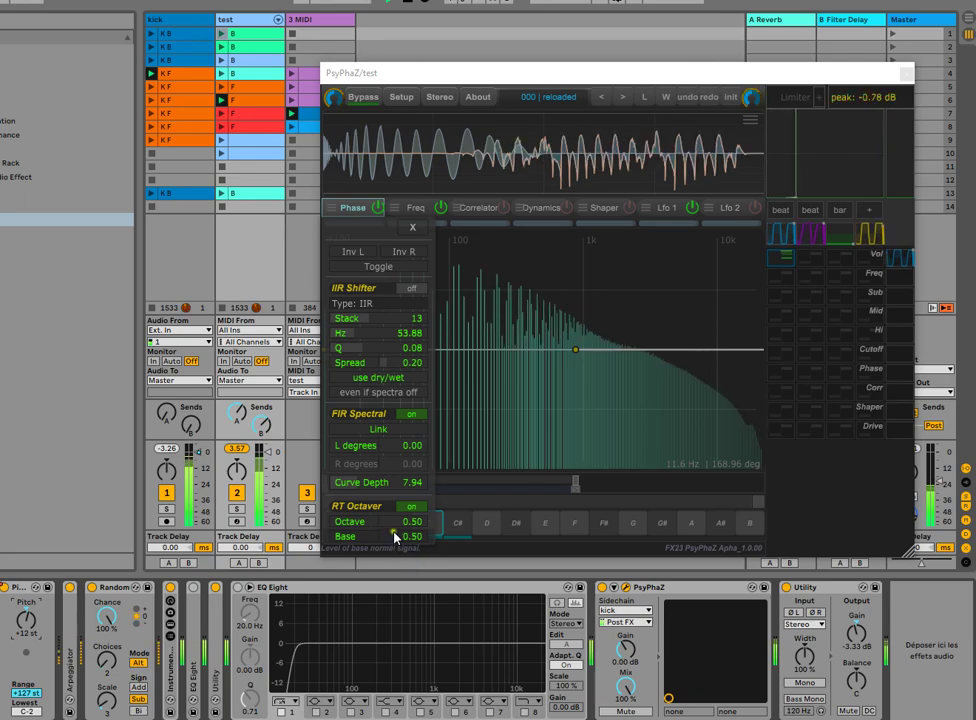
drag(397, 536, 378, 523)
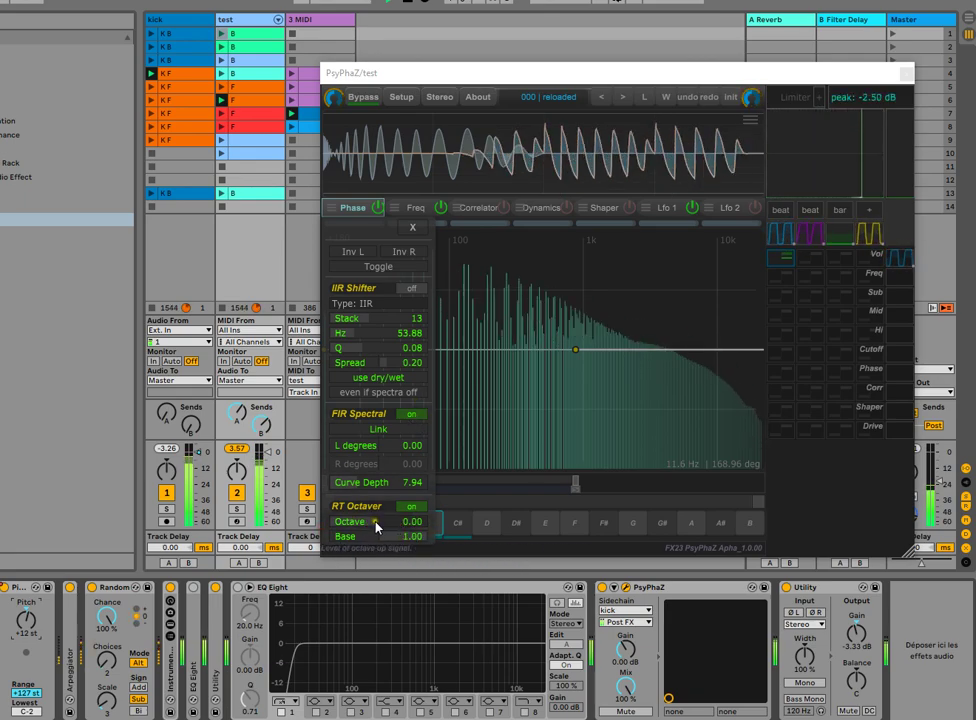
click(415, 508)
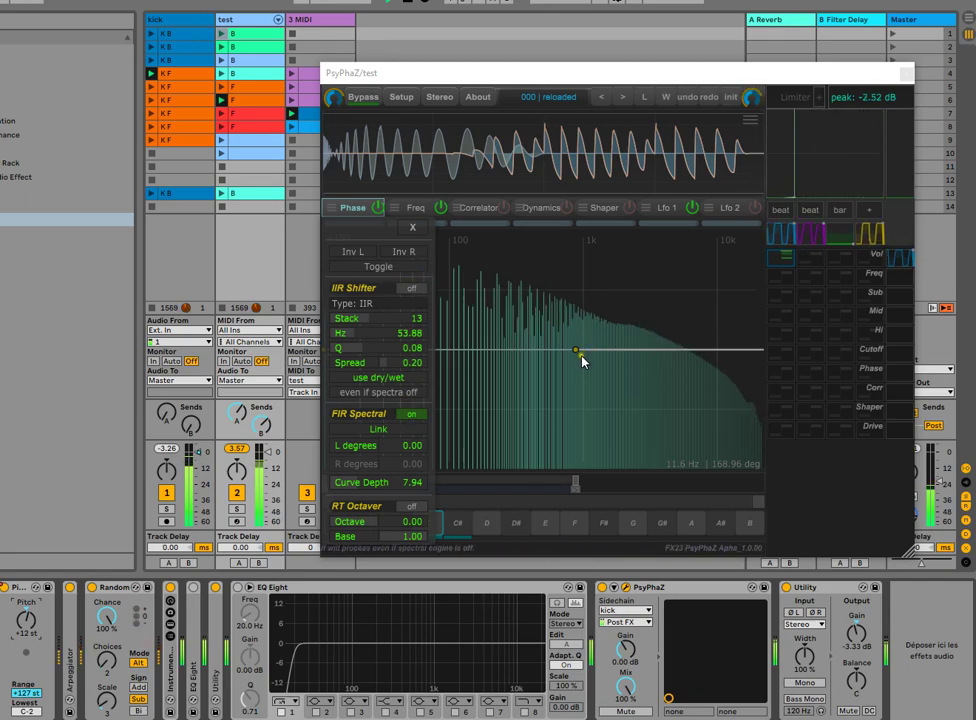
Reset FIR Spectral's Curve Depth to 1.00 and close the Phase settings.
double_click(370, 487)
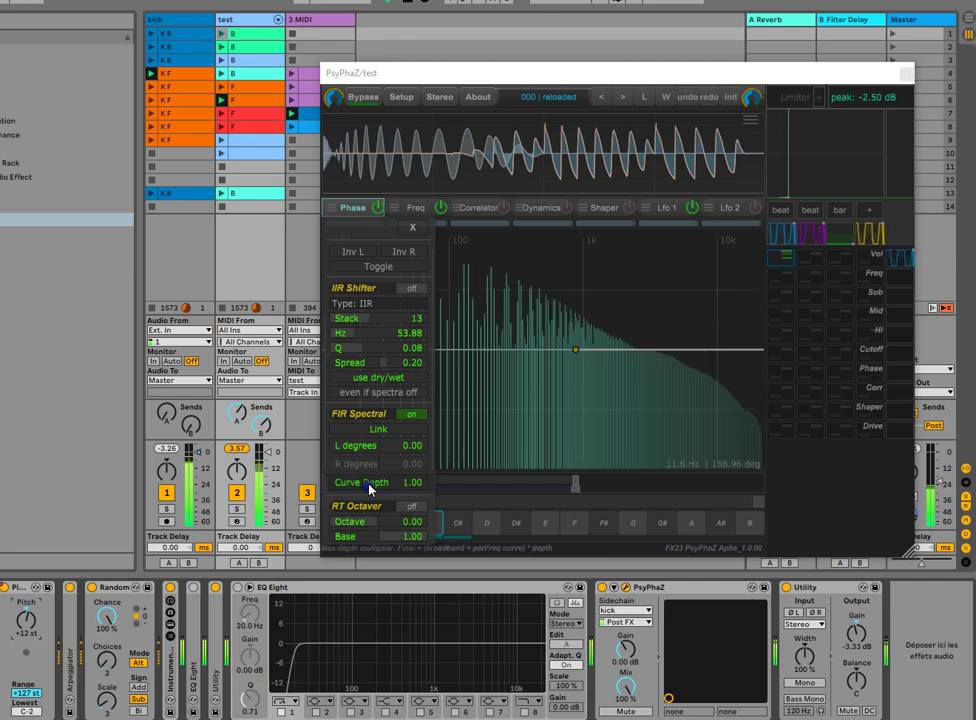
click(412, 227)
Draw a phase curve falling from +180 degrees in the lows to about -125 in the highs, and lower the Phase module's dry/wet.
drag(410, 349, 404, 230)
drag(576, 349, 556, 438)
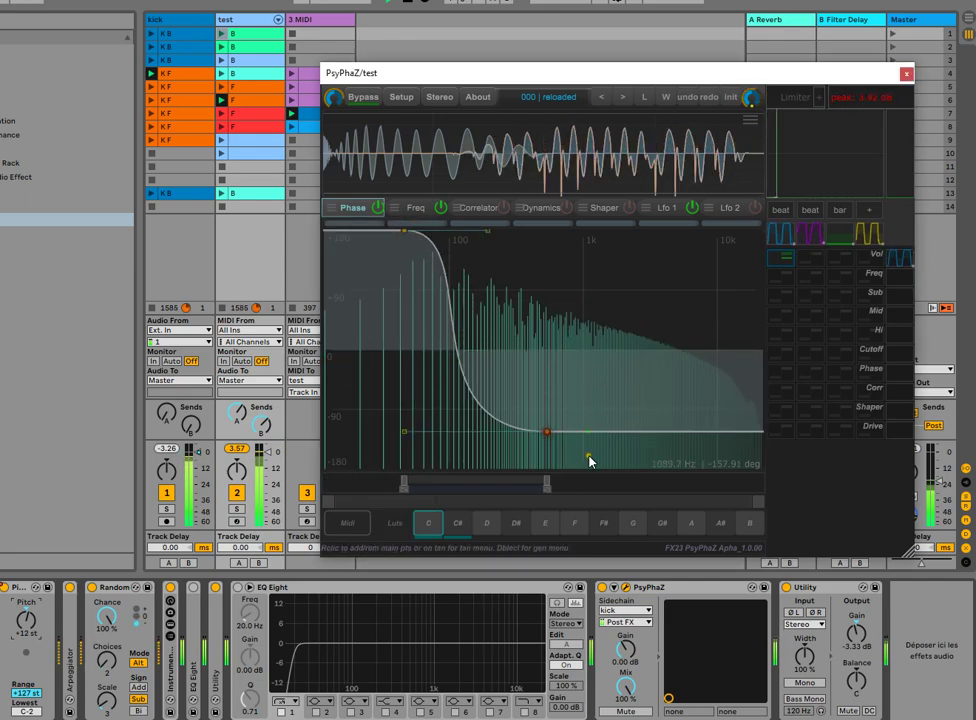
drag(339, 226, 327, 300)
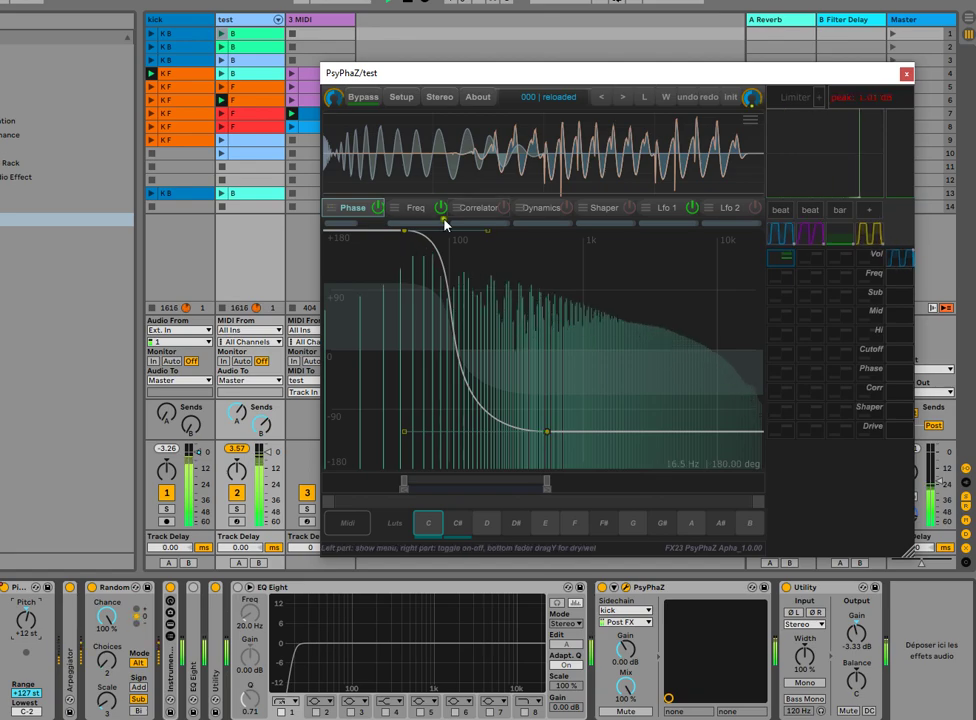
Turn off the Phase module, then try the scope's Sync at bar and return it to beat.
click(379, 207)
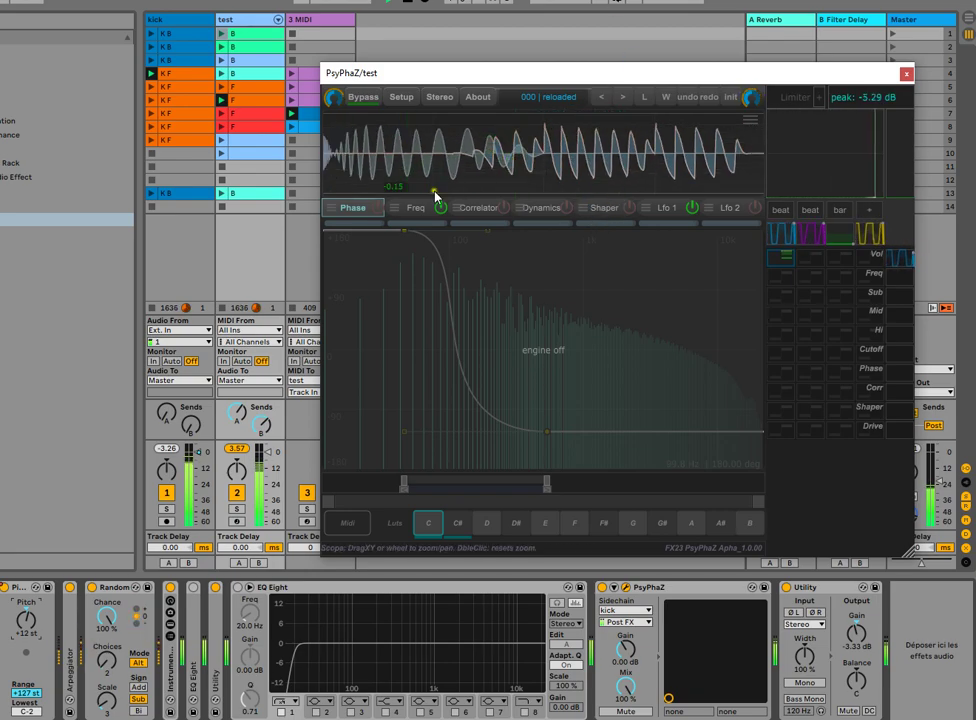
click(745, 121)
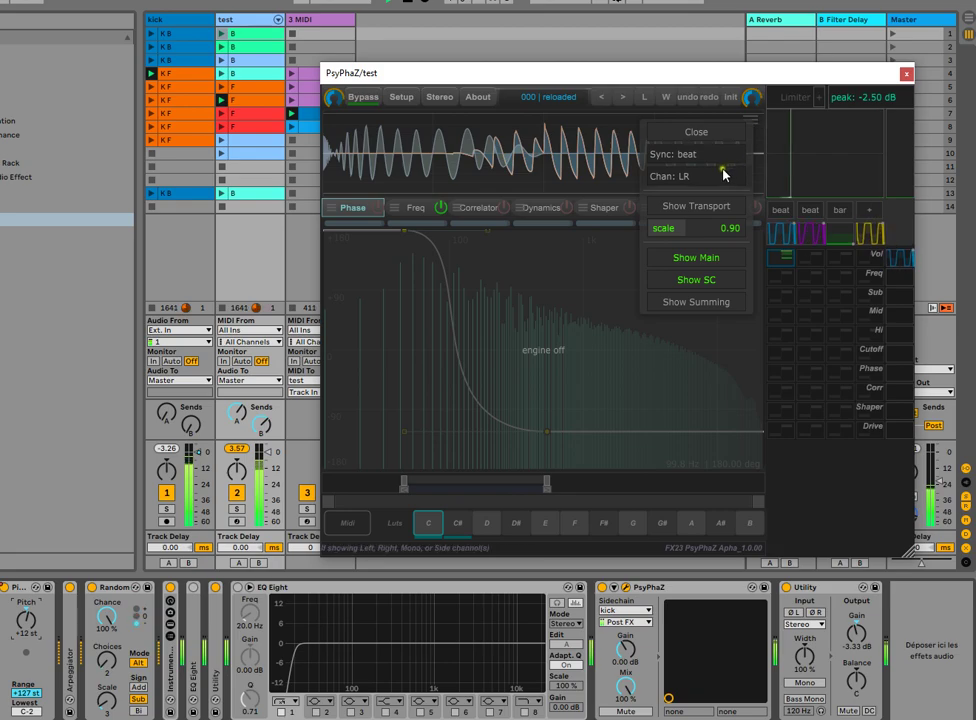
mouse_move(713, 158)
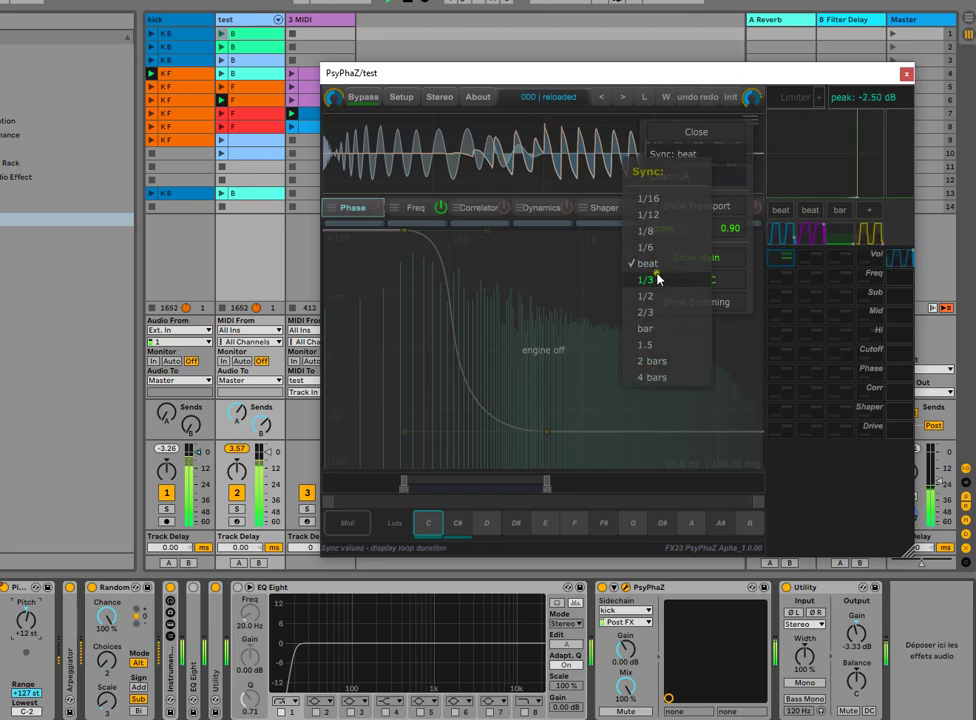
click(660, 328)
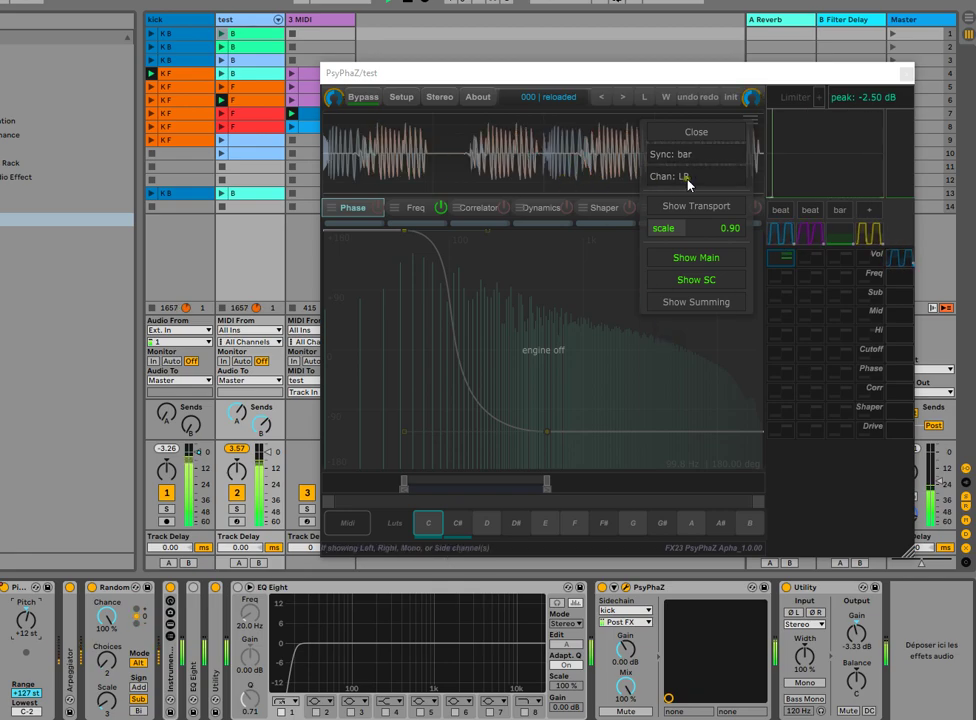
mouse_move(693, 157)
click(648, 259)
Set the scope's channel to M and its scale to 0.99, and try zooming the waveform before resetting the zoom.
mouse_move(685, 178)
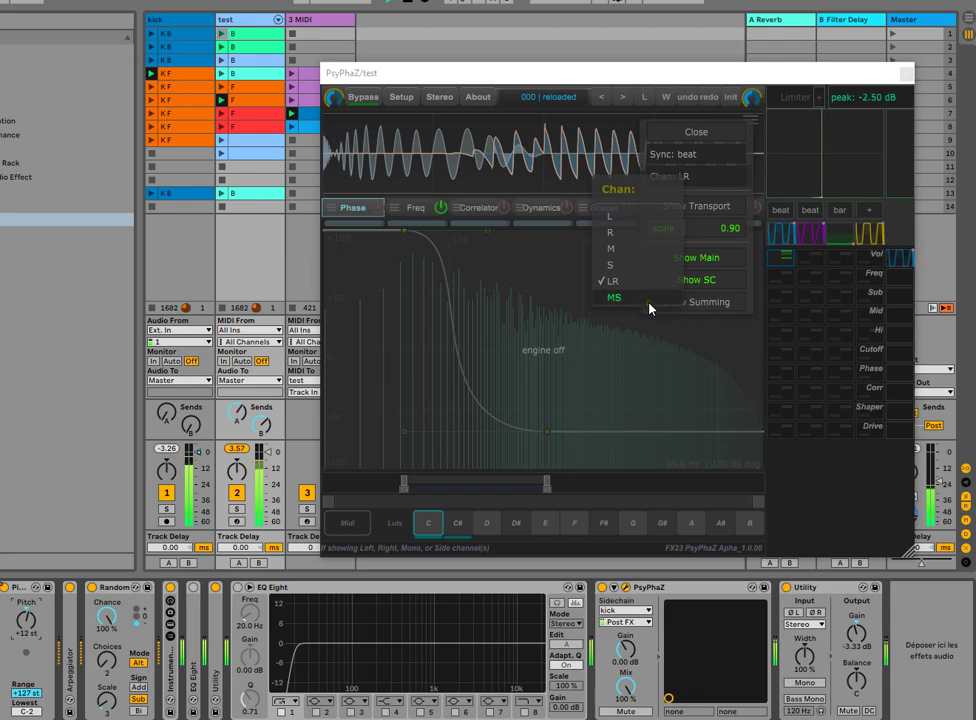
click(640, 249)
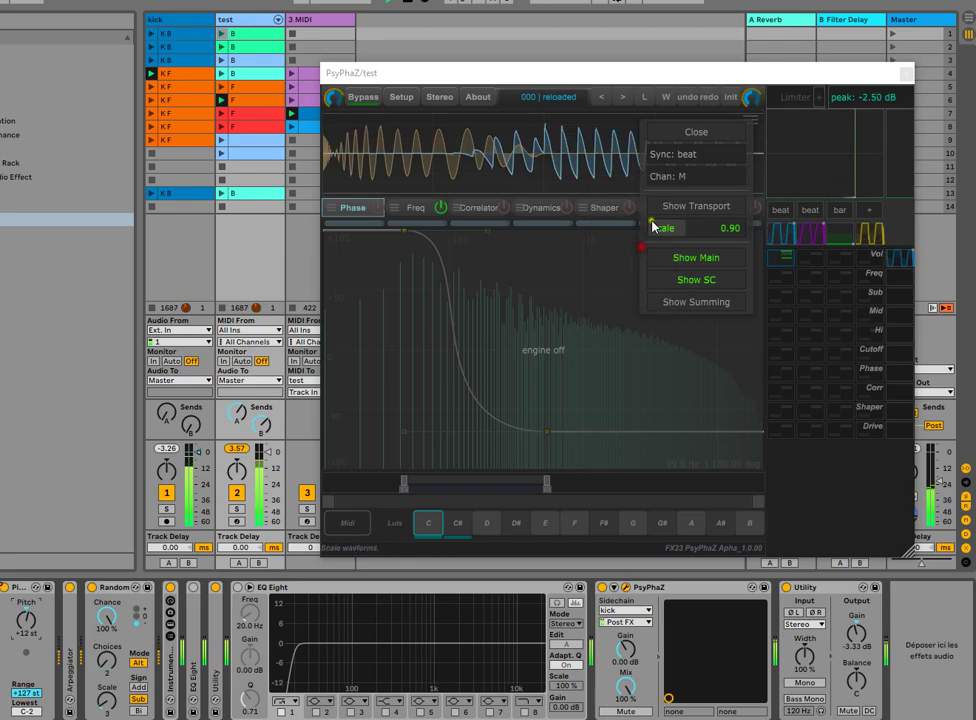
mouse_move(684, 233)
mouse_down()
mouse_move(736, 250)
mouse_move(691, 236)
mouse_up()
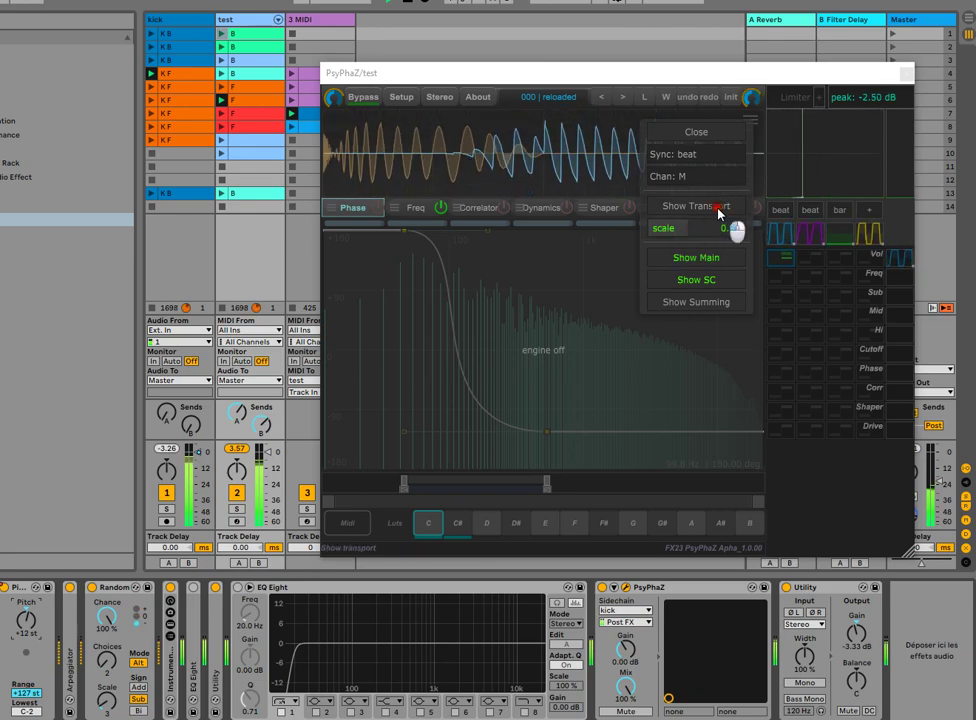
click(484, 159)
drag(484, 159, 586, 444)
double_click(578, 184)
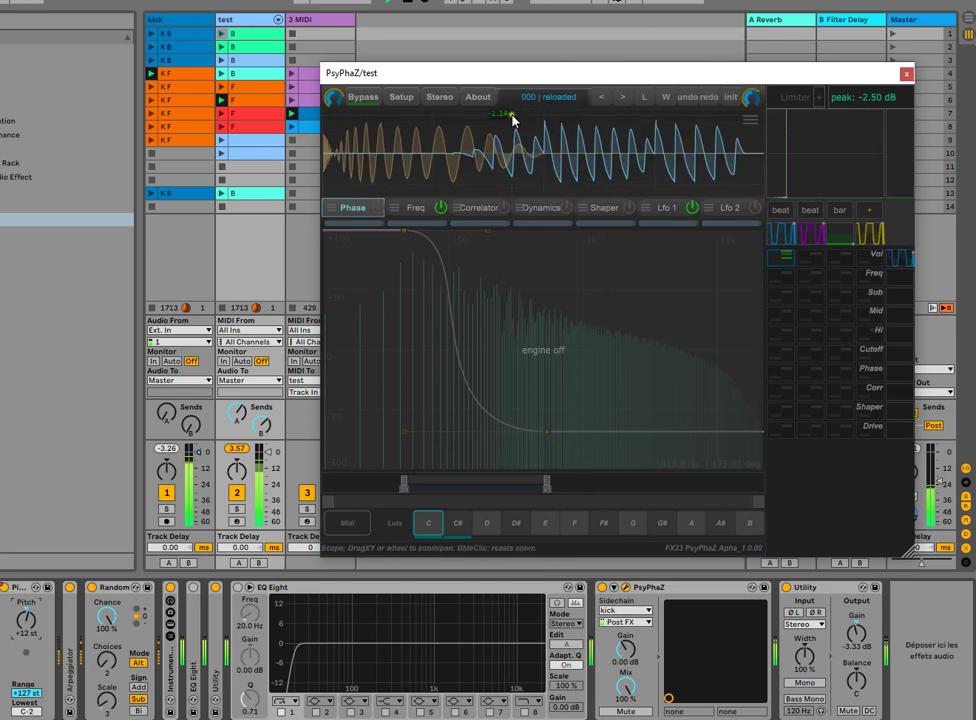
drag(512, 117, 474, 178)
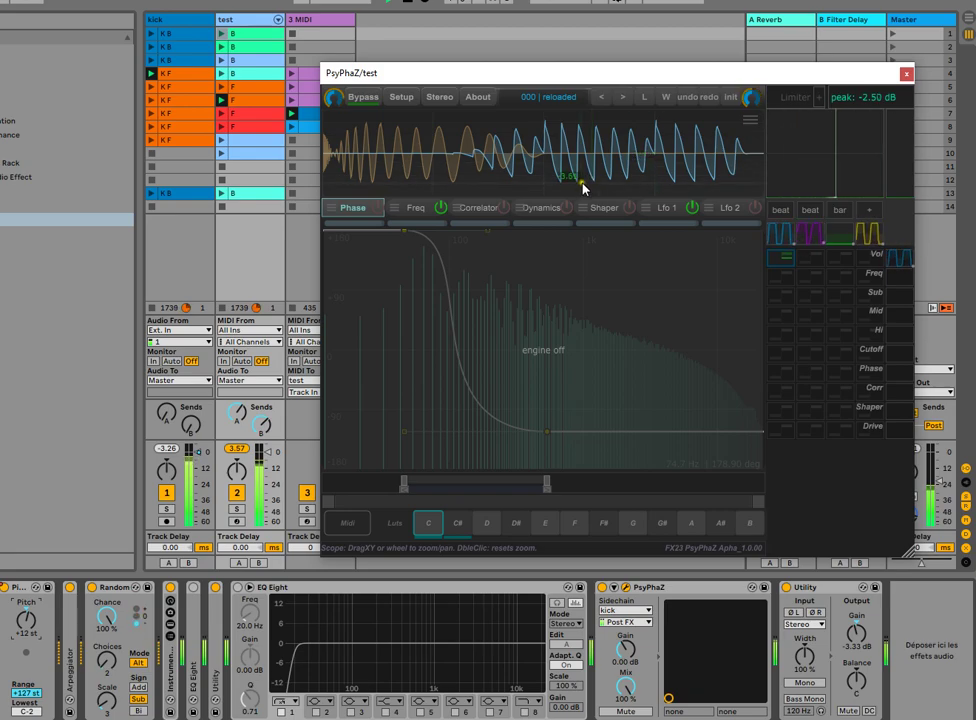
Turn on Show Summing in the scope and hide the main and SC signals, leaving only the summed waveform at default zoom.
click(749, 121)
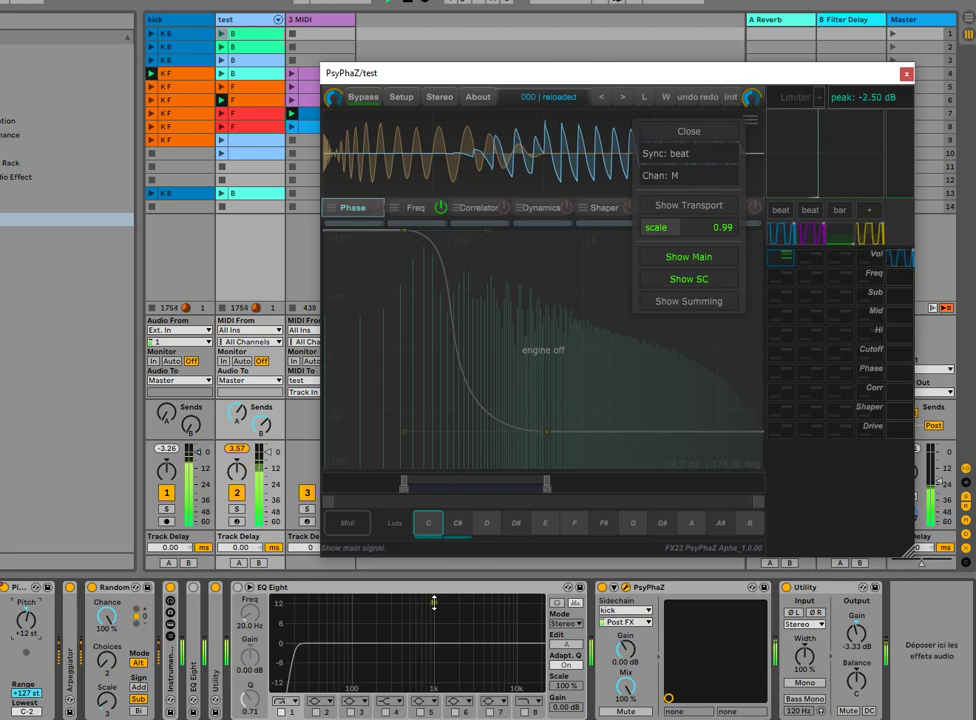
click(686, 280)
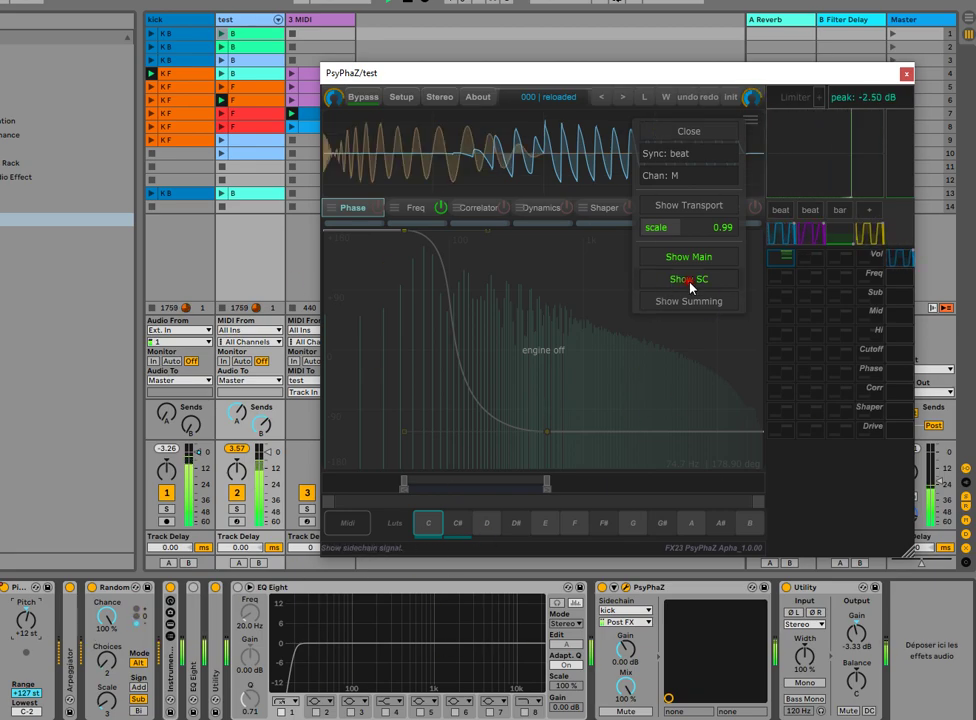
click(701, 302)
drag(477, 133, 494, 190)
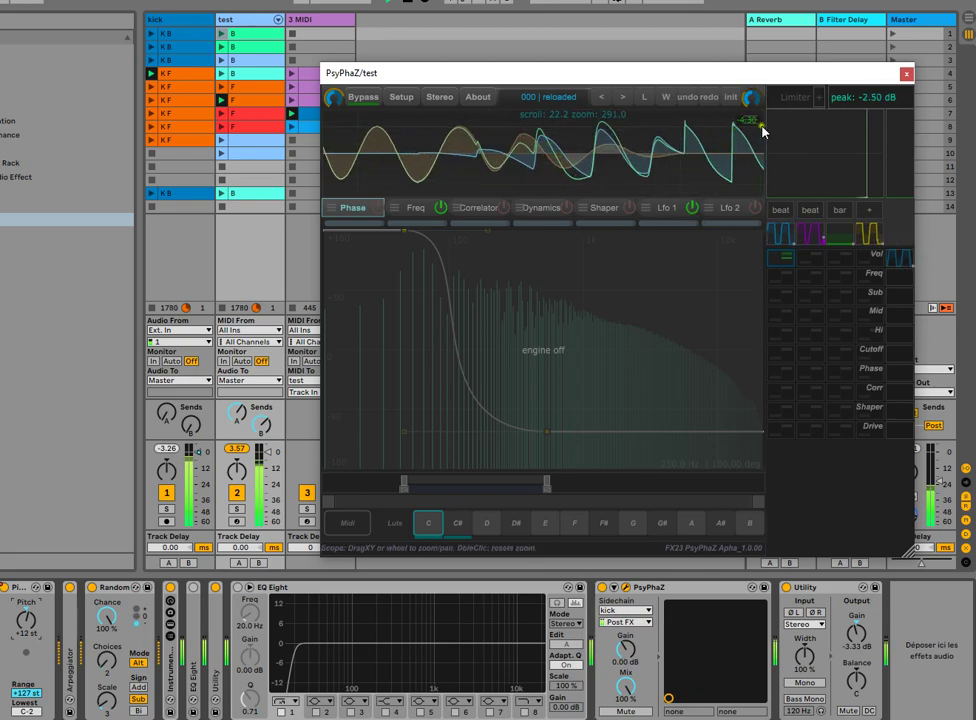
click(752, 122)
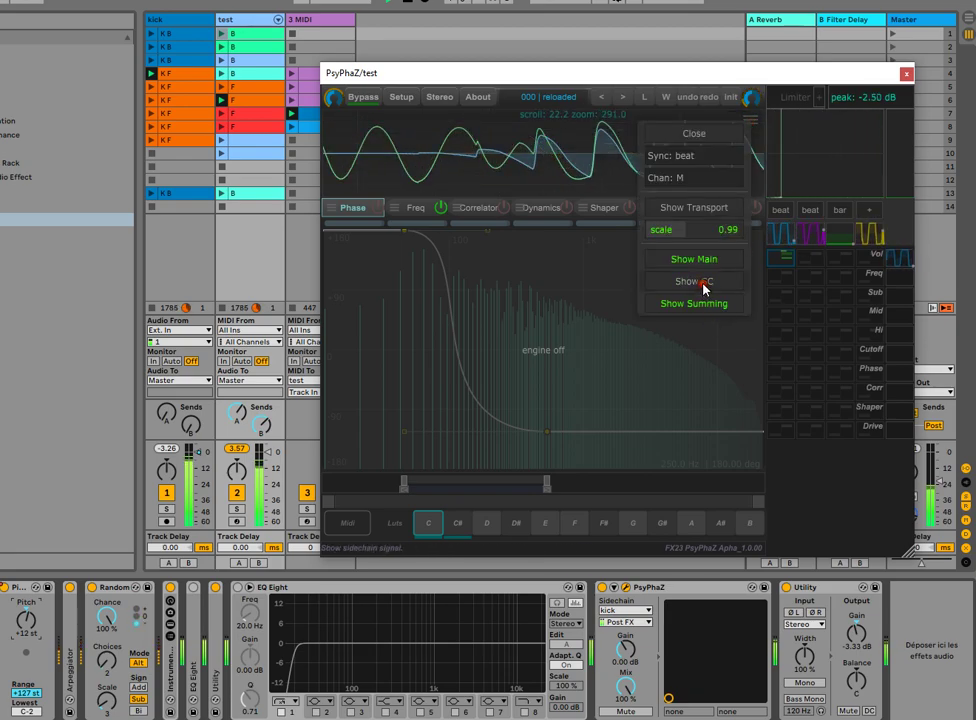
click(703, 261)
click(508, 168)
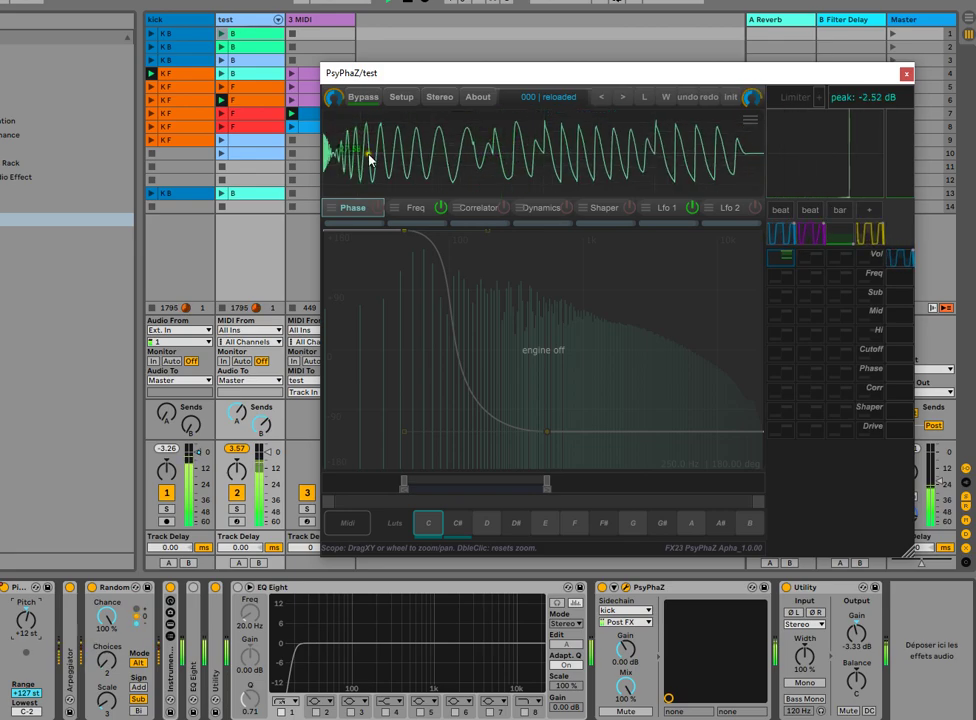
Restore the scope's main and SC signals, turn off Show Summing, and close the scope settings.
click(754, 124)
click(712, 281)
click(682, 257)
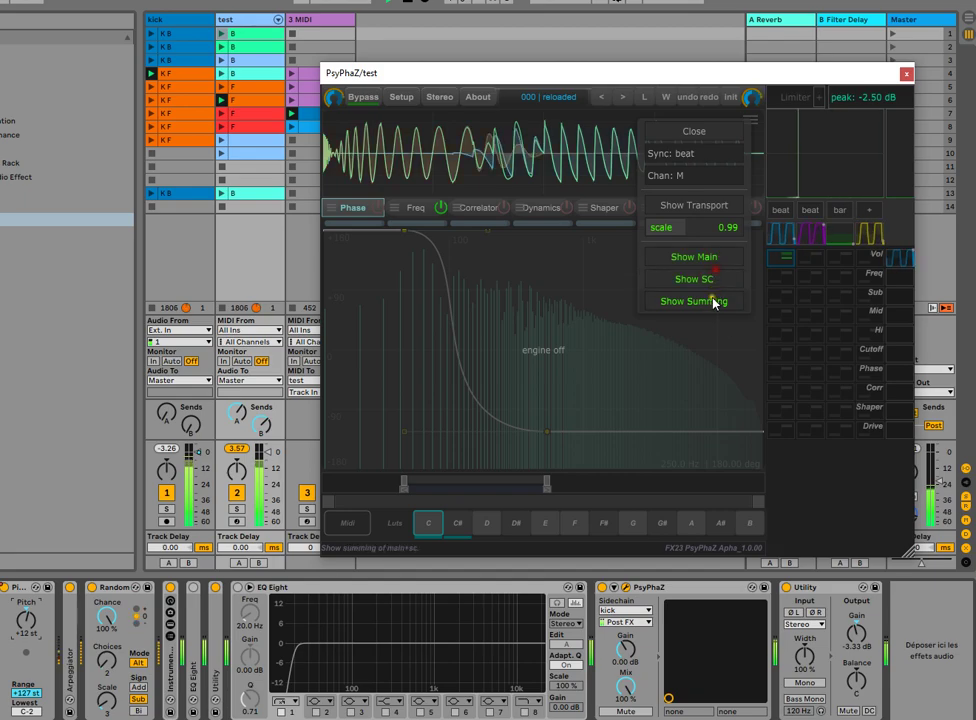
click(712, 302)
click(722, 138)
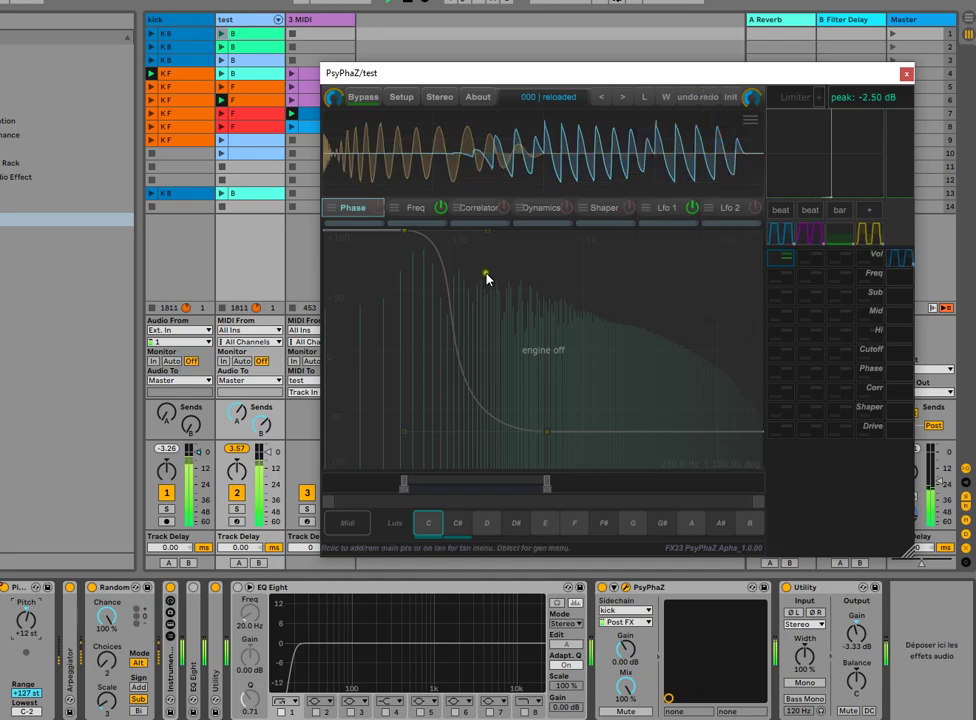
Draw a high-pass curve in the Freq module, with its low point at -inf dB near 126 Hz.
click(412, 211)
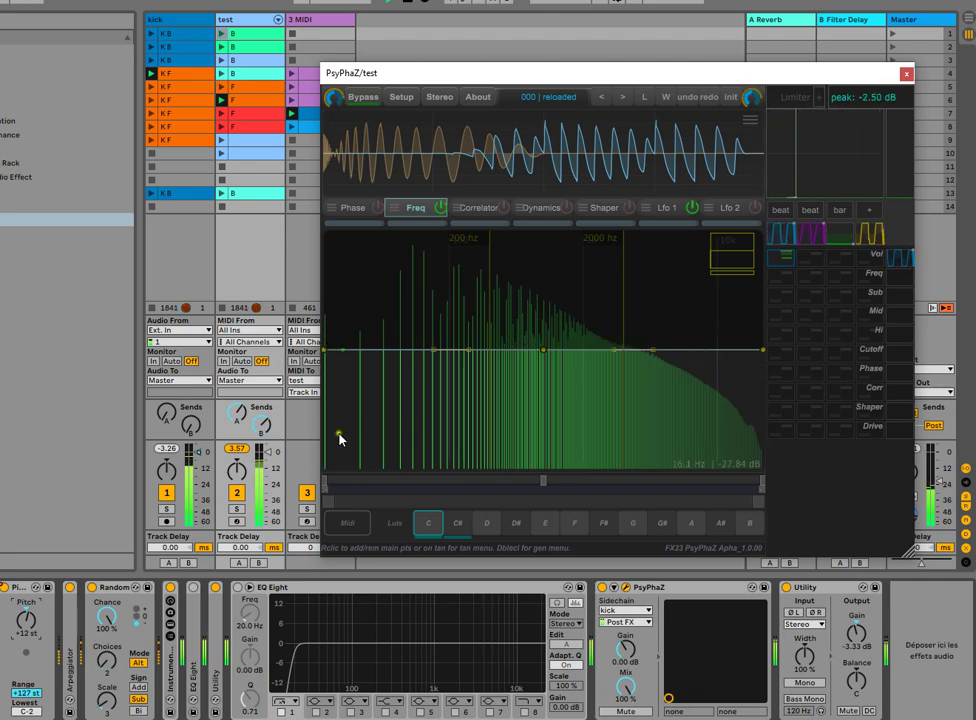
drag(433, 350, 366, 522)
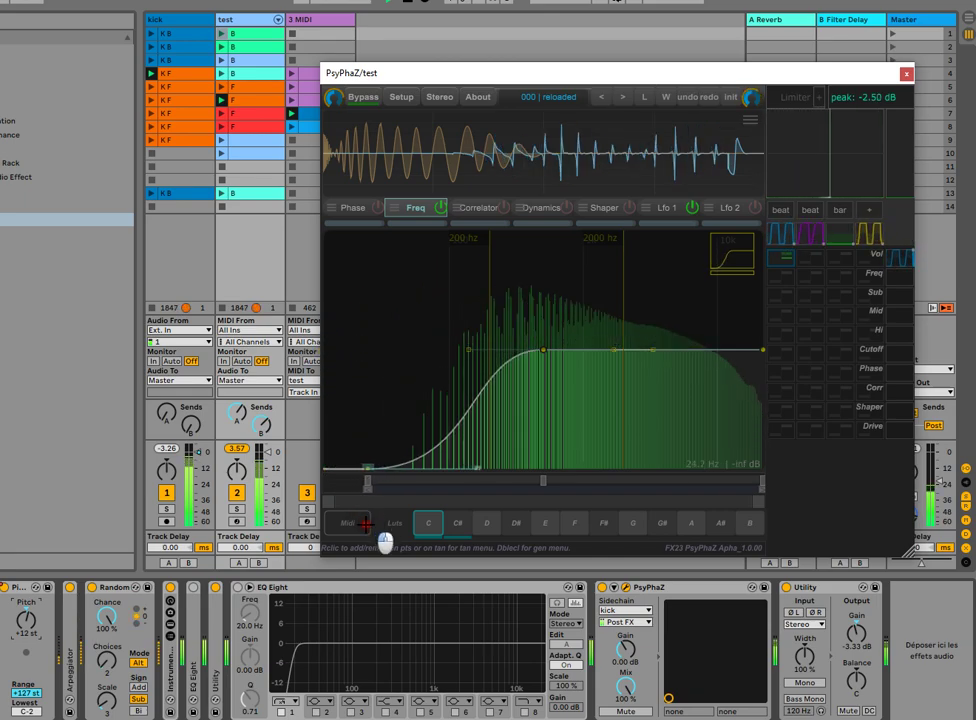
drag(490, 478, 405, 410)
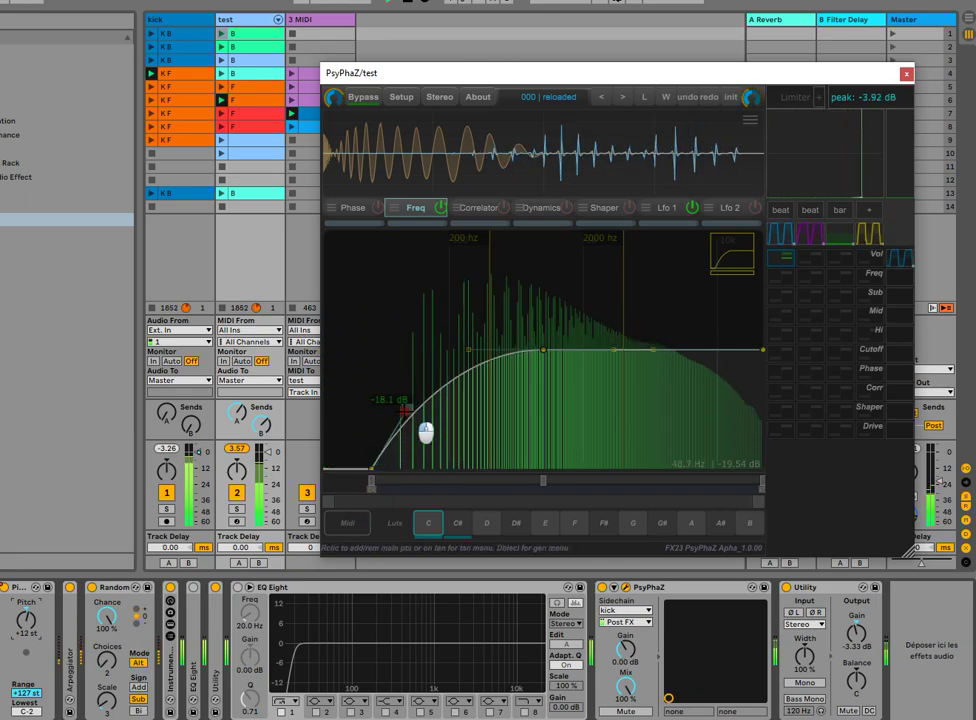
drag(371, 467, 467, 503)
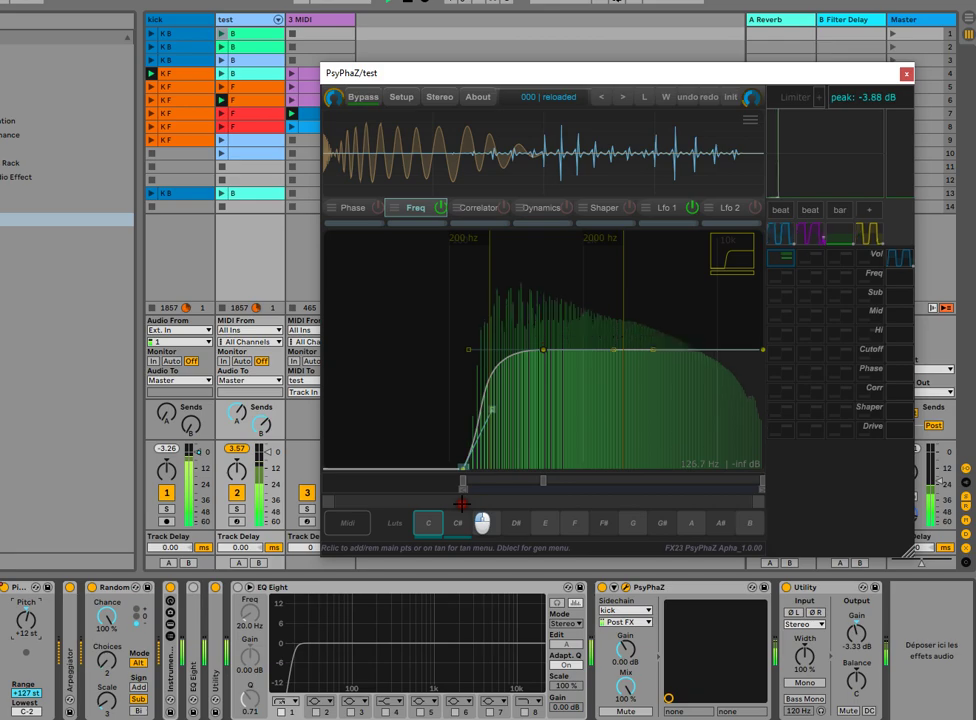
drag(760, 344, 788, 346)
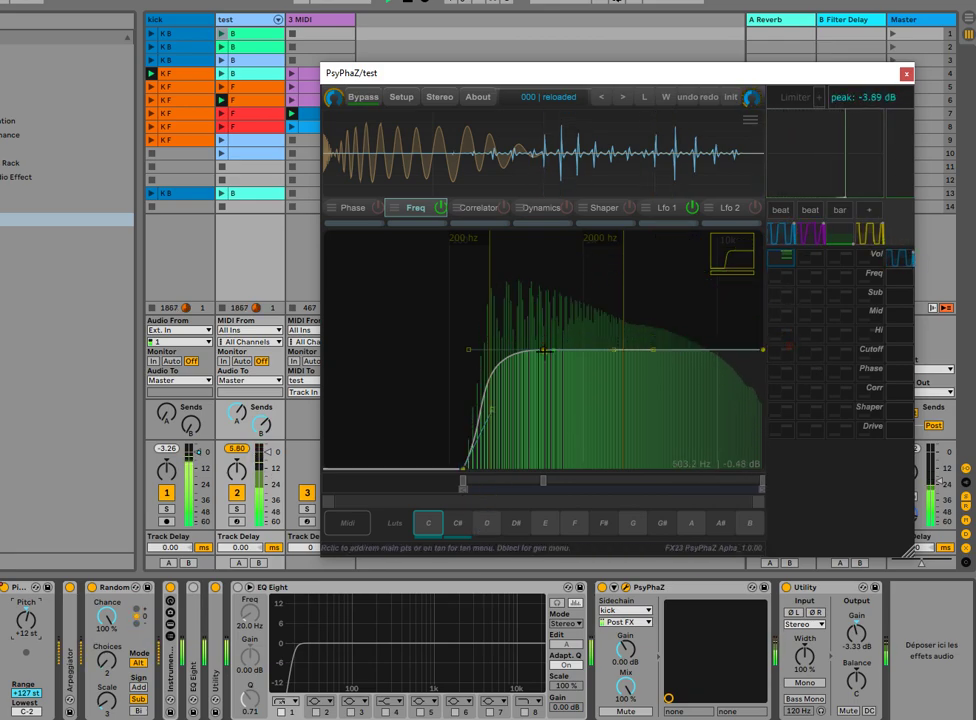
Reshape the Freq curve into a 12 dB band-pass peak, dropping to -inf from about 1.2 kHz through the highs.
mouse_move(542, 348)
mouse_down()
mouse_move(555, 295)
mouse_move(535, 275)
mouse_move(545, 349)
mouse_move(536, 297)
mouse_move(536, 357)
mouse_up()
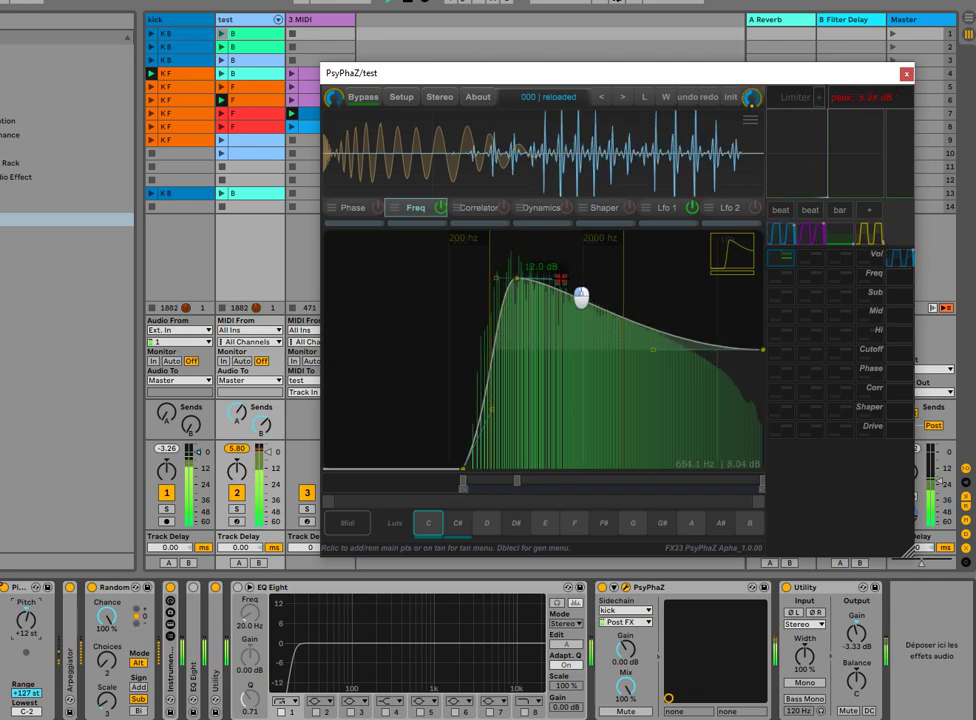
drag(620, 375, 616, 493)
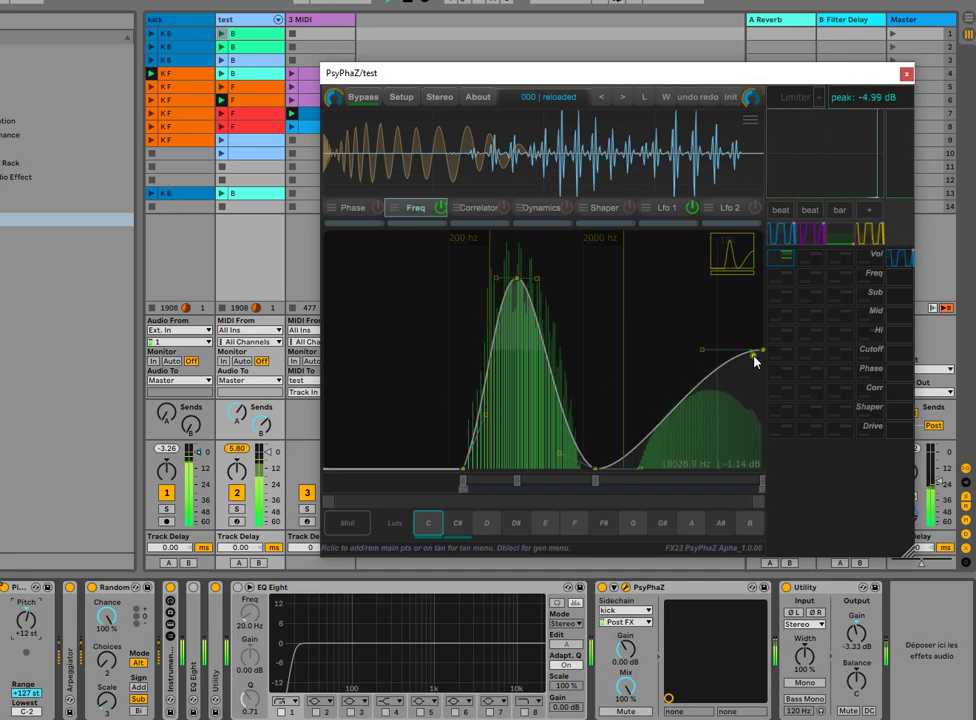
drag(762, 349, 805, 548)
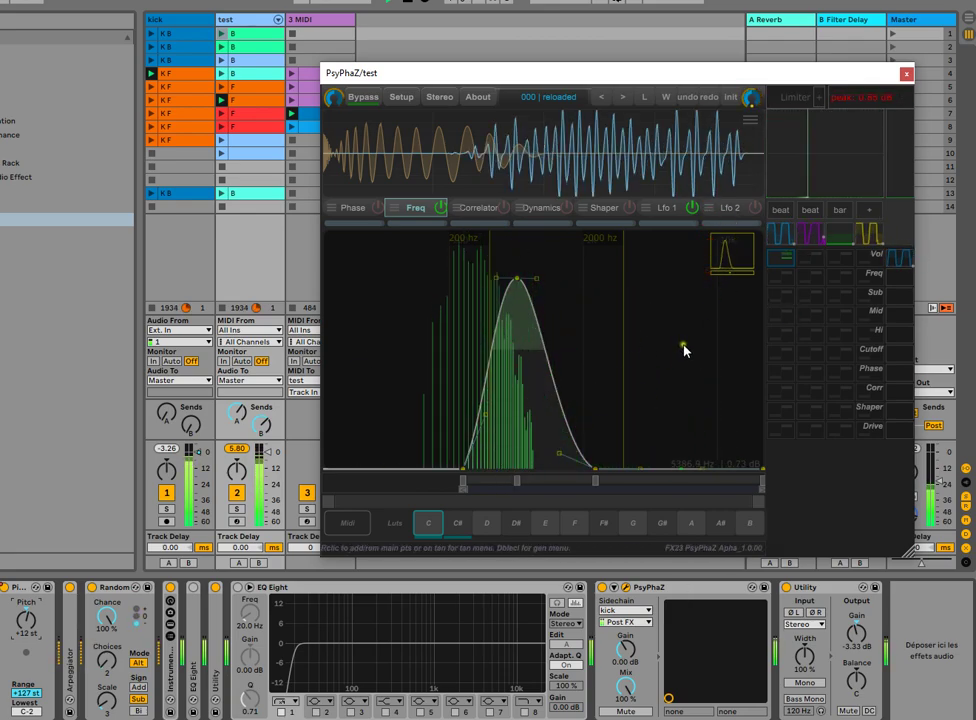
drag(515, 488, 523, 488)
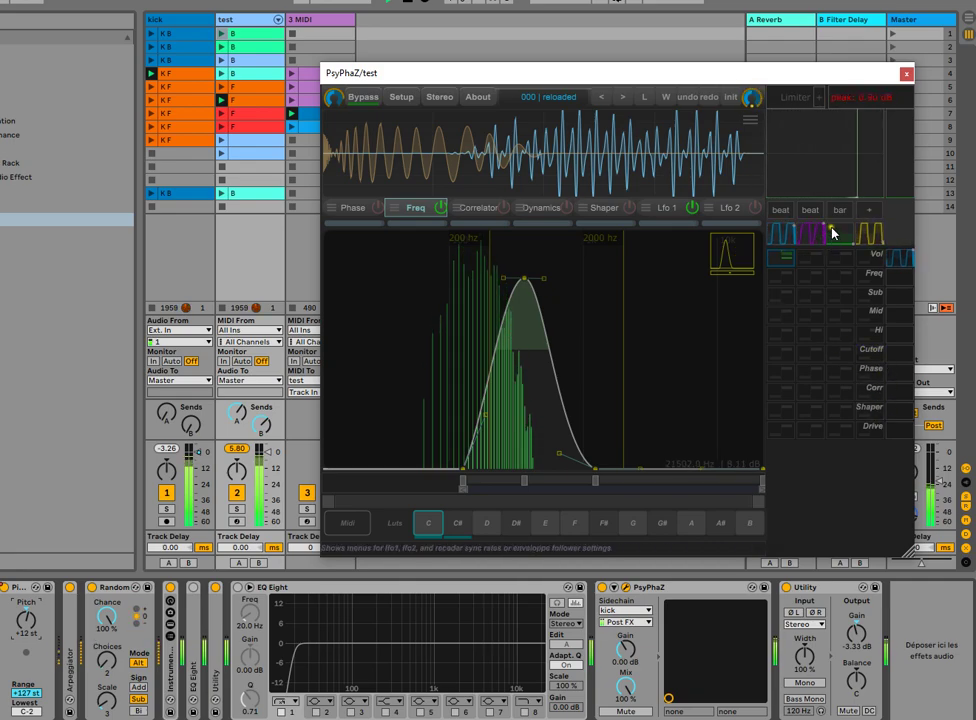
Try modulating the Freq module's Cutoff with the bar-synced recorder.
click(843, 353)
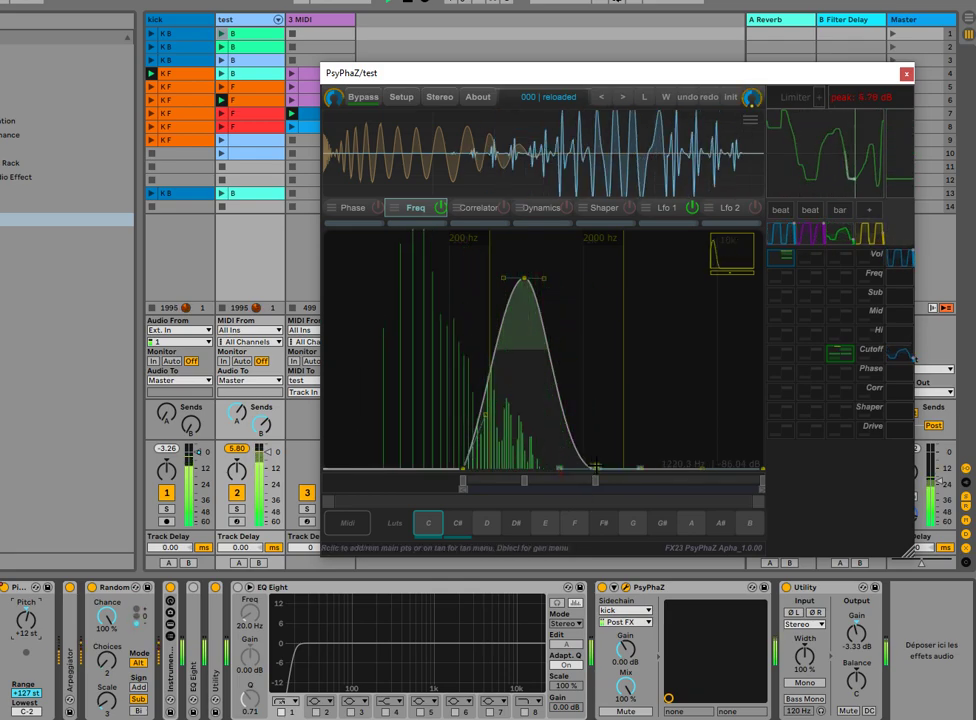
drag(409, 226, 434, 222)
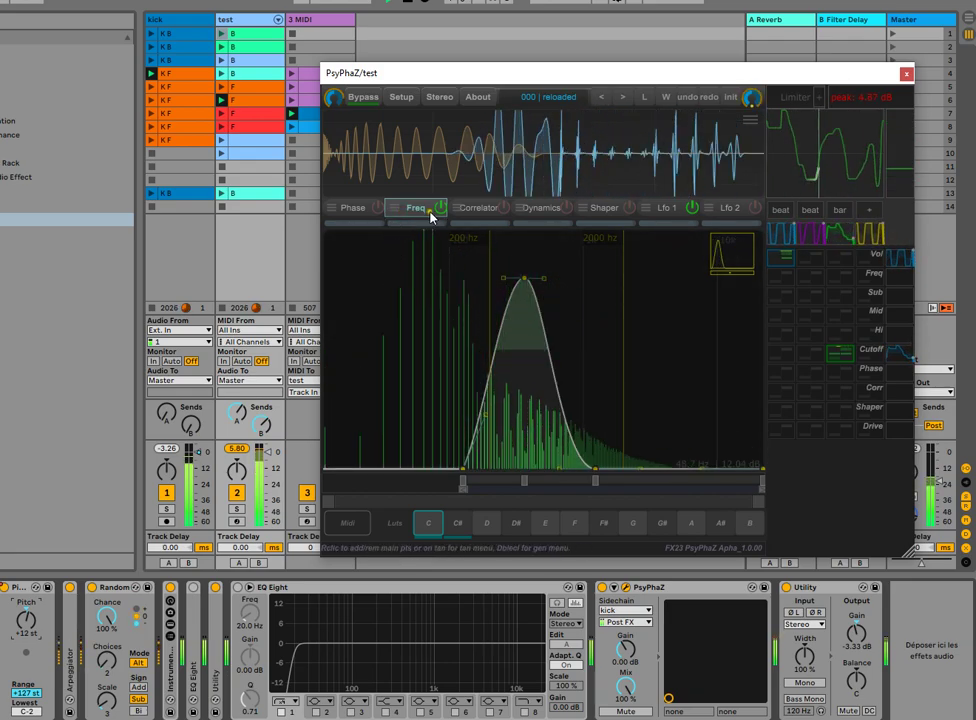
Turn on Lfo 2 and apply the Sin 5 shape to its curve.
click(728, 208)
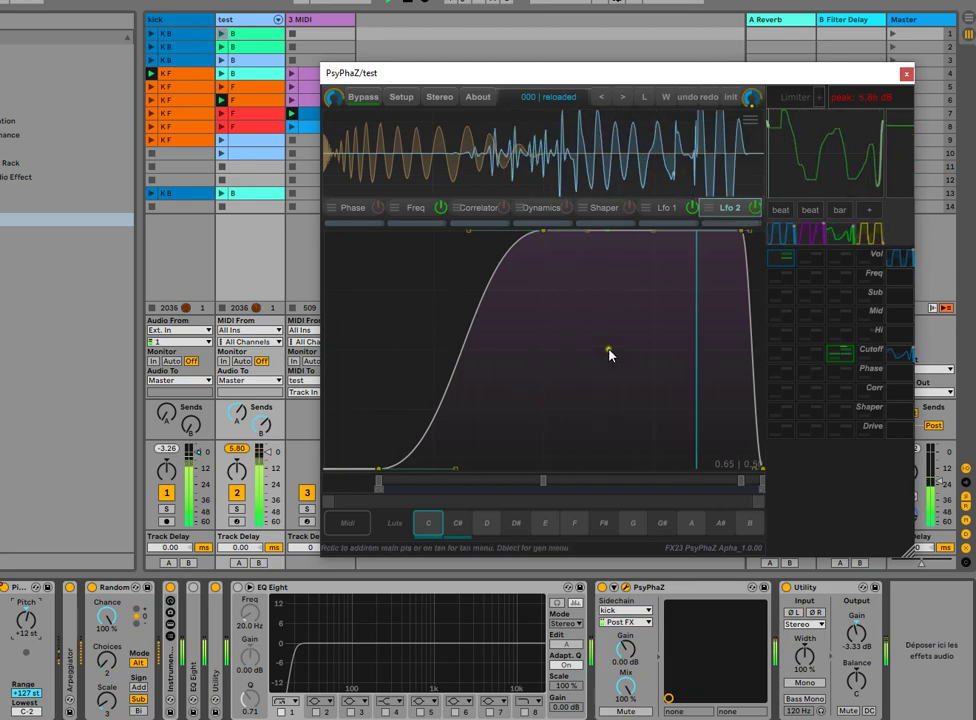
right_click(429, 294)
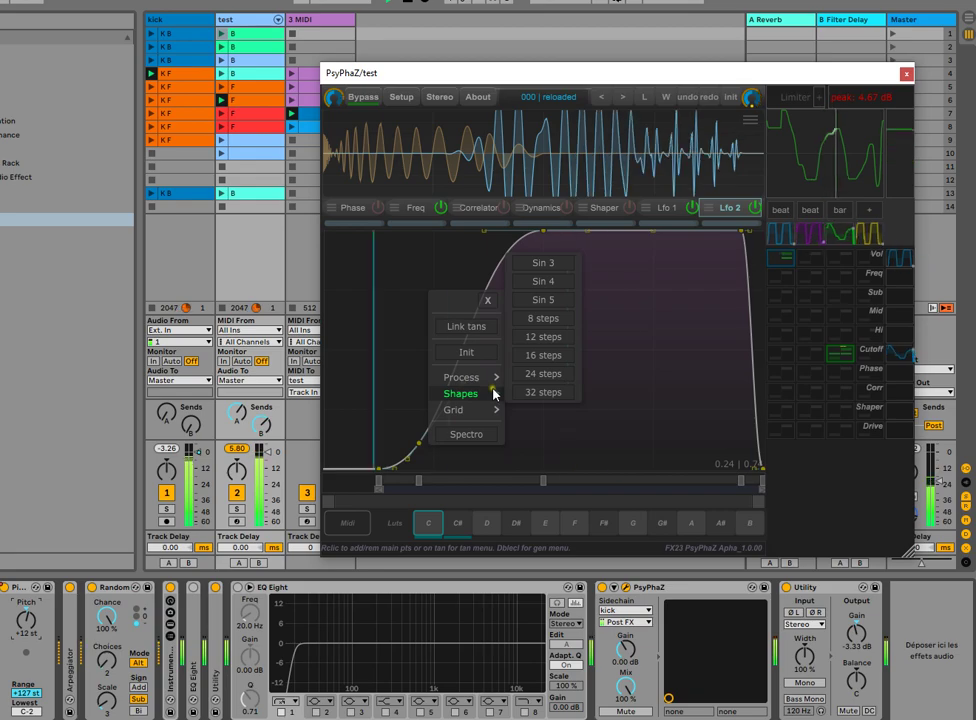
click(559, 302)
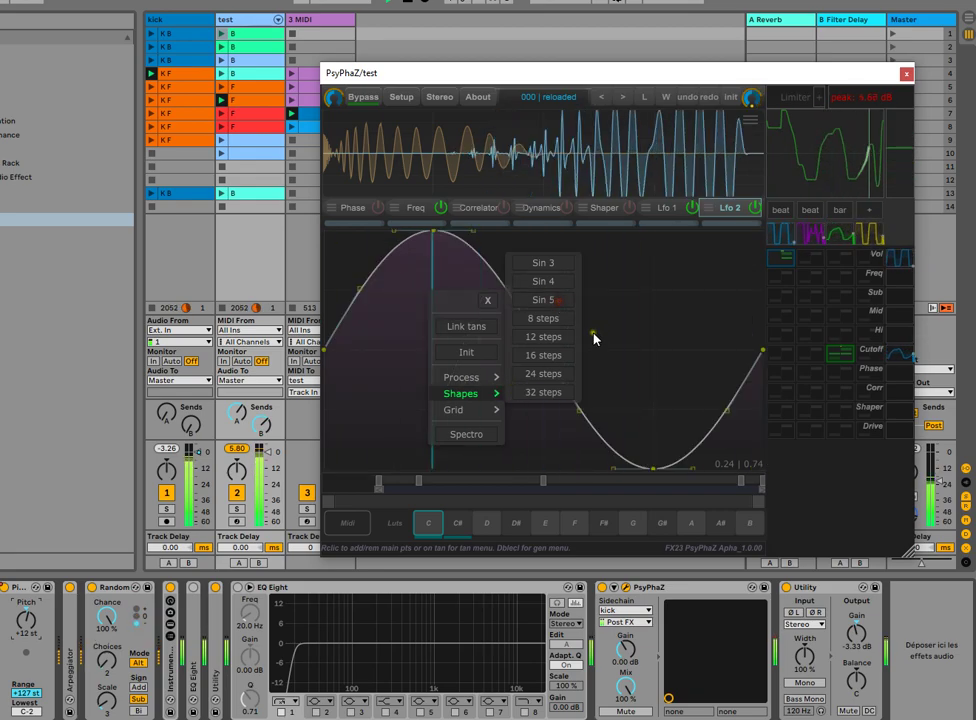
Try modulating Freq with Lfo 2, checking the Lfo 2 sine curve and the Freq spectrum.
click(418, 210)
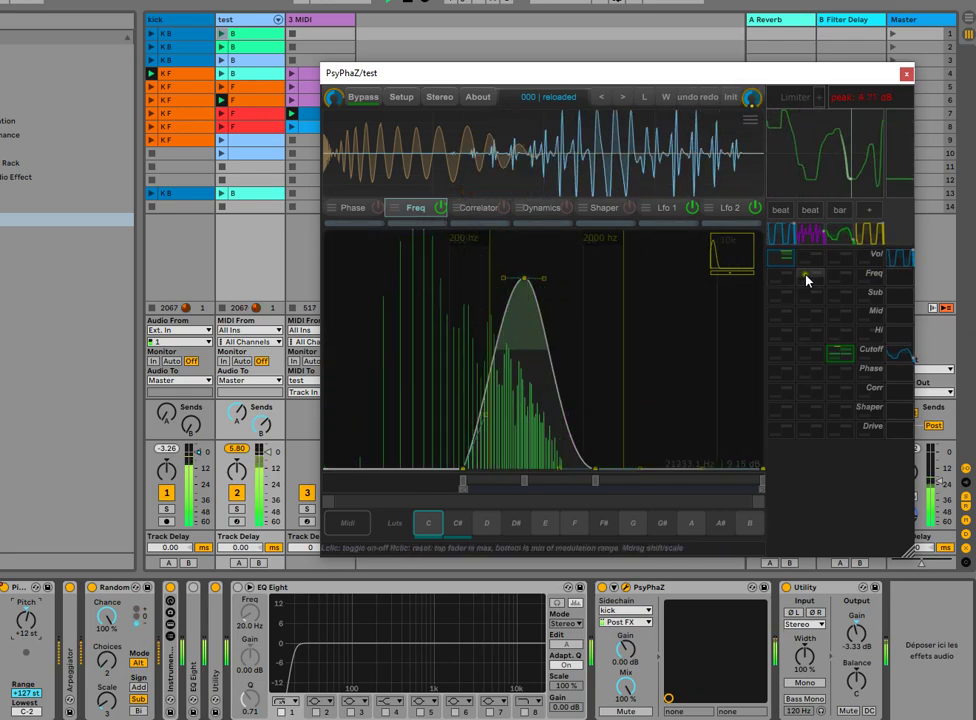
click(738, 210)
drag(429, 233, 431, 229)
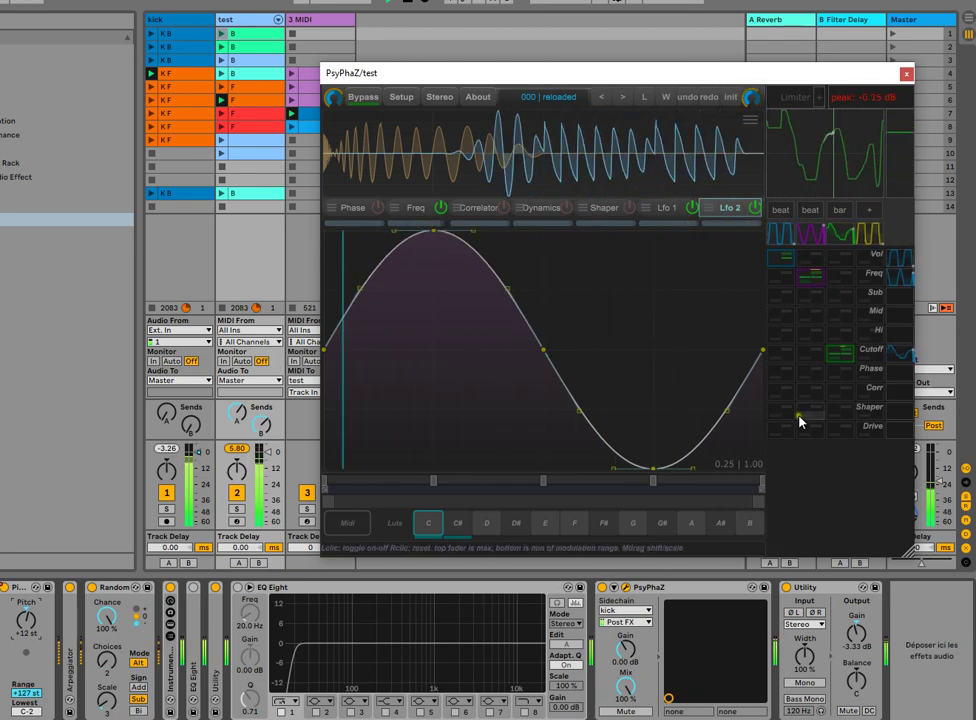
click(425, 214)
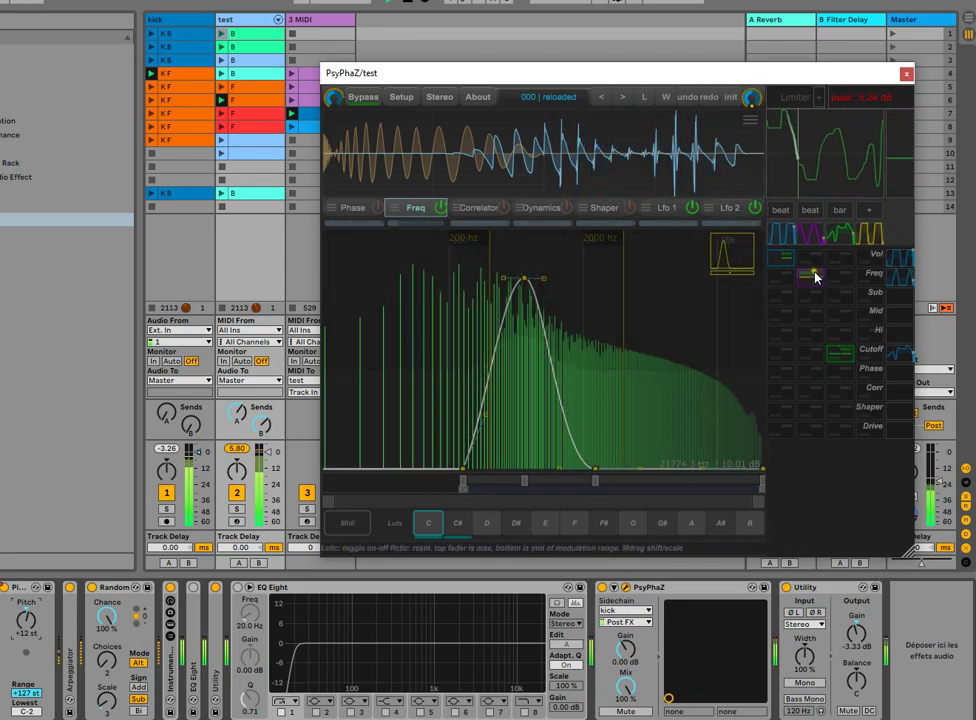
Turn off the Lfo 2 modulation of Freq, toggle the Freq module off and on, and remove the Cutoff modulation.
drag(815, 277, 419, 232)
click(437, 209)
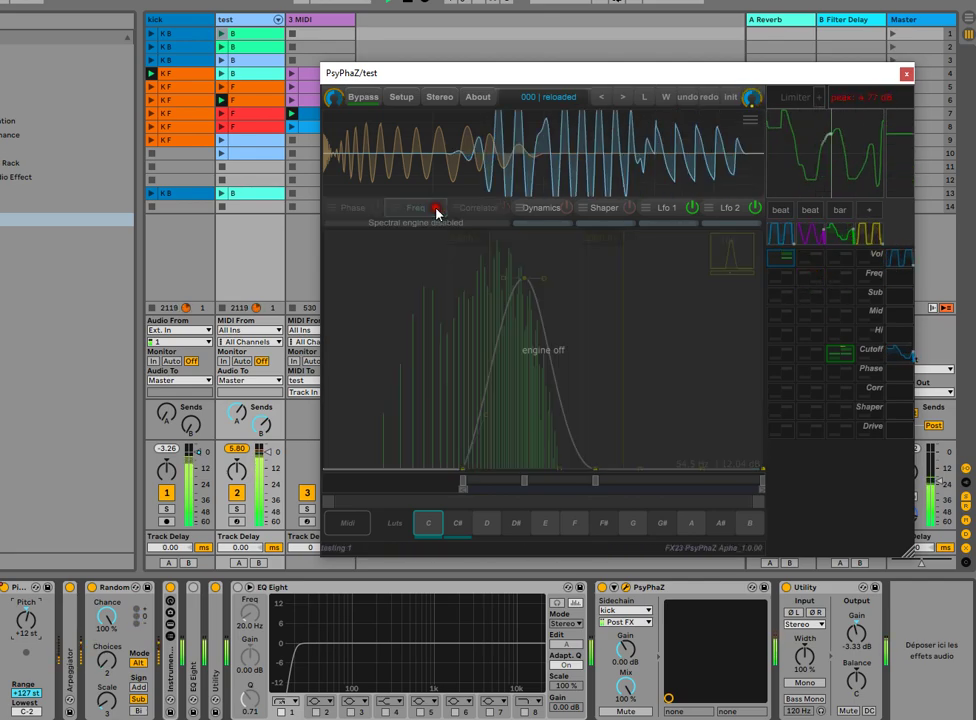
click(437, 209)
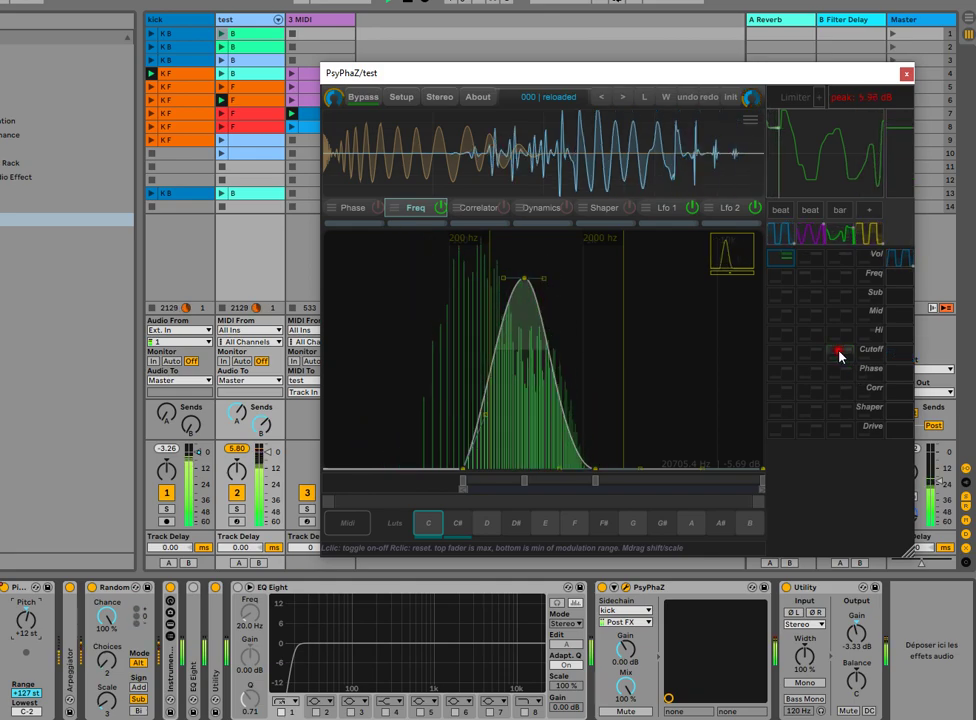
Reset the Freq curve to its initial flat shape and set the band splits to about 240 Hz and 3467 Hz.
double_click(617, 347)
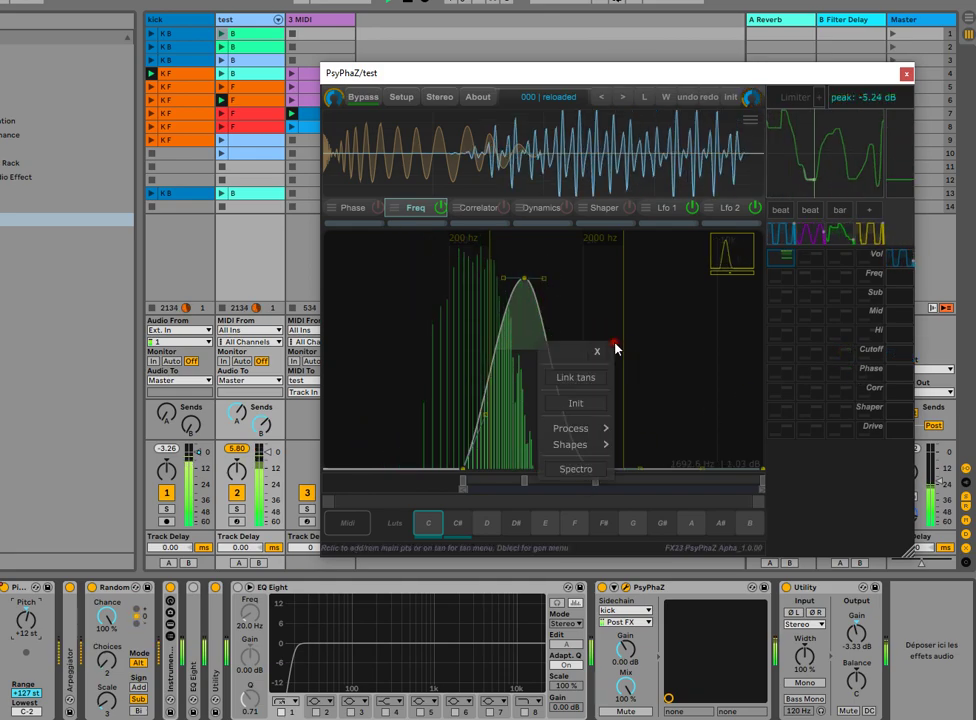
click(556, 406)
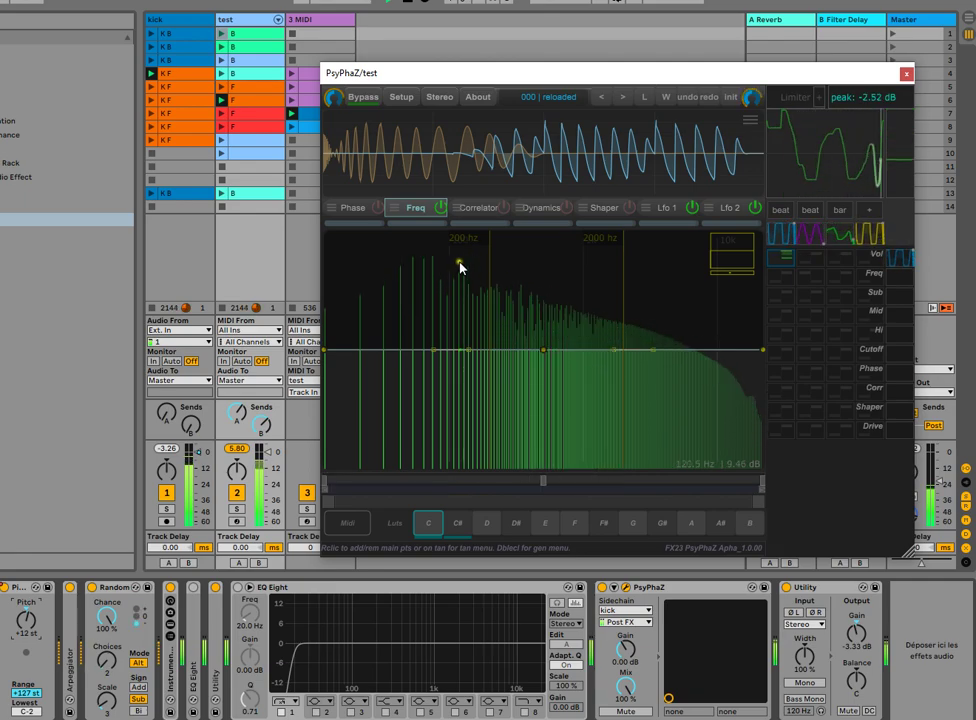
drag(424, 249, 466, 263)
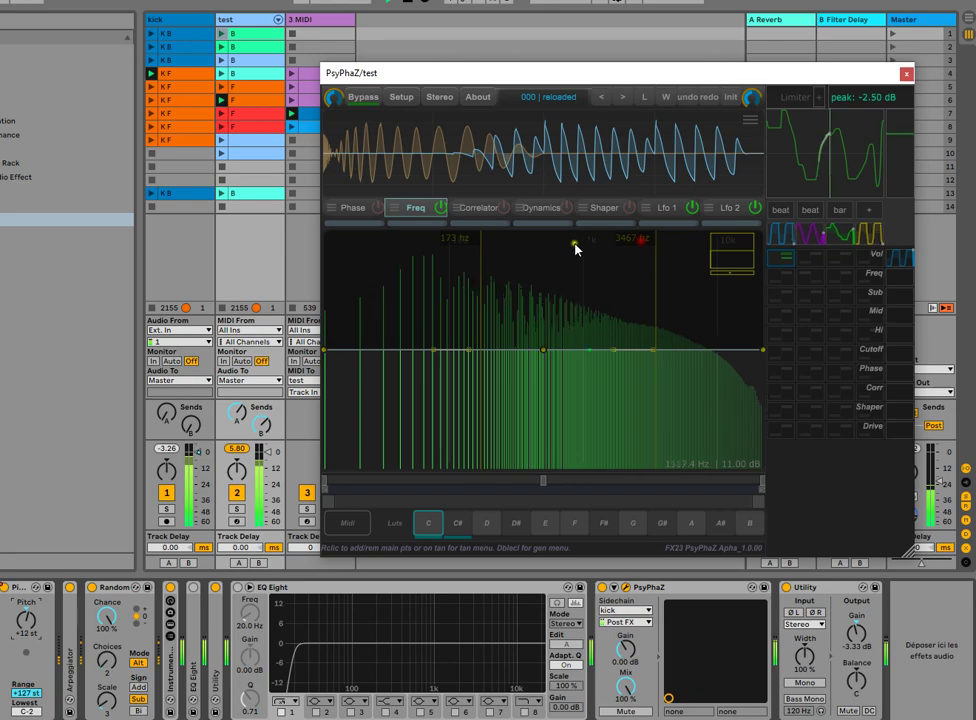
drag(481, 240, 478, 240)
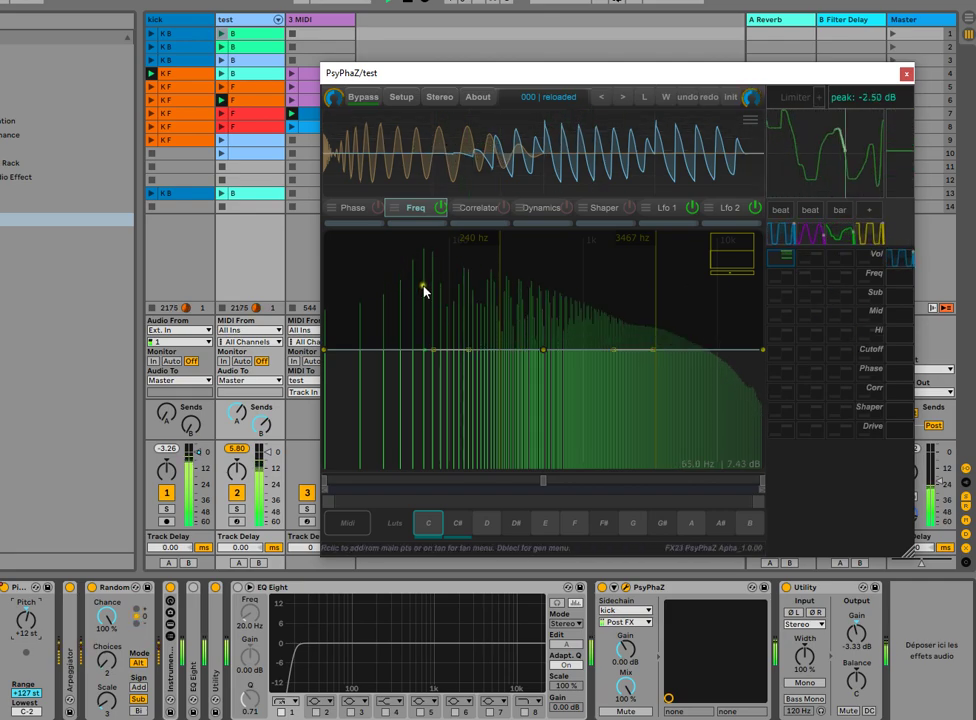
Modulate Sub and Hi with Lfo 1 instead of Vol, trying Mid as well, and move the Bass-Mids split to about 383 Hz.
click(793, 291)
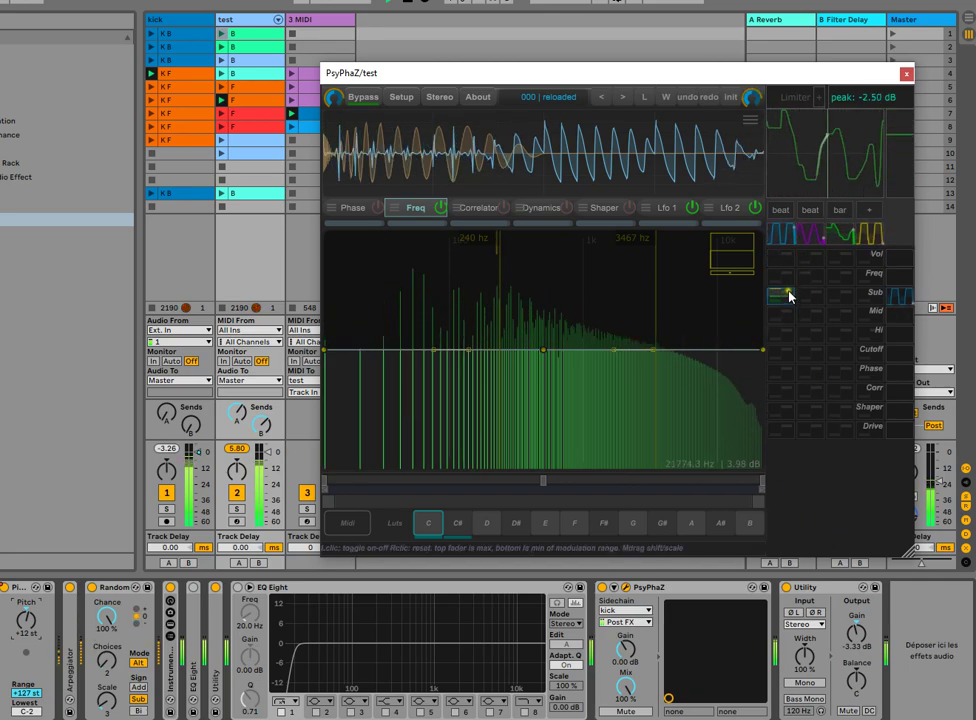
drag(477, 240, 554, 234)
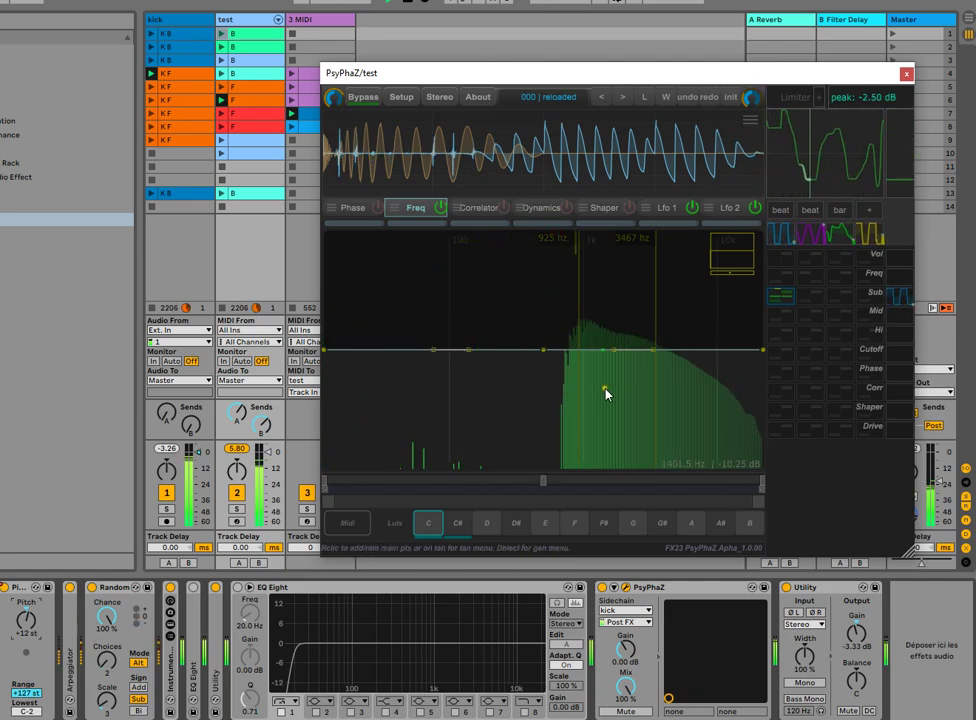
click(789, 313)
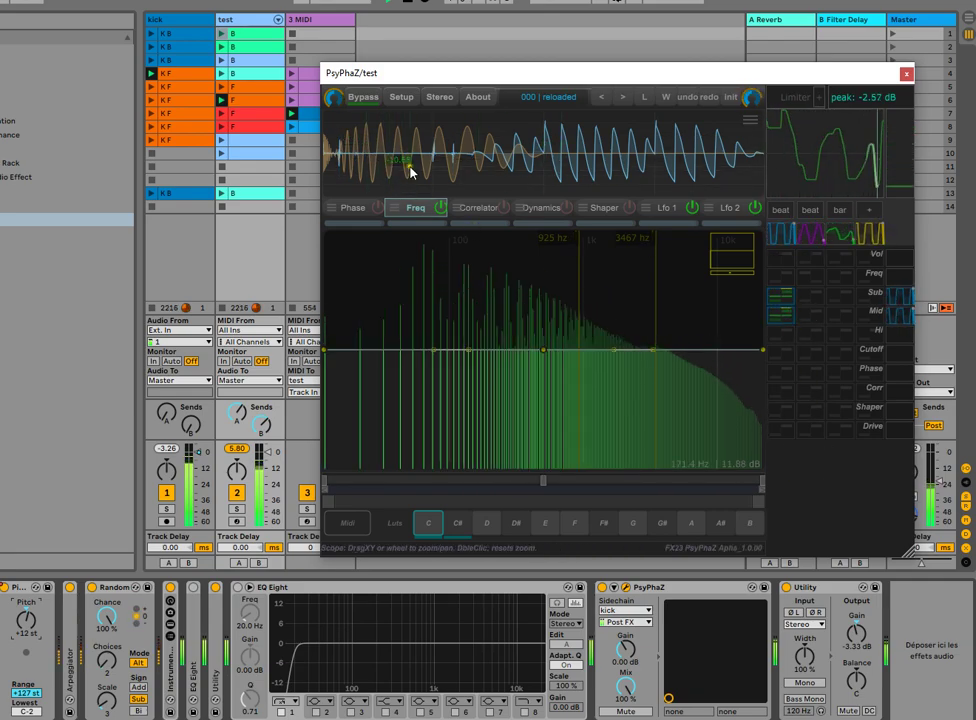
click(780, 333)
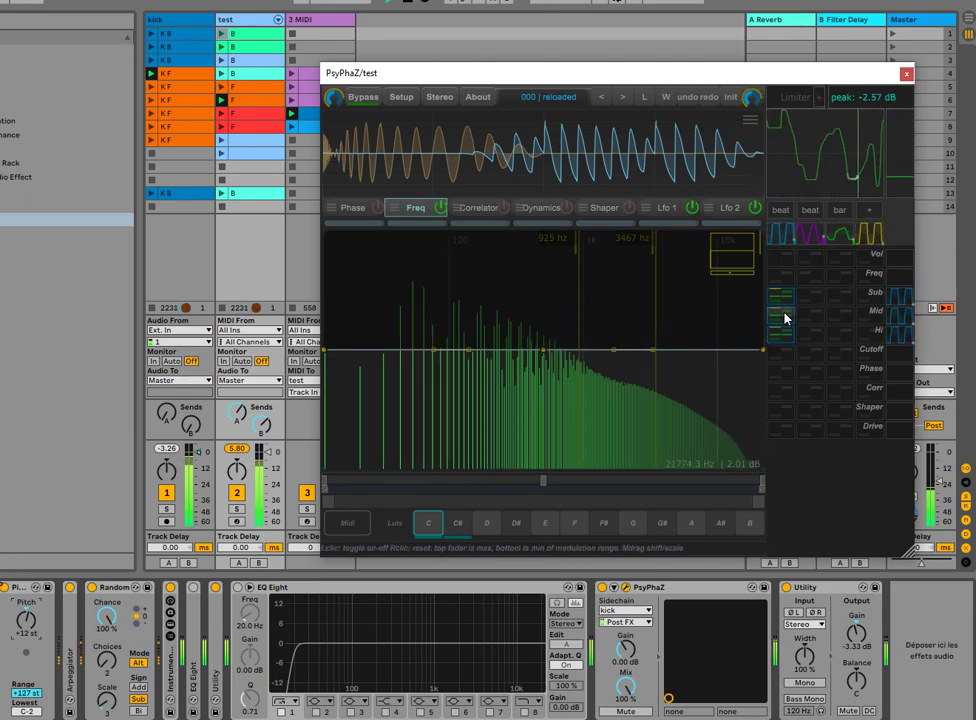
mouse_move(564, 242)
mouse_down()
mouse_move(516, 255)
mouse_move(508, 248)
mouse_up()
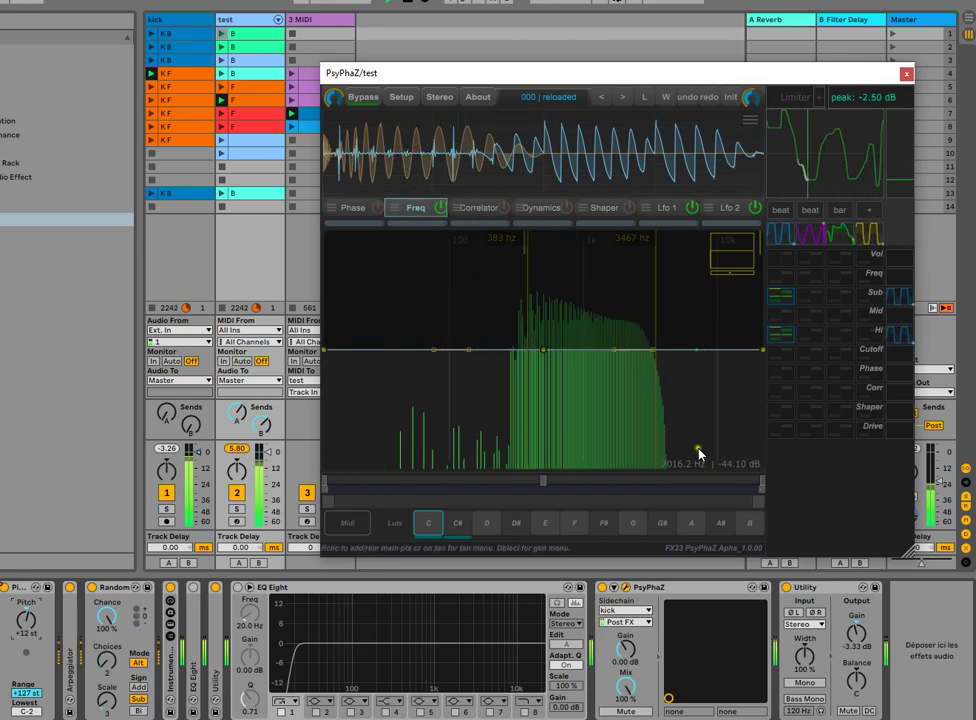
Try a Freq band split Cross slope of 0.00, restore it to 0.25, and close the module options.
click(394, 207)
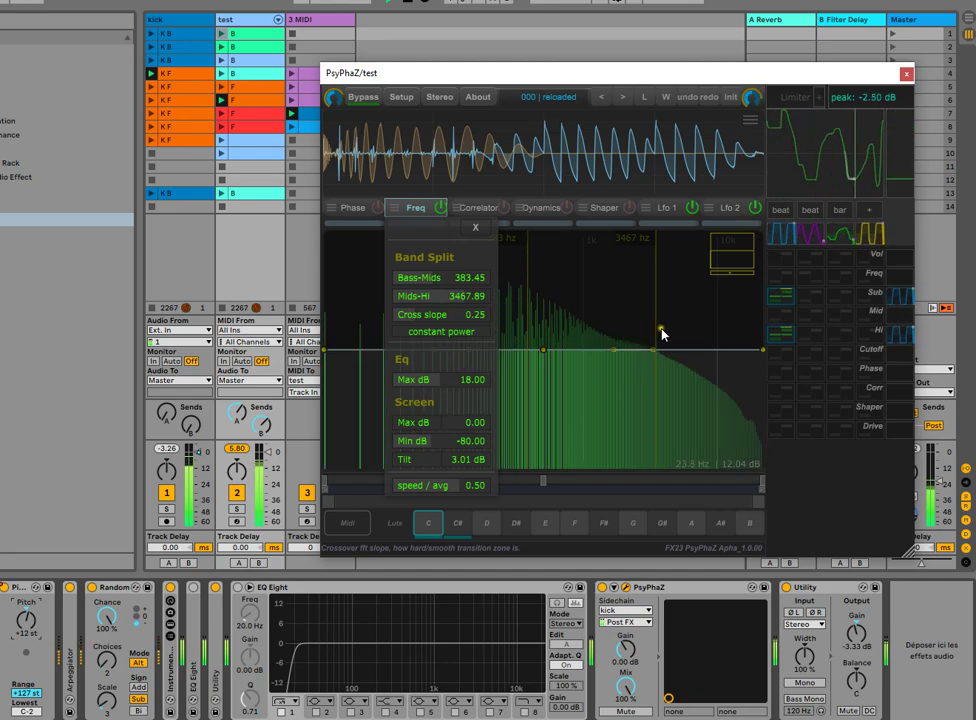
drag(410, 323, 595, 407)
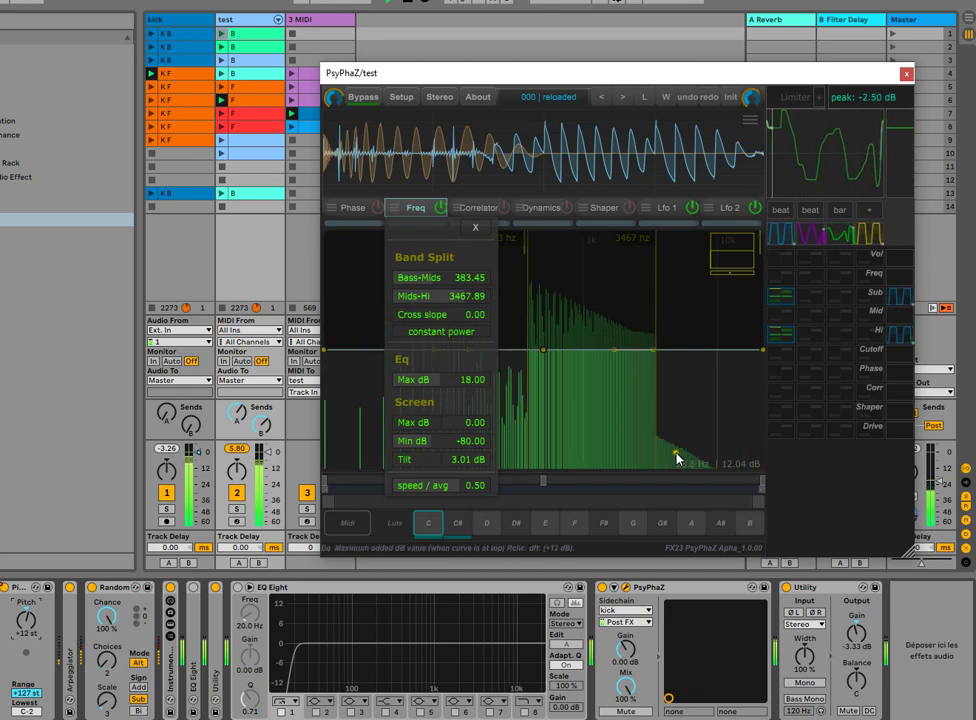
double_click(393, 318)
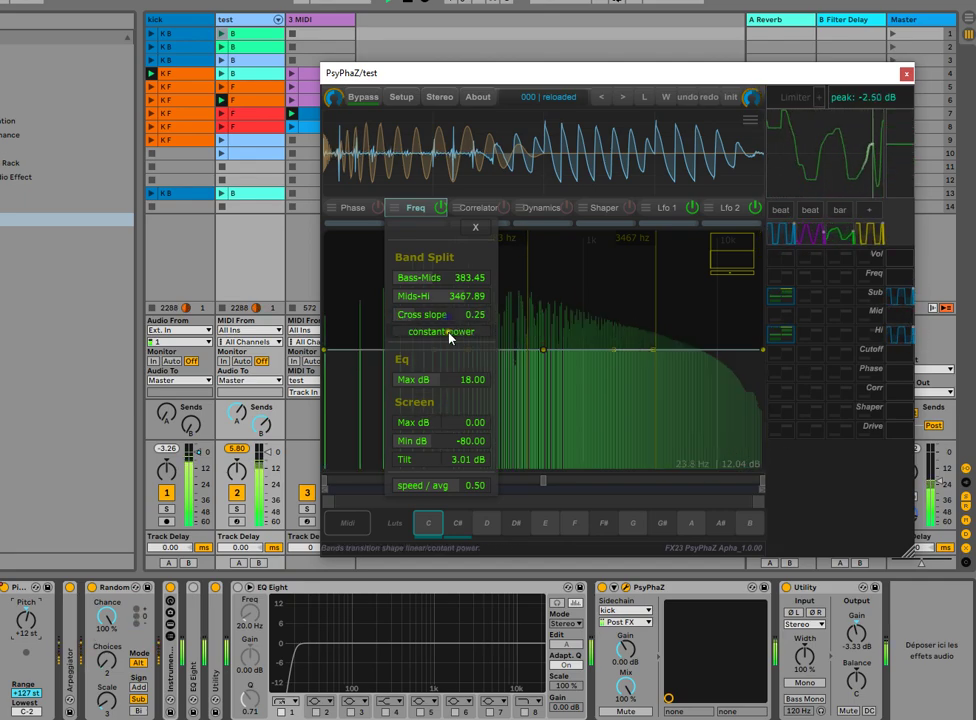
click(475, 229)
Sweep the two Freq band splits and leave them at about 182 Hz and 2596 Hz.
mouse_move(536, 240)
mouse_down()
mouse_move(372, 252)
mouse_move(582, 226)
mouse_move(563, 232)
mouse_move(712, 233)
mouse_move(586, 253)
mouse_move(569, 240)
mouse_move(427, 250)
mouse_move(535, 255)
mouse_up()
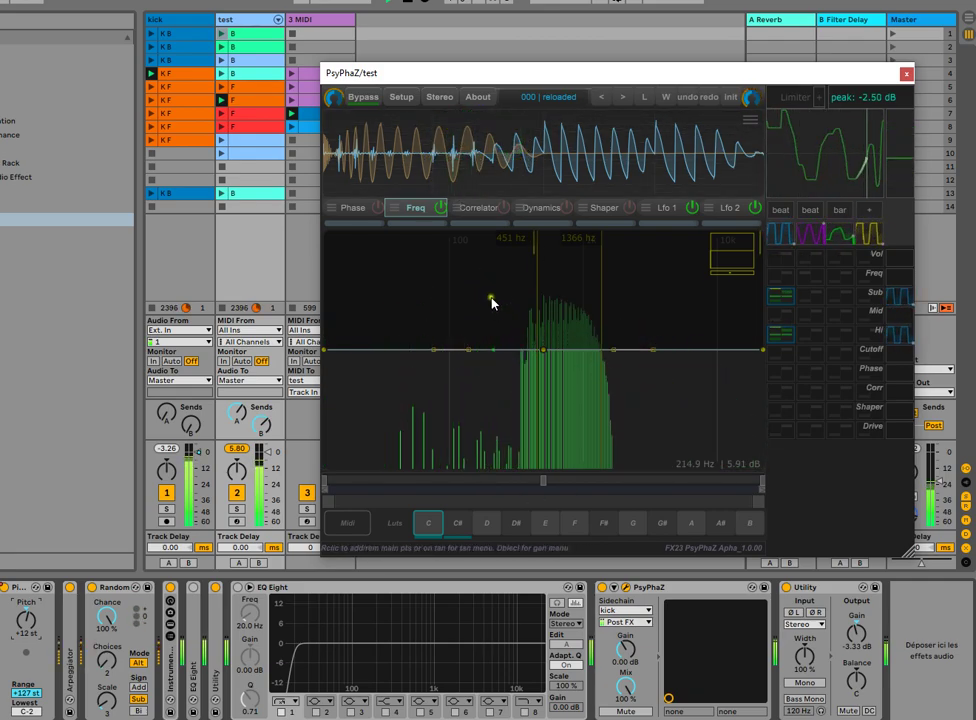
mouse_move(527, 248)
mouse_down()
mouse_move(457, 258)
mouse_move(452, 245)
mouse_move(557, 331)
mouse_up()
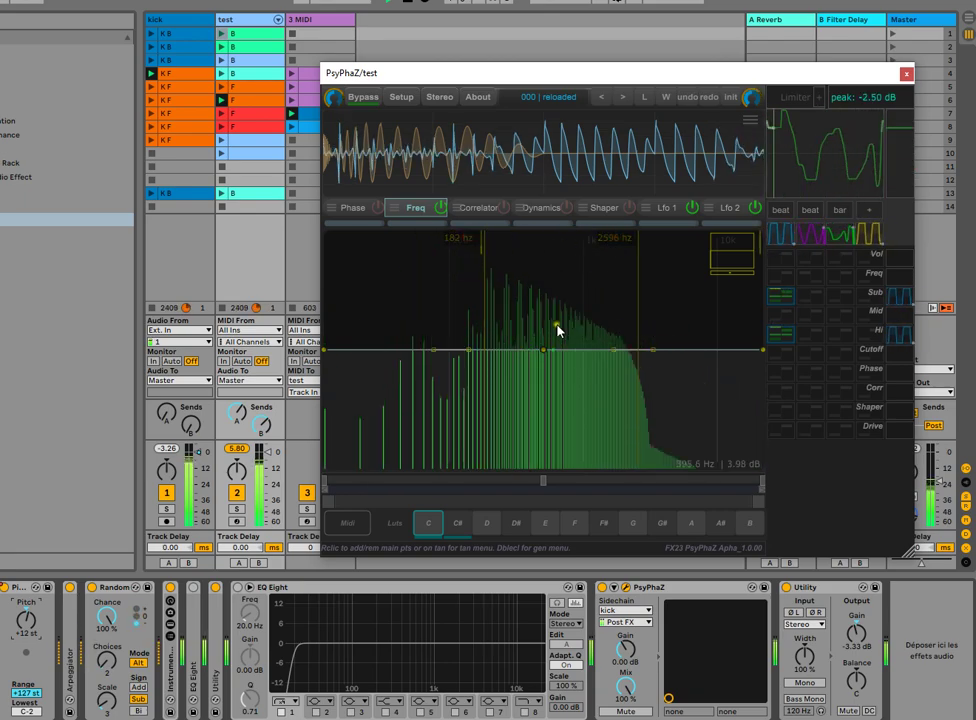
Turn off the Freq module, enable Correlator, and lower the gain of the Utility after the plugin to -12.2 dB.
click(439, 208)
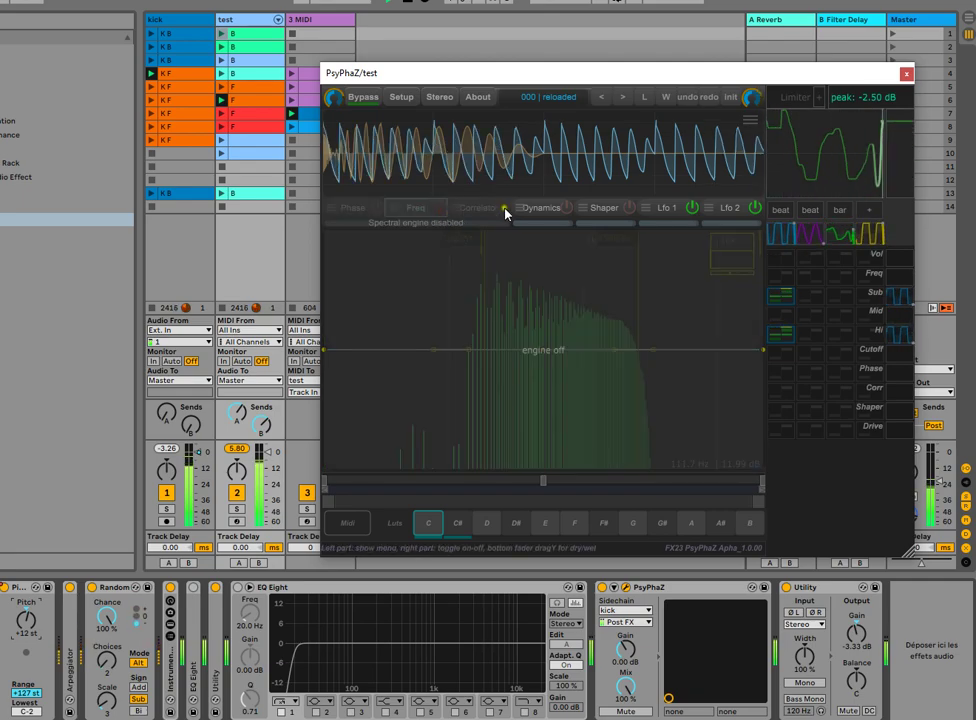
click(480, 215)
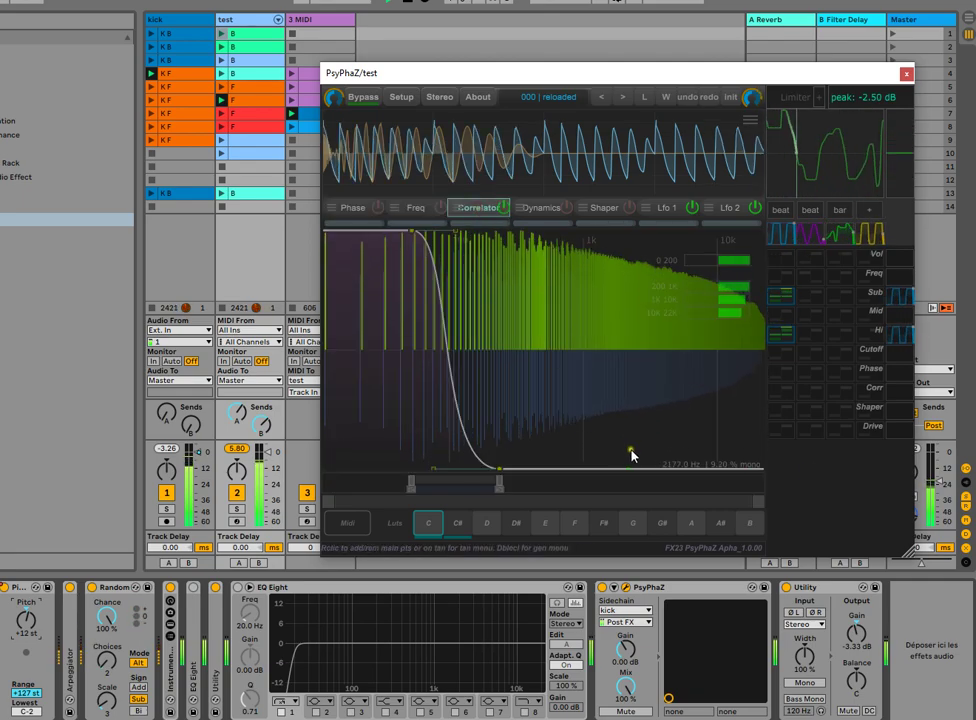
click(857, 632)
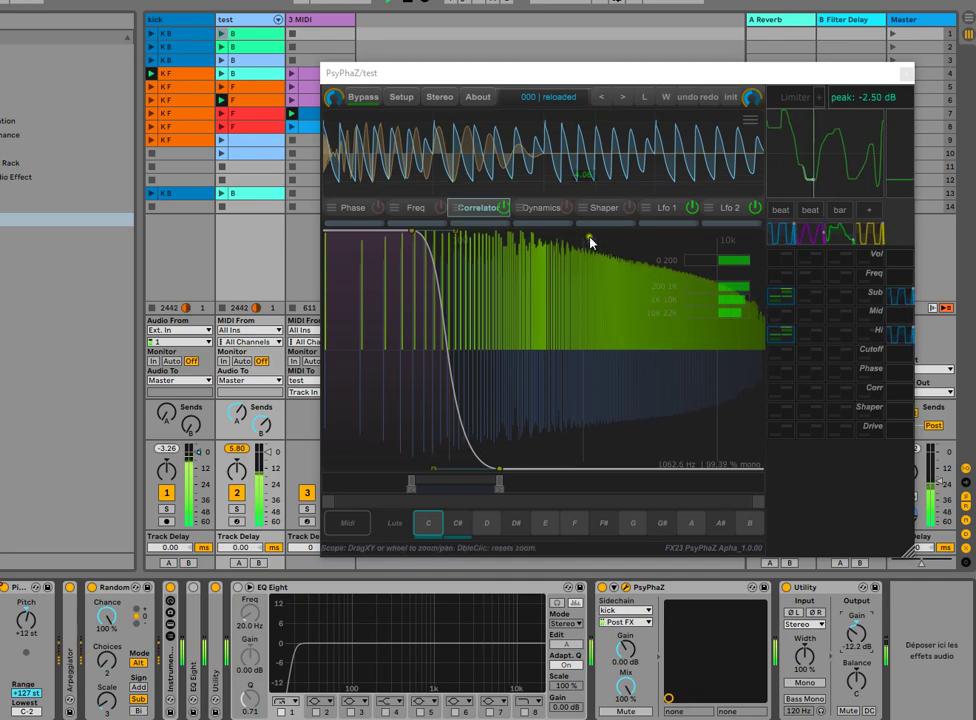
Try inverting the left channel in the Utility before the plugin, and lower the Correlator curve's low-frequency point to no mono.
double_click(222, 638)
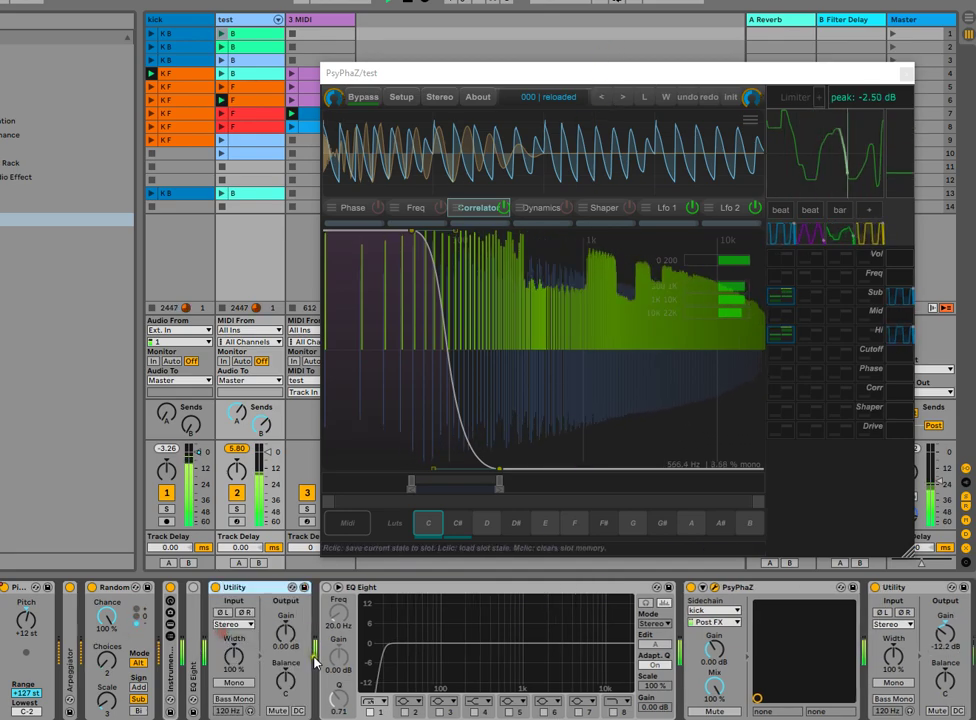
drag(578, 77, 476, 86)
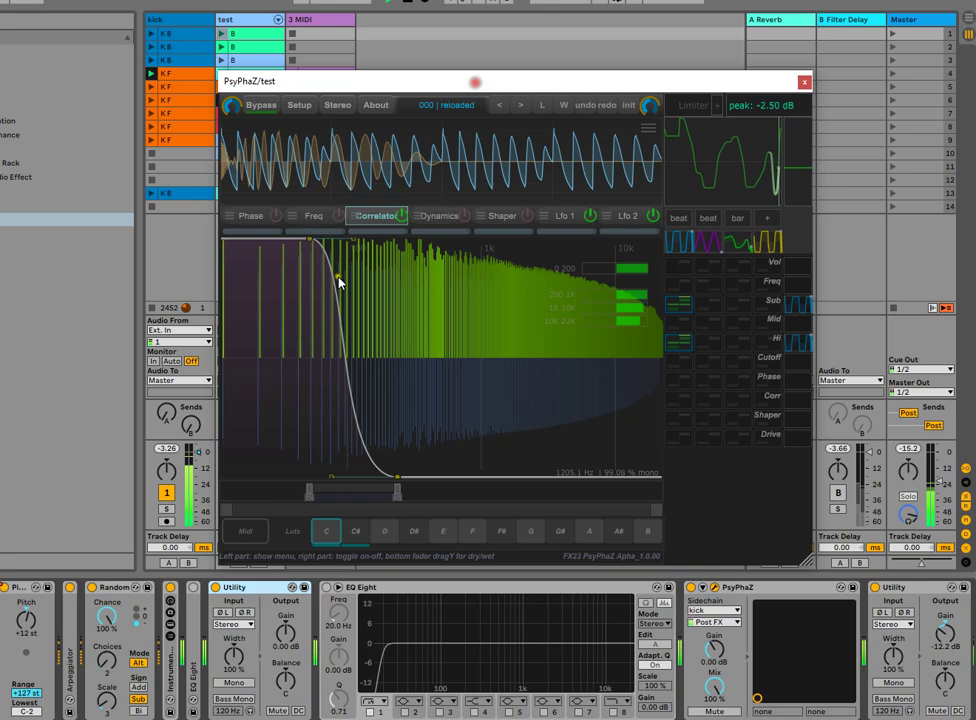
click(224, 613)
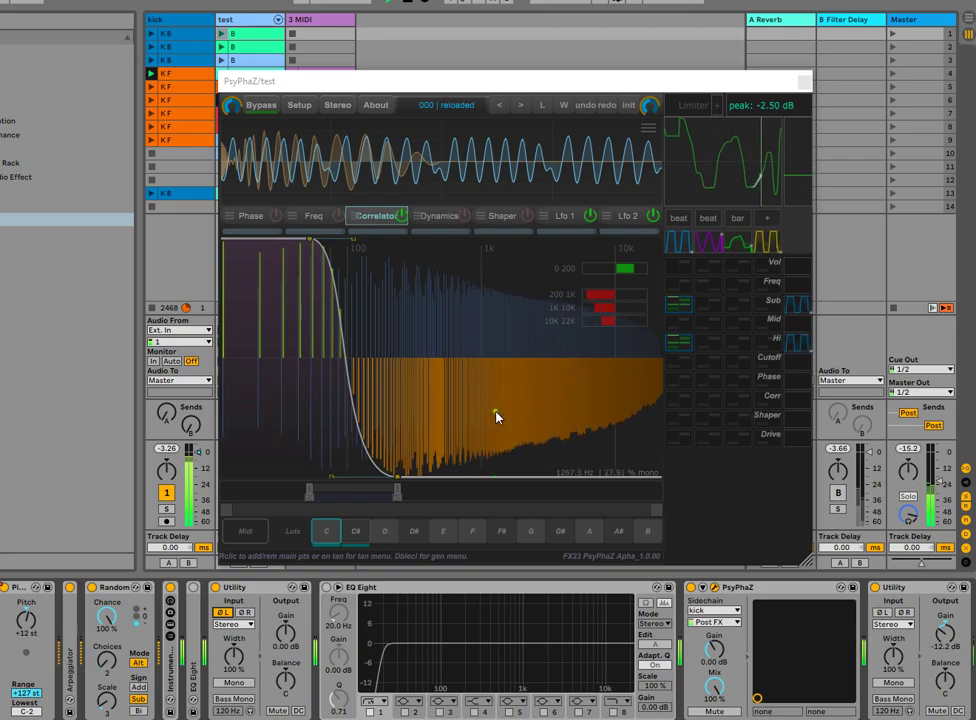
drag(325, 250, 262, 478)
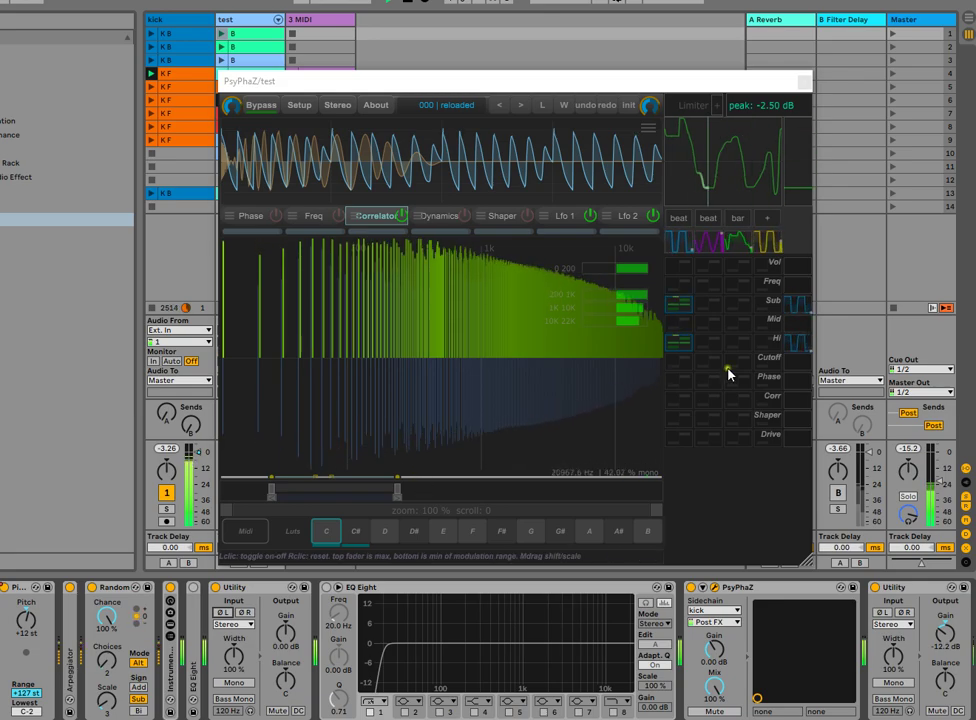
Turn on the Correlator's HASS pre-process at 10.00 ms and set the final Utility's gain to -5.00 dB.
click(357, 221)
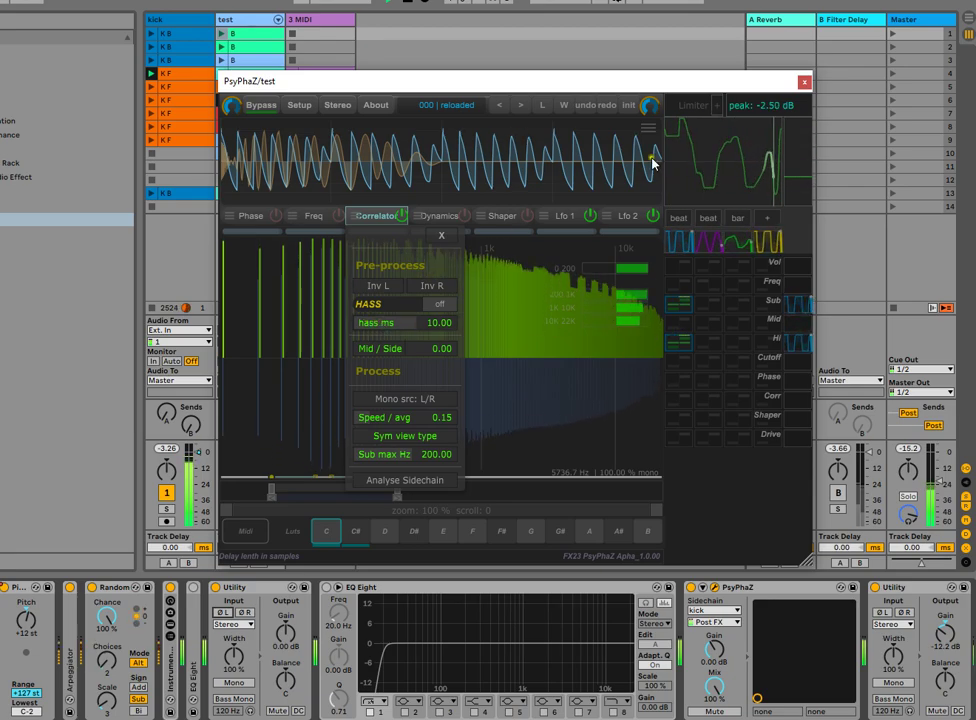
click(440, 304)
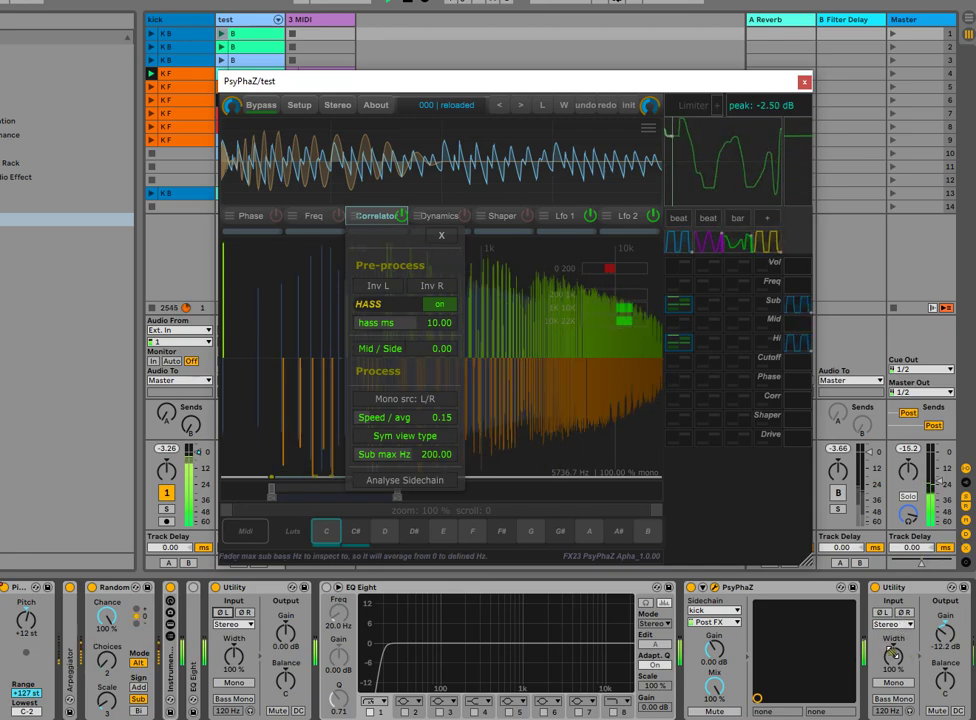
click(942, 638)
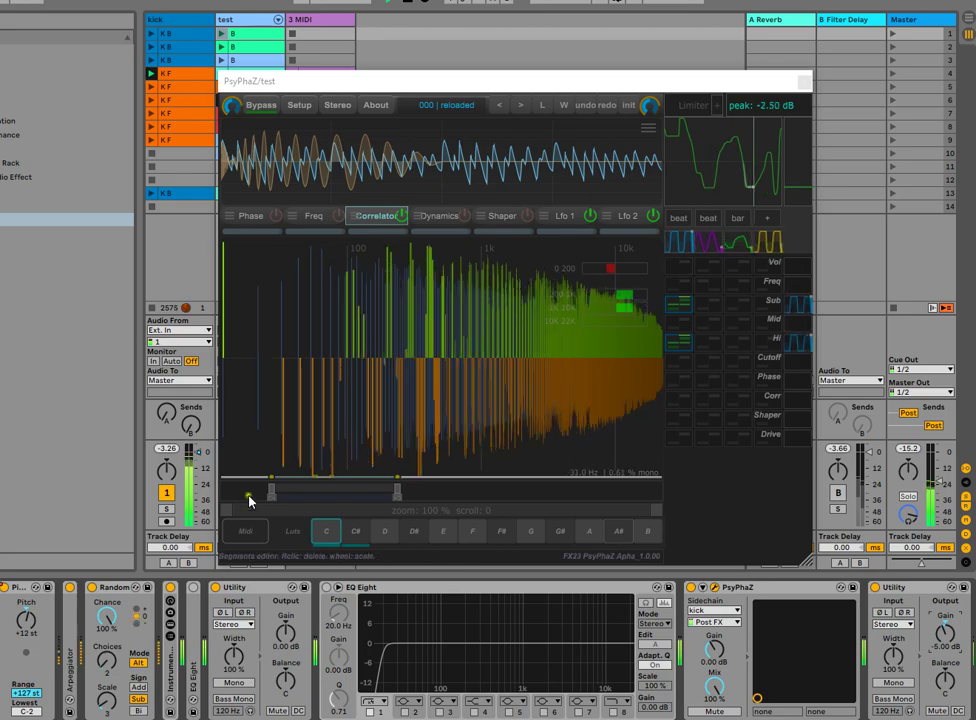
Raise the Correlator curve's low point to mono at about 74 Hz and set the scope channel display to LR.
drag(267, 473, 328, 241)
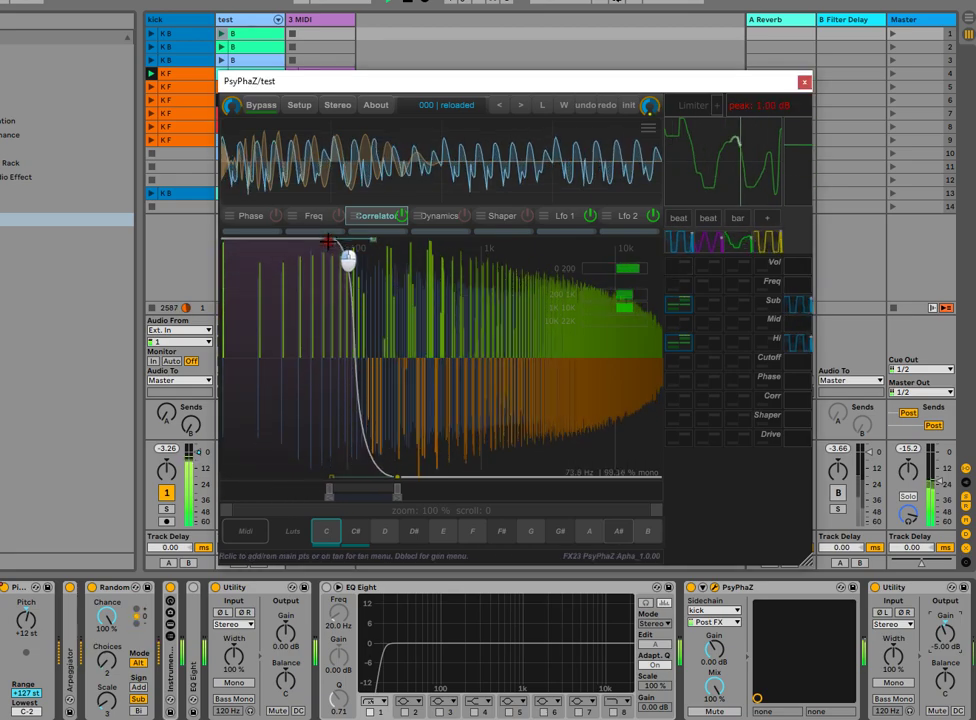
click(649, 127)
click(575, 183)
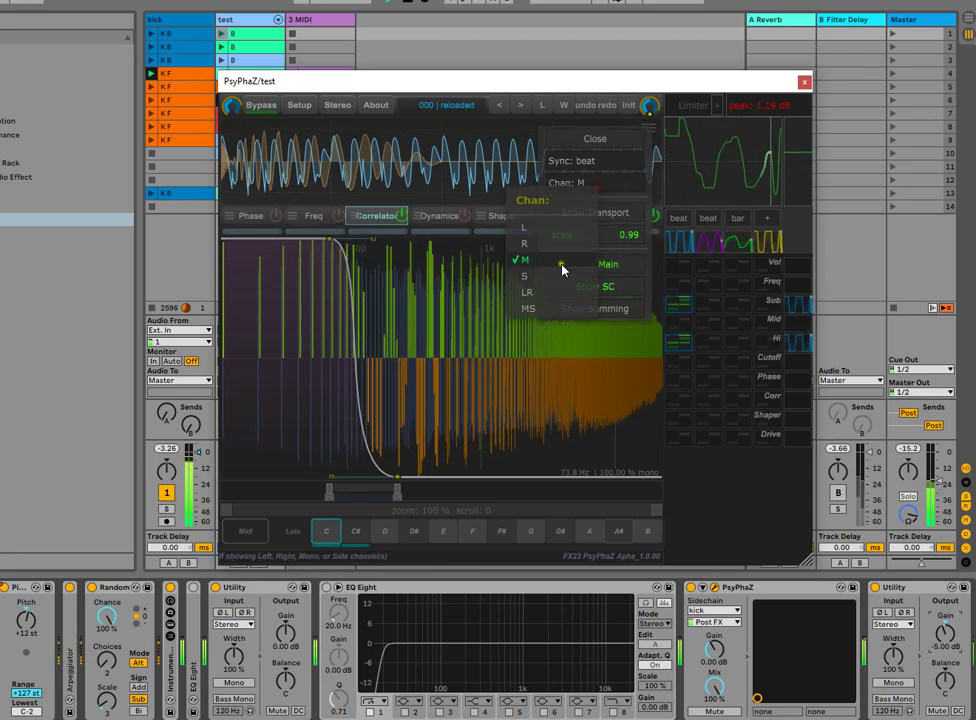
click(563, 293)
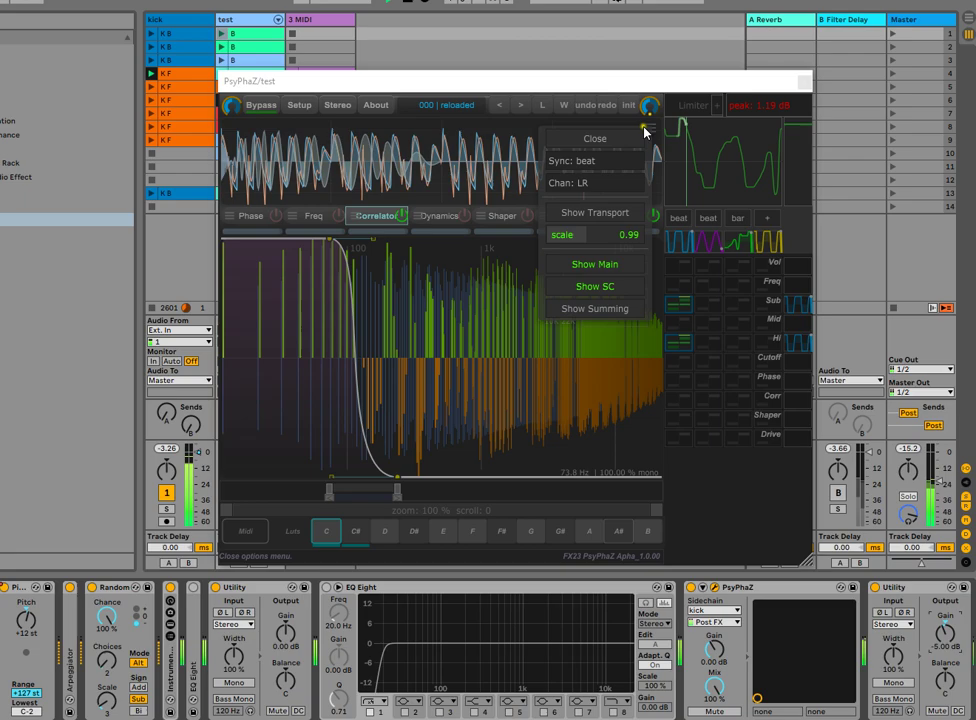
click(647, 126)
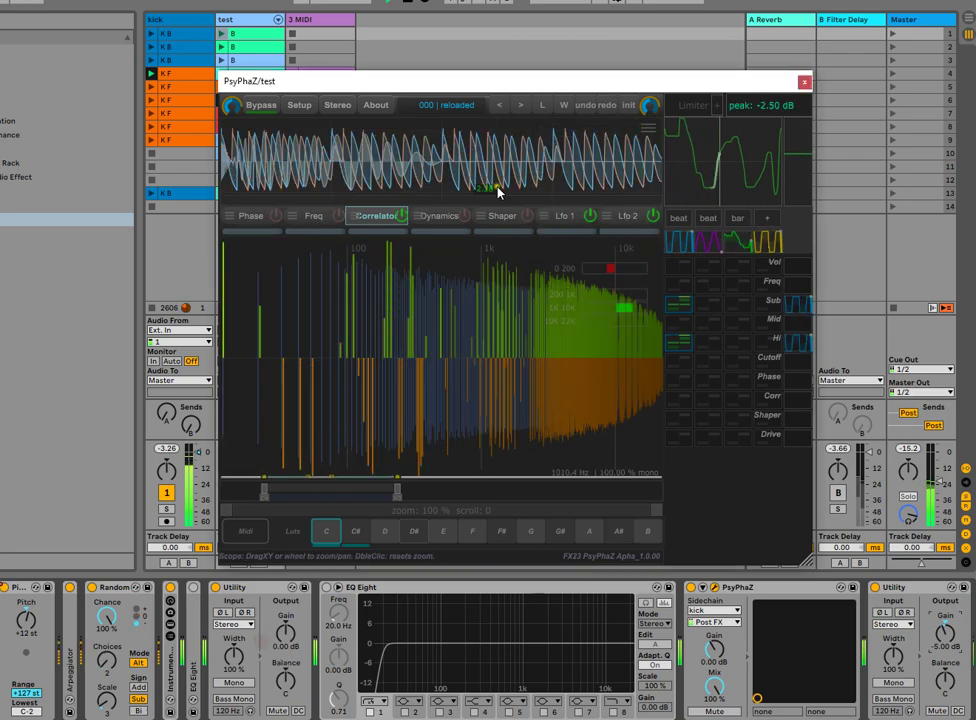
Raise the Correlator curve's low point to full mono above 100 Hz and widen its transition to beyond 1 kHz.
scroll(487, 253, up, 5)
scroll(486, 163, up, 3)
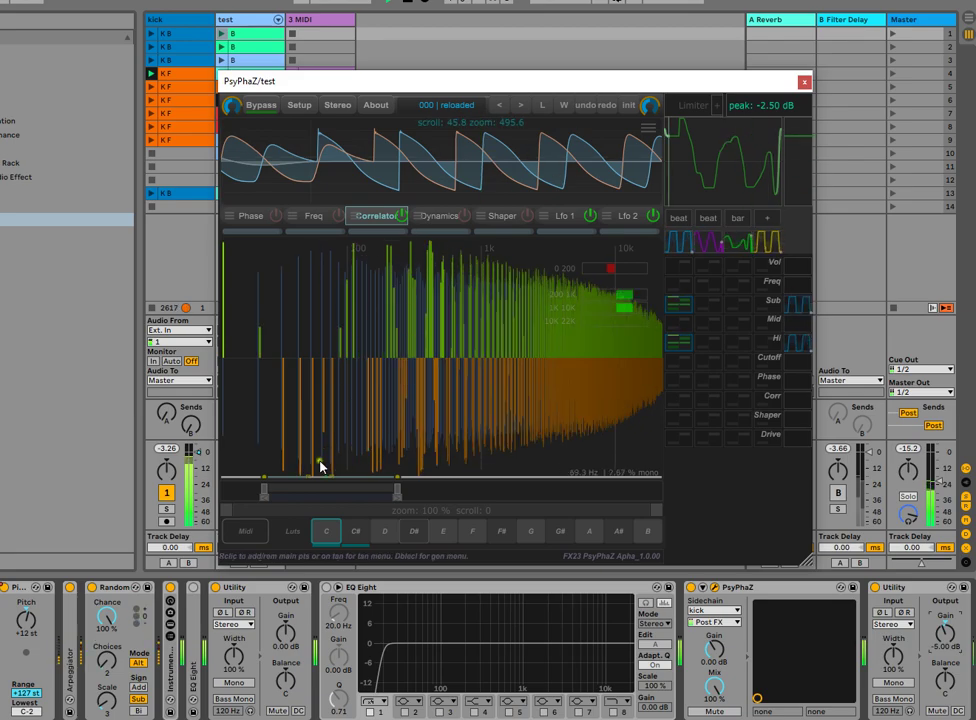
drag(262, 476, 403, 170)
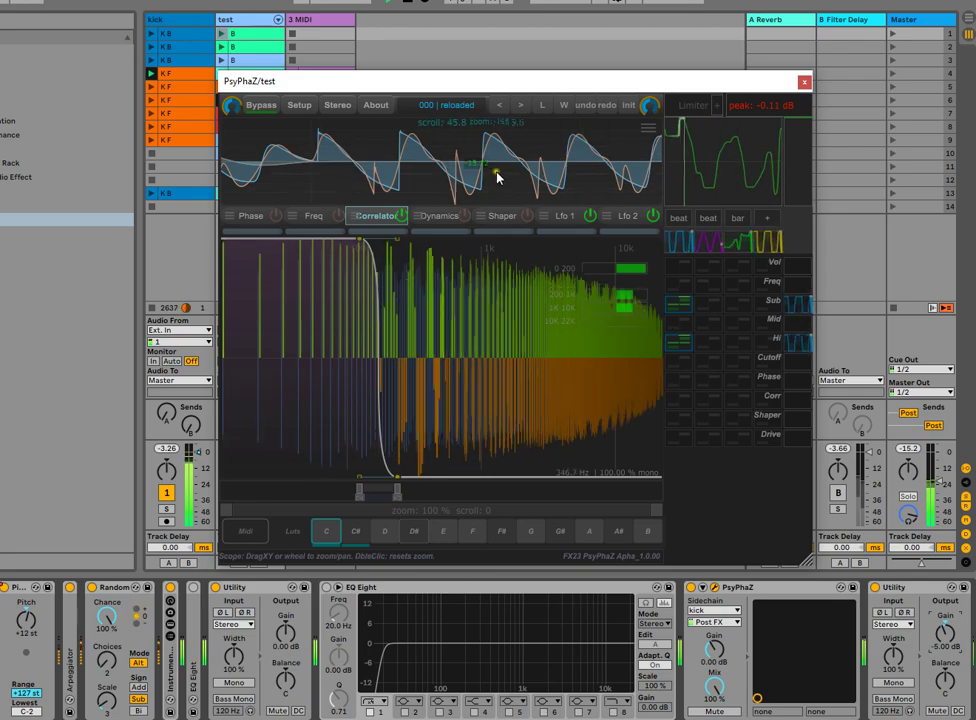
mouse_move(398, 490)
mouse_down()
mouse_move(545, 490)
mouse_move(366, 494)
mouse_move(401, 490)
mouse_up()
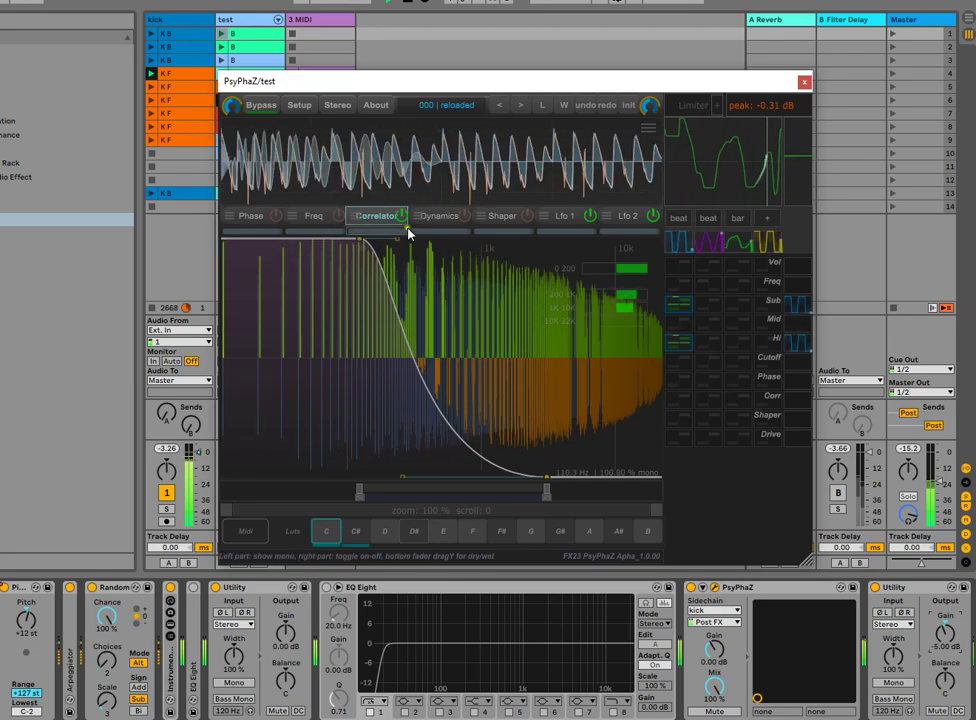
Modulate Vol with Lfo 1 and remove the Lfo 1 modulation from Sub and Hi.
click(684, 264)
click(685, 301)
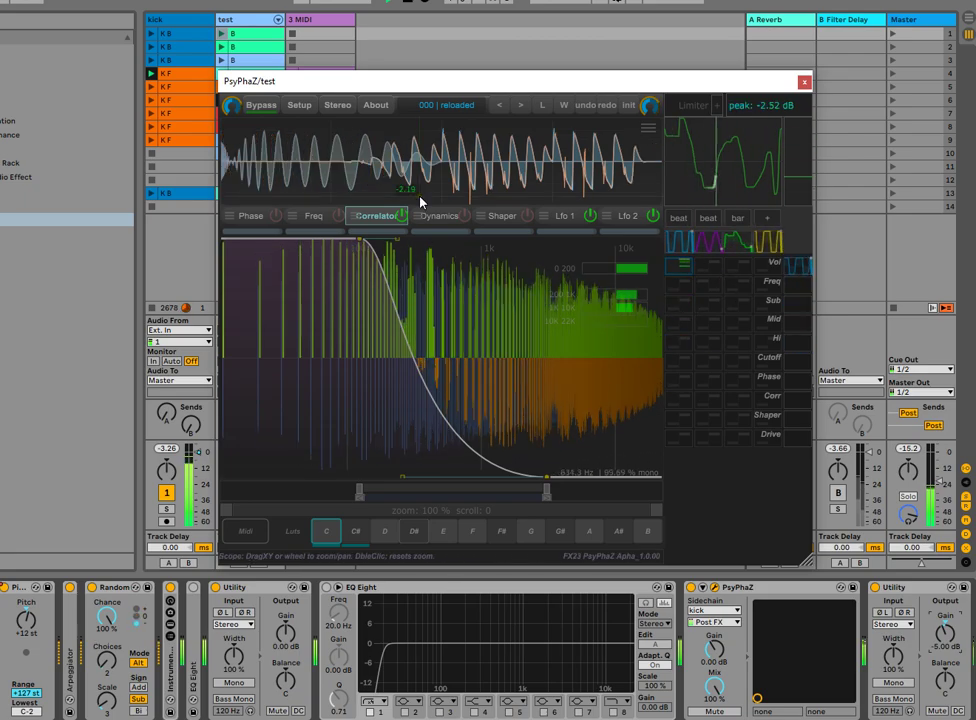
Try shifting the Mid / Side balance in the Correlator's pre-process options and restore it to 0.00.
click(360, 218)
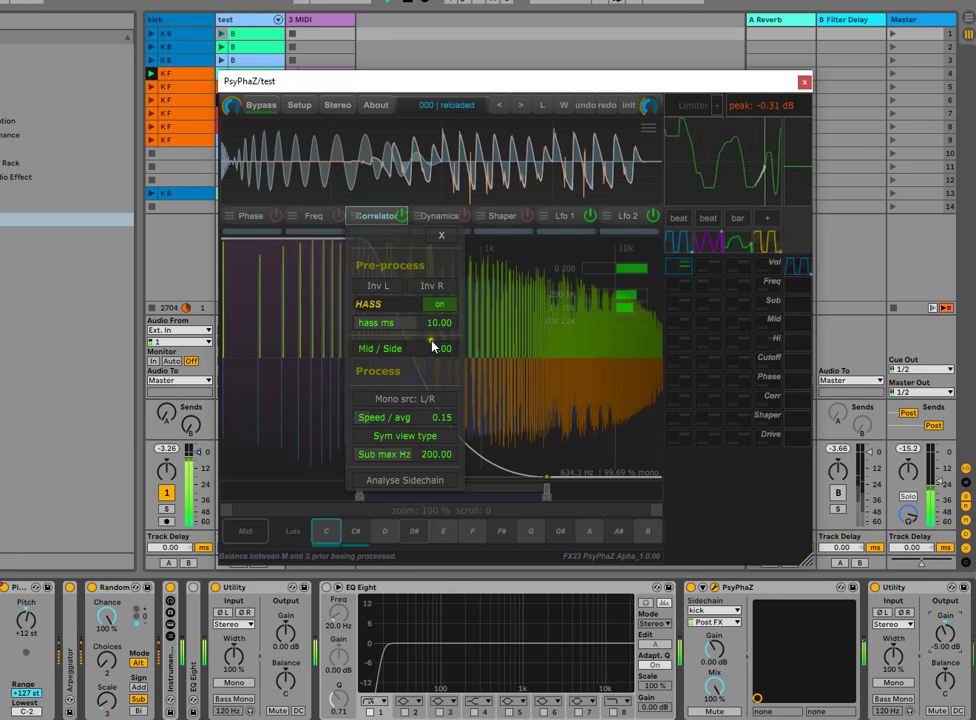
mouse_move(411, 352)
mouse_down()
mouse_move(465, 354)
mouse_move(352, 356)
mouse_move(419, 352)
mouse_up()
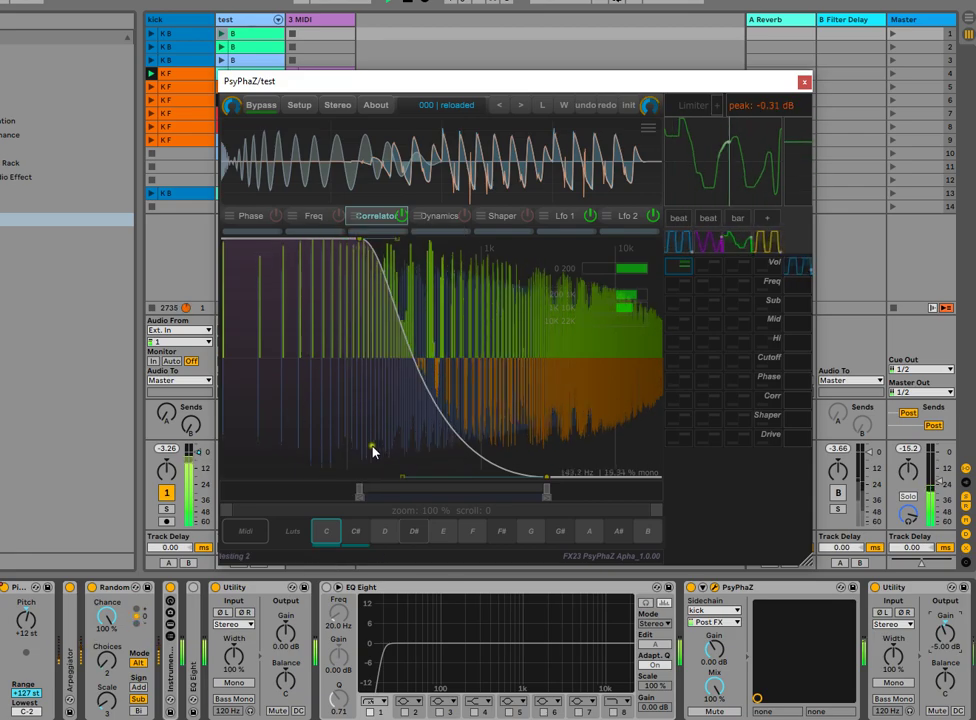
Try switching the Correlator's Sym view type and raising Sub max Hz to 269, and restore Sub max Hz to 200.
click(356, 217)
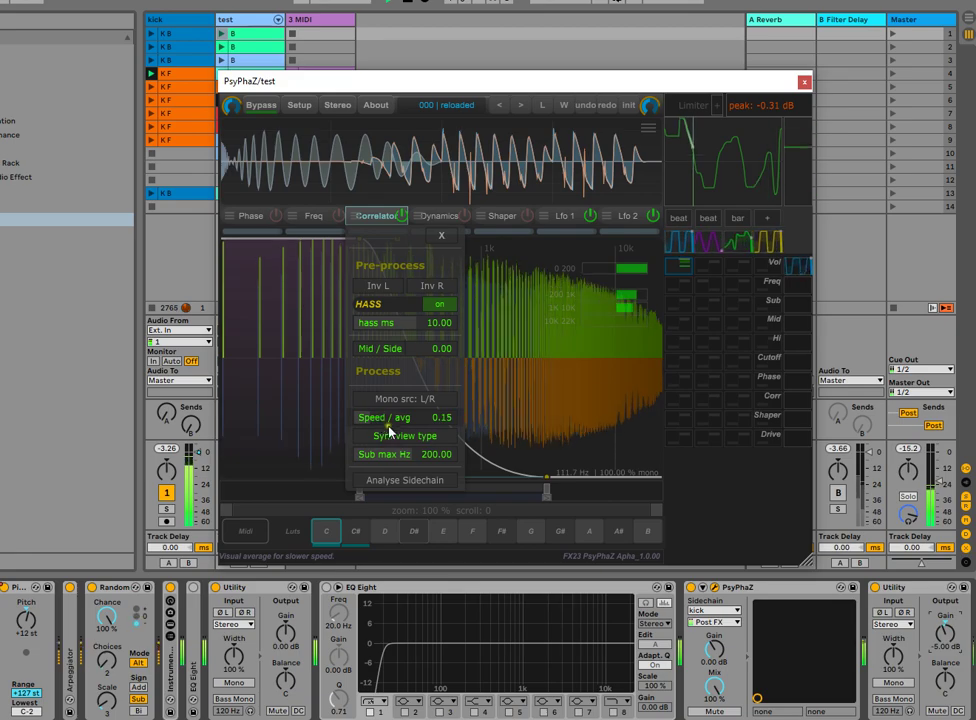
click(422, 437)
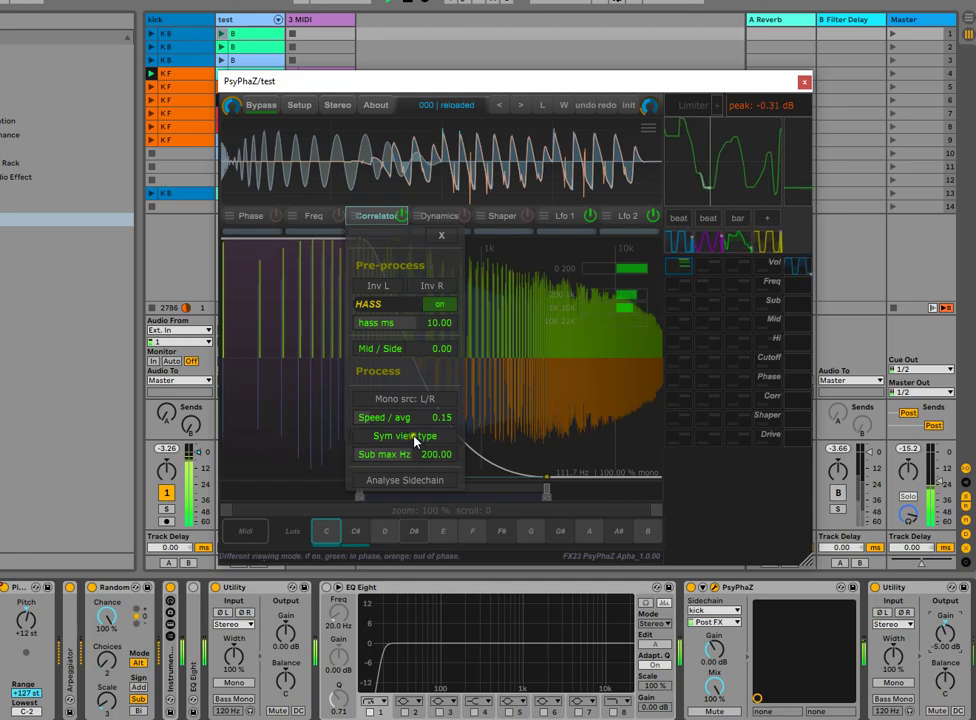
click(415, 437)
click(423, 439)
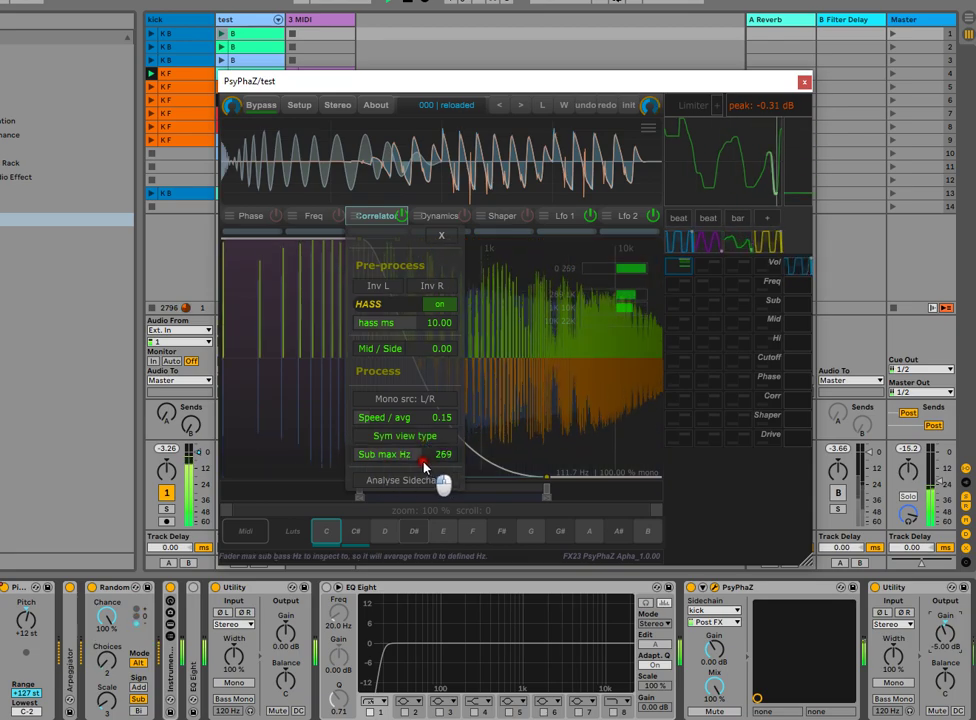
double_click(422, 458)
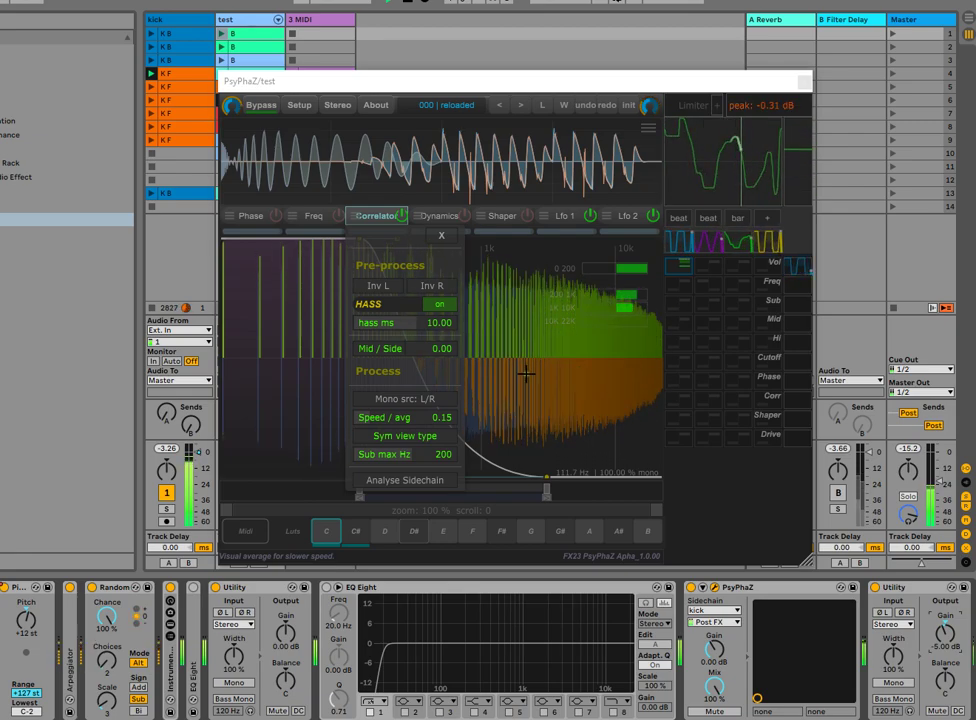
click(445, 238)
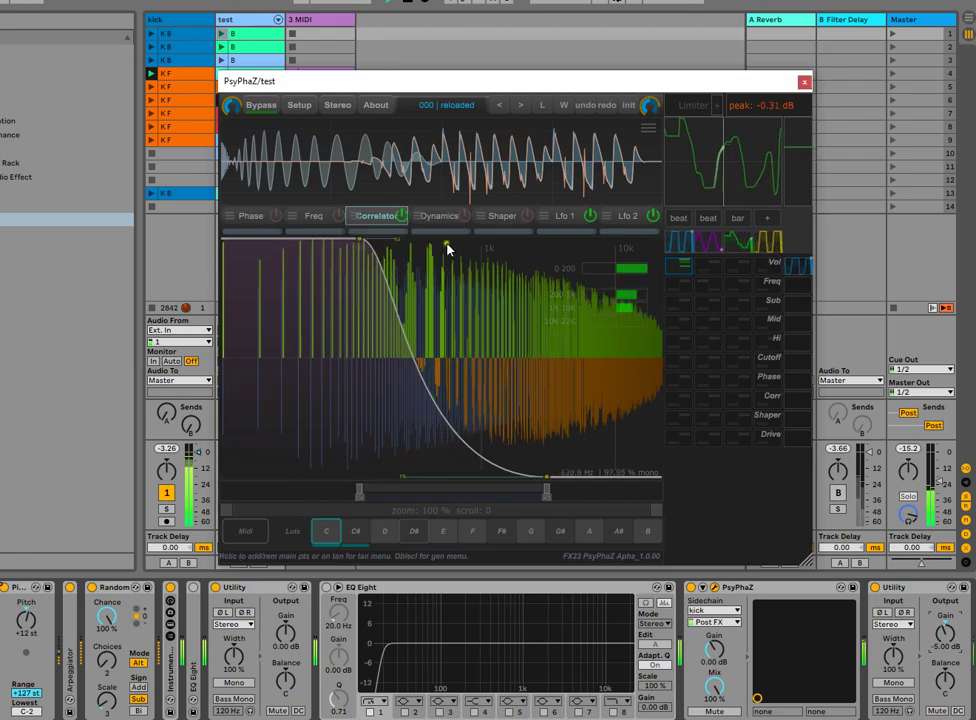
Lower the Correlator curve's low point to full stereo and raise it back to full mono.
drag(358, 240, 347, 595)
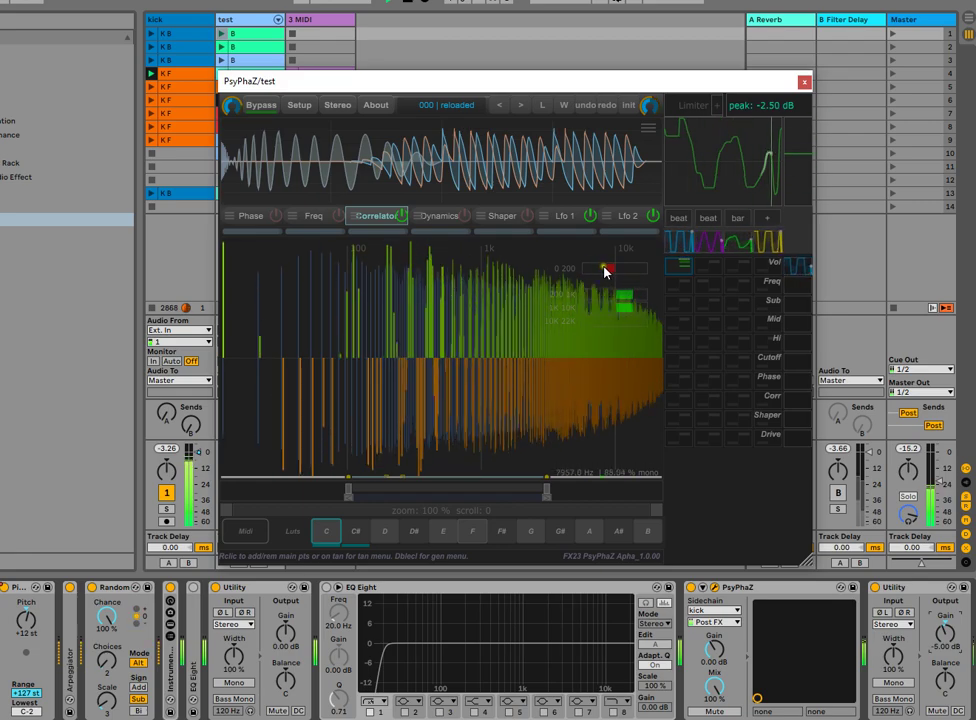
mouse_move(366, 481)
drag(366, 481, 375, 168)
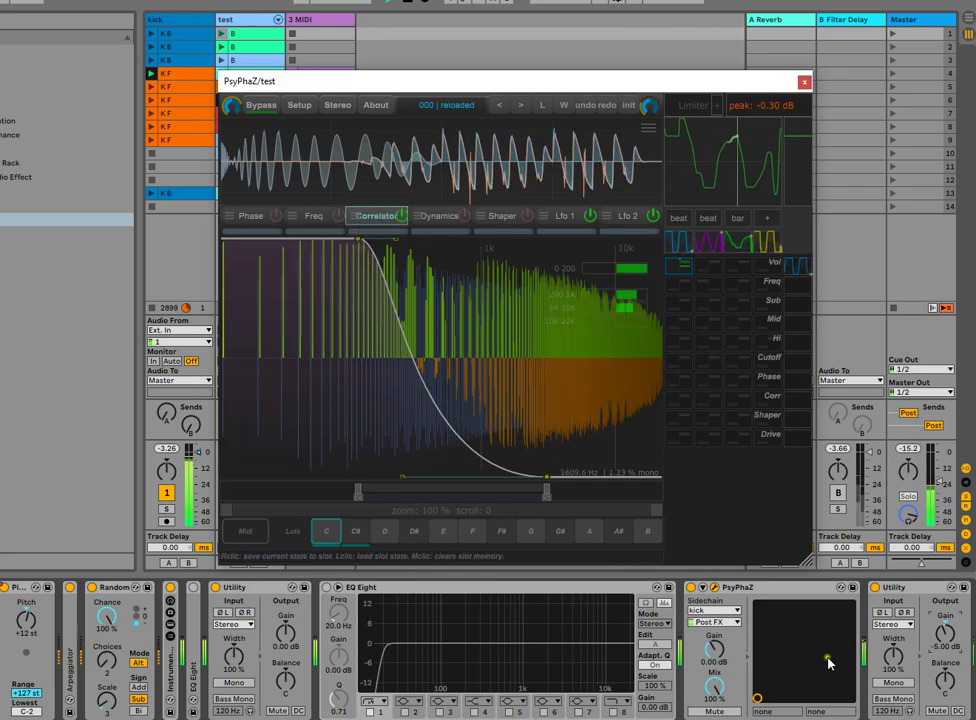
Set the final Utility's gain to -12.2 dB and turn on the Dynamics engine with the spectral engine disabled.
drag(944, 632, 945, 640)
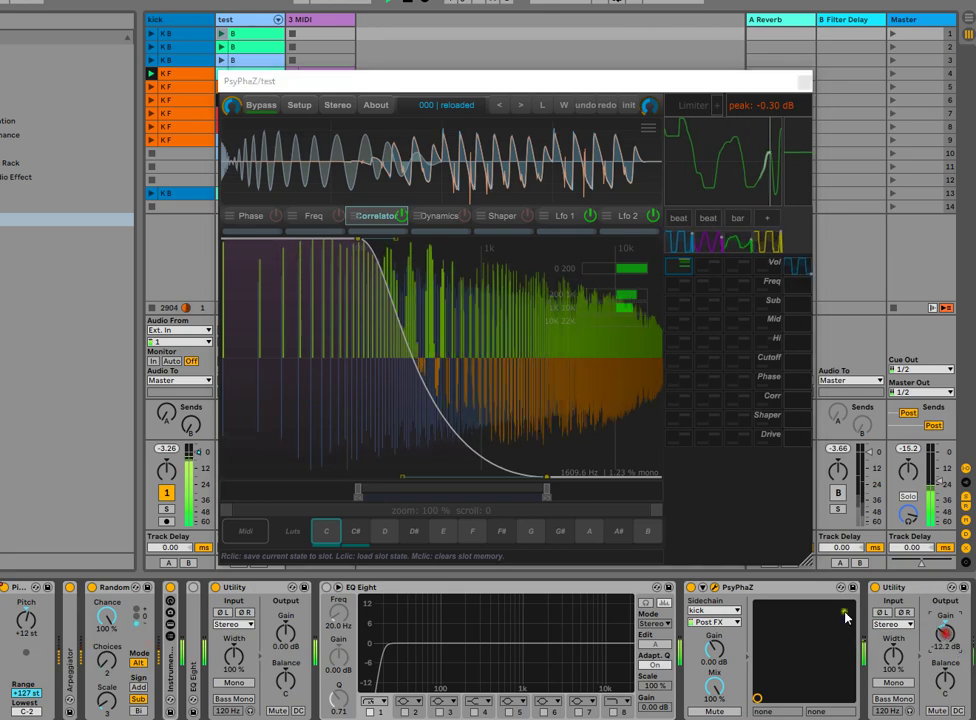
click(436, 217)
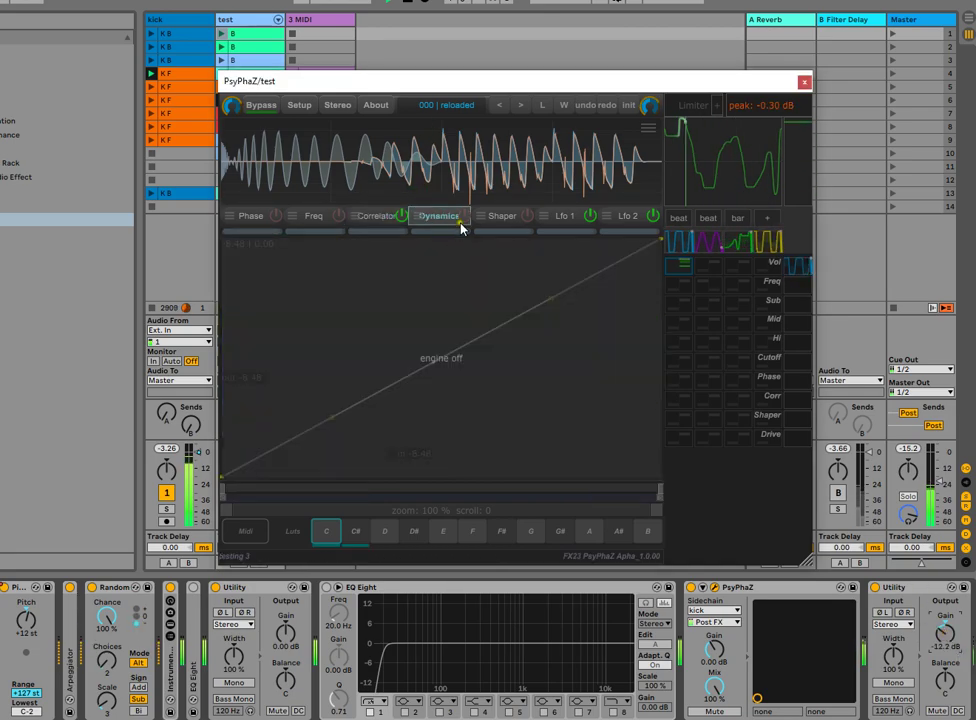
click(450, 217)
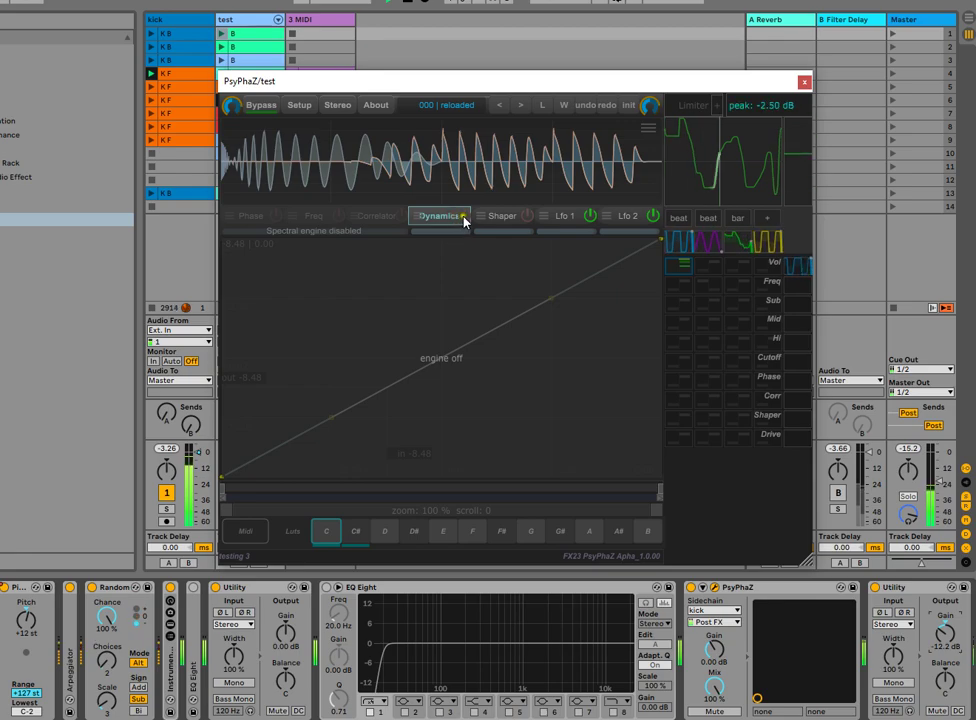
click(464, 216)
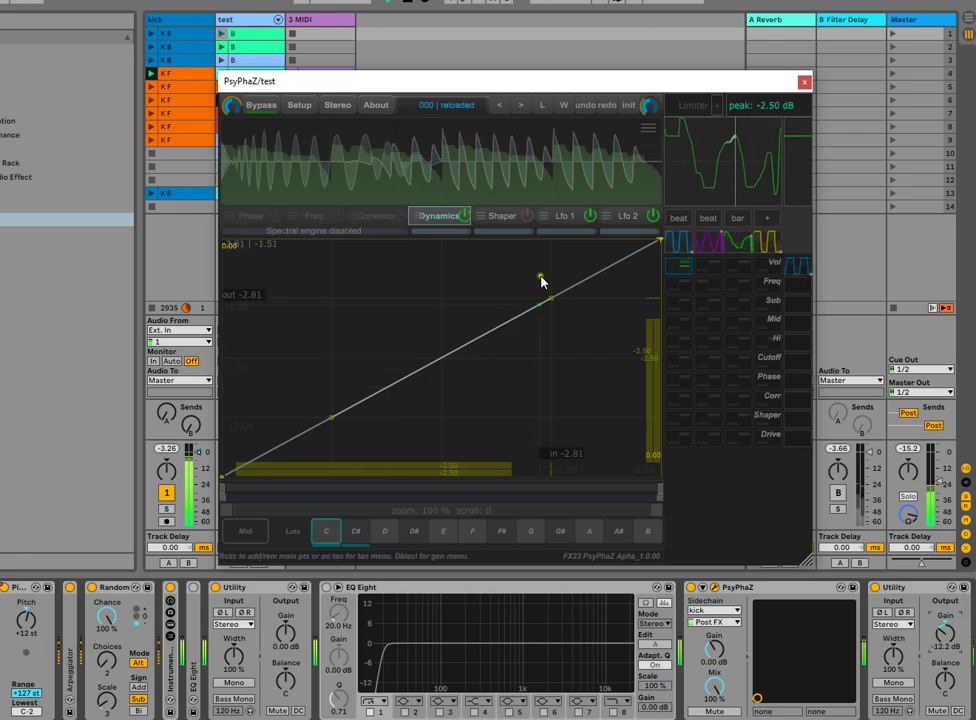
Set the Dynamics Attack to 0.10, Hold to 0.10 and Release to 1.00, and inspect the envelope in the enlarged scope.
click(417, 218)
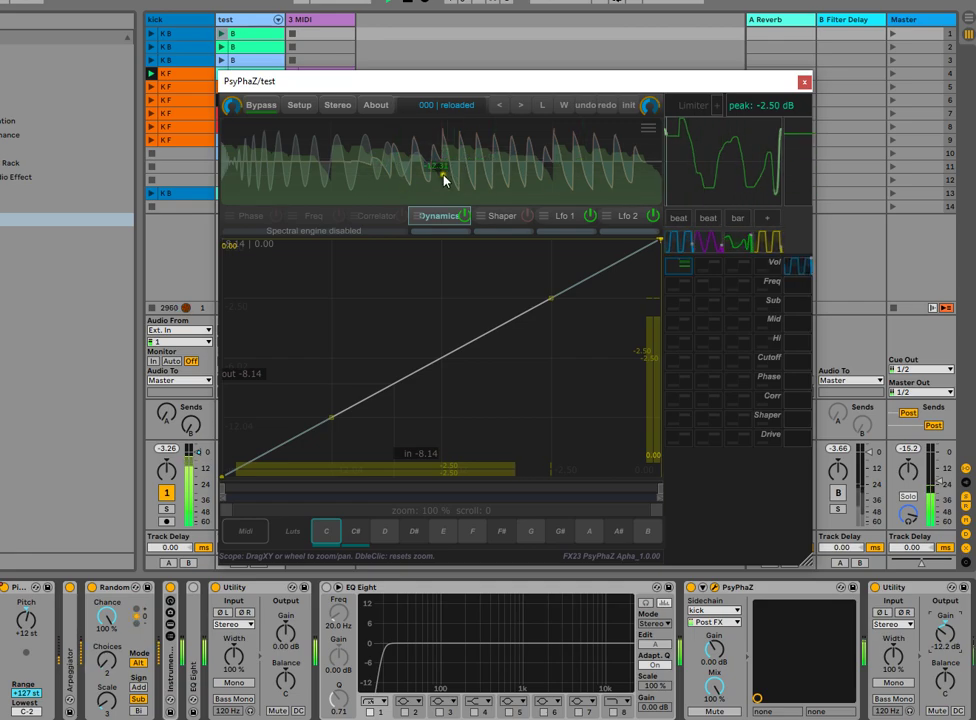
click(418, 216)
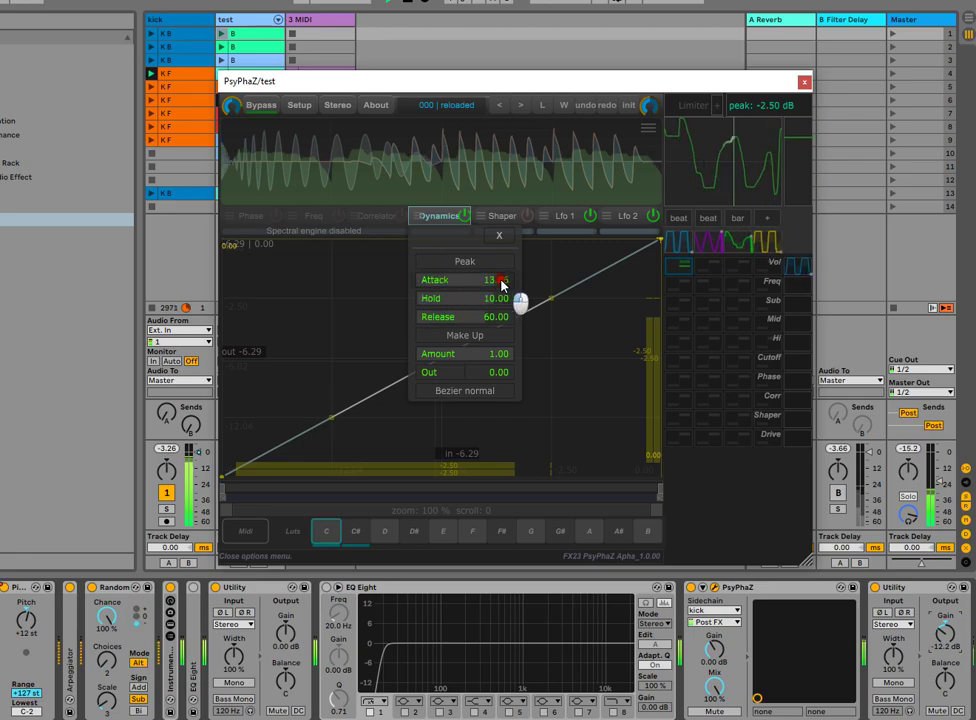
drag(472, 303, 484, 316)
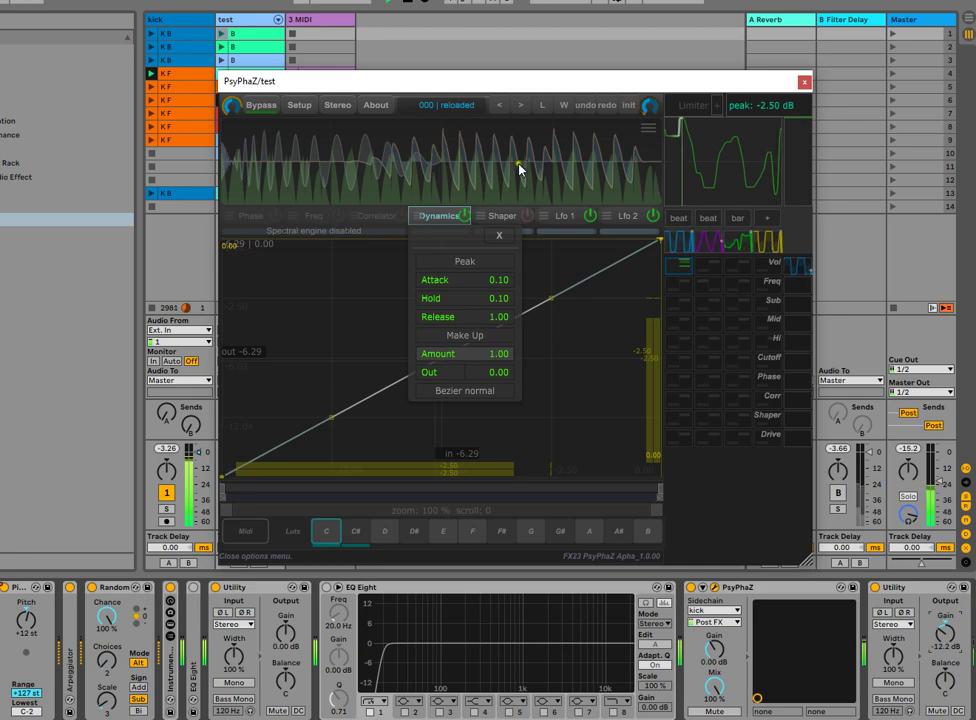
click(494, 140)
drag(477, 139, 388, 192)
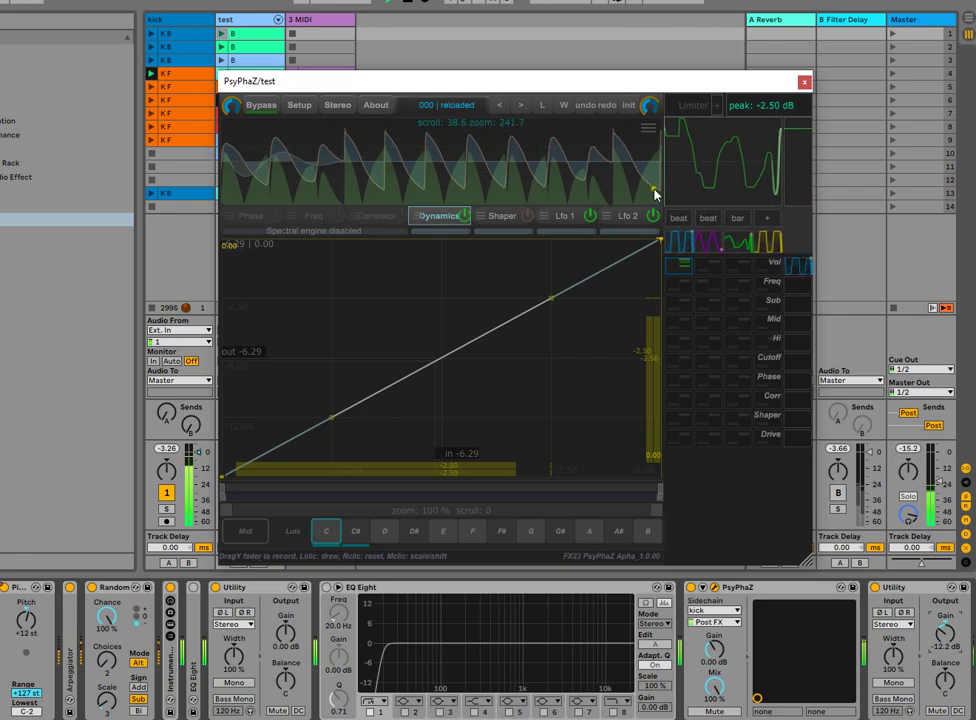
Set the Dynamics Hold to 10.00 and Release to 60.00, and close the options.
click(413, 218)
drag(470, 316, 458, 277)
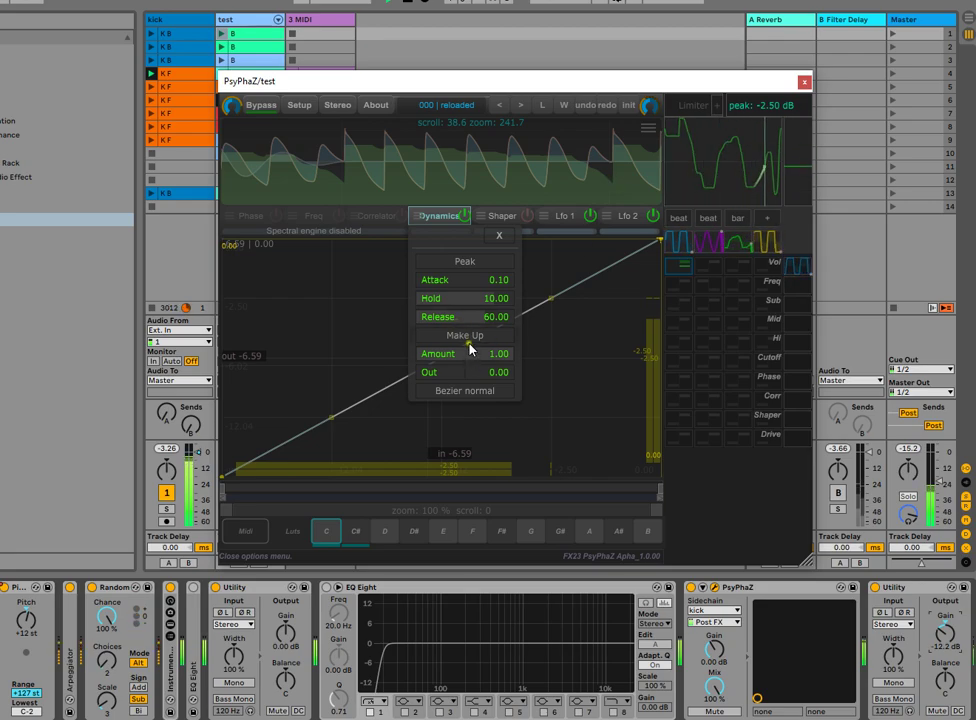
click(501, 241)
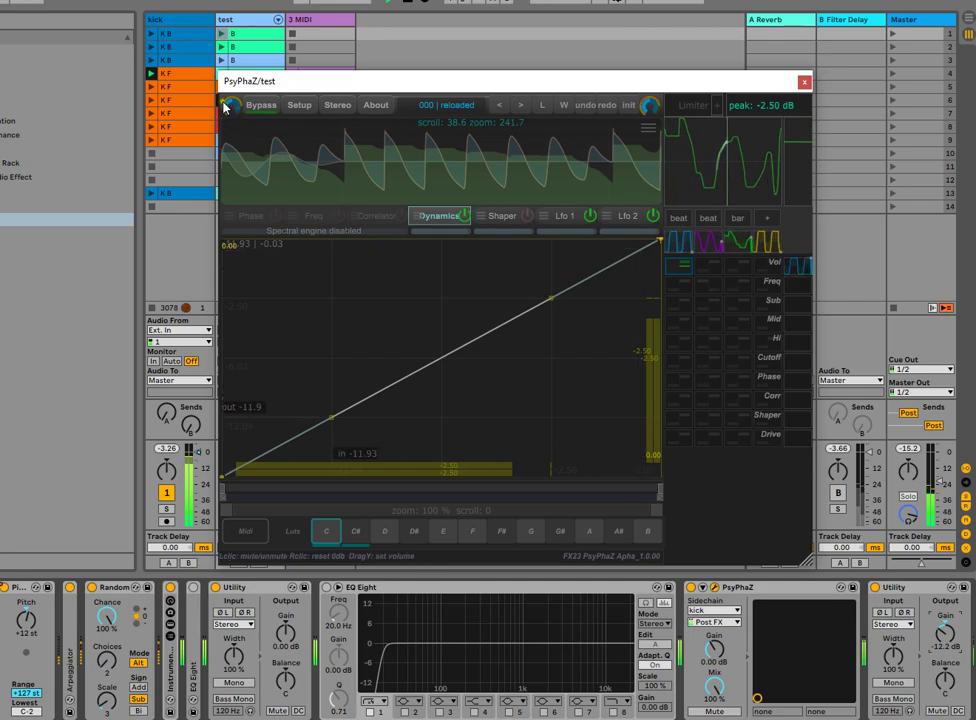
Raise the plugin's input volume and cap the Dynamics curve at -2.50 dB with a soft knee above a new midpoint.
drag(231, 110, 230, 86)
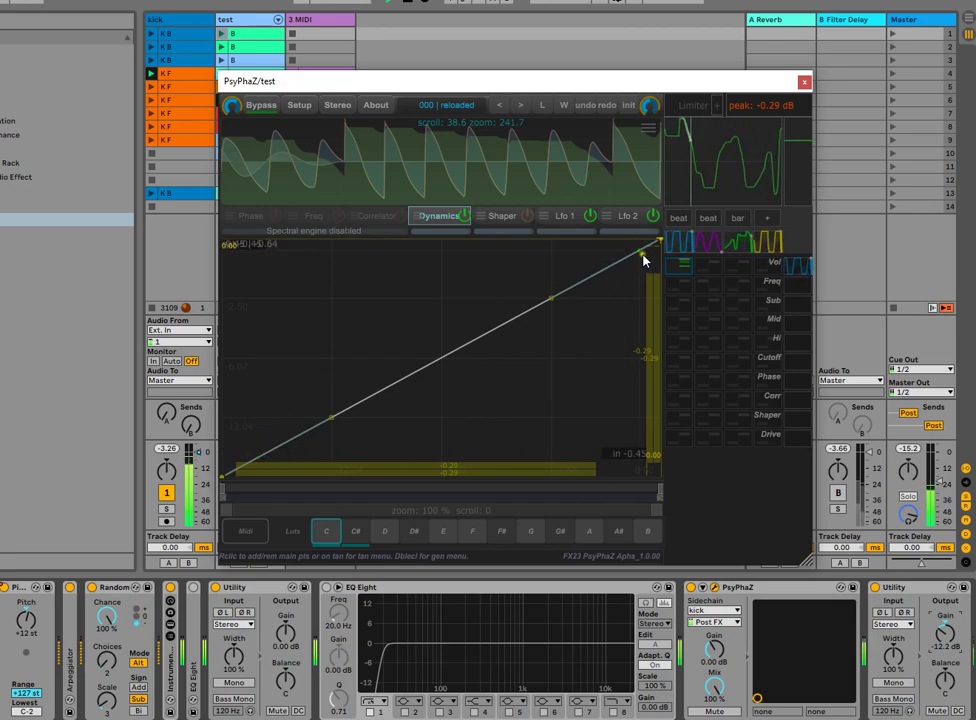
right_click(442, 373)
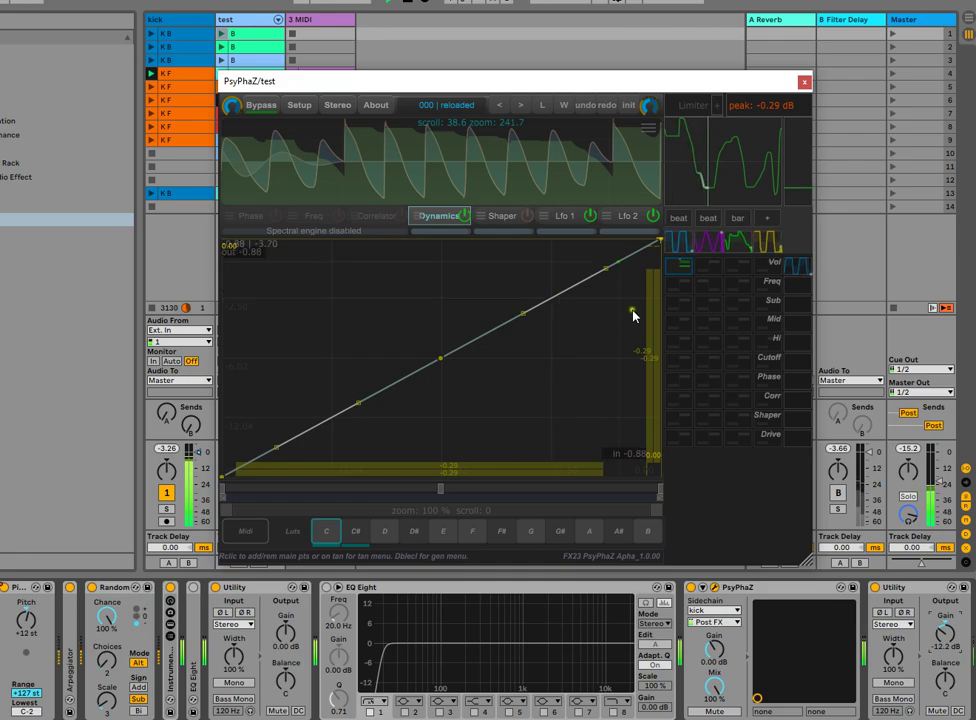
drag(659, 237, 552, 296)
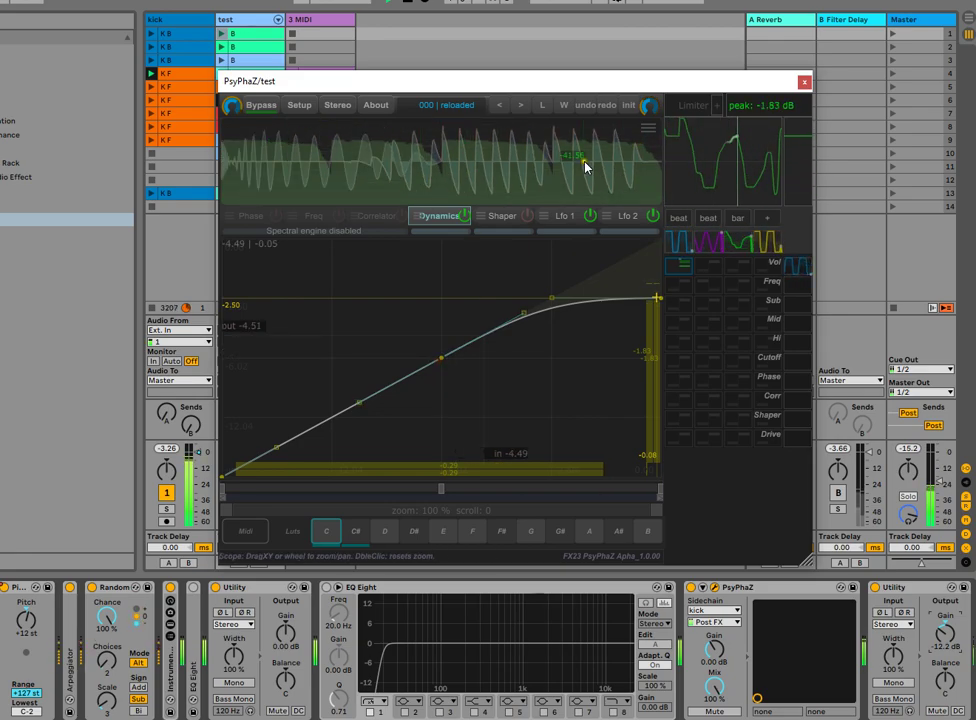
Bow the Dynamics curve upward, placing its midpoint at about -8.37 dB in and -5.02 dB out and straightening its low end.
drag(441, 357, 380, 336)
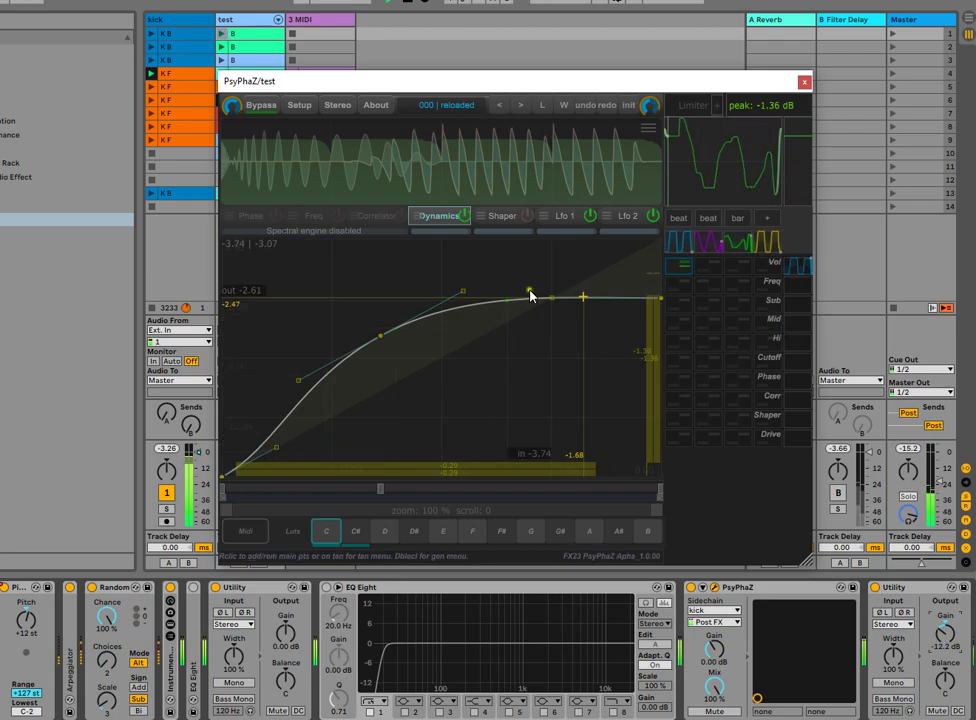
drag(275, 447, 283, 436)
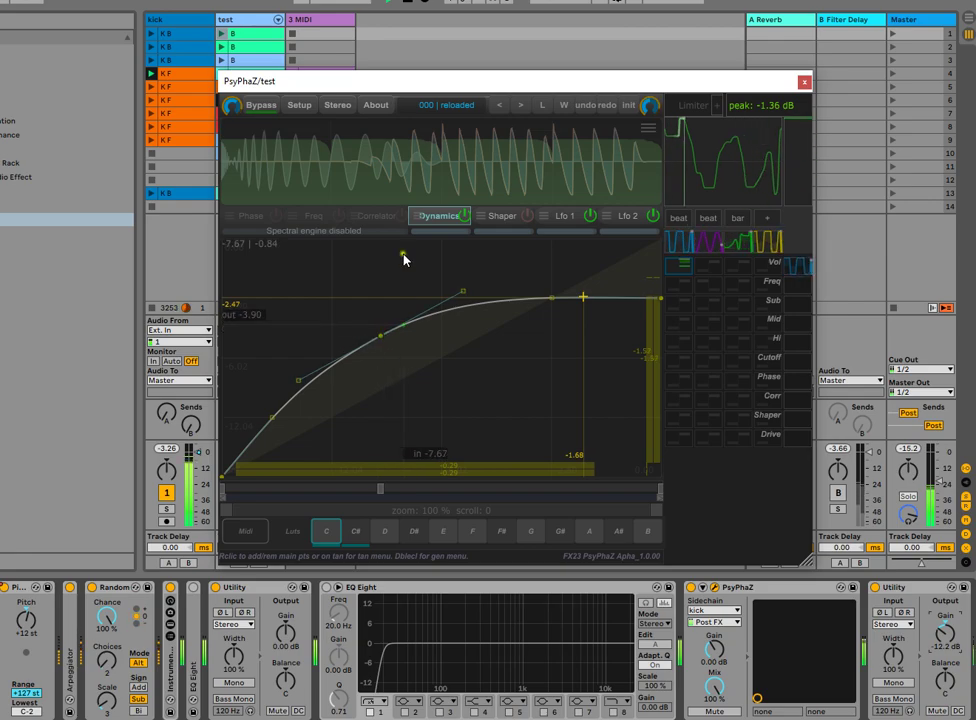
click(418, 218)
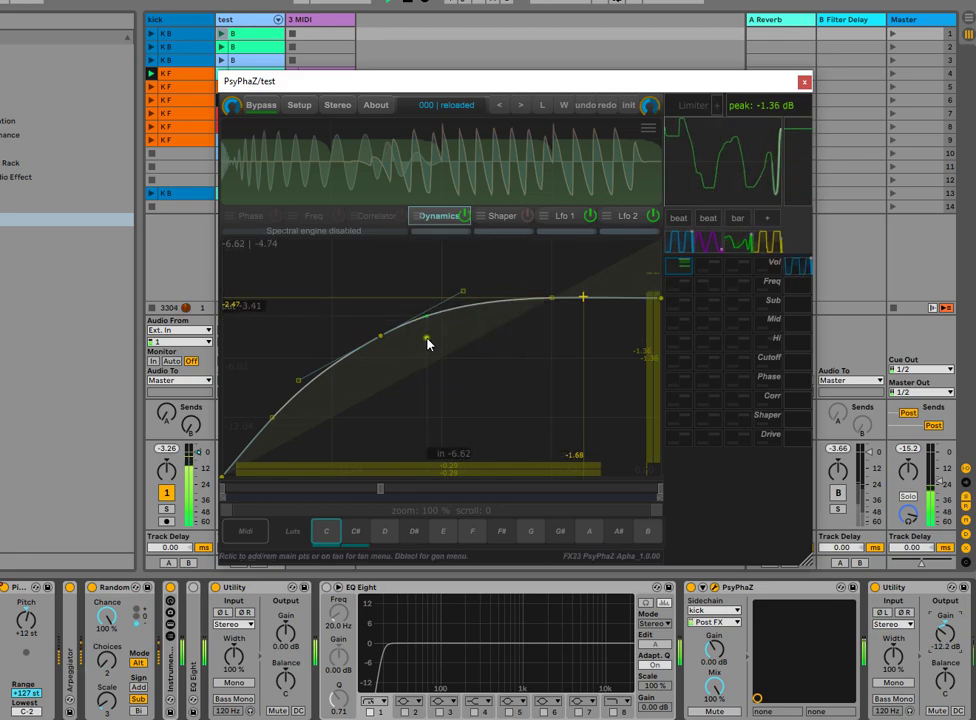
drag(380, 336, 390, 342)
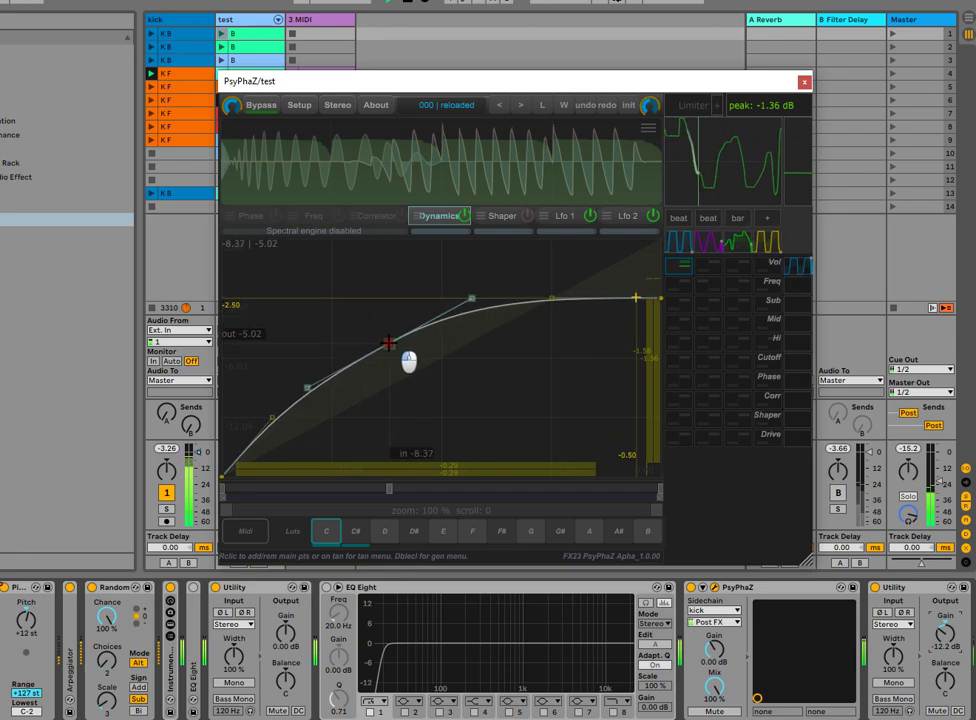
click(377, 378)
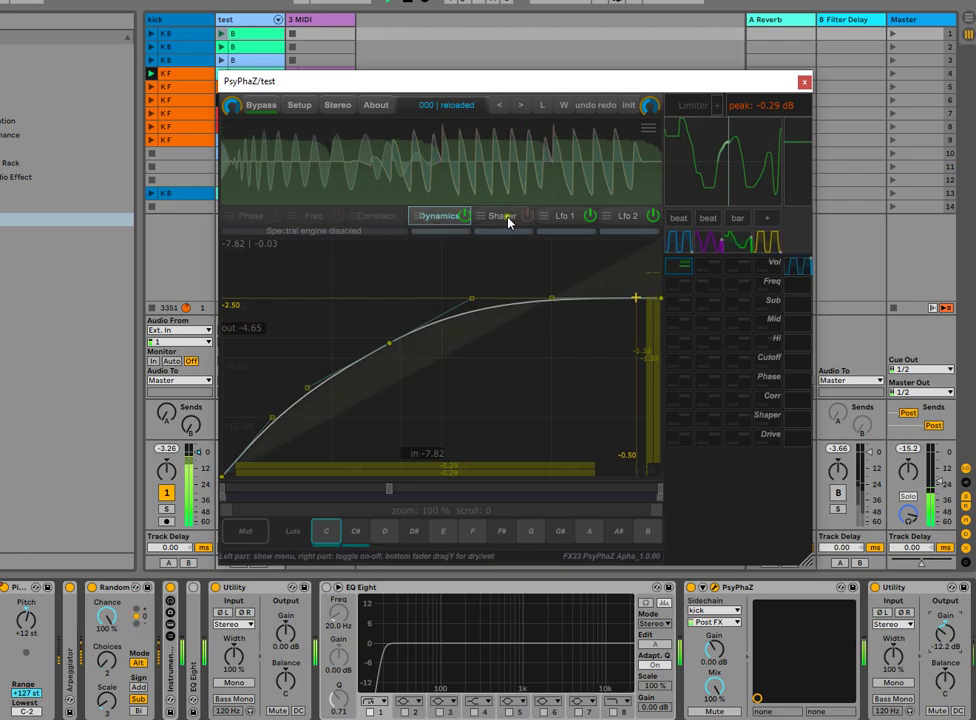
Turn off Dynamics and turn on the Shaper, and set the scope's channel display to M.
click(462, 216)
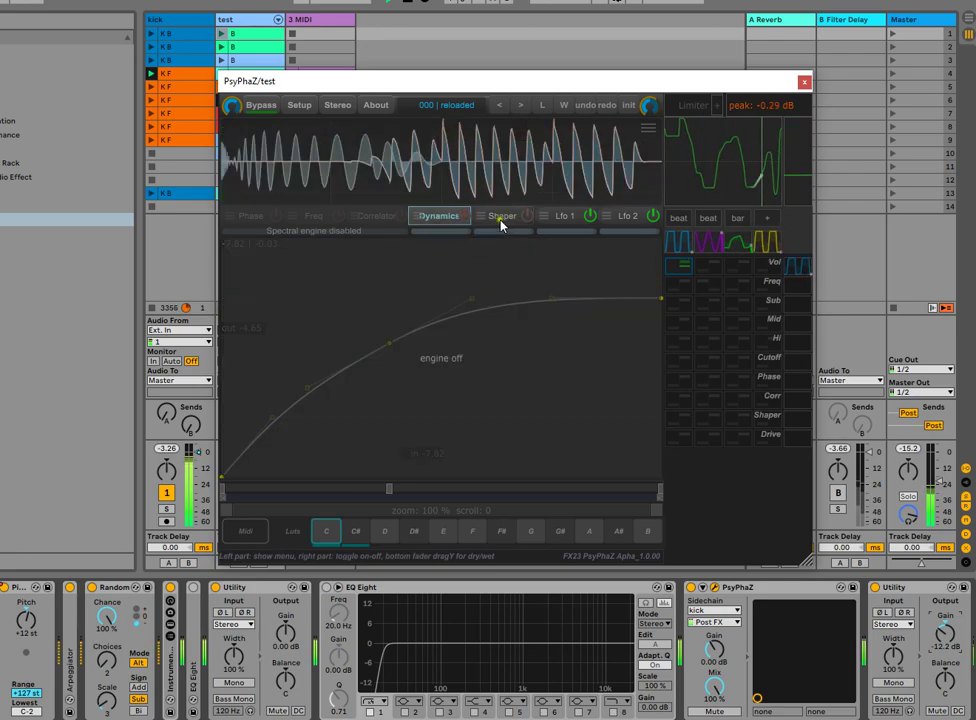
click(527, 219)
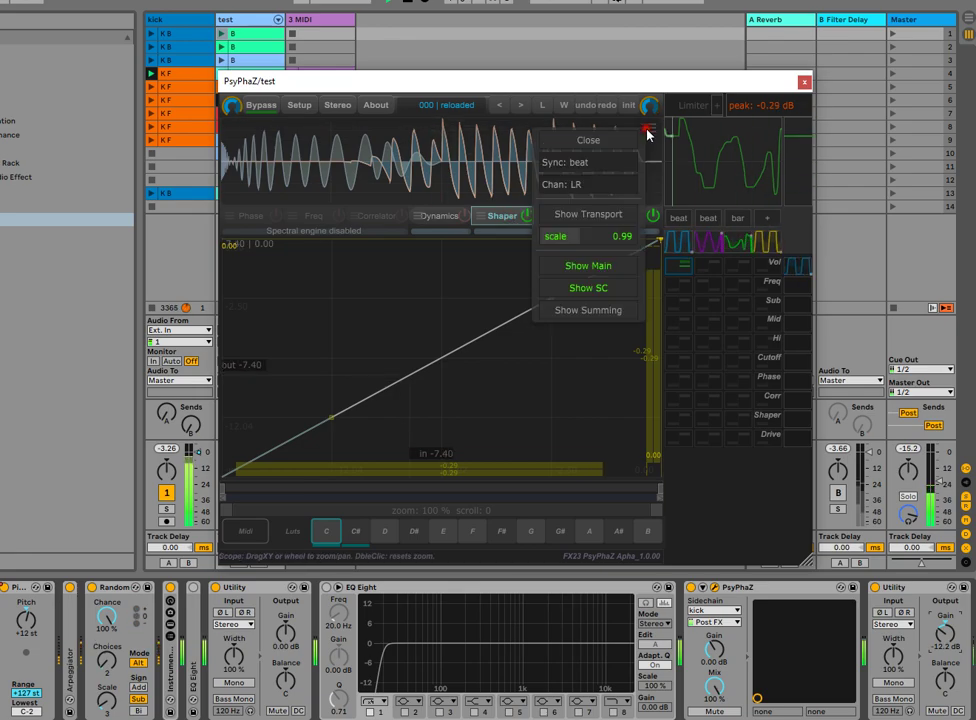
click(617, 188)
click(575, 257)
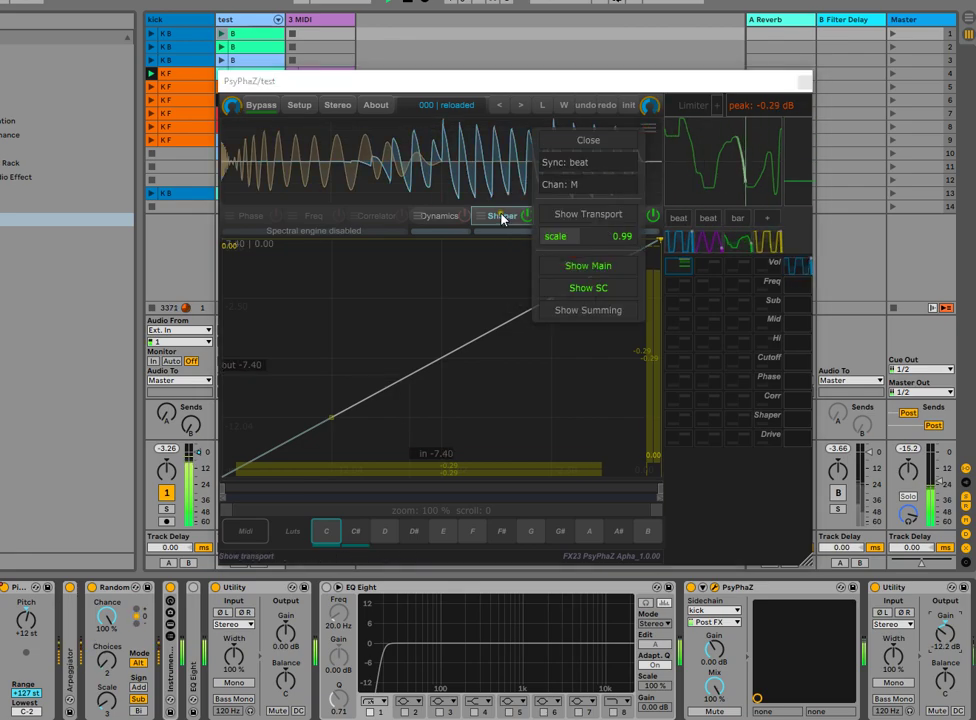
click(481, 279)
Add a midpoint to the Shaper curve and lower its end point to -2.50 dB with a soft knee.
click(499, 220)
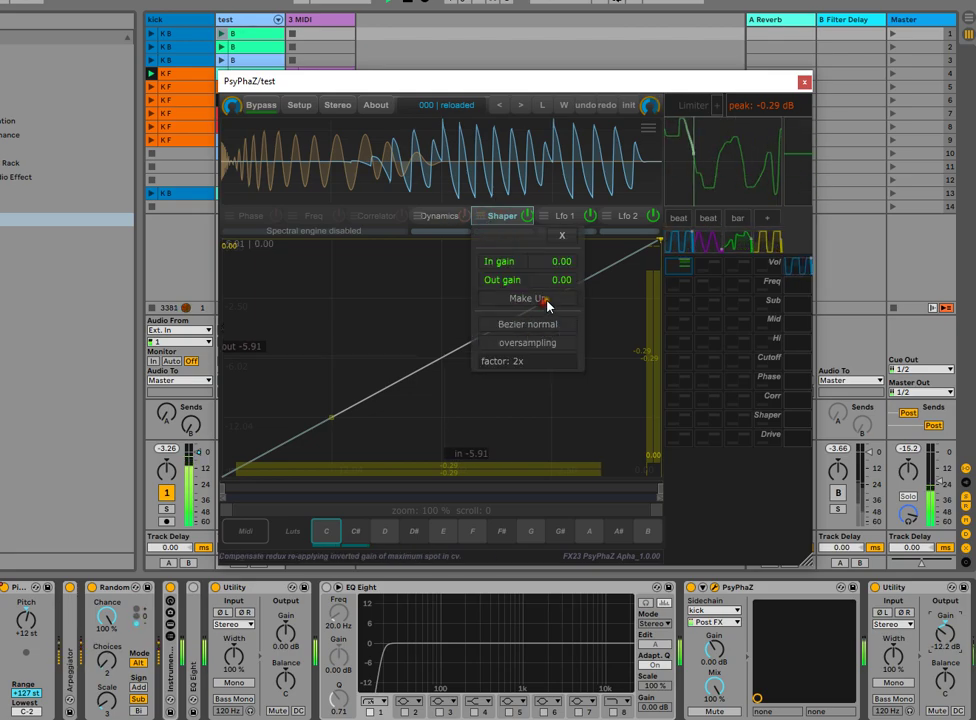
click(501, 218)
right_click(445, 374)
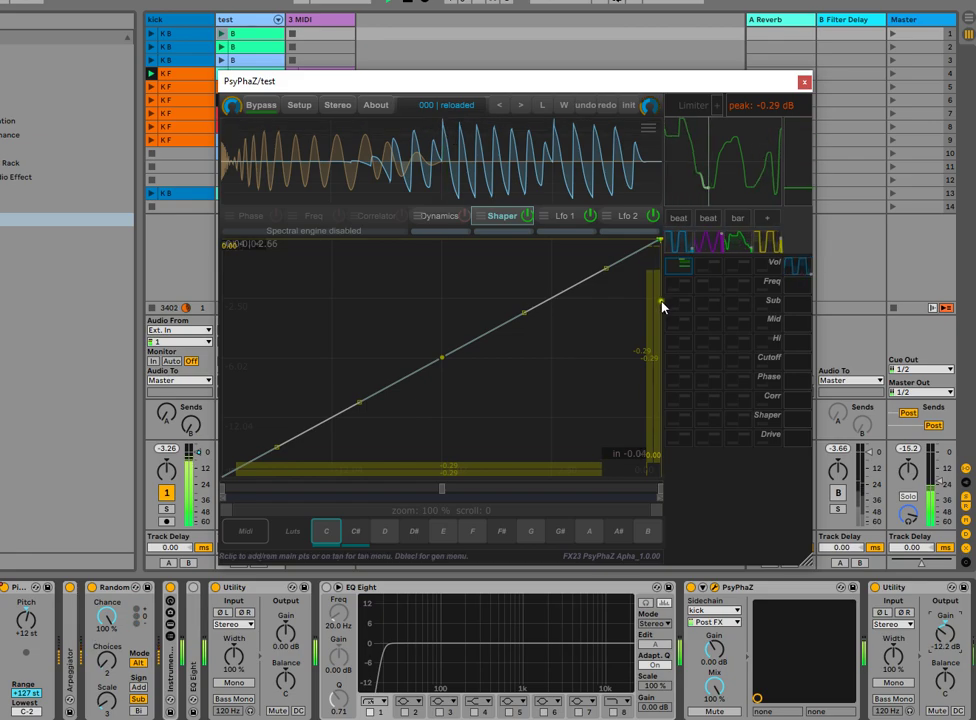
drag(665, 243, 692, 315)
drag(604, 328, 576, 299)
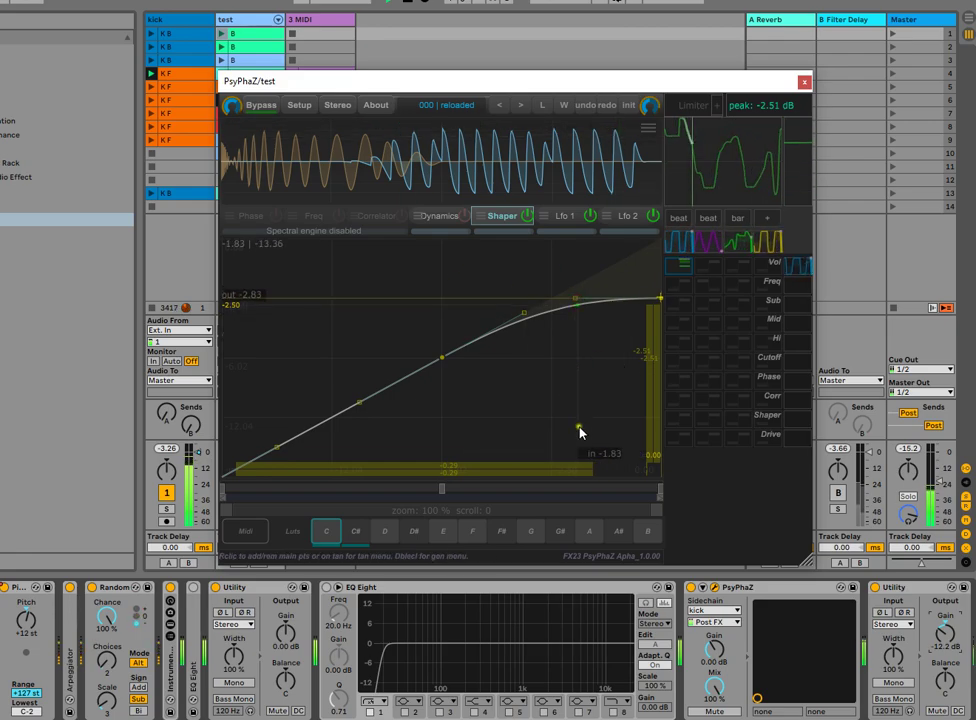
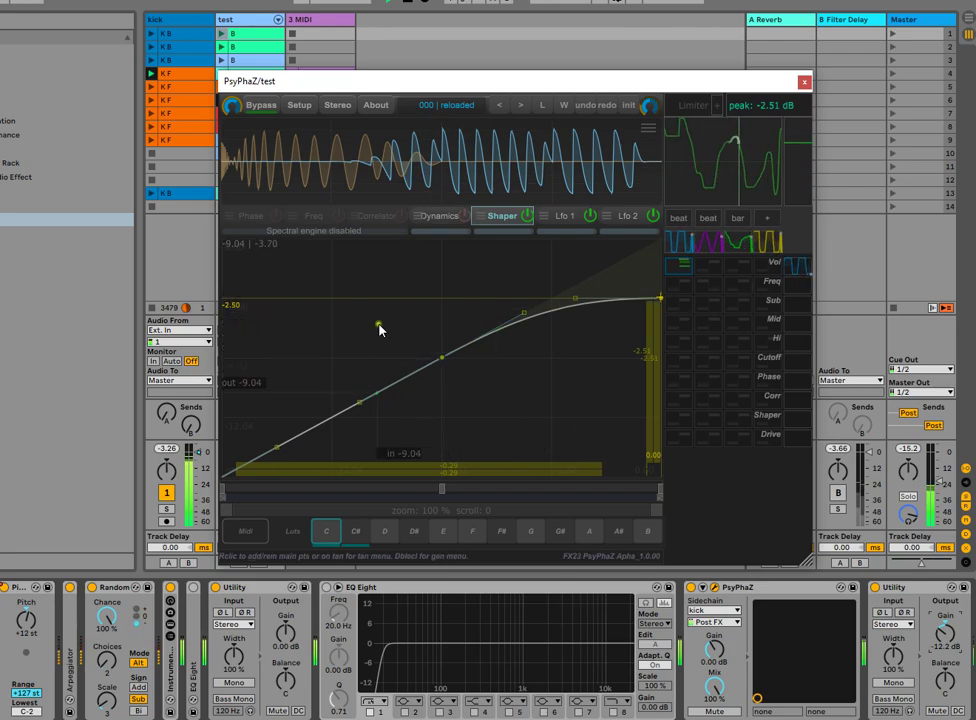
Raise the Shaper curve's midpoint into an upward bow and set the Shaper's In gain to 4.82.
drag(442, 357, 376, 342)
click(479, 218)
scroll(546, 266, up, 10)
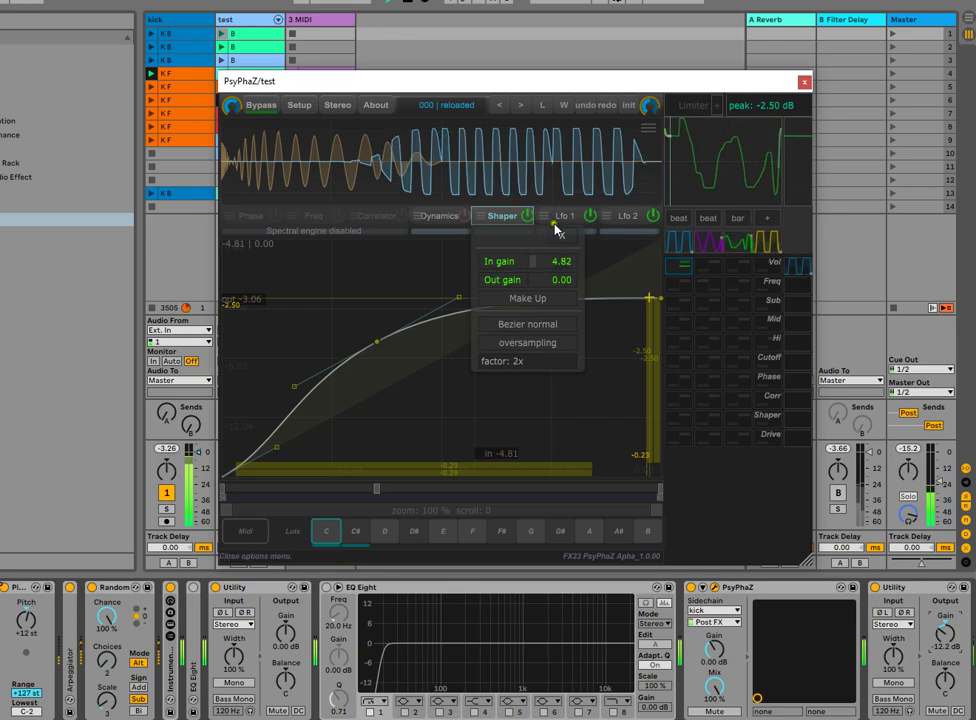
Try a dip in the Shaper curve with an extra point at about -5.46 in and -8.75 out, and remove that point.
click(557, 231)
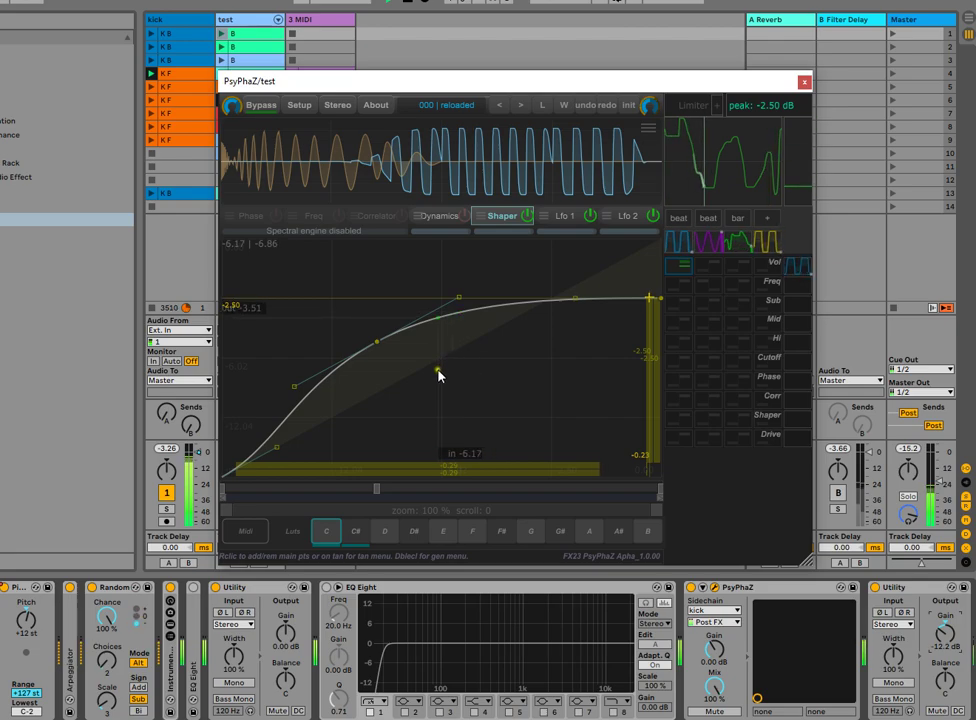
drag(441, 339, 476, 409)
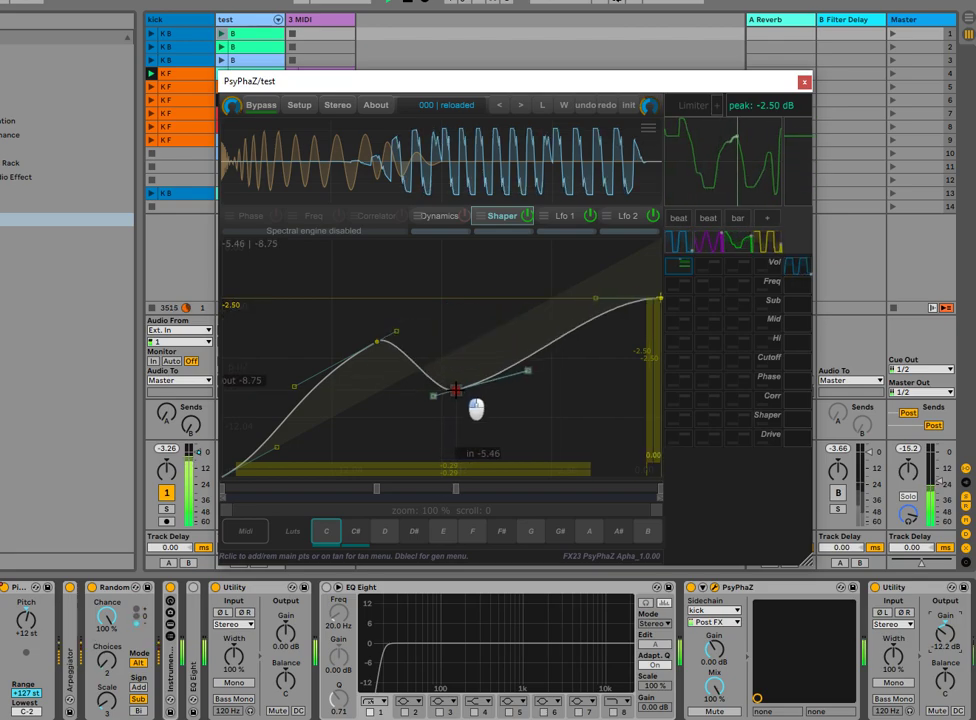
drag(499, 244, 481, 289)
drag(456, 391, 458, 302)
right_click(458, 302)
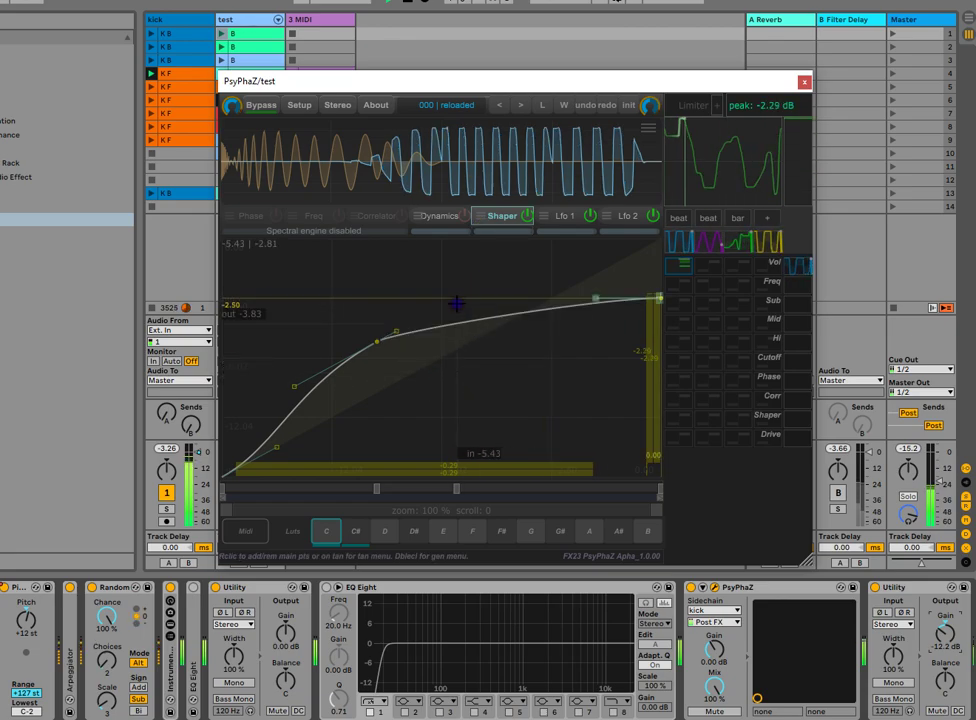
Straighten the Shaper curve's lower part by placing its midpoint at about -5.88 in and -5.89 out, and review the Shaper's oversampling options.
drag(377, 340, 444, 357)
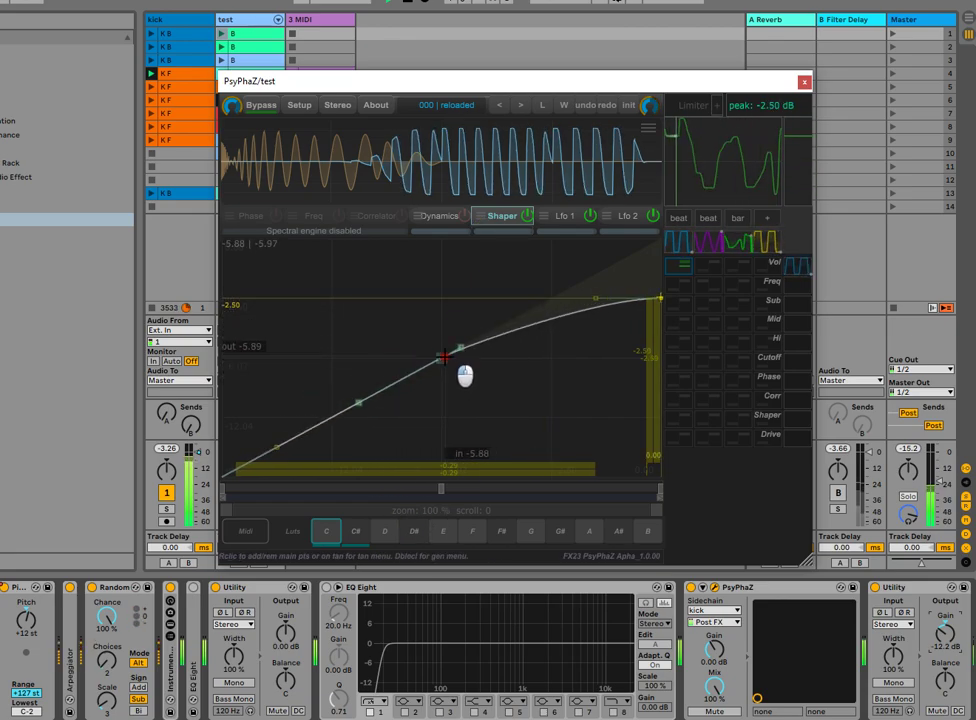
click(480, 218)
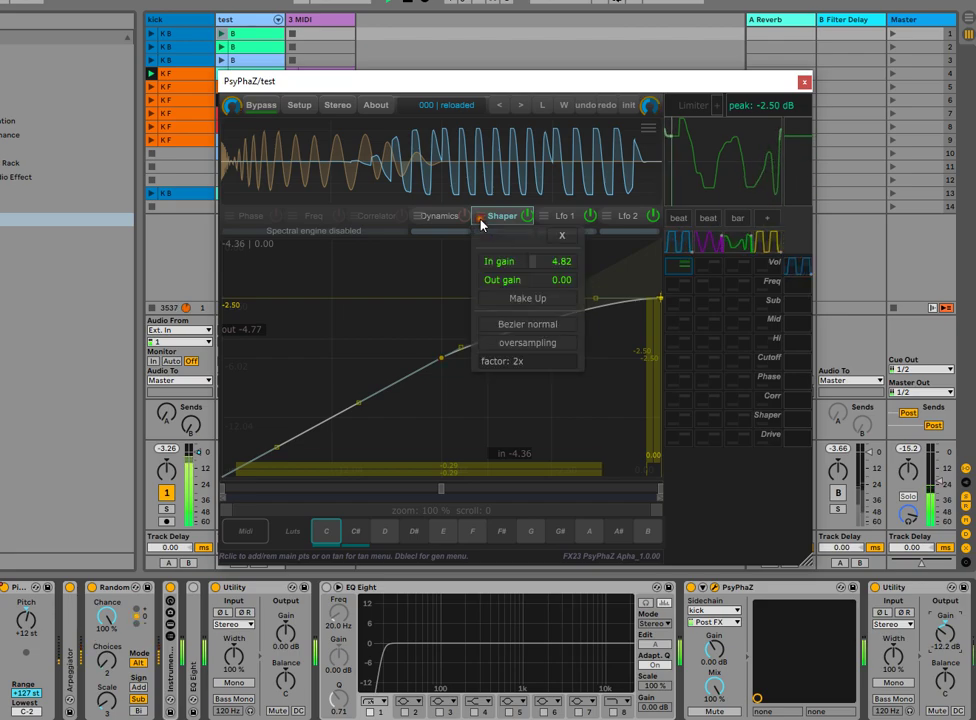
click(527, 362)
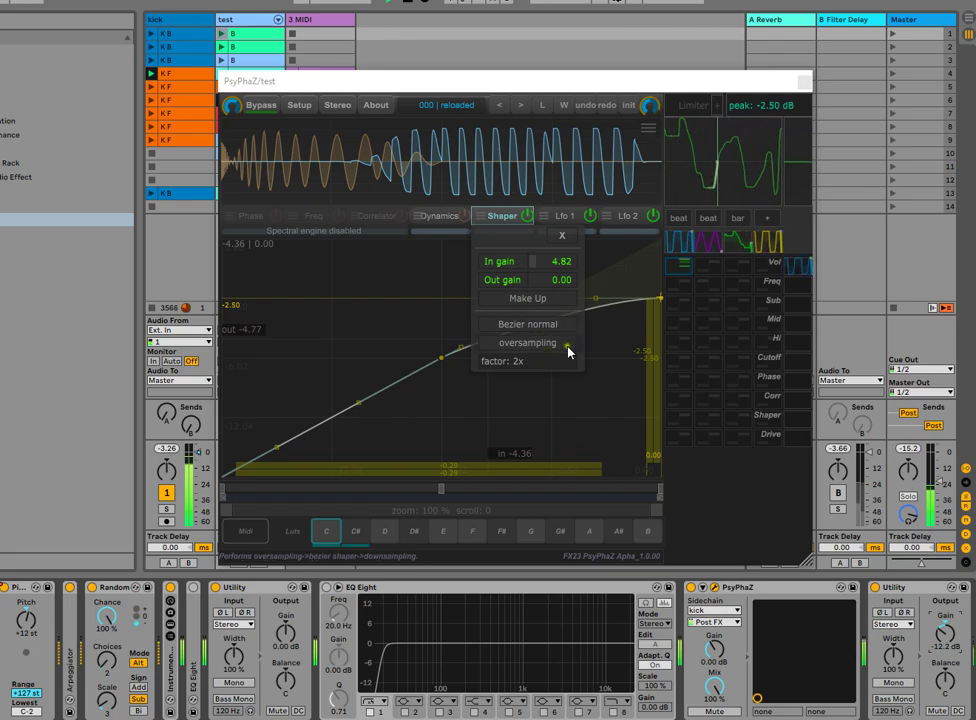
click(565, 241)
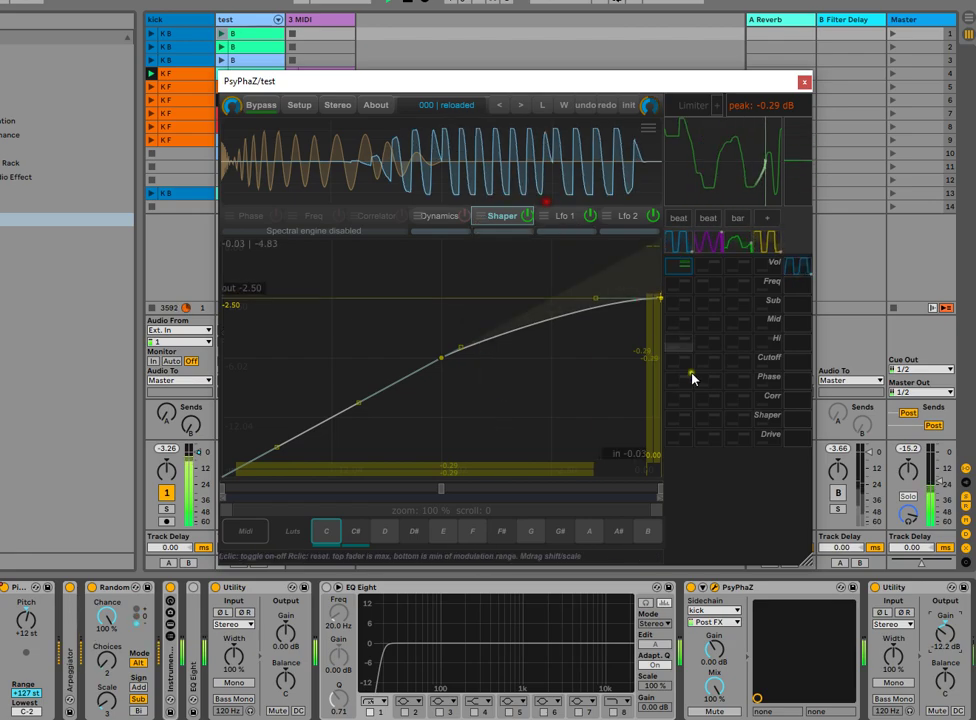
Set the Shaper's In gain to about 6.11 and assign Lfo 2 to modulate Drive.
click(485, 218)
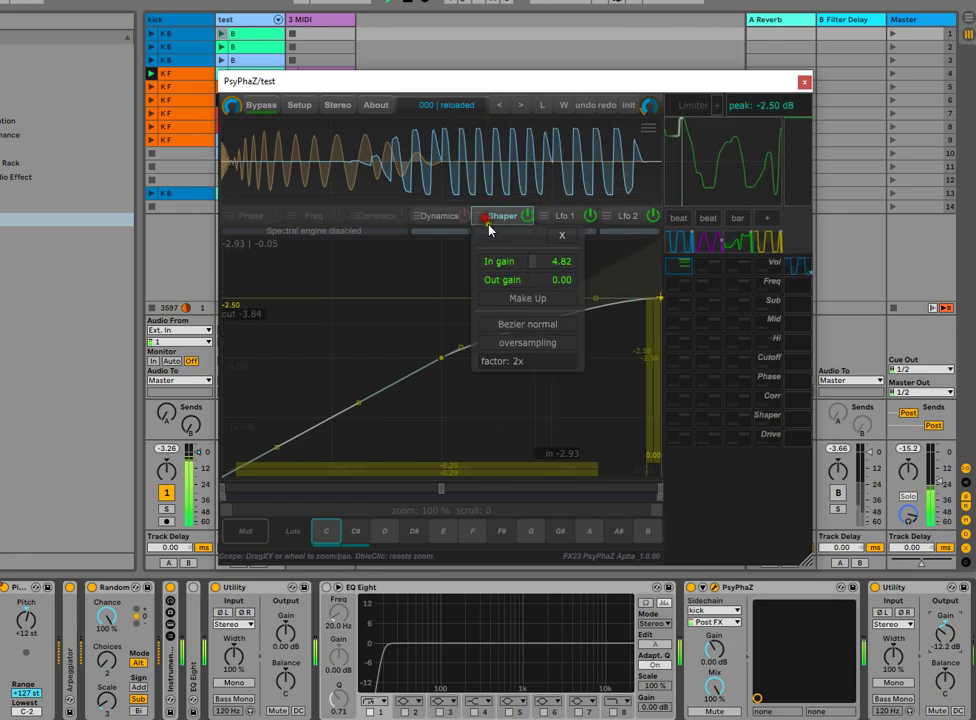
mouse_move(547, 268)
mouse_down()
mouse_move(525, 264)
mouse_move(556, 264)
mouse_move(523, 266)
mouse_move(556, 265)
mouse_move(542, 272)
mouse_up()
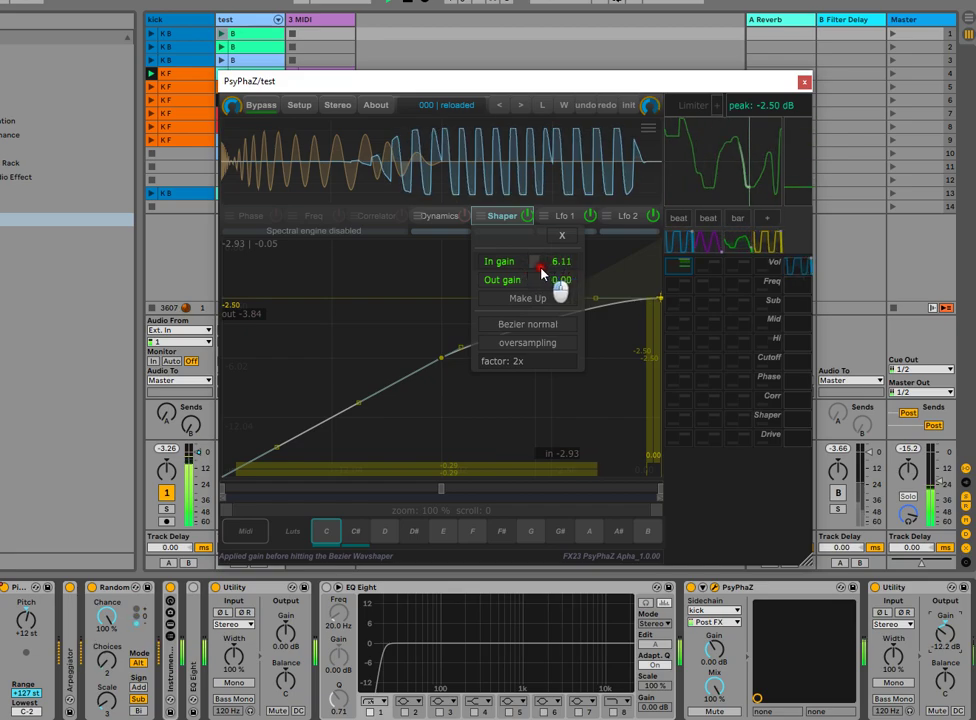
click(525, 233)
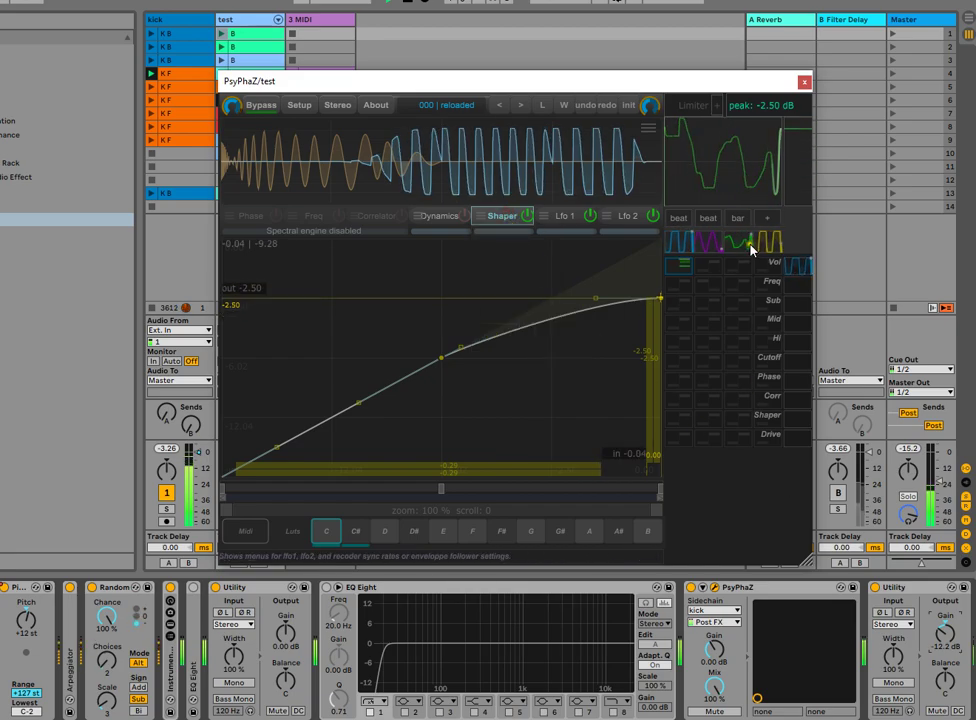
click(712, 436)
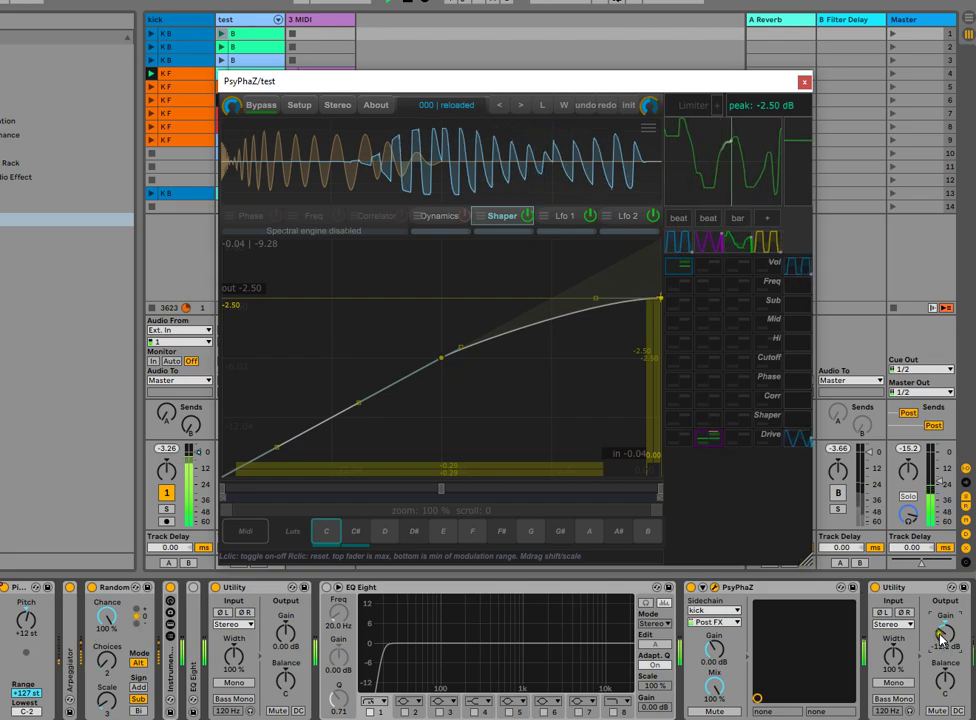
Raise the last Utility's output gain to -5.00 dB and nudge Lfo 2's midpoint to about 0.51, 0.54.
drag(940, 636, 957, 652)
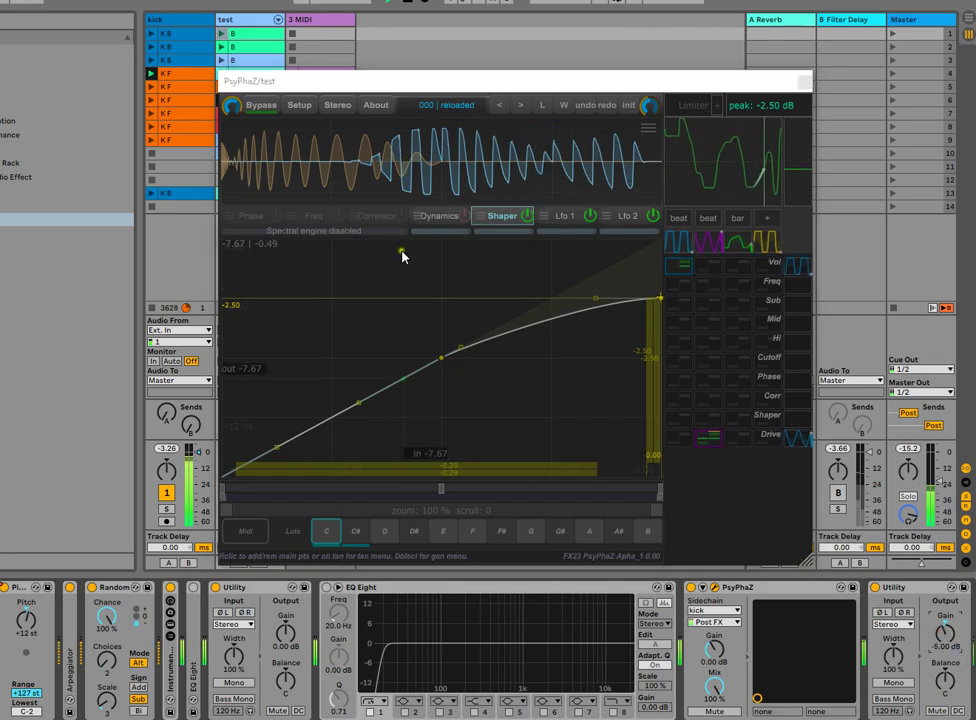
click(572, 218)
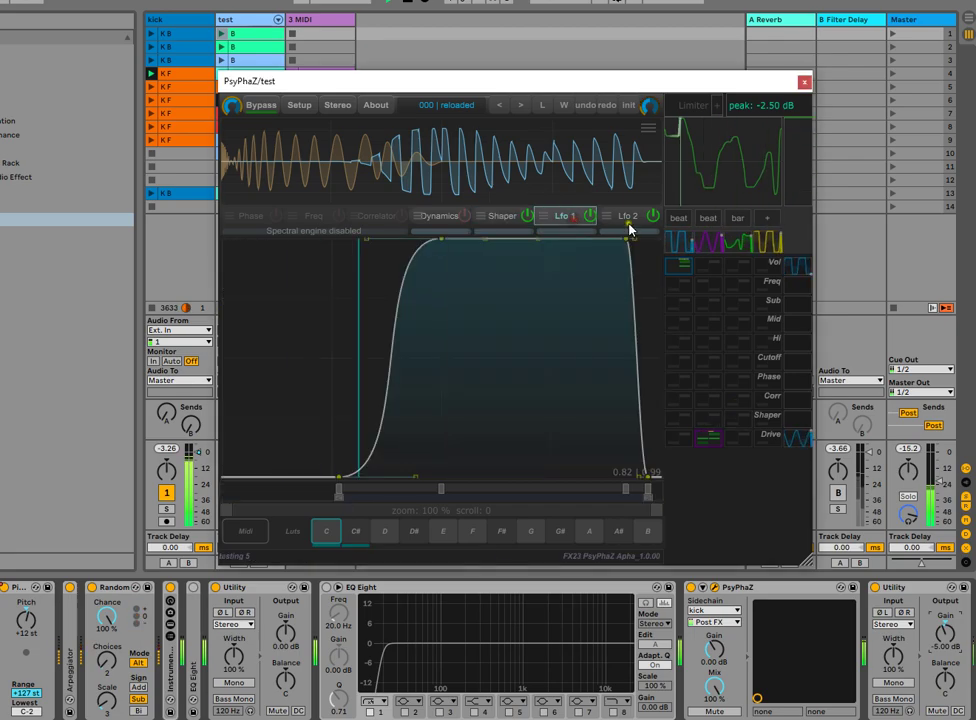
click(627, 215)
mouse_move(441, 357)
mouse_down()
mouse_move(484, 298)
mouse_move(484, 246)
mouse_move(441, 292)
mouse_move(442, 349)
mouse_up()
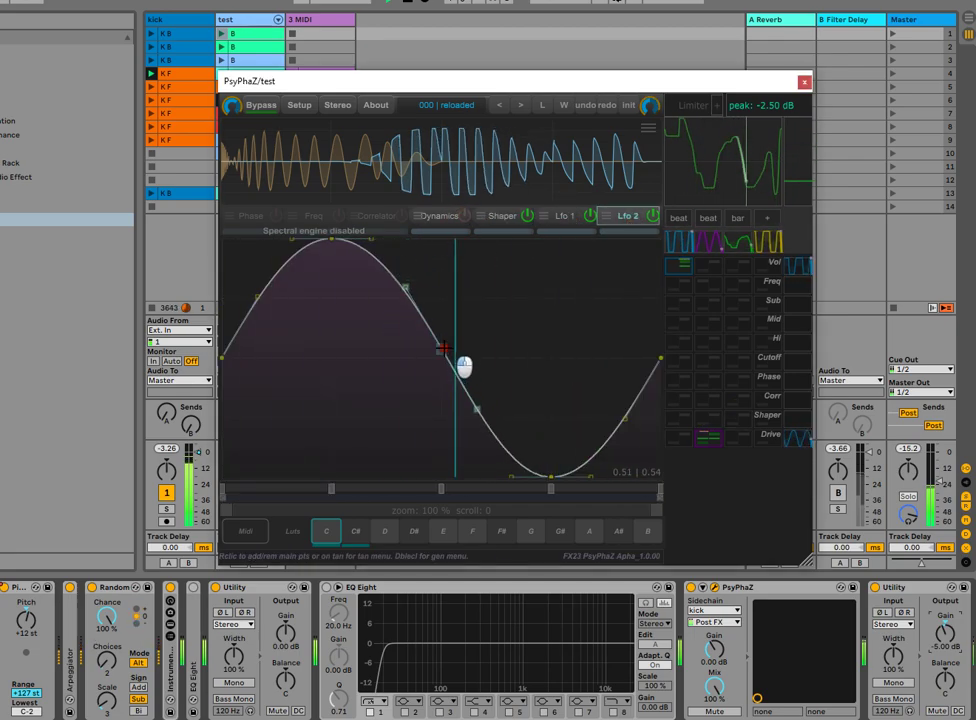
Readjust the Shaper's In gain and turn off Lfo 2's modulation of Drive.
click(502, 215)
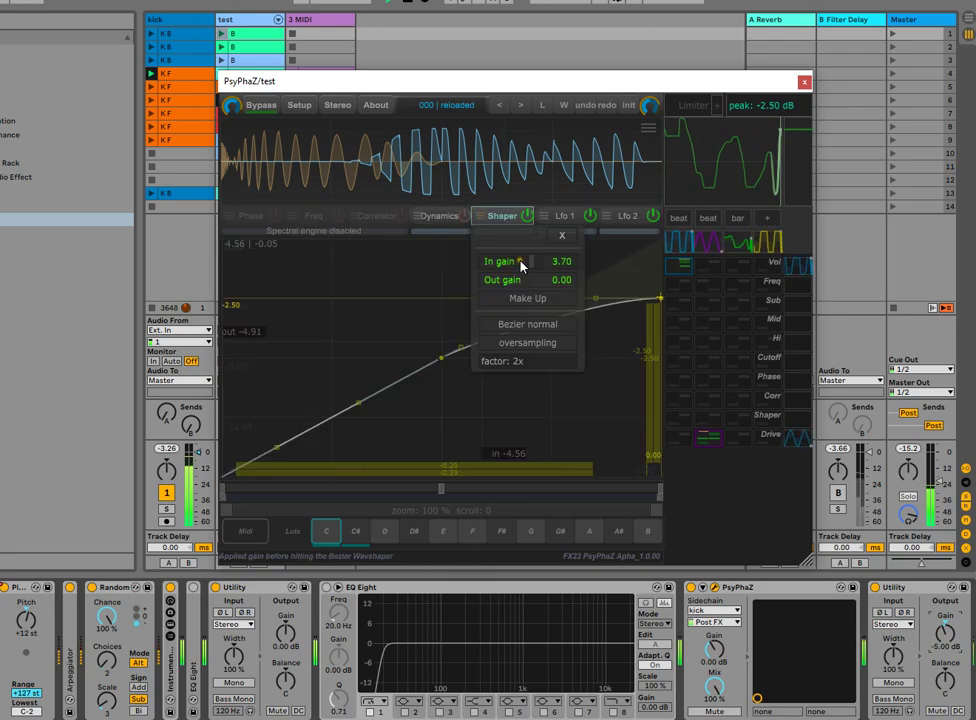
drag(521, 265, 543, 395)
click(693, 523)
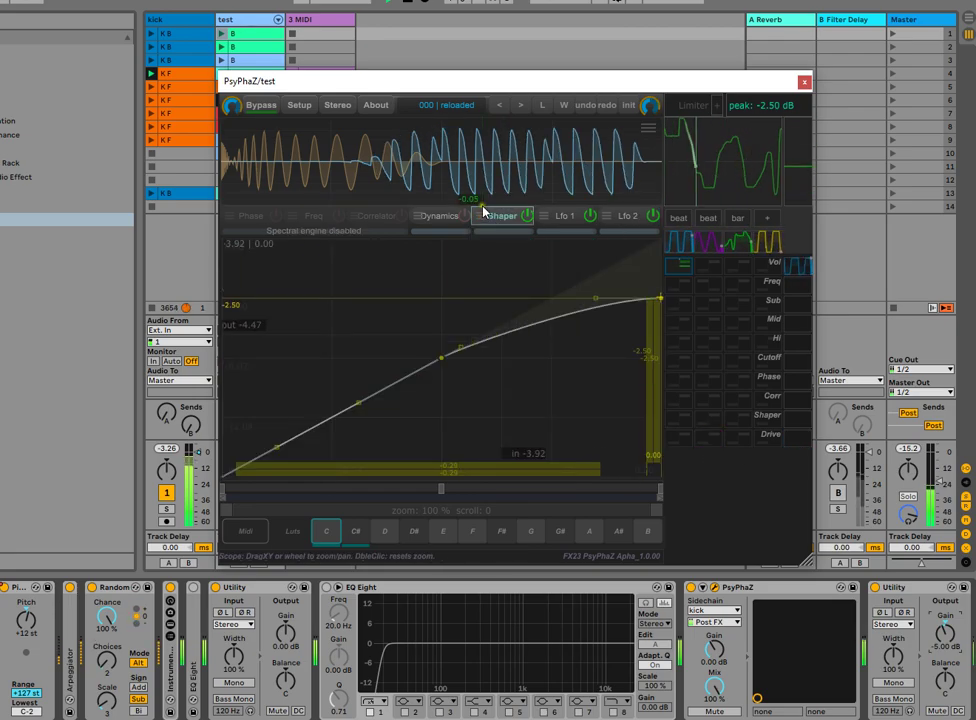
Turn off the Shaper and make Lfo 1's rise start slightly earlier, adjusting the start point's handle.
click(560, 218)
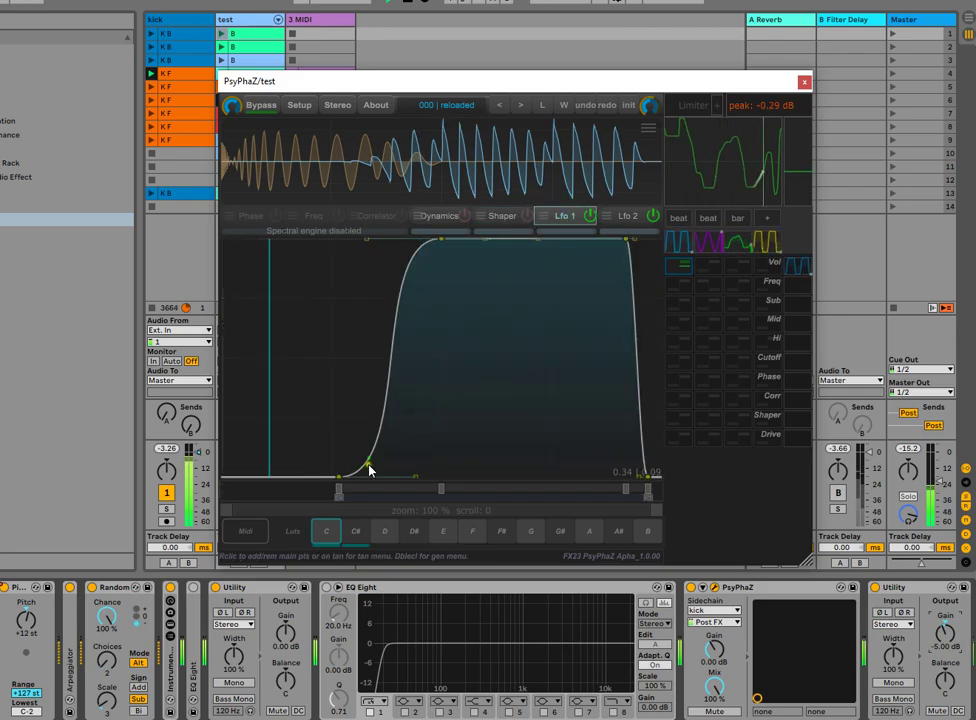
mouse_move(337, 476)
mouse_down()
mouse_move(303, 348)
mouse_move(355, 475)
mouse_move(320, 477)
mouse_up()
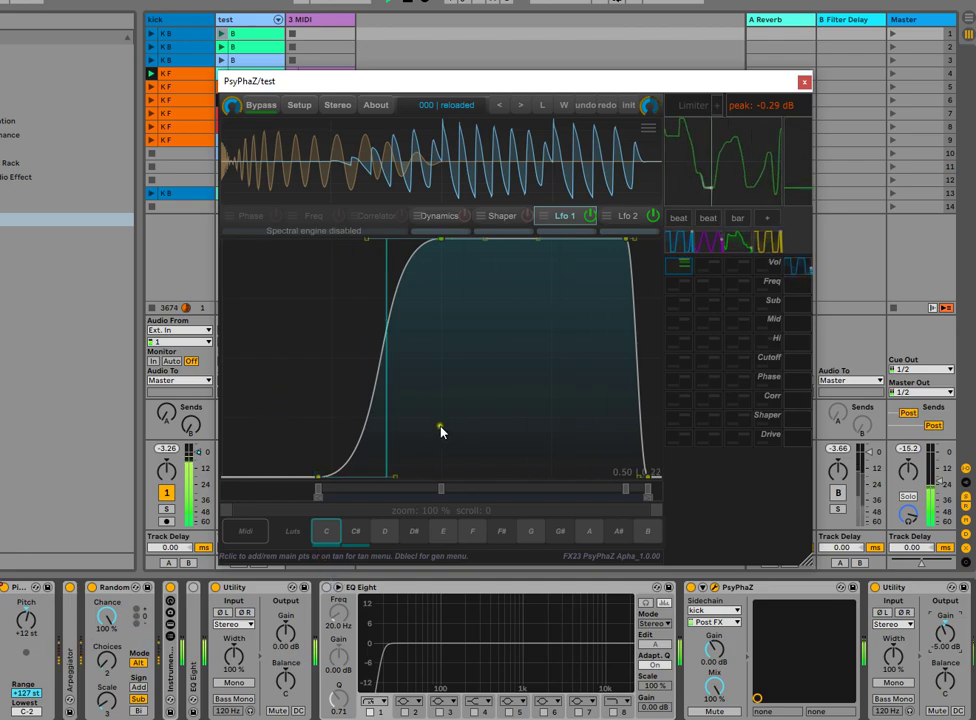
drag(362, 398, 442, 540)
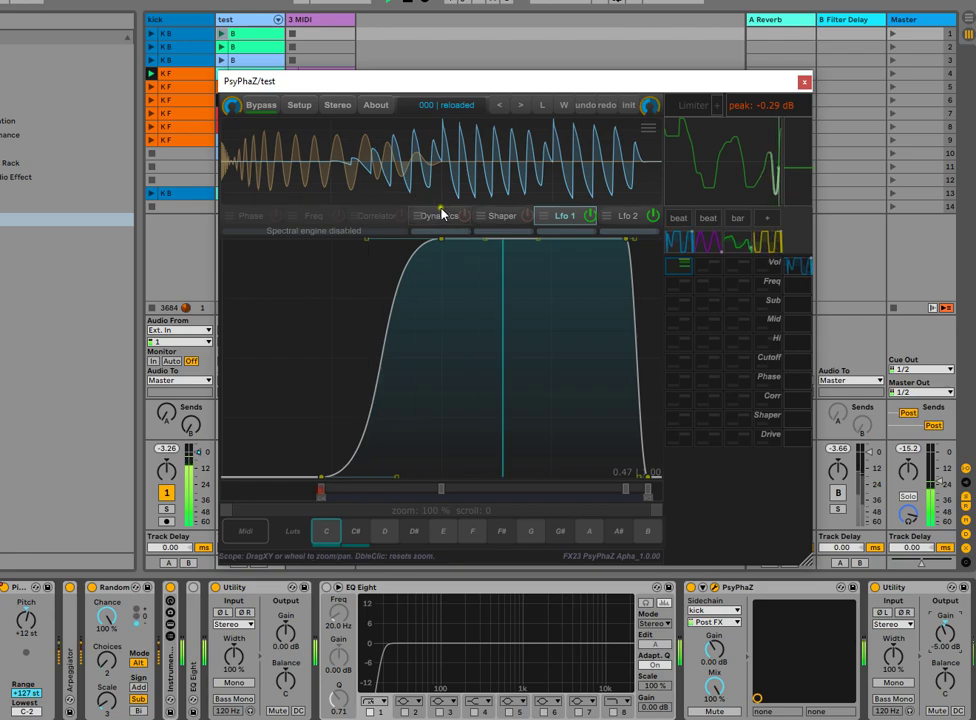
mouse_move(370, 452)
mouse_down()
mouse_move(410, 493)
mouse_move(388, 460)
mouse_up()
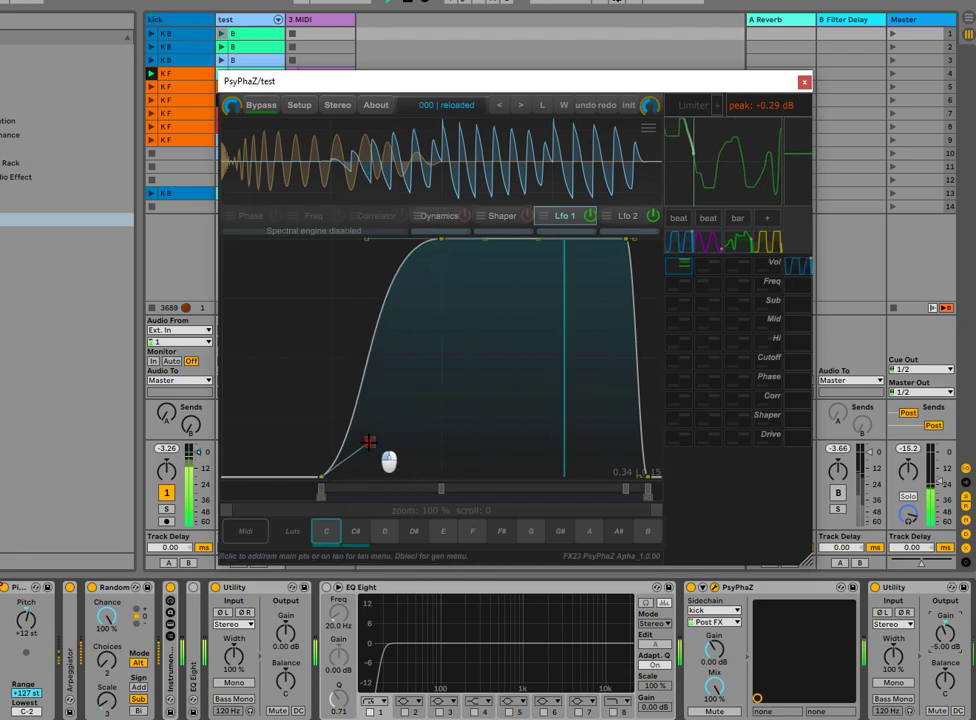
Replace Lfo 1's first peak point with one at about 0.41, 0.69 and pull its outgoing handle down to about 0.65, 0.50.
right_click(443, 244)
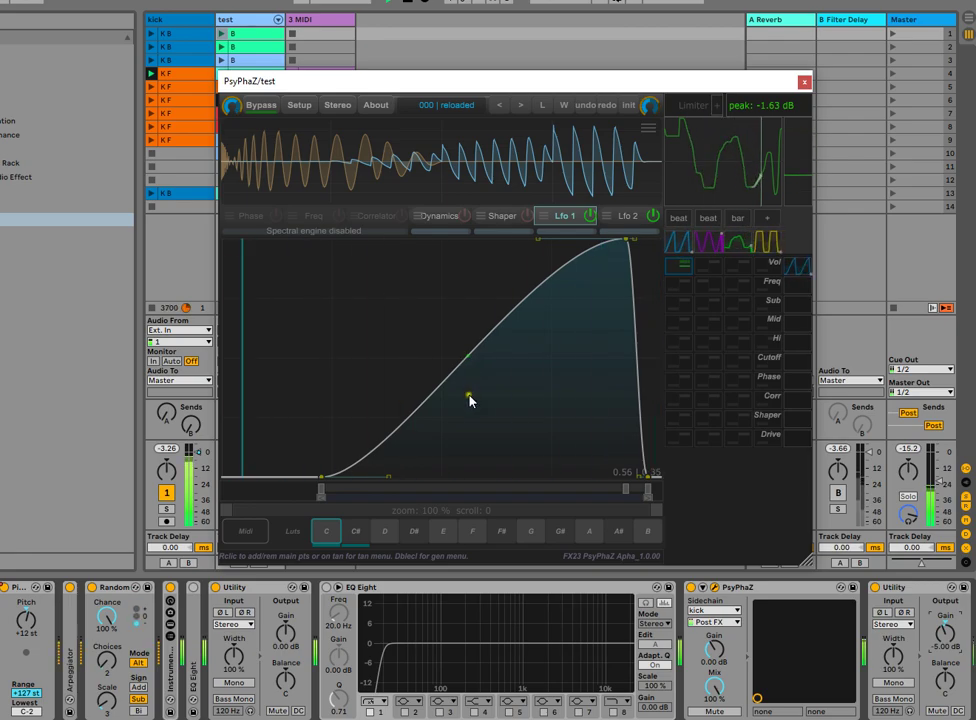
drag(469, 356, 402, 312)
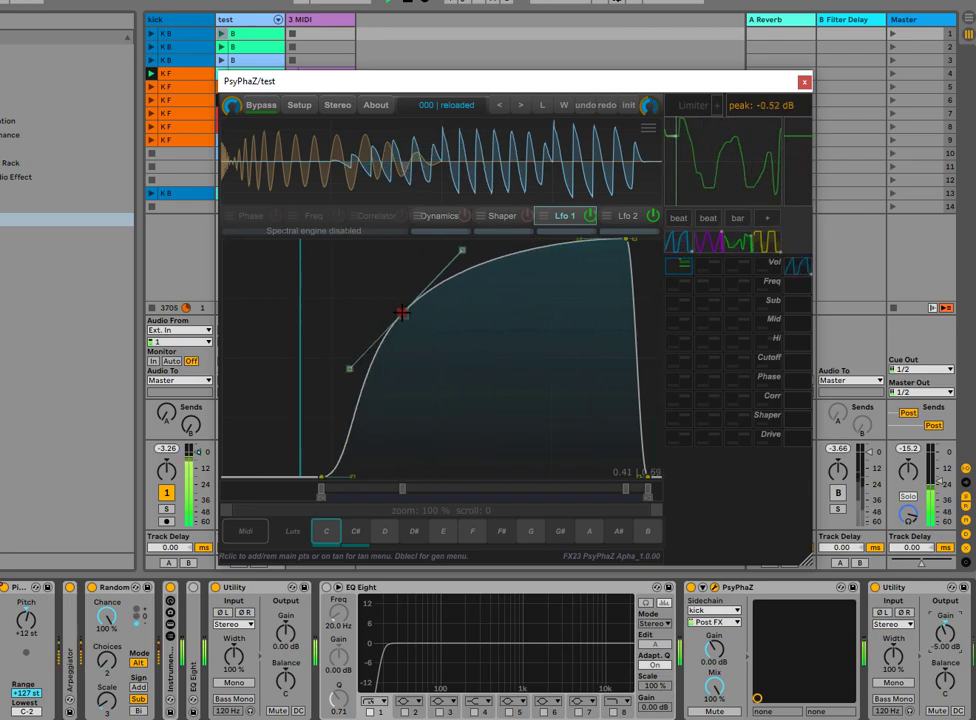
drag(462, 250, 505, 355)
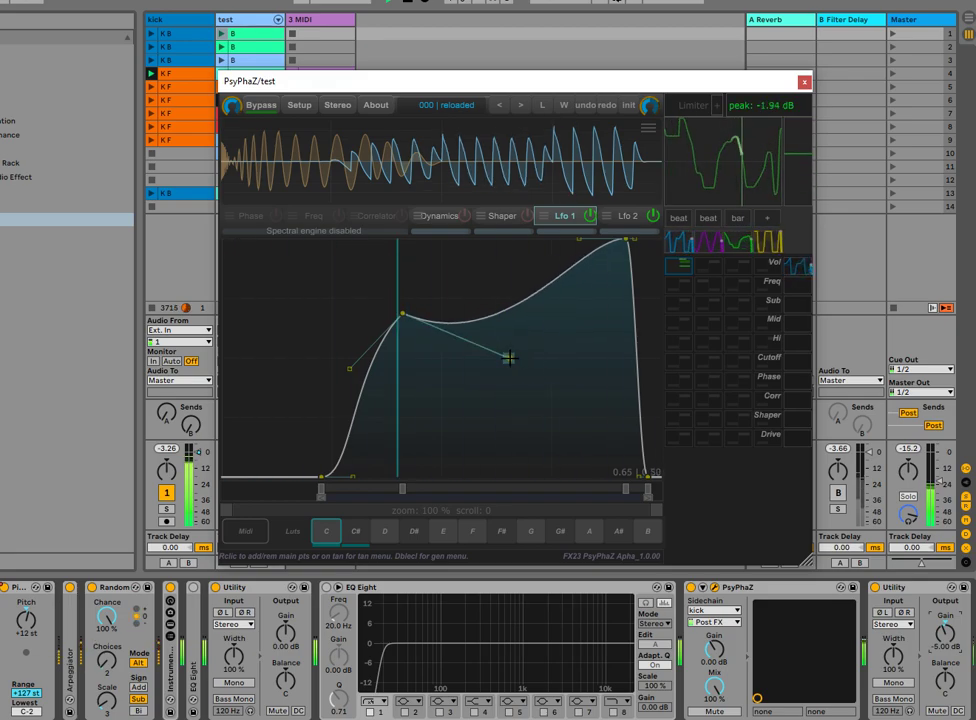
Tilt the Lfo 1 point's linked handles to about 0.27, 0.49, and unlink them to place the outgoing handle at about 0.55, 0.83.
right_click(509, 357)
click(525, 250)
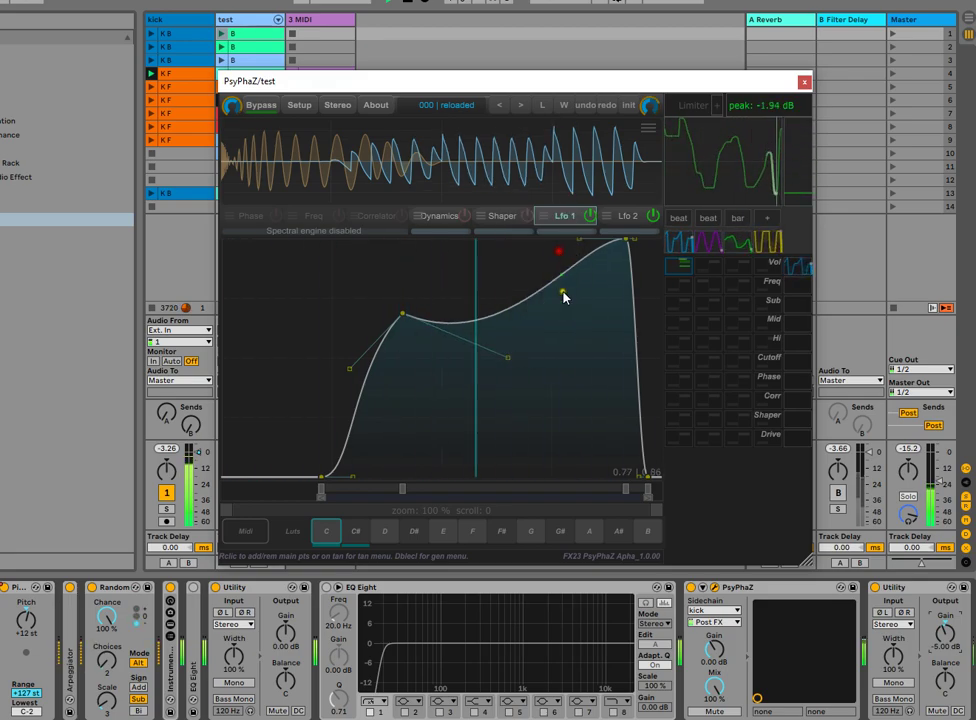
drag(505, 355, 338, 356)
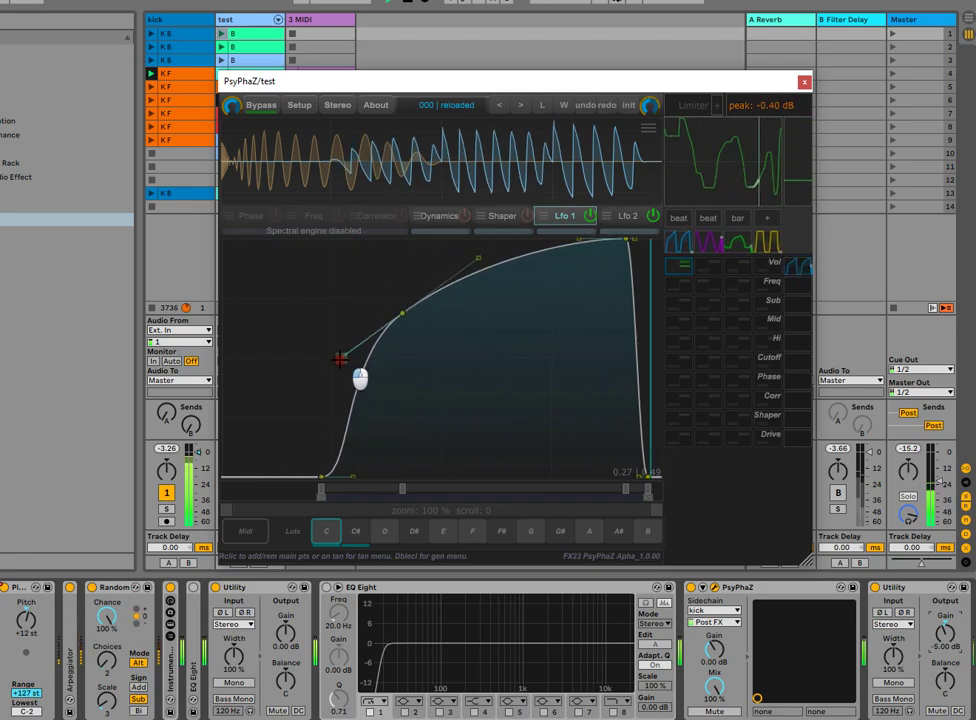
right_click(483, 258)
click(539, 296)
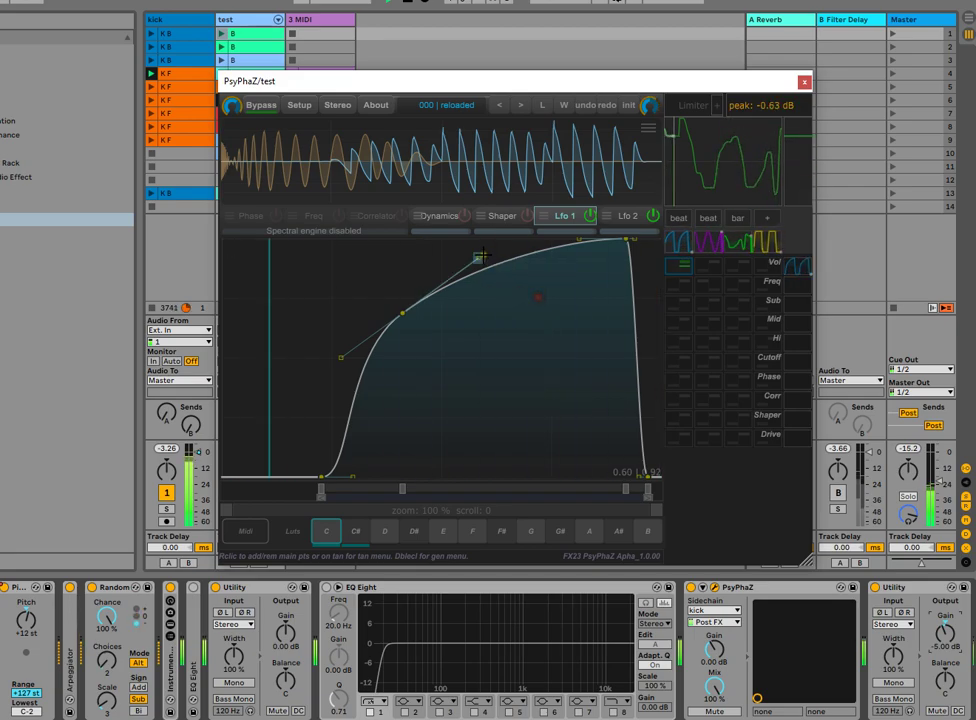
drag(540, 294, 463, 277)
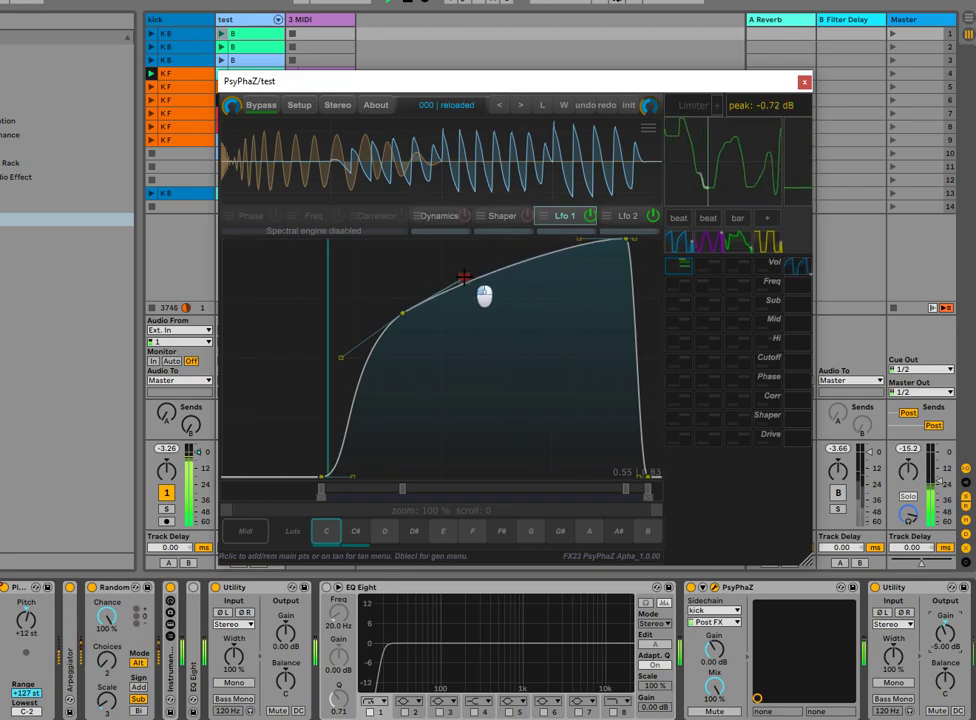
Lower Lfo 1's inner point to about mid-height and bow the segment after it upward as a bezier1 curve.
mouse_move(402, 313)
mouse_down()
mouse_move(388, 370)
mouse_move(408, 357)
mouse_up()
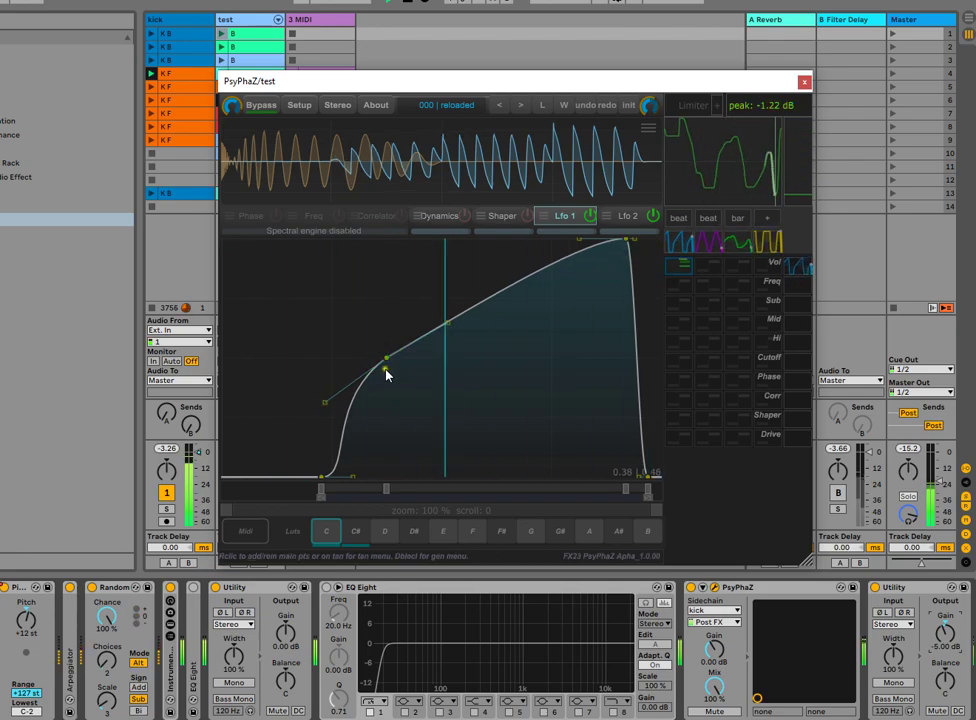
right_click(452, 319)
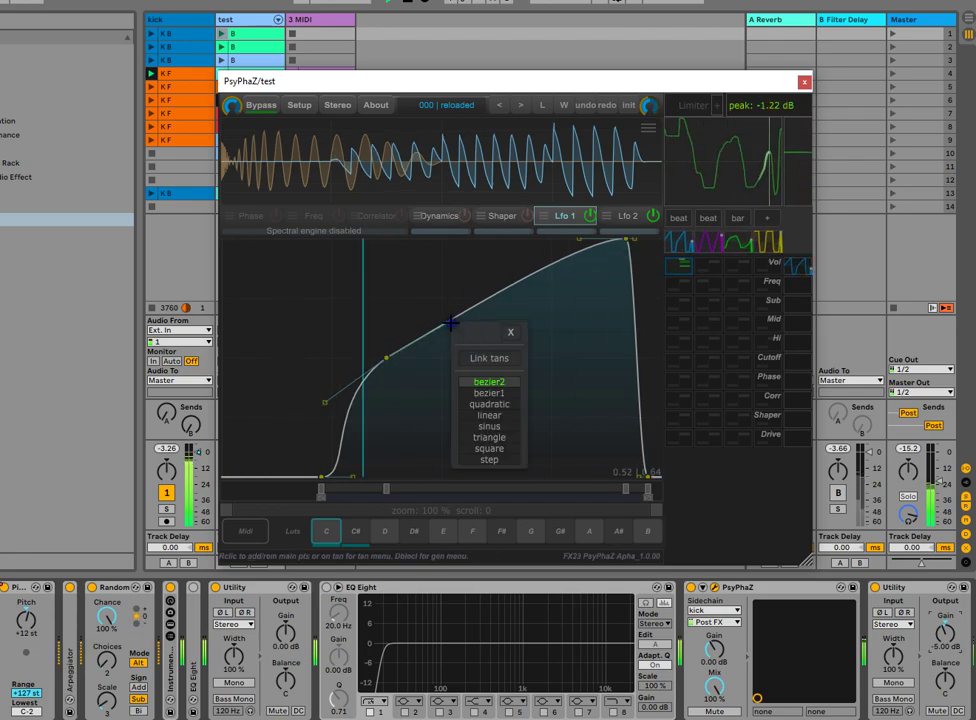
click(513, 391)
drag(446, 323, 444, 268)
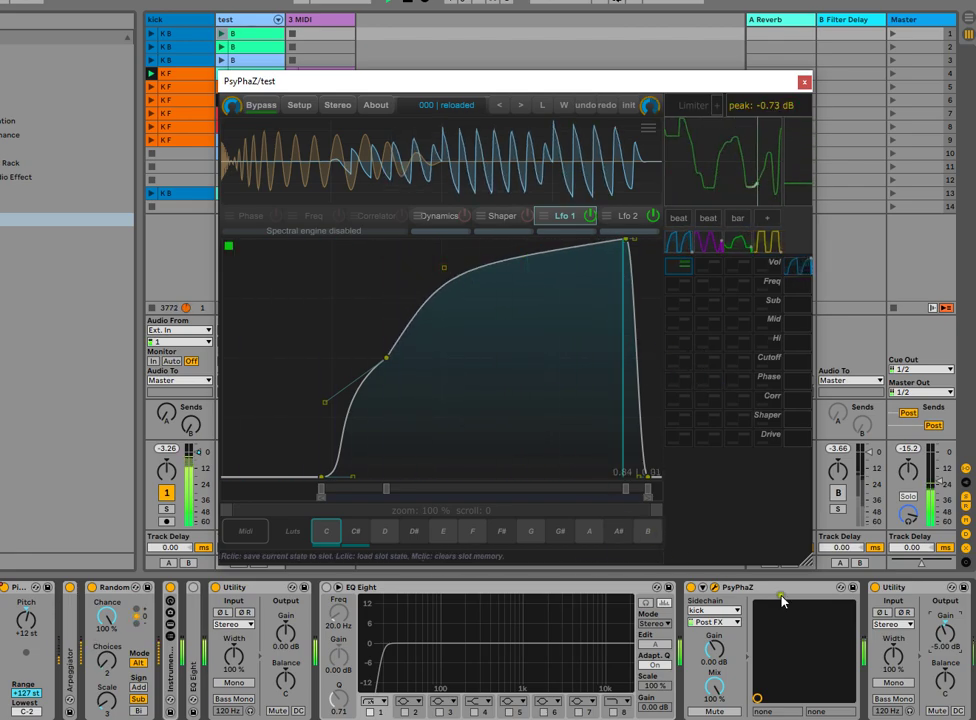
Try an extra point on Lfo 1's upper segment, discard it, and raise the segment's handle to the top of the graph.
right_click(447, 272)
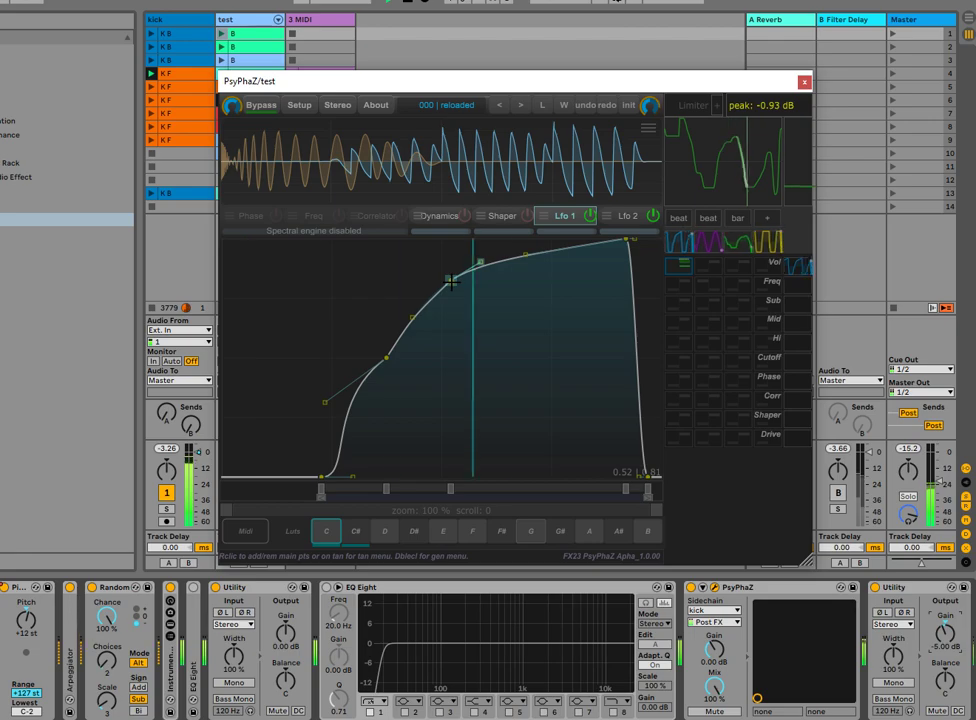
click(586, 105)
drag(461, 262, 418, 241)
right_click(450, 287)
click(476, 346)
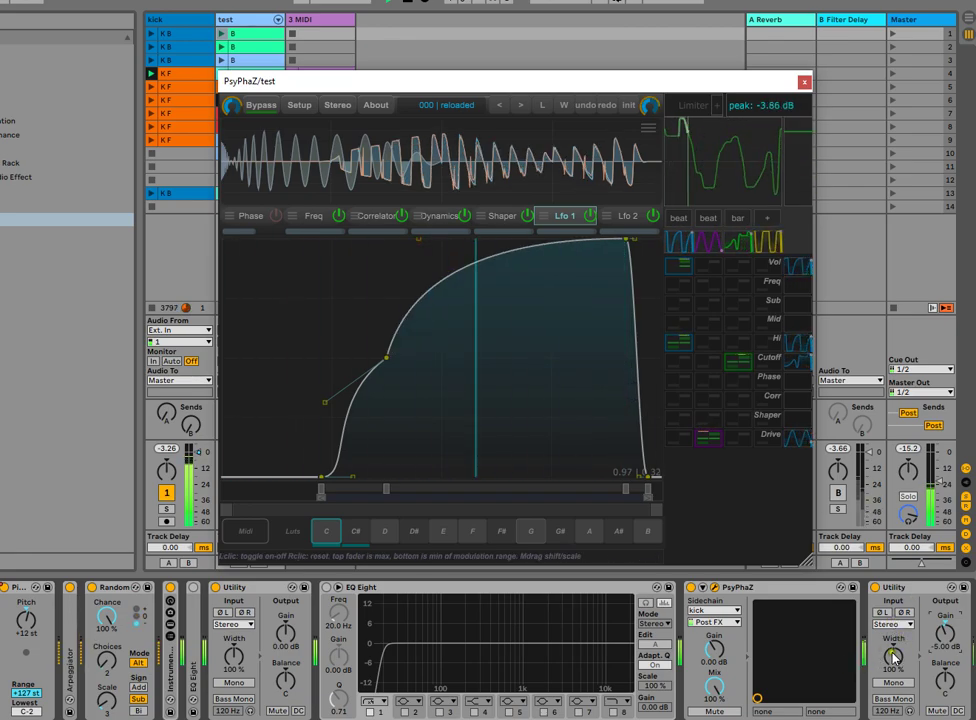
Lower the last Utility's gain to -35.9 dB and turn Lfo 1's upper segment into a linear descent ending at about 0.10.
drag(942, 630, 940, 640)
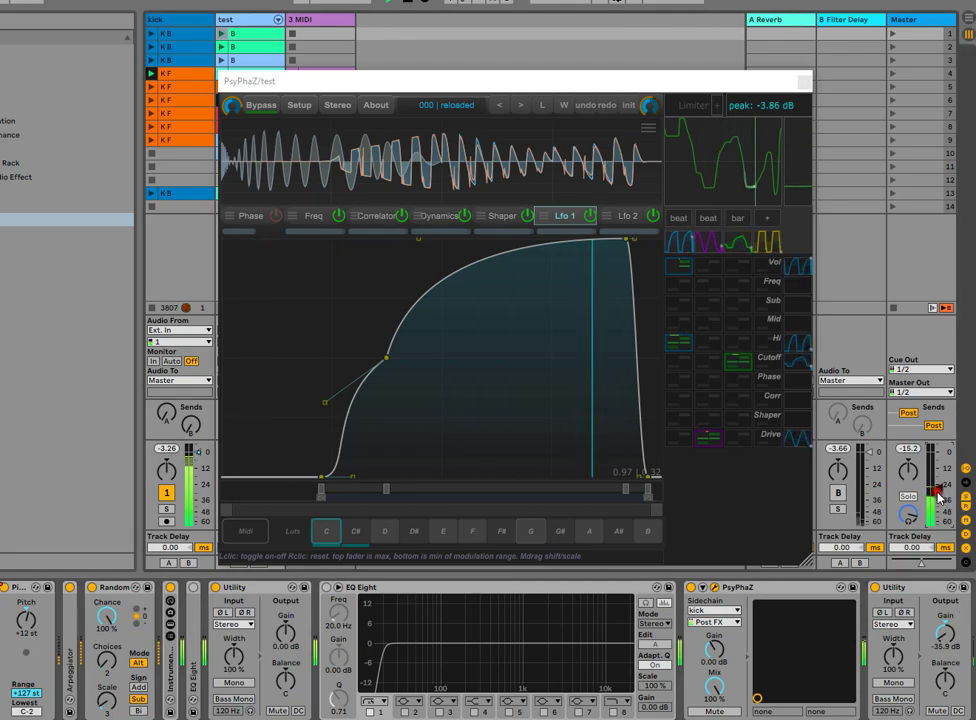
double_click(440, 261)
click(505, 353)
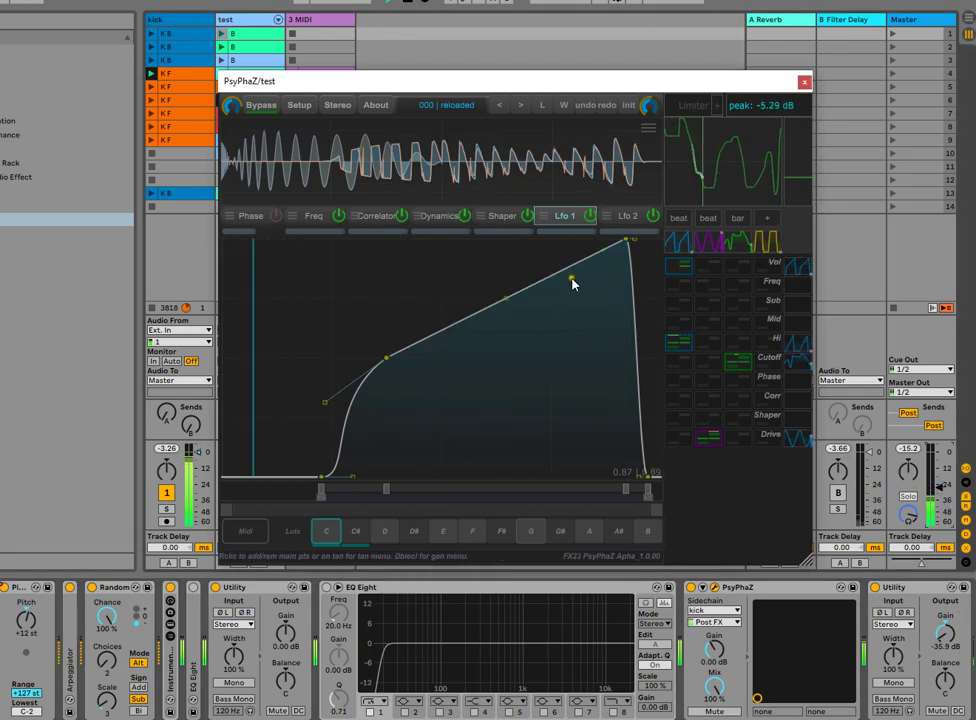
drag(625, 243, 622, 460)
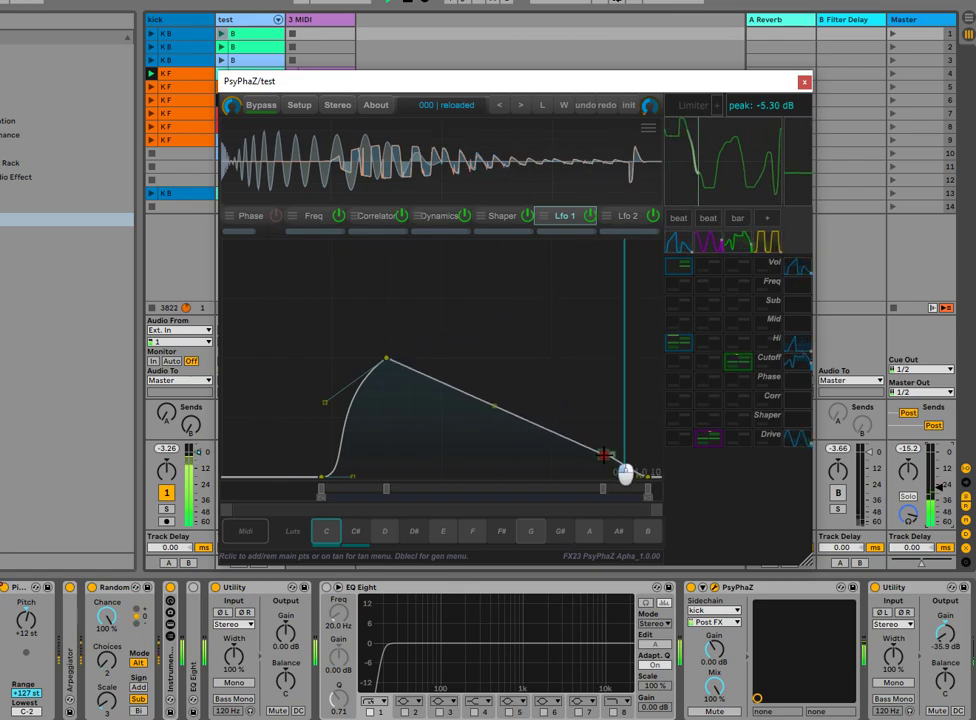
Change Lfo 1's linear segment to sinus with three full-height cycles, raise its end to mid-height and narrow it to about 0.36–0.63 horizontally.
double_click(493, 407)
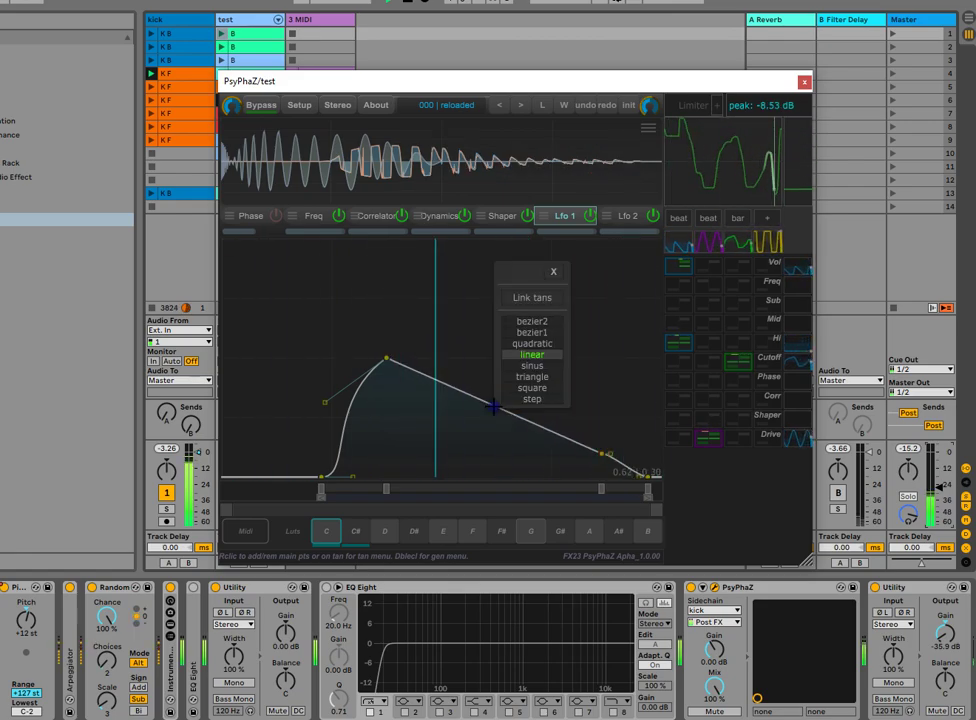
click(540, 369)
drag(604, 452, 628, 375)
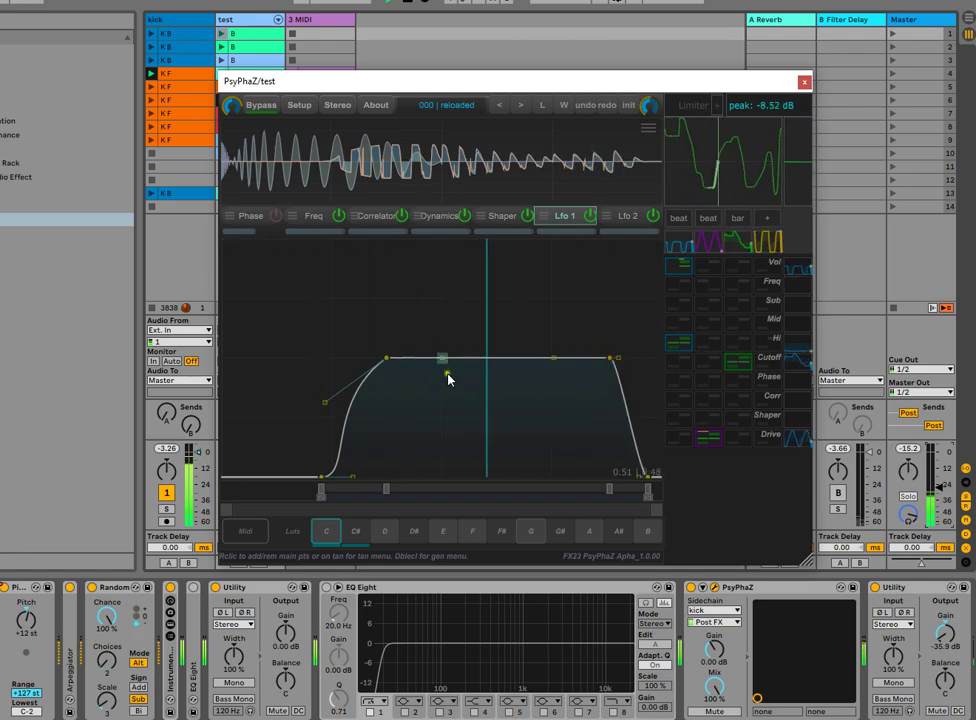
drag(441, 353, 719, 428)
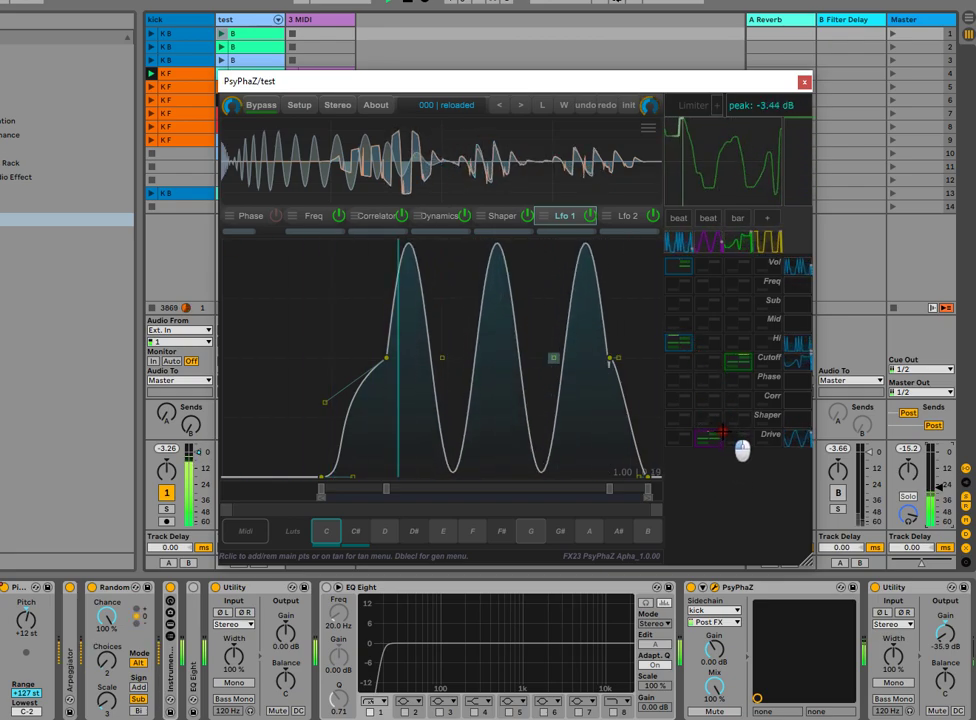
drag(606, 357, 512, 375)
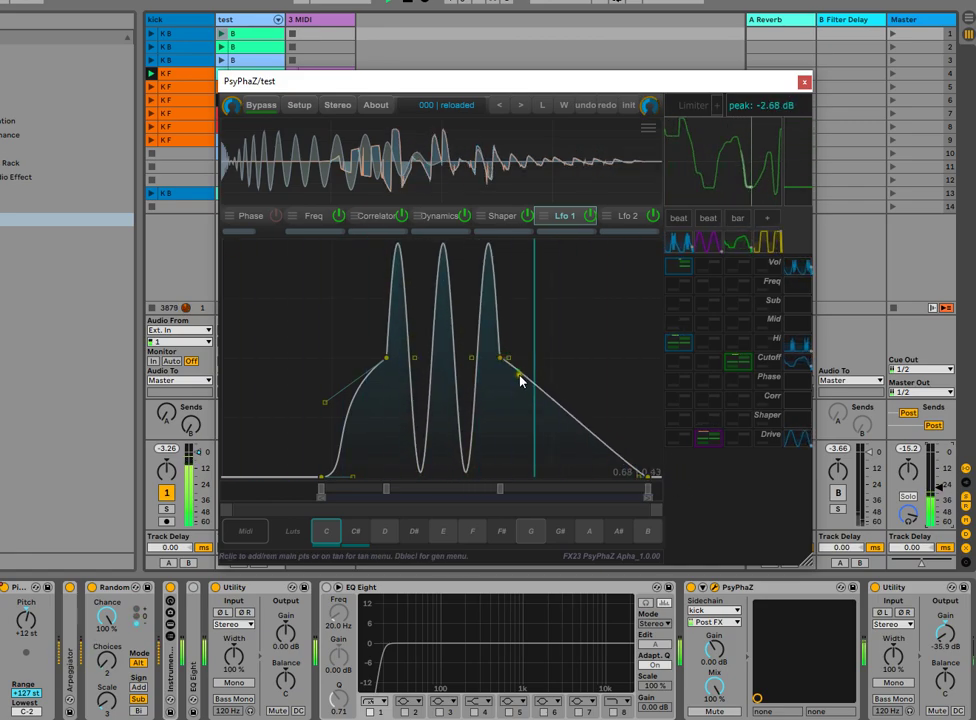
drag(381, 355, 405, 368)
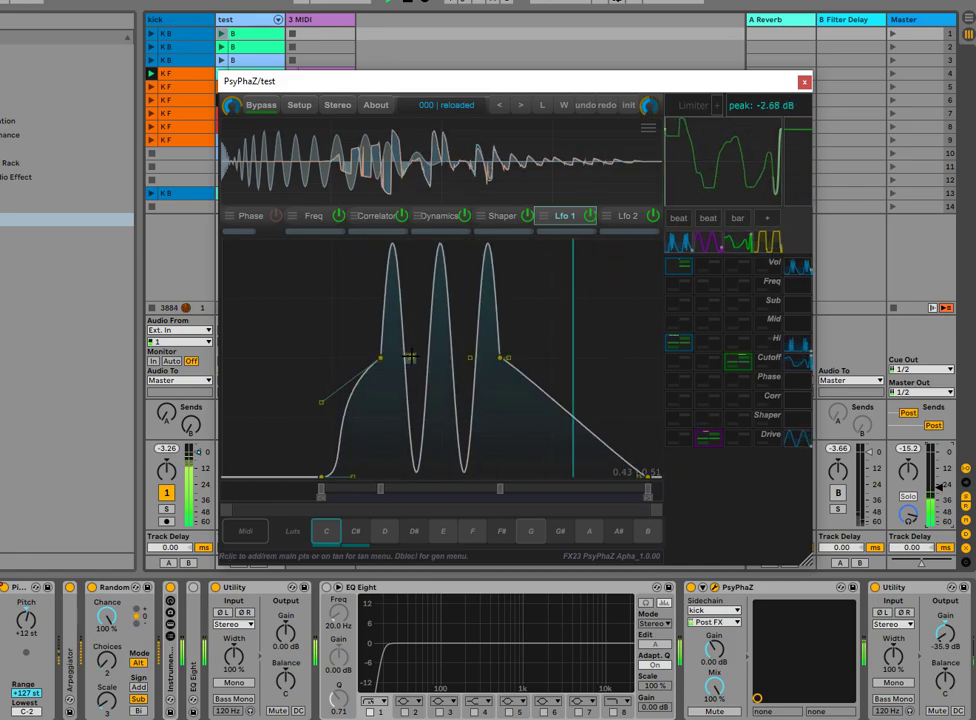
Try the triangle and square types on Lfo 1's middle segment, and set it to step.
right_click(411, 356)
click(456, 326)
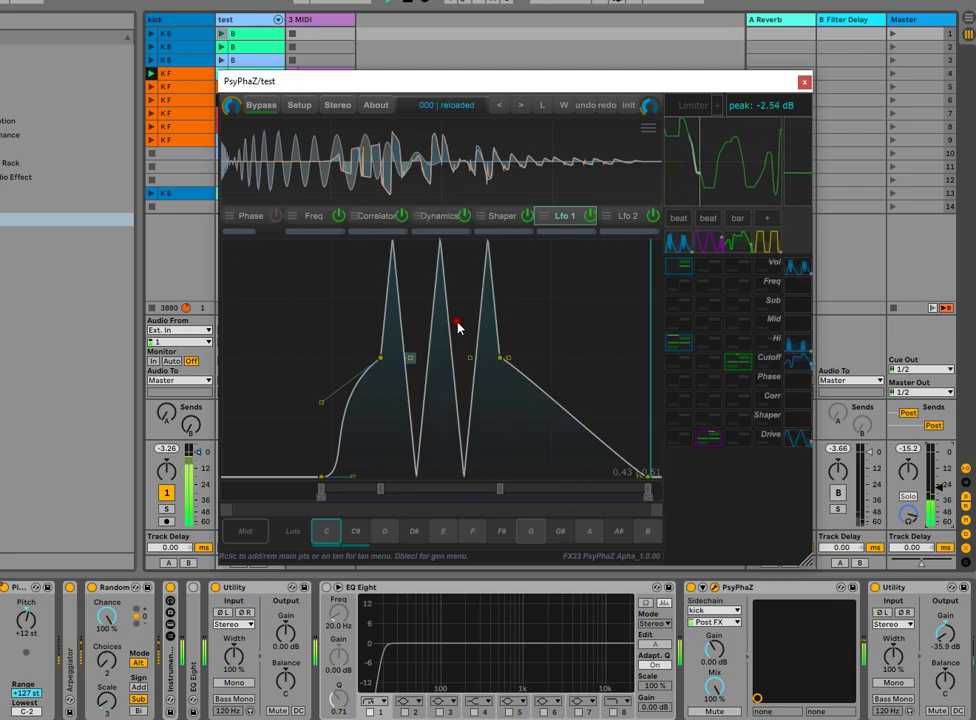
right_click(416, 348)
click(462, 341)
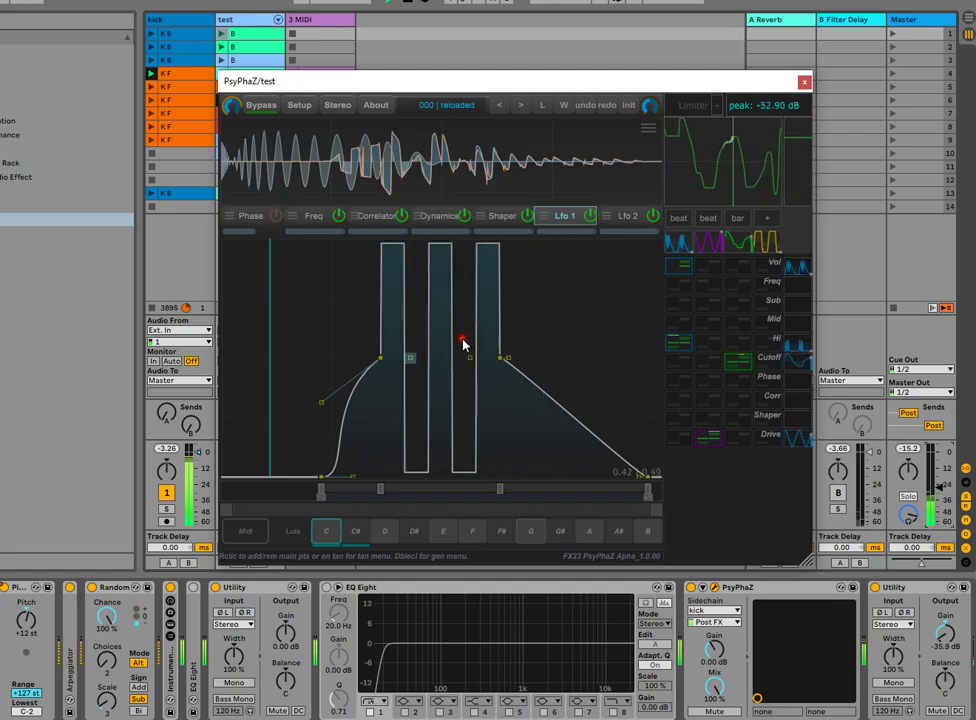
right_click(409, 356)
click(442, 350)
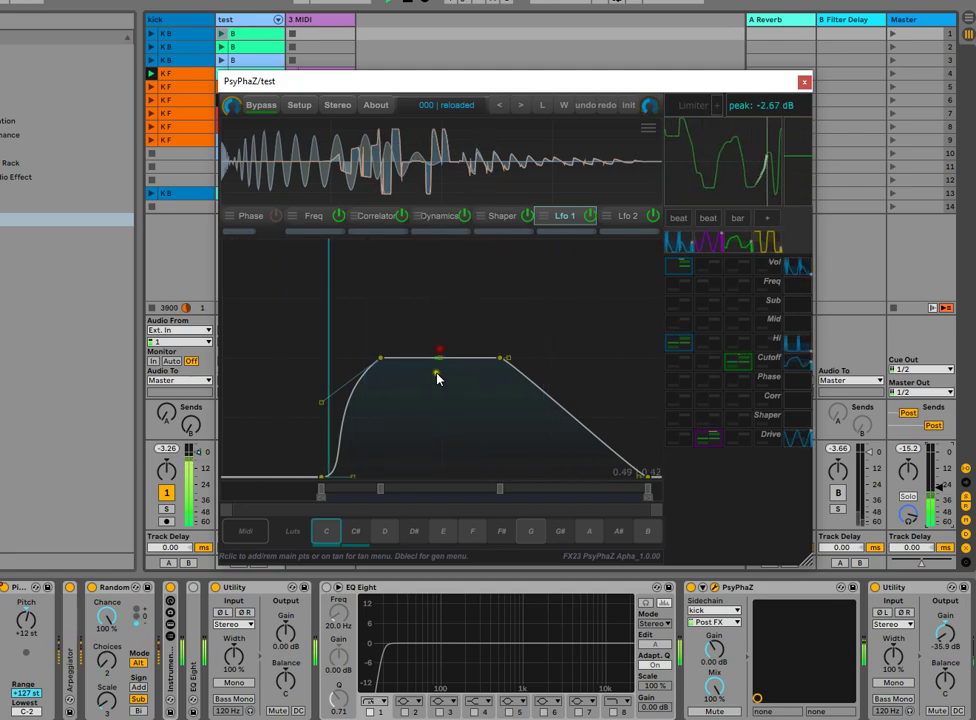
Raise the step segment near the graph's top, end it at about 0.50, and pull up a rounded peak at about 0.69, 0.79.
drag(494, 360, 442, 352)
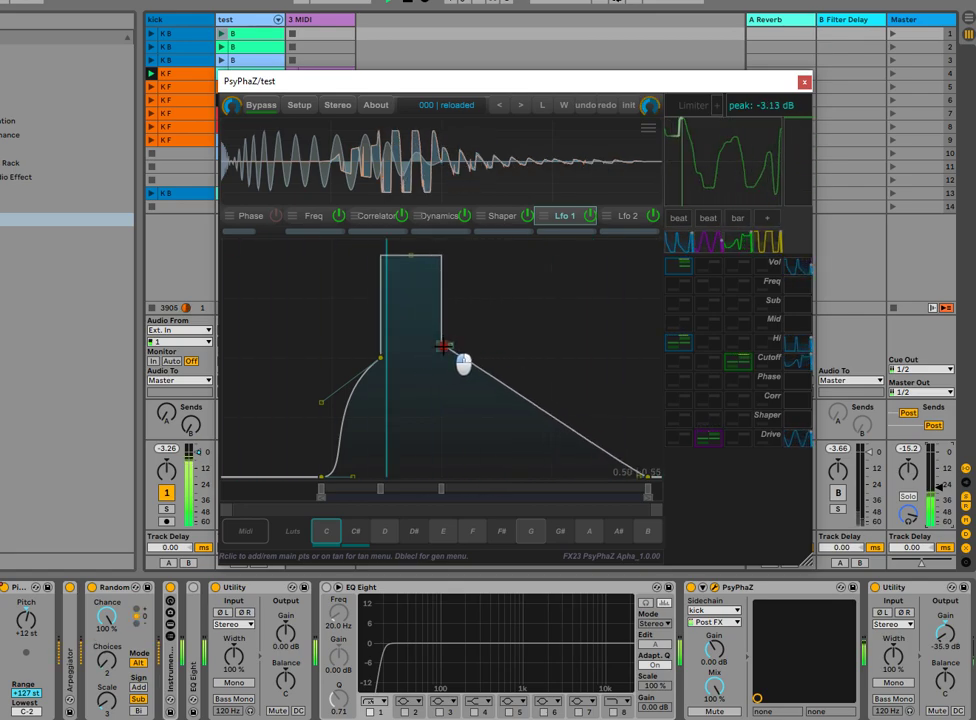
drag(532, 415, 592, 321)
View the X and Y grid options for the Lfo 1 curve and close them.
right_click(624, 380)
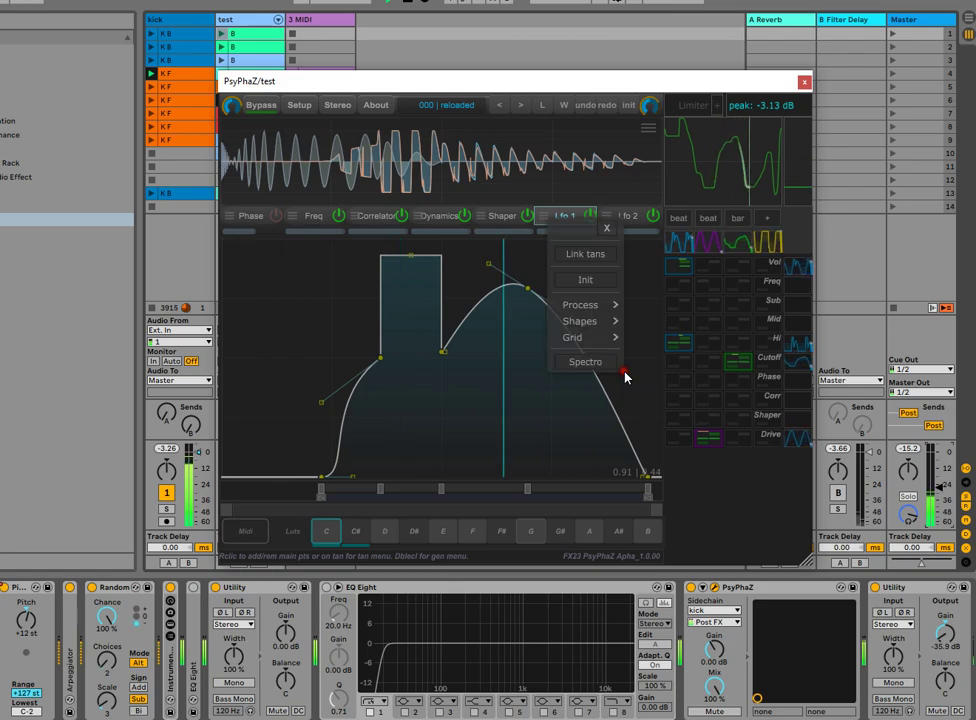
mouse_move(593, 347)
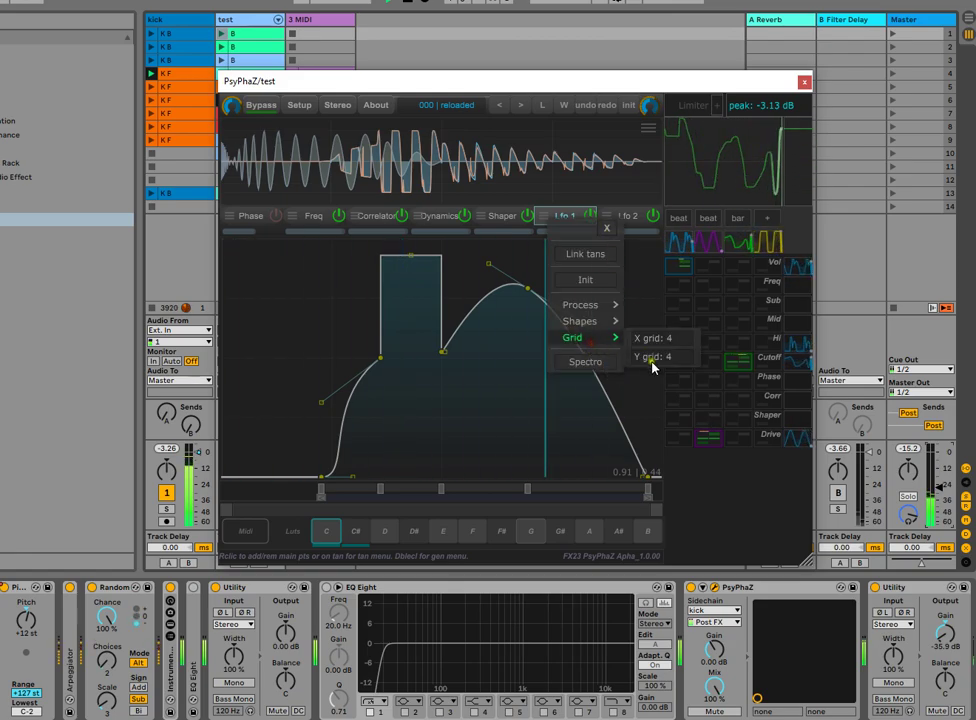
click(668, 357)
click(628, 270)
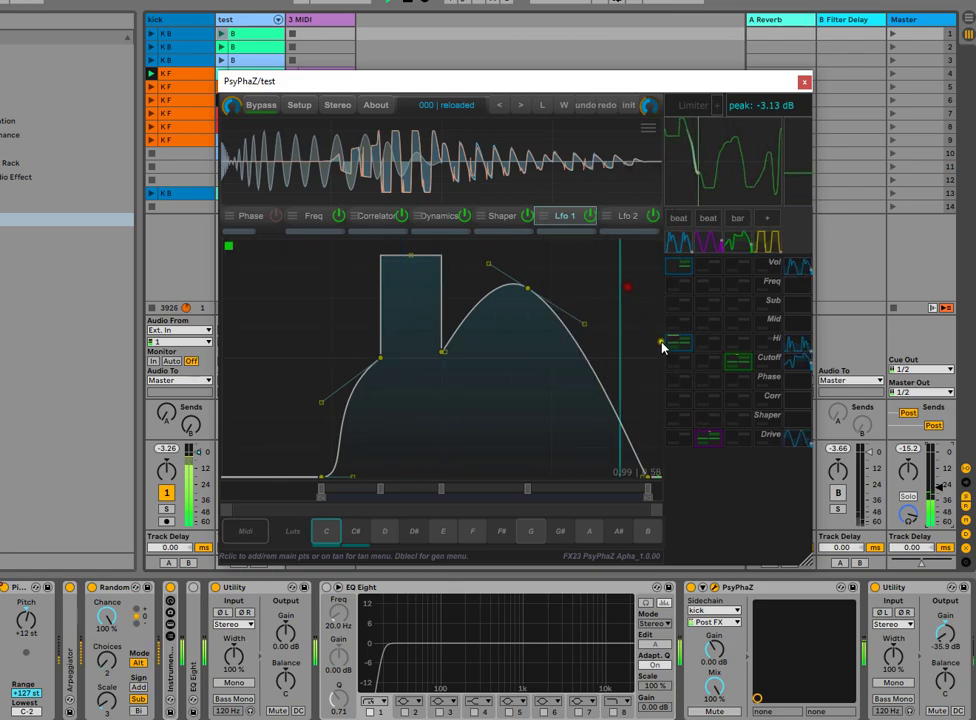
Move Lfo 1's rounded peak to about 0.75, 0.75 and shift the curve's segments earlier with the segments editor.
drag(524, 289, 551, 297)
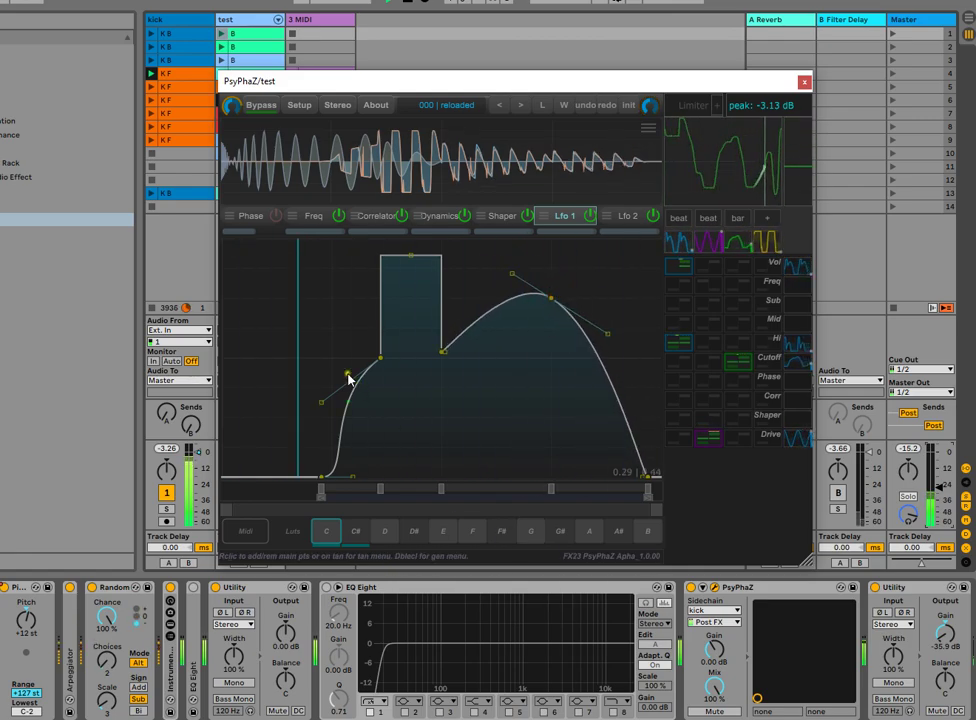
mouse_move(407, 492)
mouse_down()
mouse_move(434, 562)
mouse_move(414, 513)
mouse_up()
drag(557, 493, 479, 490)
drag(627, 499, 580, 512)
Select all of Lfo 1's points, squeeze the selection horizontally from both sides, and reposition it slightly.
click(245, 531)
key(ctrl+a)
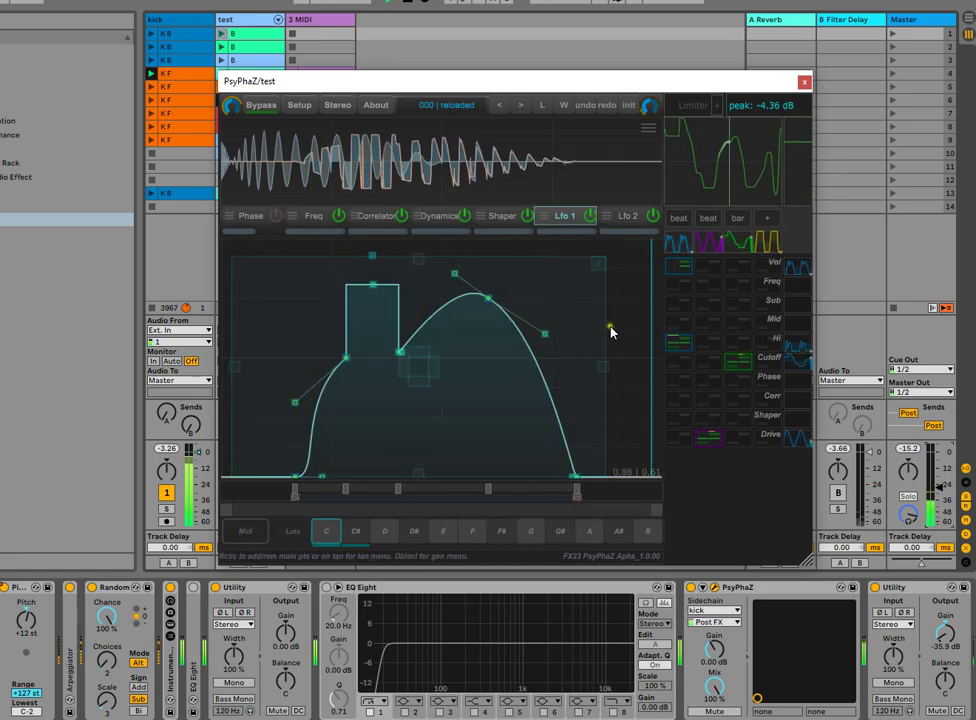
mouse_move(601, 372)
mouse_down()
mouse_move(390, 394)
mouse_move(584, 375)
mouse_up()
drag(233, 372, 283, 368)
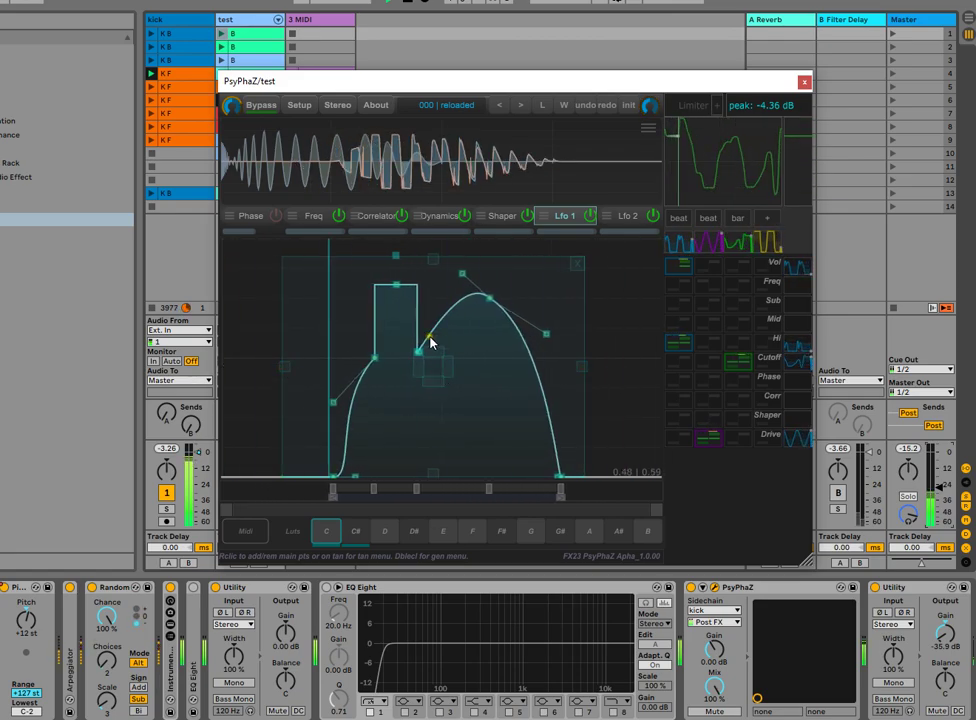
drag(436, 381, 294, 375)
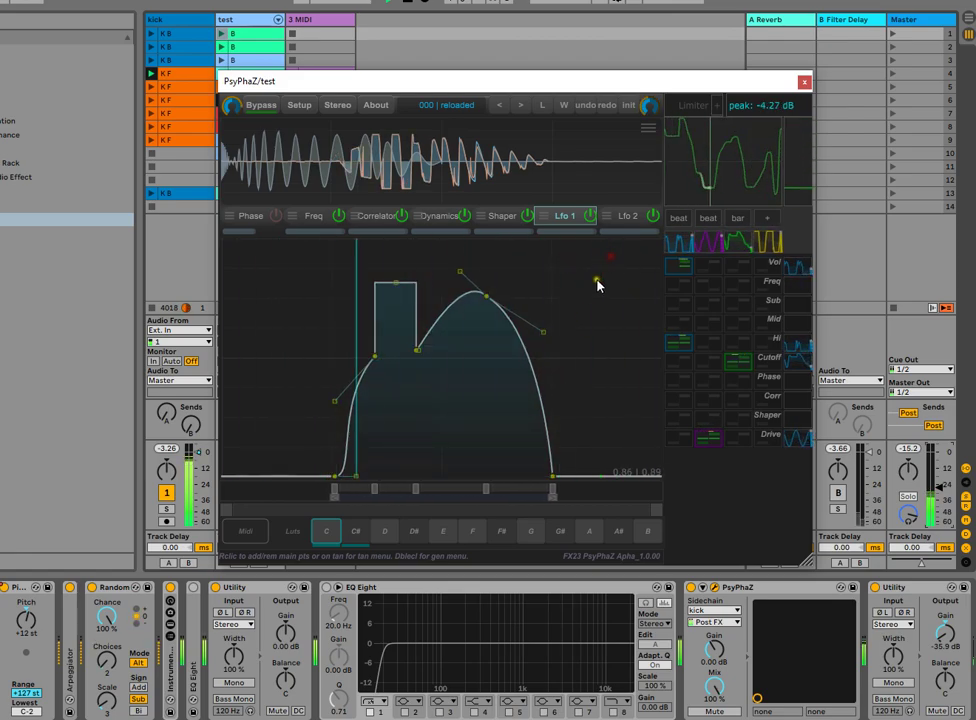
Box-select all of Lfo 1's points and clear the selection.
drag(581, 307, 325, 485)
click(603, 298)
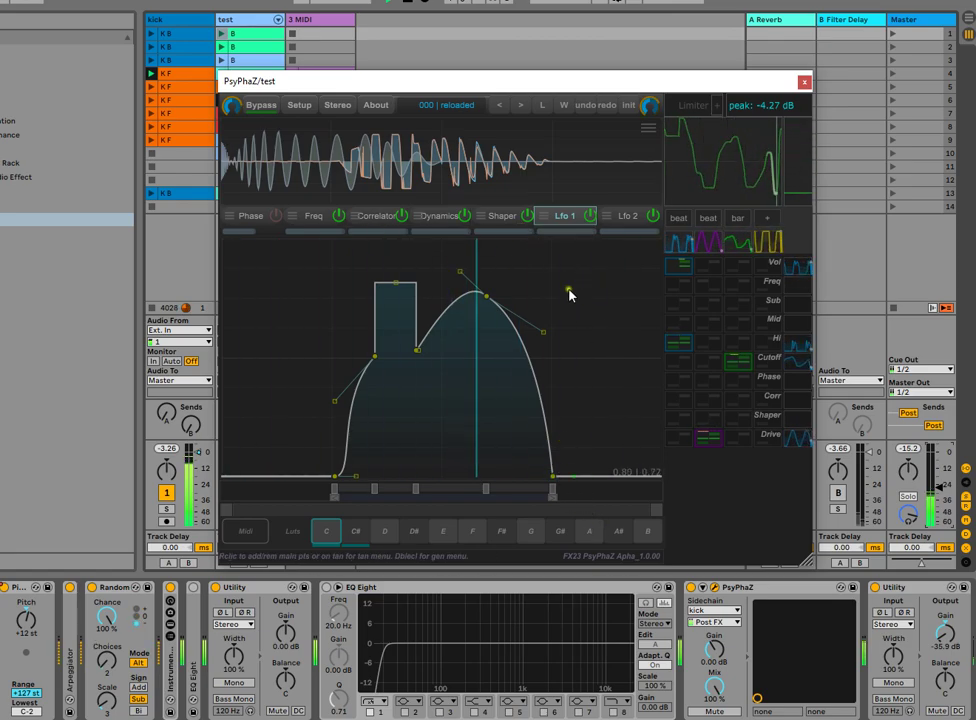
drag(605, 305, 283, 392)
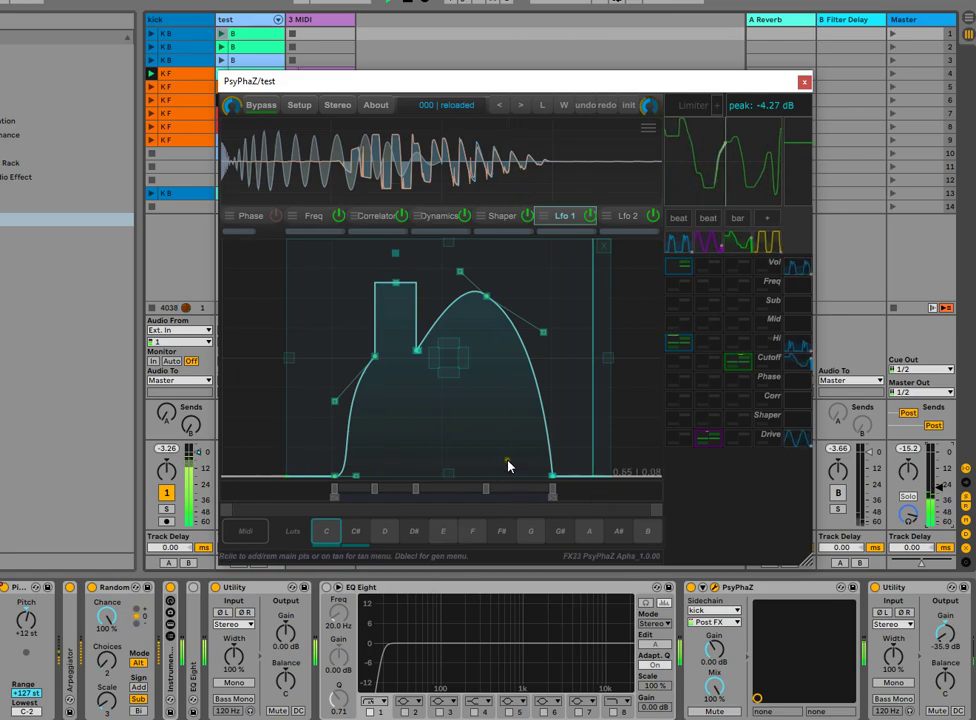
click(607, 260)
Slide Lfo 1's inner segment and scale the segments in the segments editor, compressing the shape to about 0.34–0.66.
drag(515, 490, 451, 490)
scroll(451, 491, up, 2)
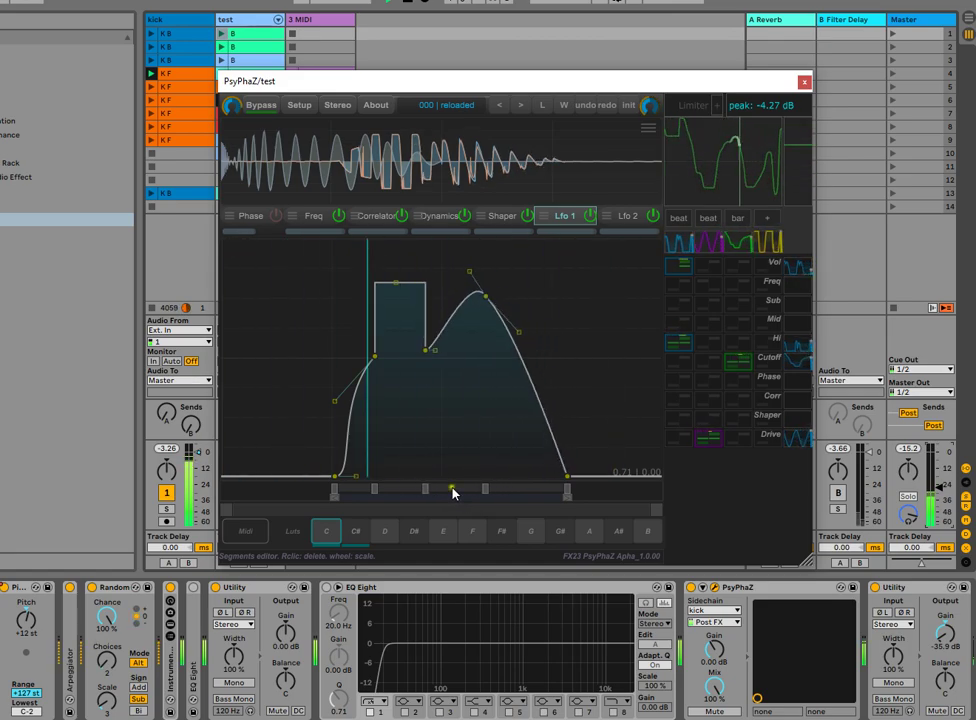
scroll(453, 495, down, 4)
scroll(453, 500, down, 2)
scroll(451, 500, up, 2)
scroll(450, 500, down, 2)
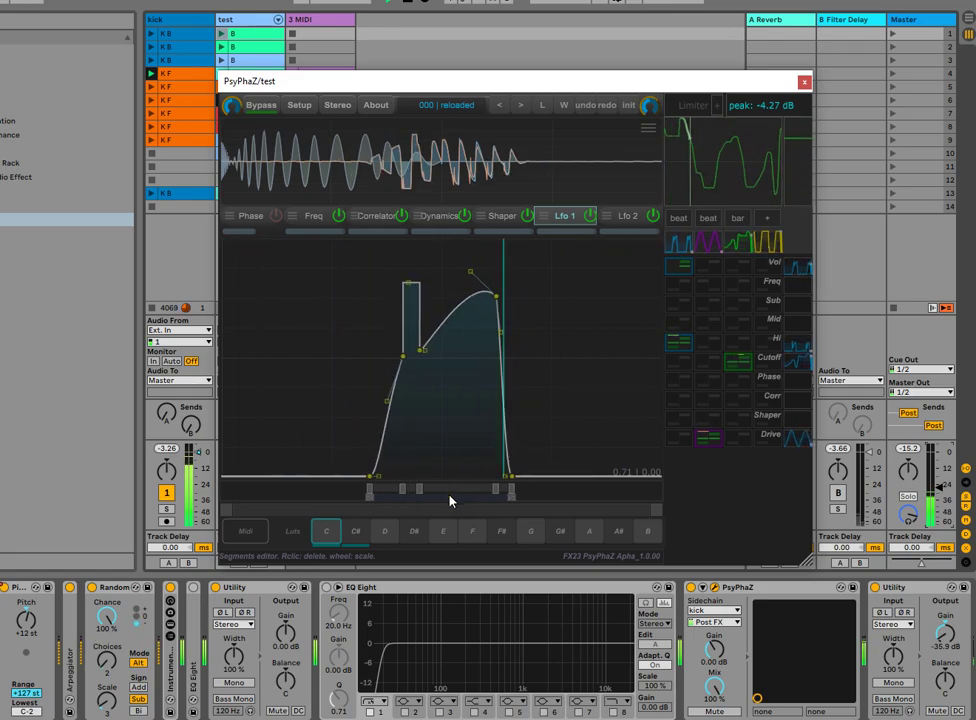
scroll(453, 505, up, 2)
Lower Lfo 1's rounded peak to about 0.70 in height and stretch the whole shape across the full graph width.
drag(497, 297, 505, 341)
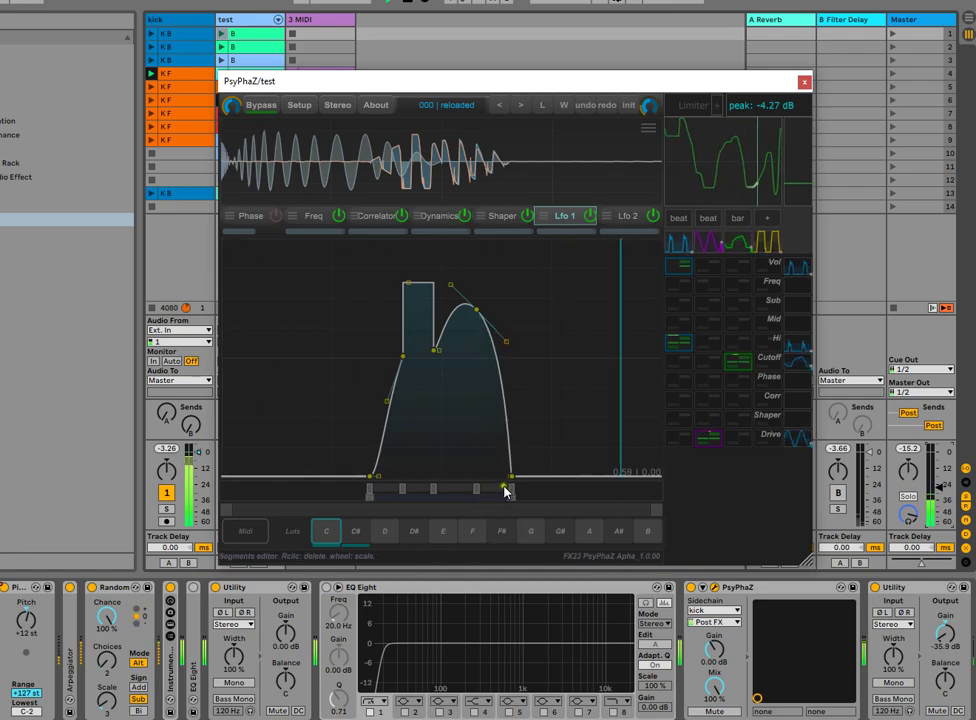
scroll(515, 500, up, 3)
drag(370, 494, 233, 527)
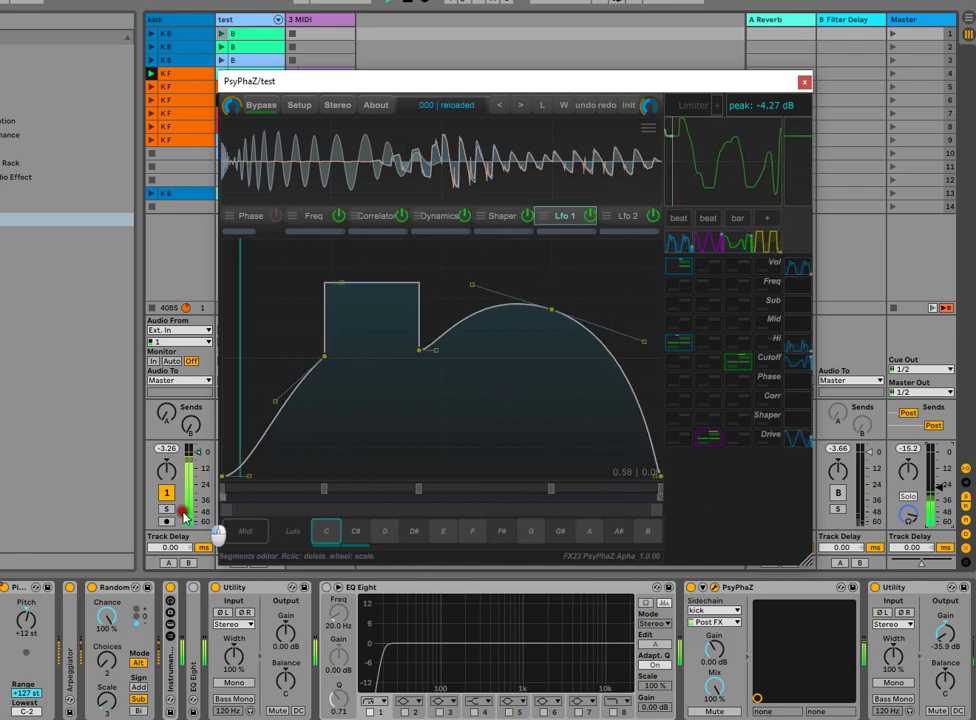
mouse_move(405, 487)
mouse_down()
mouse_move(479, 492)
mouse_move(448, 490)
mouse_up()
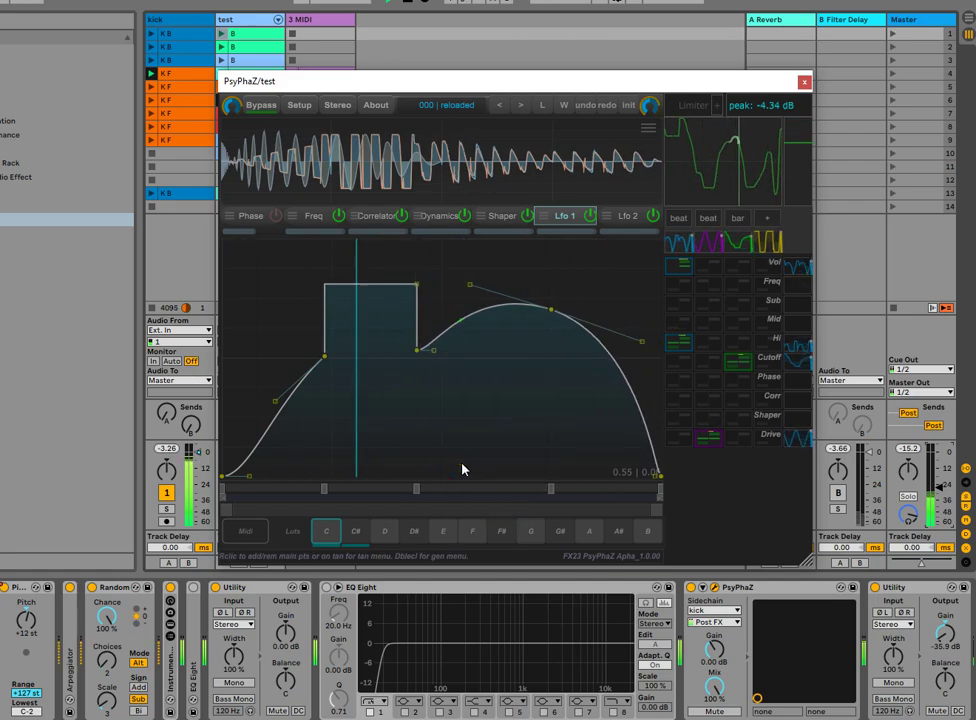
Initialise the Lfo 1 curve and apply the Sin 5 shape.
double_click(601, 262)
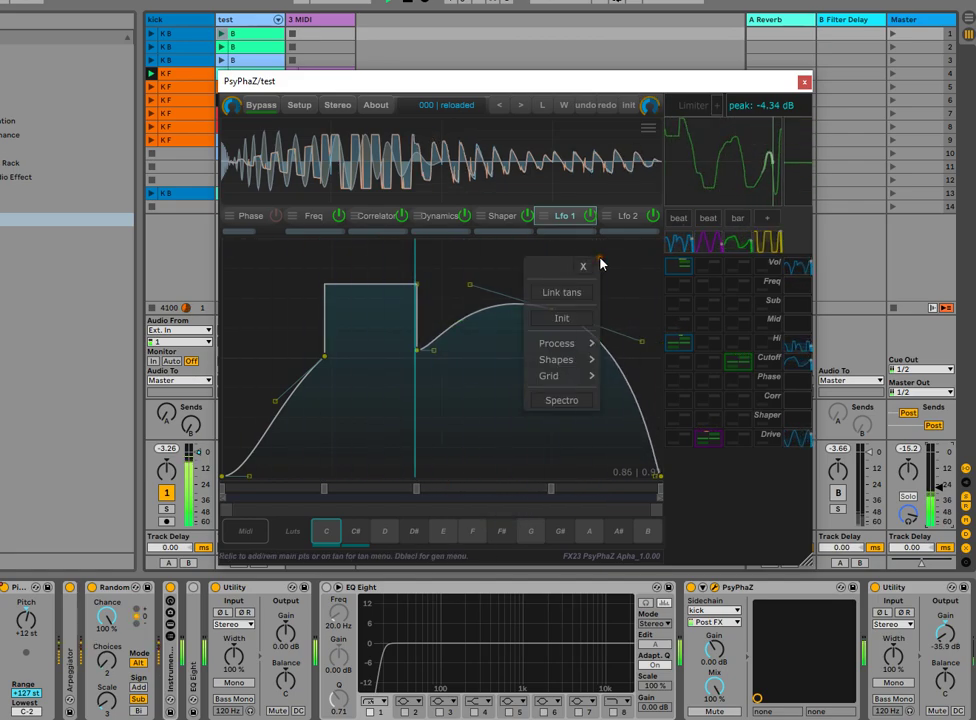
click(566, 320)
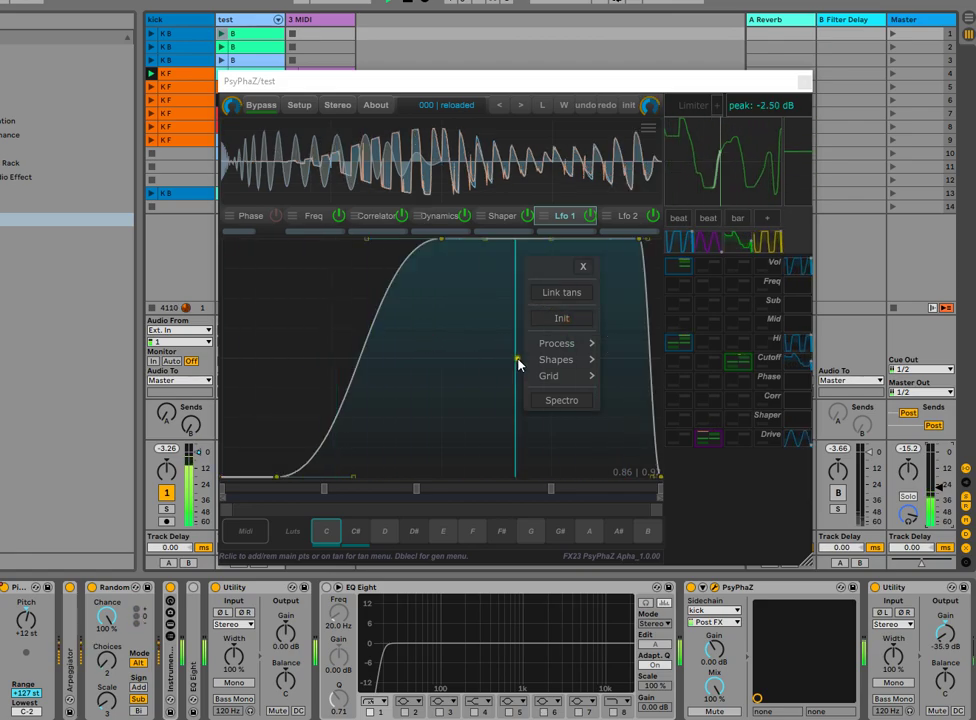
mouse_move(569, 366)
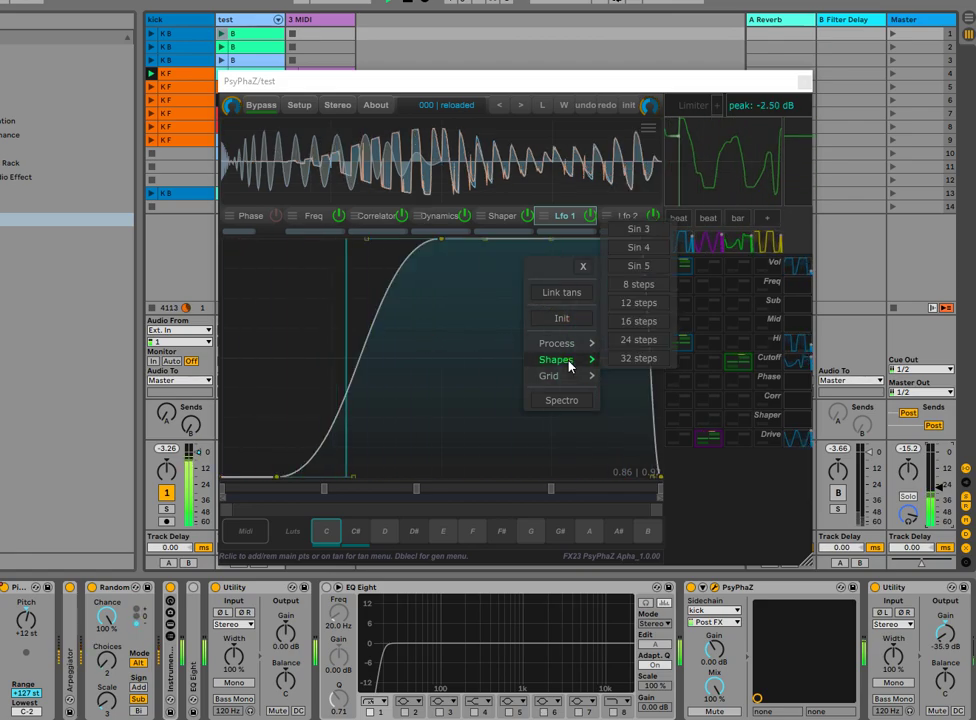
click(637, 268)
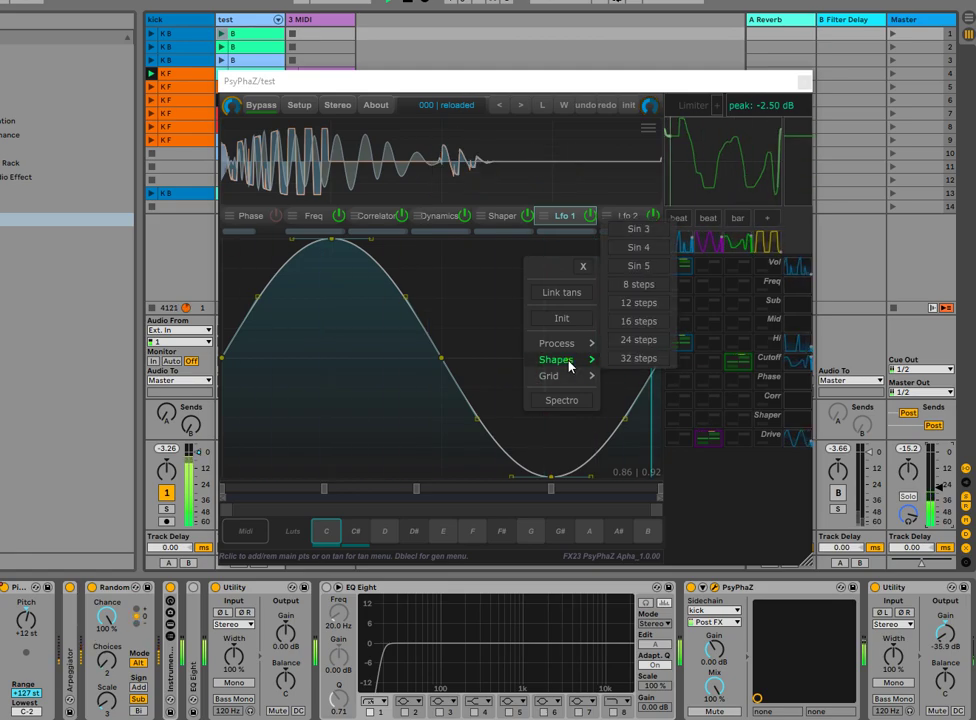
Apply the 16 steps shape to Lfo 1, lower its seventh step to about 0.18 and raise its tenth to about 0.79.
click(639, 322)
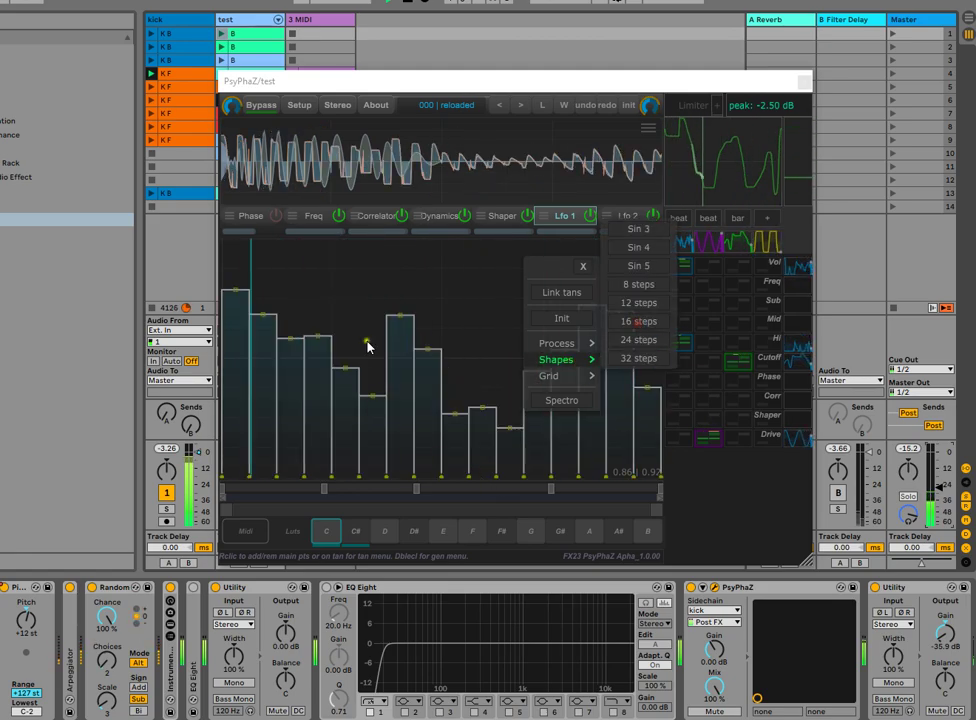
drag(399, 317, 400, 434)
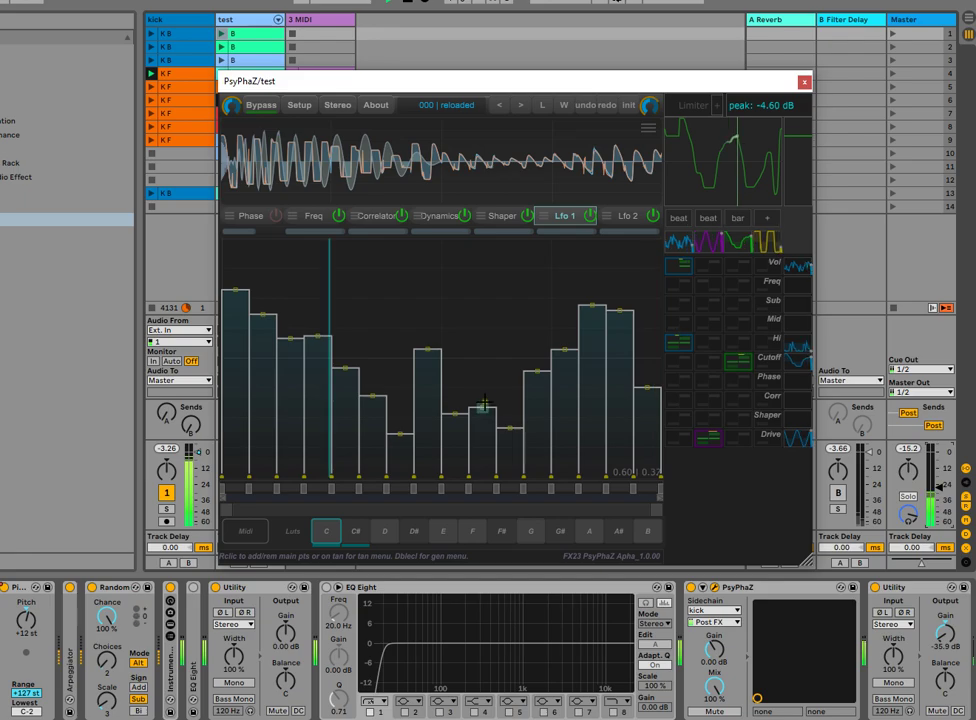
drag(484, 404, 473, 297)
View the loop settings of Lfo 2 and Lfo 1, and close them.
click(610, 219)
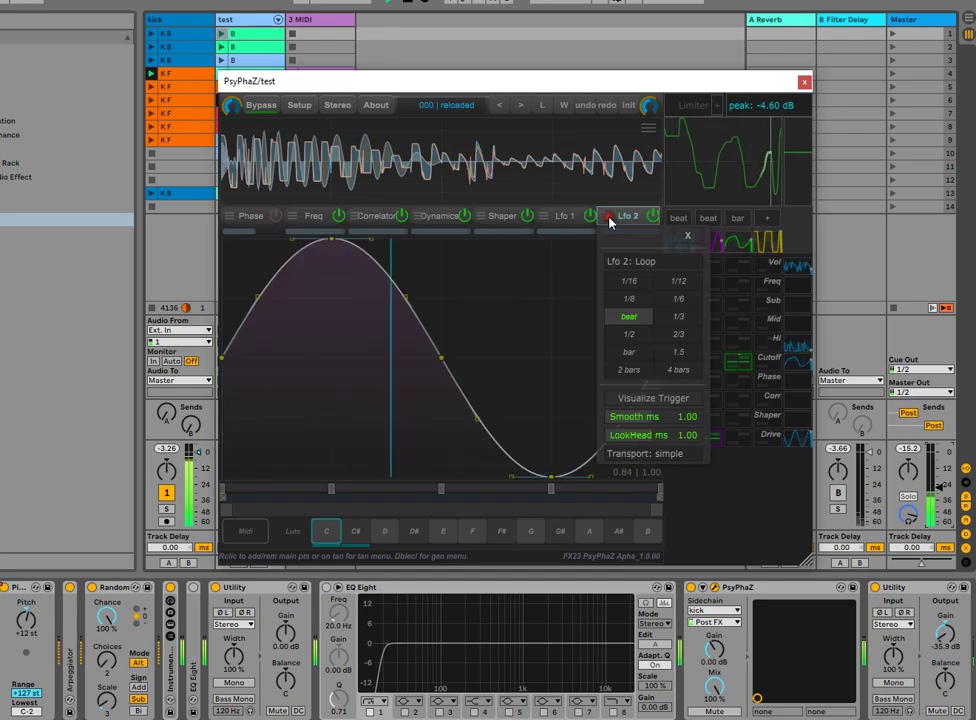
click(548, 221)
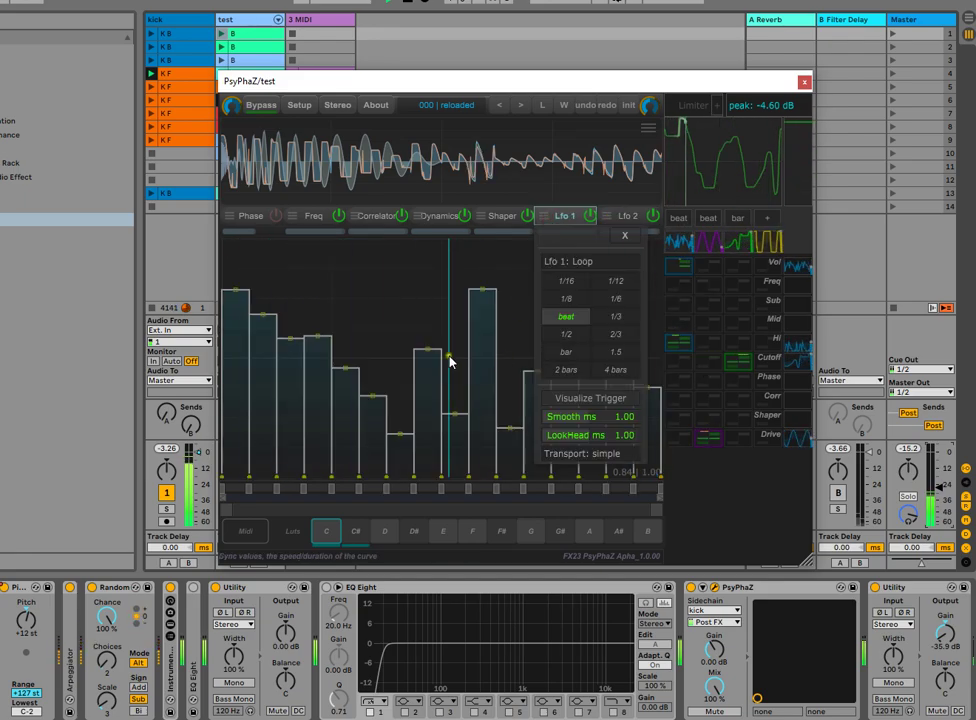
click(540, 283)
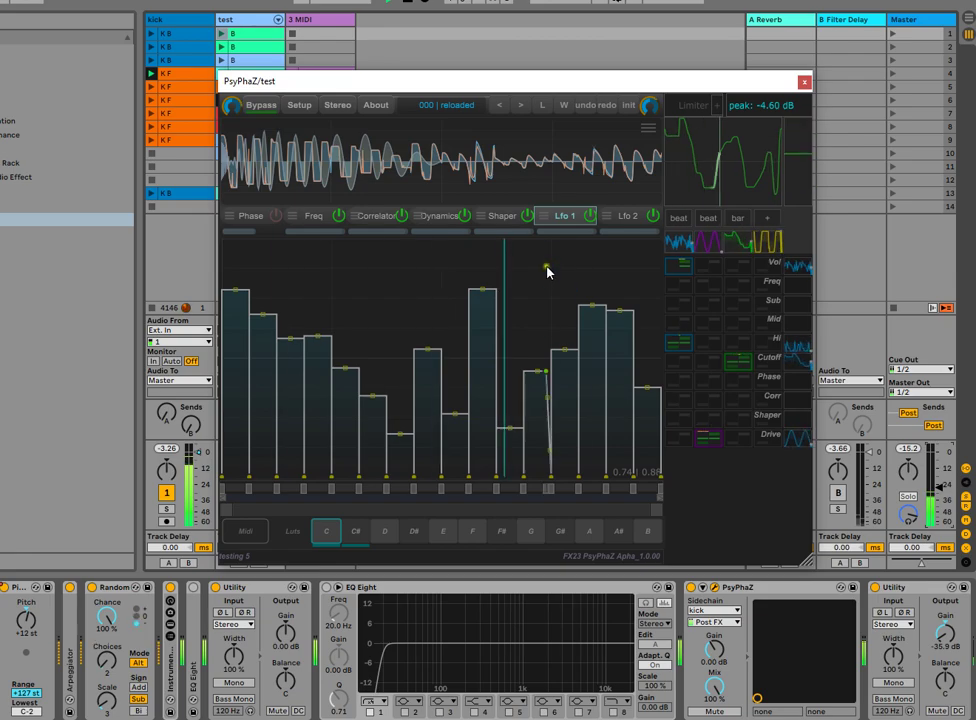
Replace Lfo 1's stepped curve with the Sin 3 shape.
right_click(547, 271)
mouse_move(530, 370)
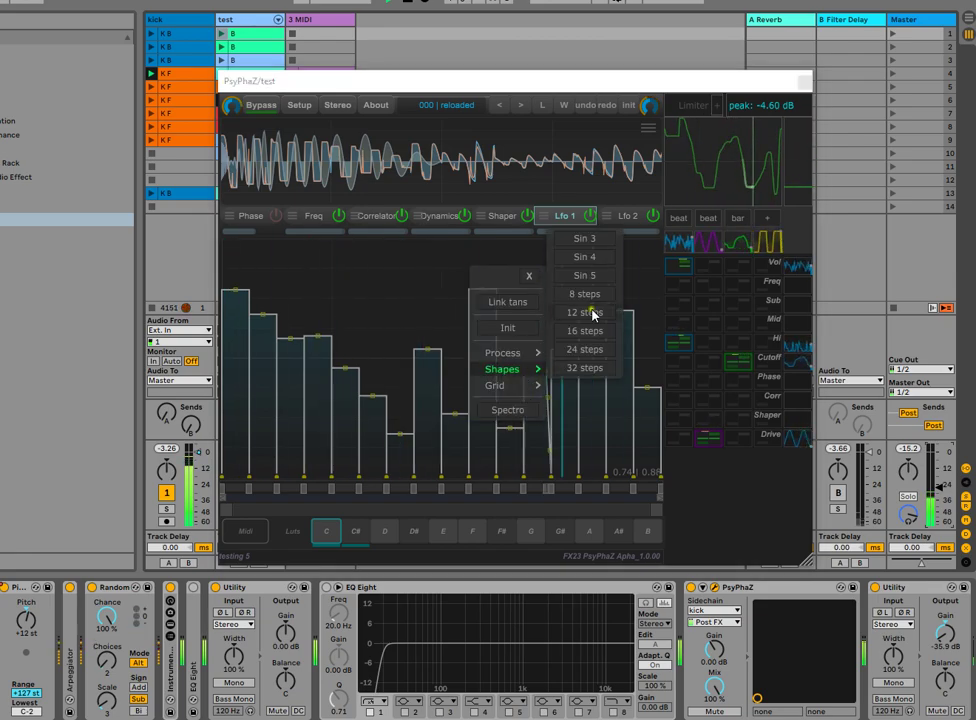
click(583, 240)
click(416, 302)
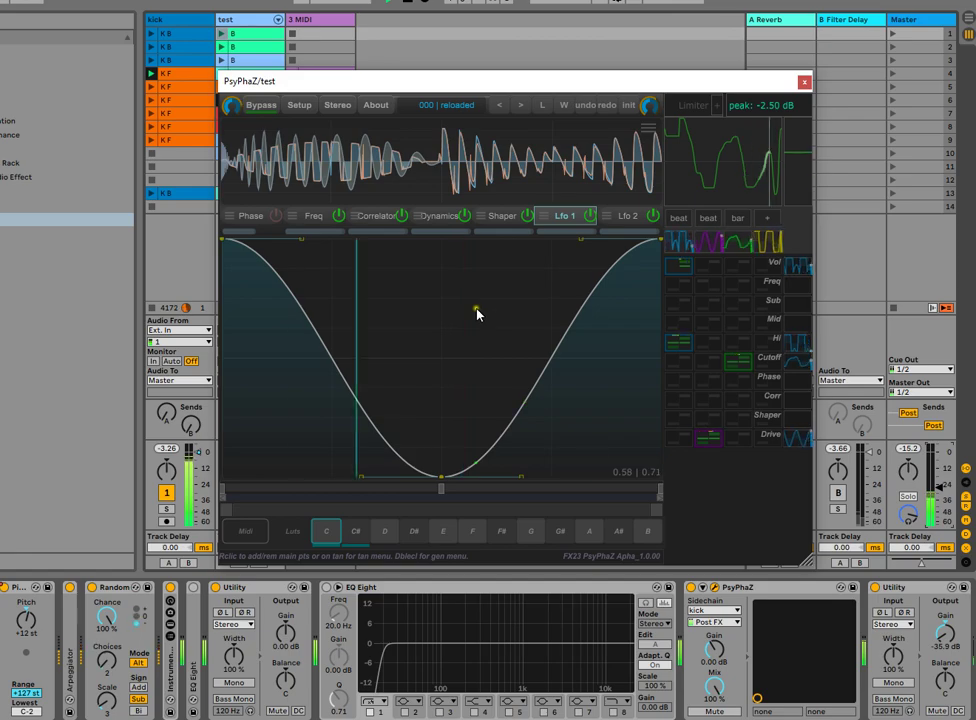
Apply the Double size process twice to the Lfo 1 curve.
right_click(513, 299)
mouse_move(568, 380)
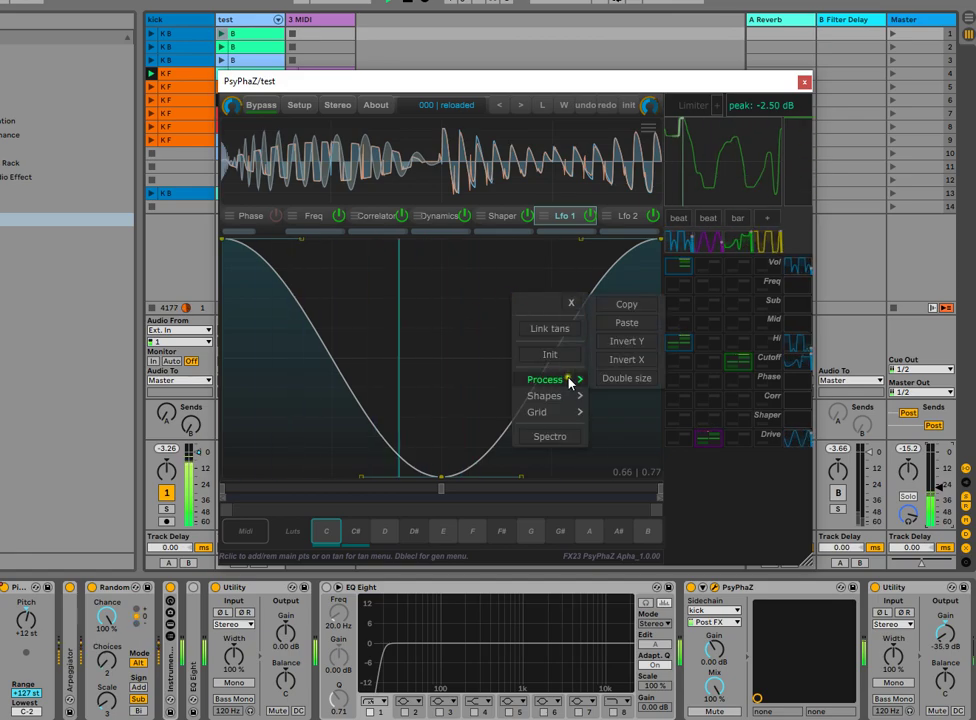
click(642, 380)
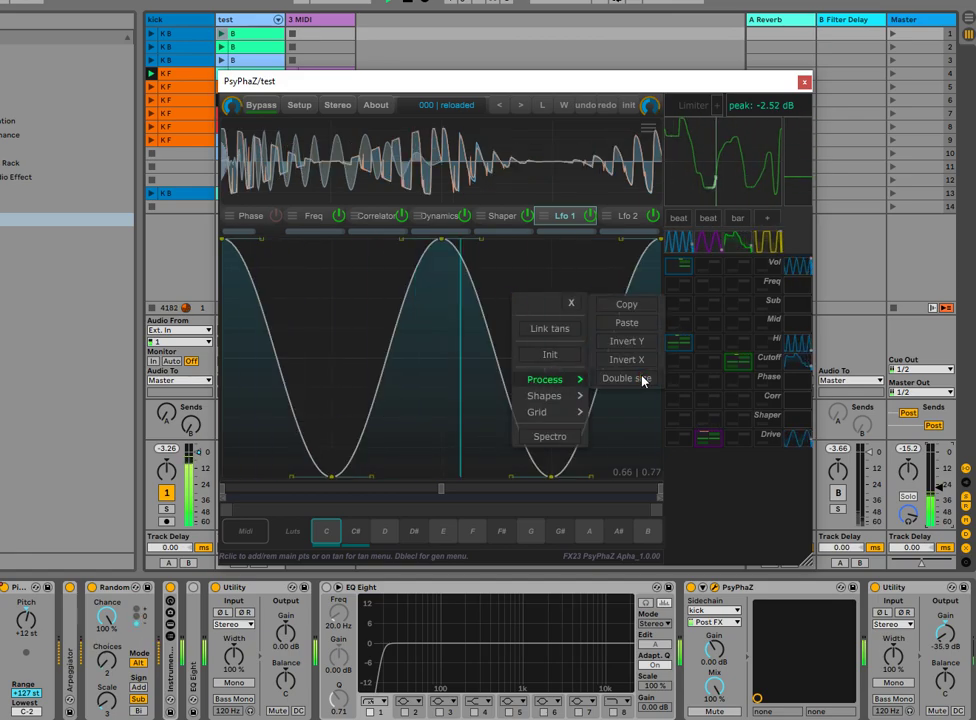
click(642, 380)
Set Lfo 1's loop length to bar, and lower its fourth peak to about 0.50 and its end point to about 0.61.
drag(551, 243, 551, 357)
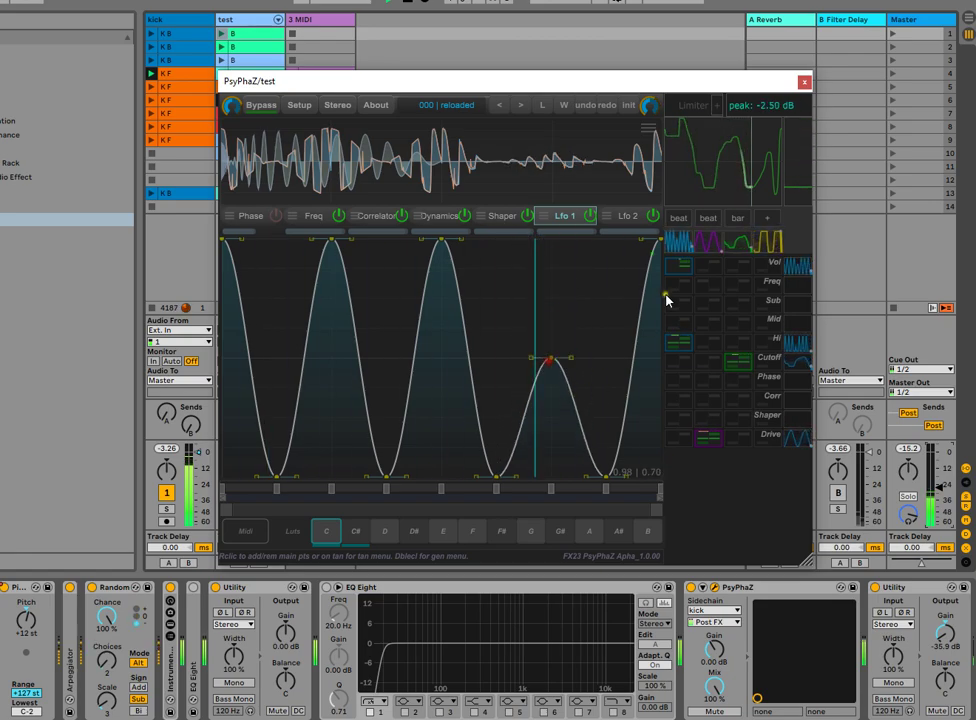
click(678, 217)
click(615, 325)
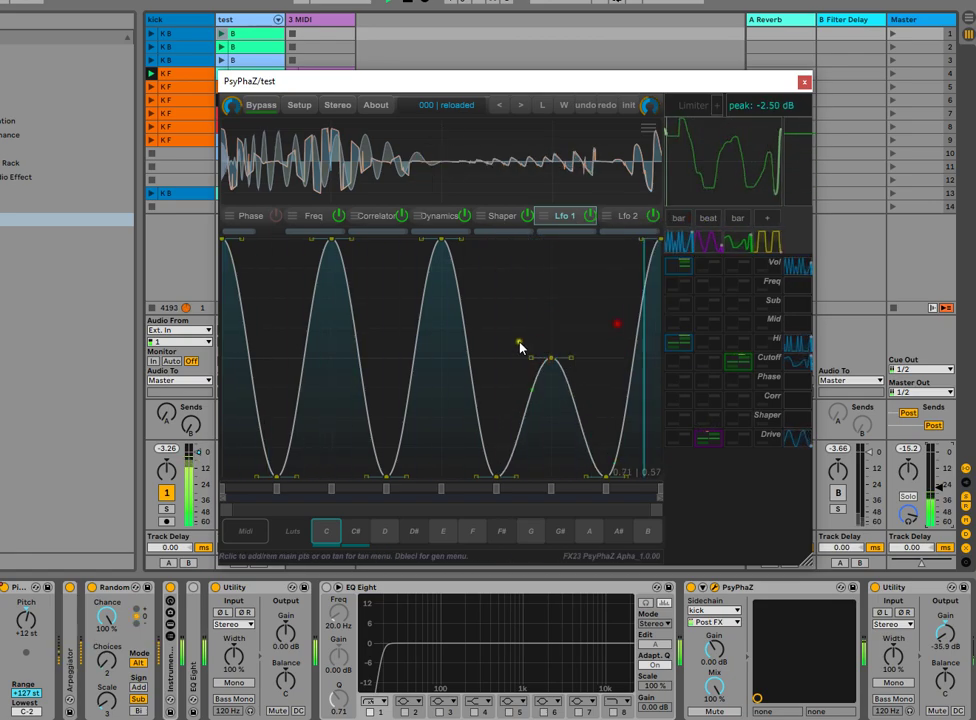
drag(657, 240, 657, 332)
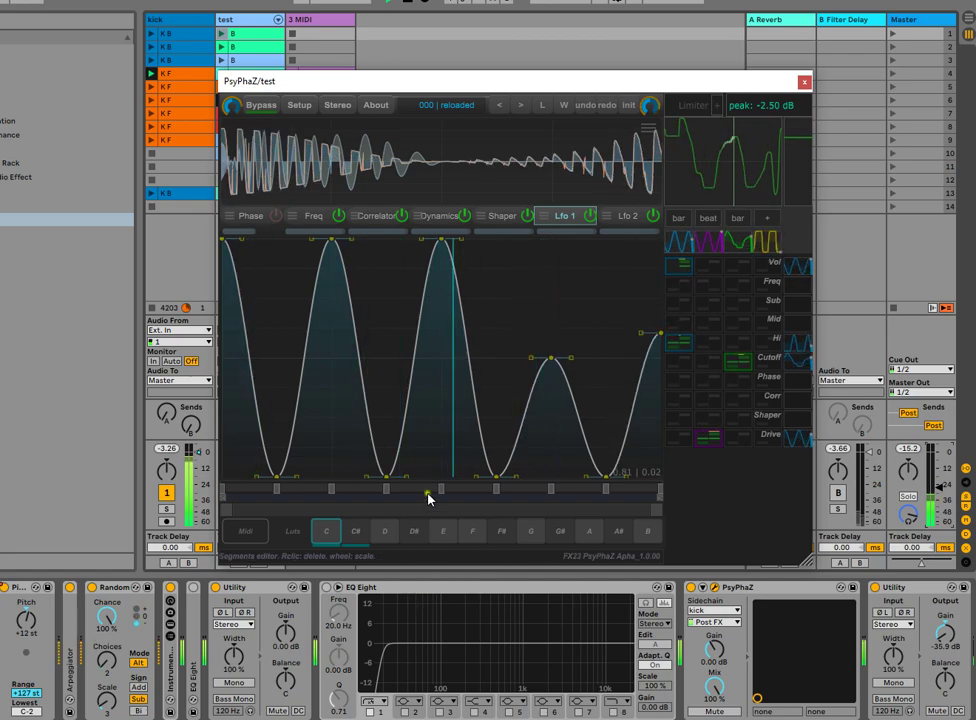
Try the fx transport display on Lfo 1 and return it to simple.
click(538, 219)
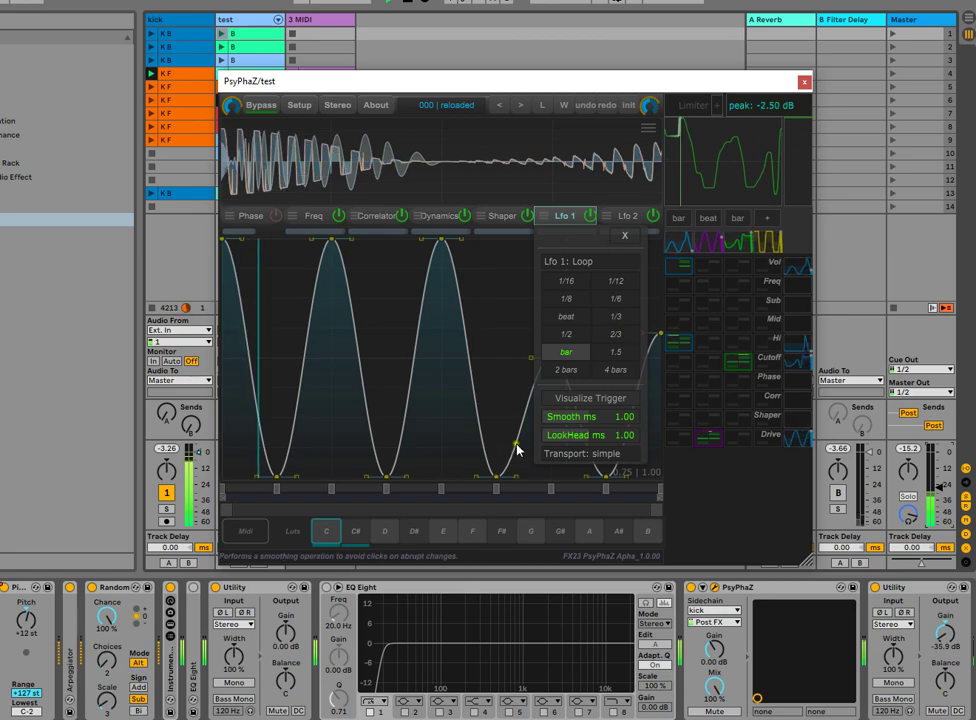
click(590, 462)
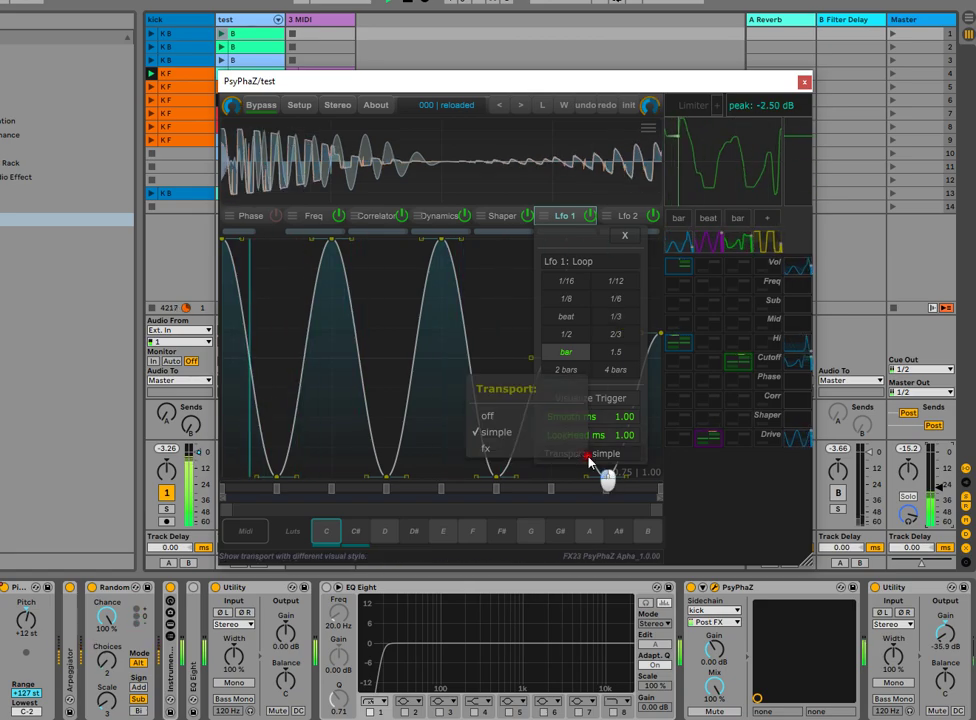
click(505, 447)
click(390, 314)
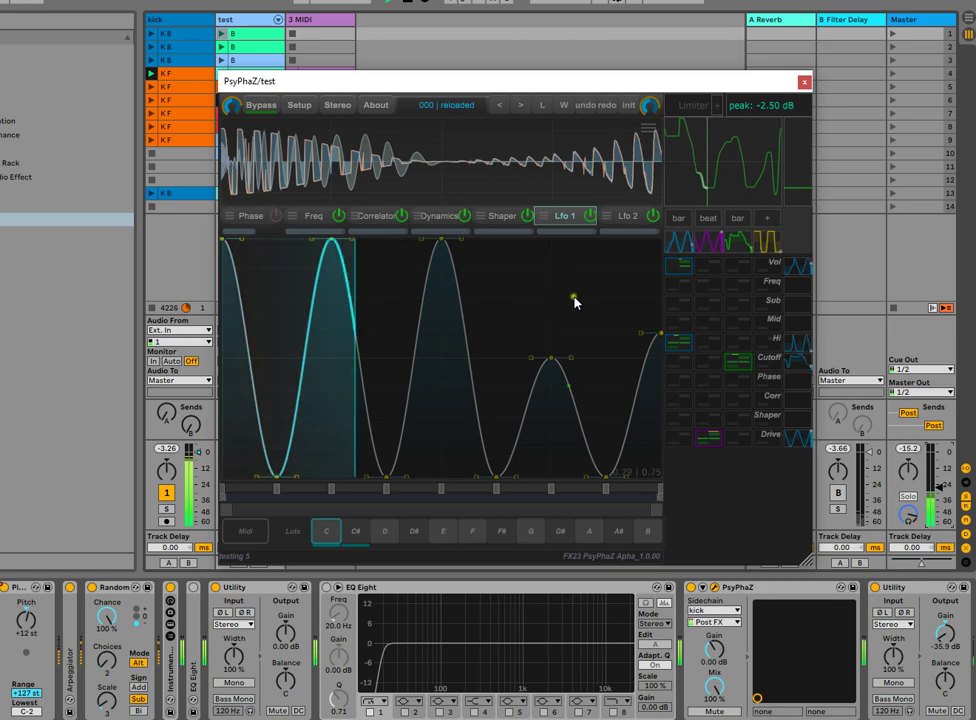
click(543, 216)
click(580, 454)
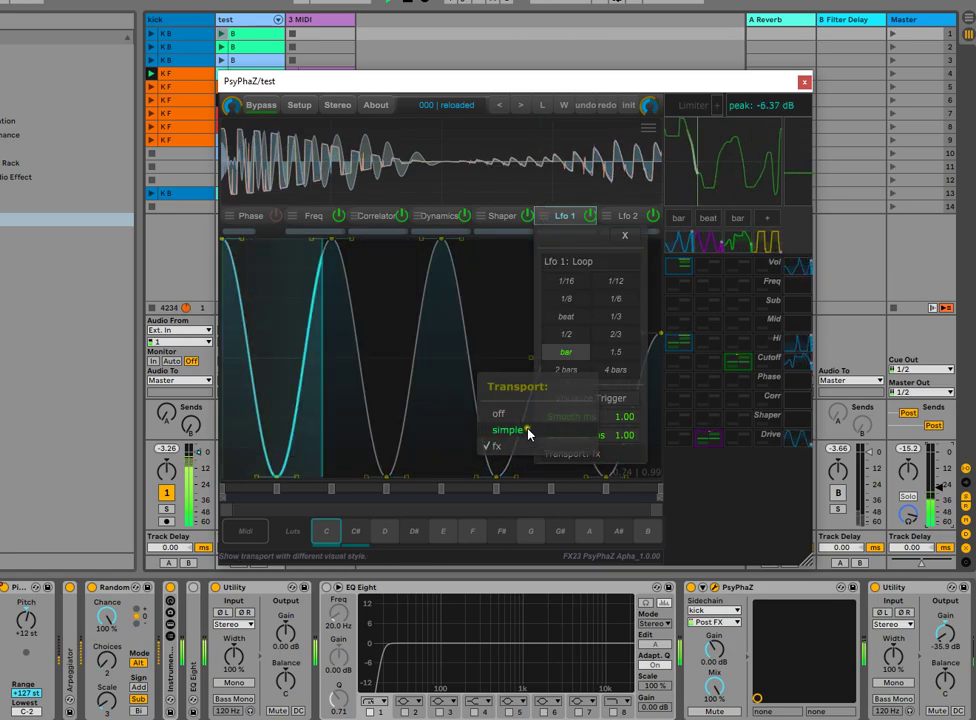
click(527, 431)
click(625, 235)
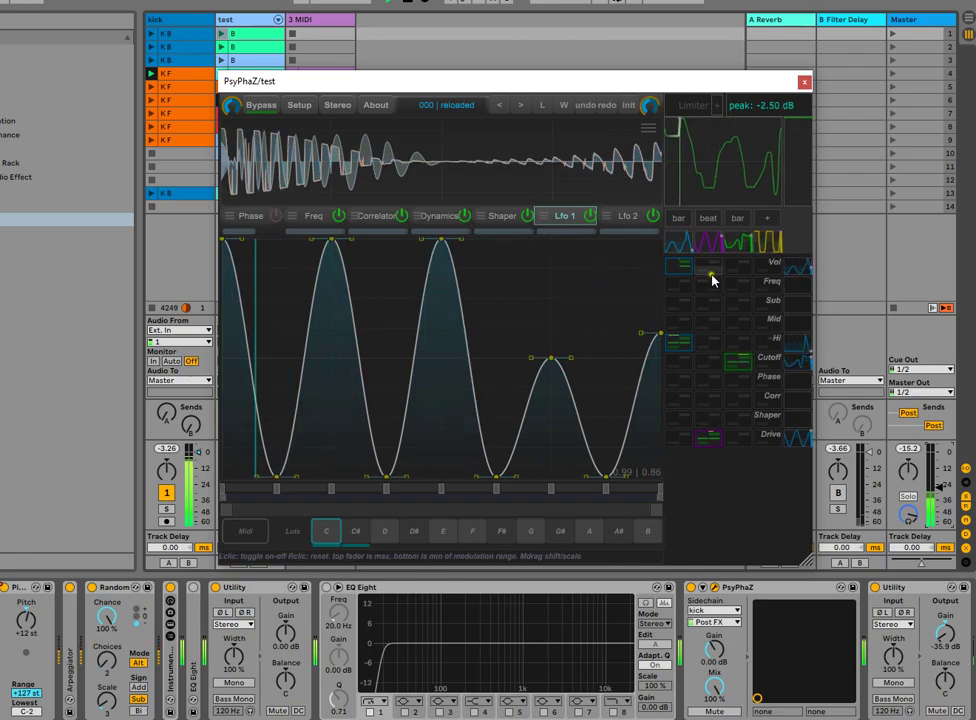
View Lfo 1's loop settings, close them and lower the master track's volume.
click(544, 218)
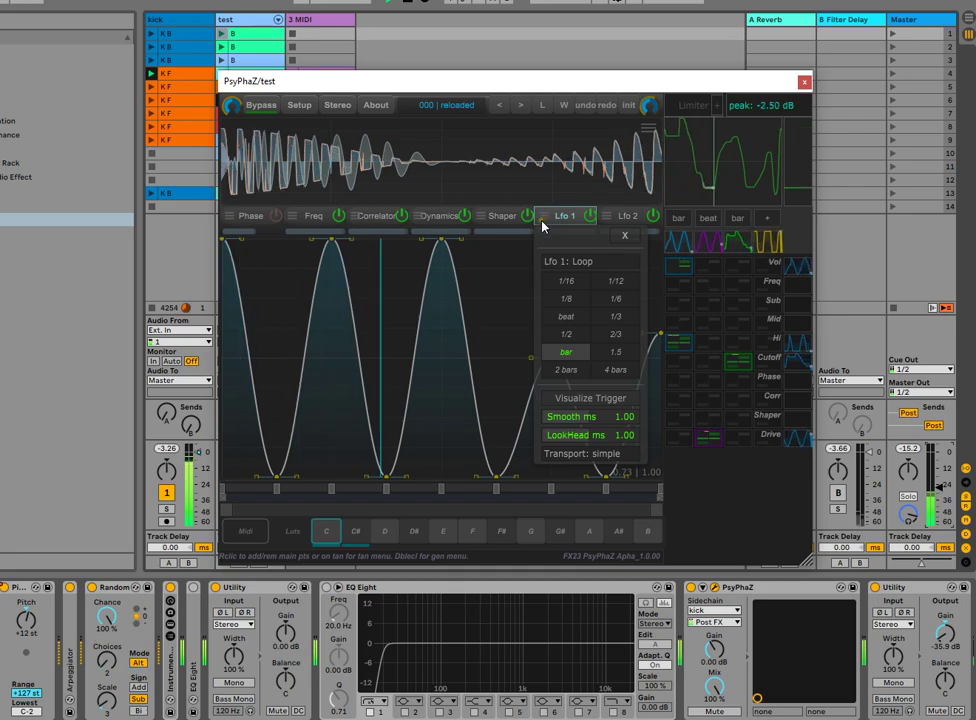
click(562, 218)
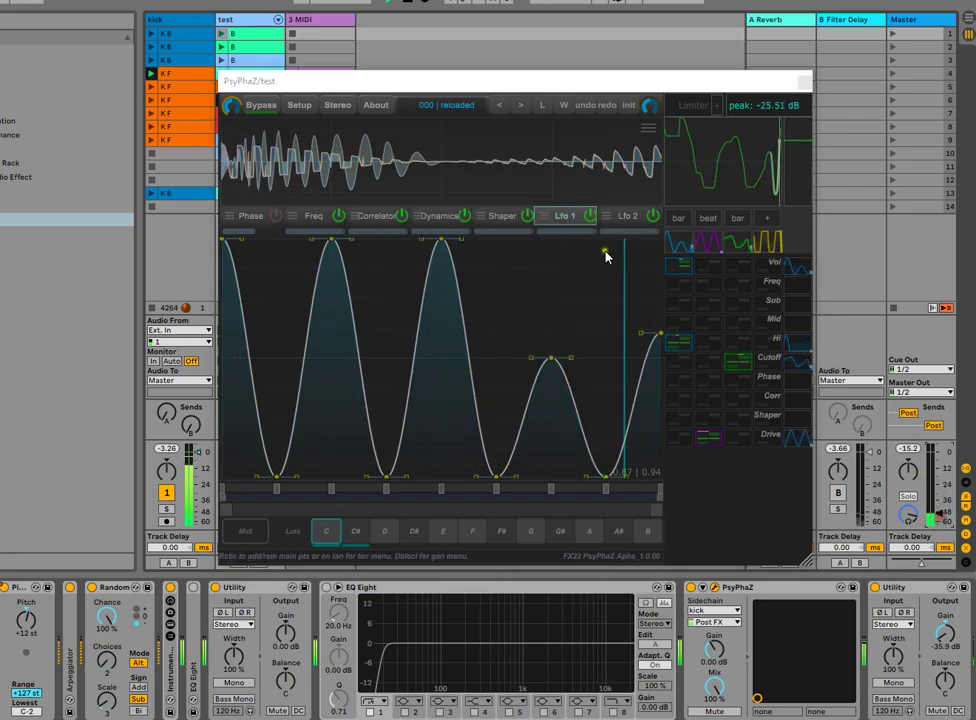
click(934, 570)
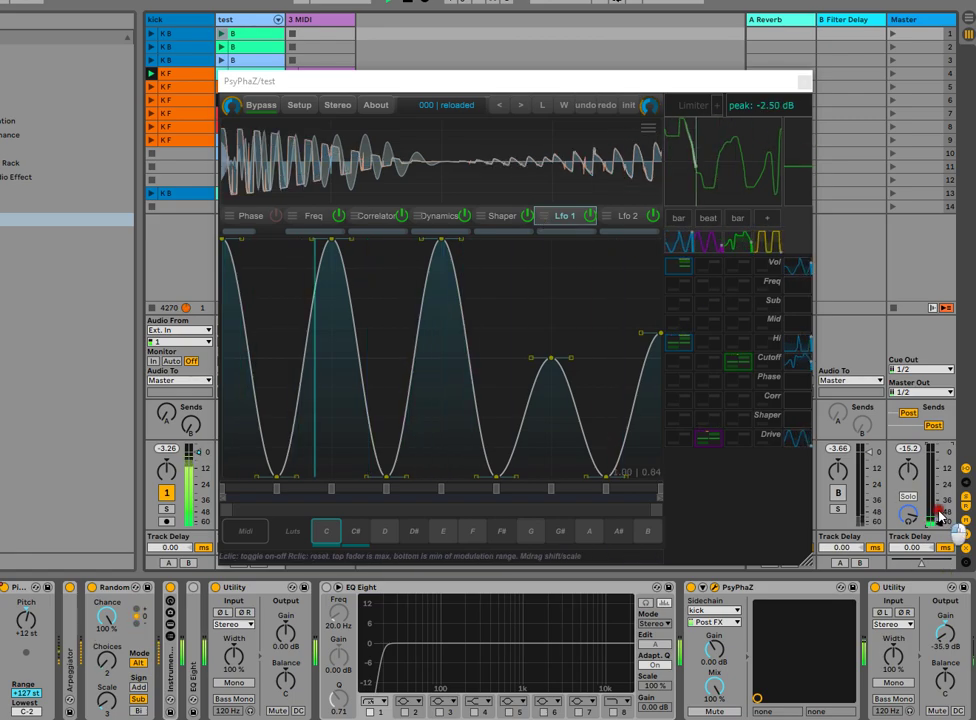
Set Lfo 1's trigger mode to Audio and turn on Visualize Trigger.
click(553, 219)
click(570, 262)
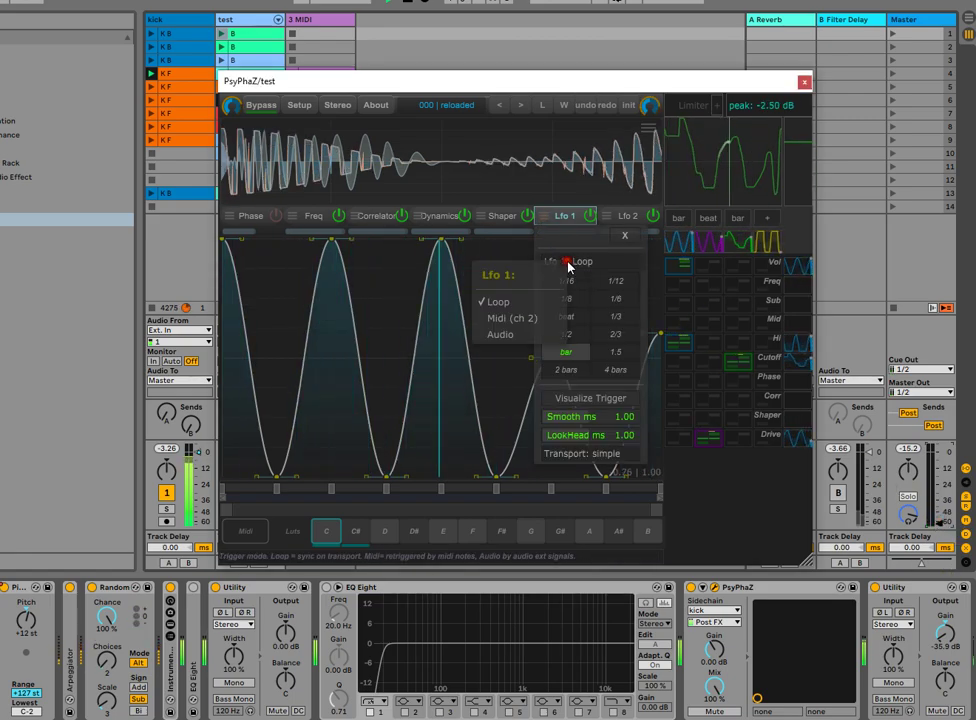
click(513, 336)
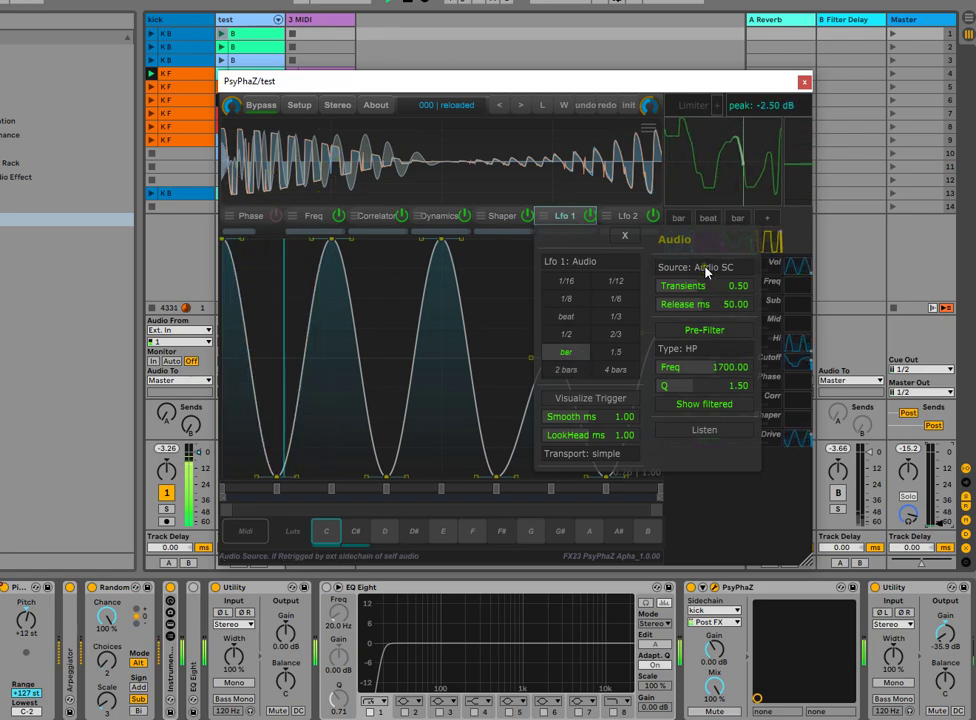
click(576, 400)
Limit the scope to the sidechain signal by hiding the main signal, and zoom in on the kick's onset.
drag(348, 168, 646, 131)
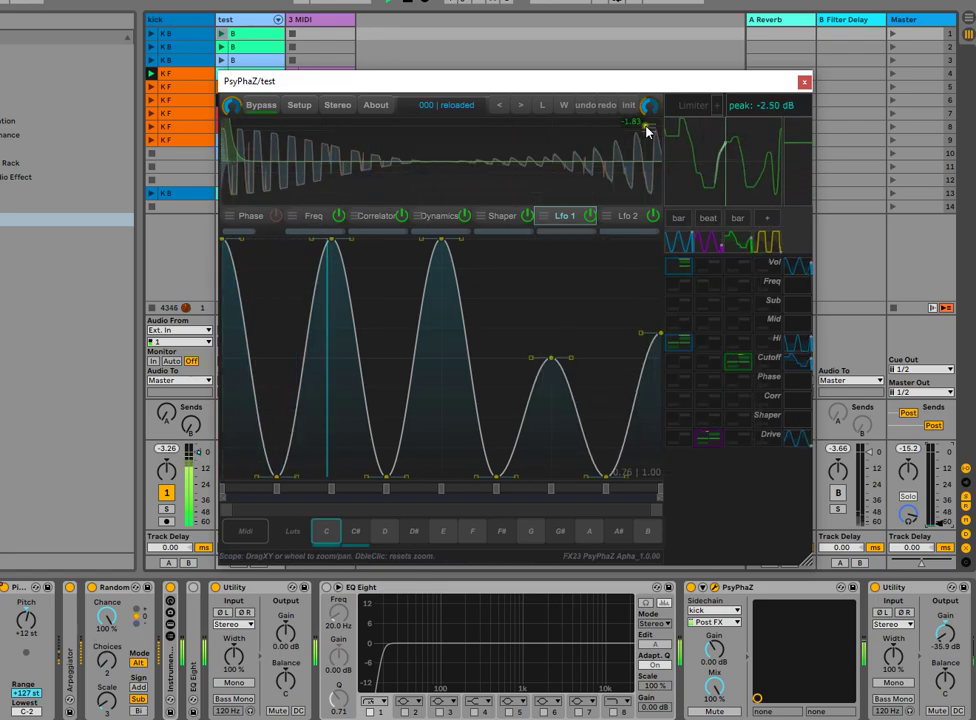
right_click(646, 131)
click(598, 289)
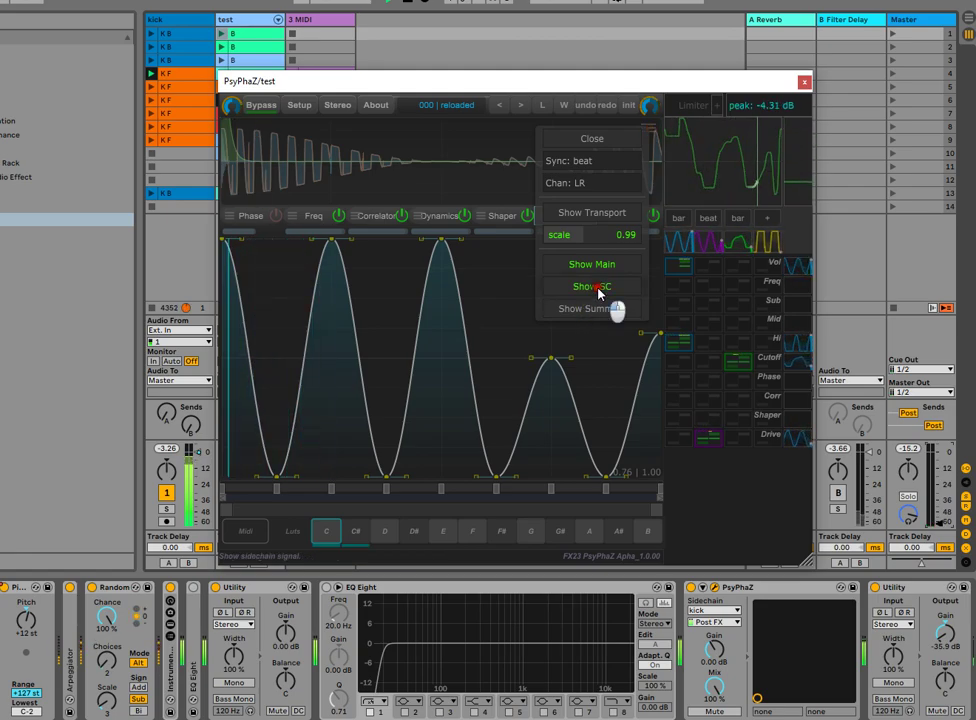
click(228, 142)
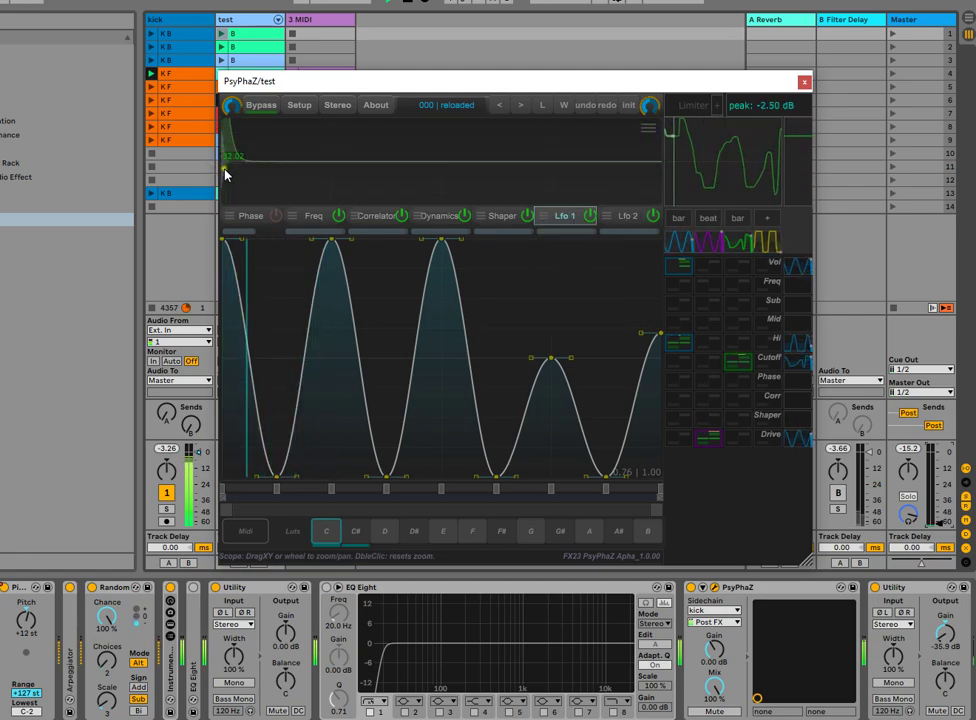
mouse_move(237, 159)
mouse_down()
mouse_move(462, 152)
mouse_move(450, 158)
mouse_up()
click(458, 152)
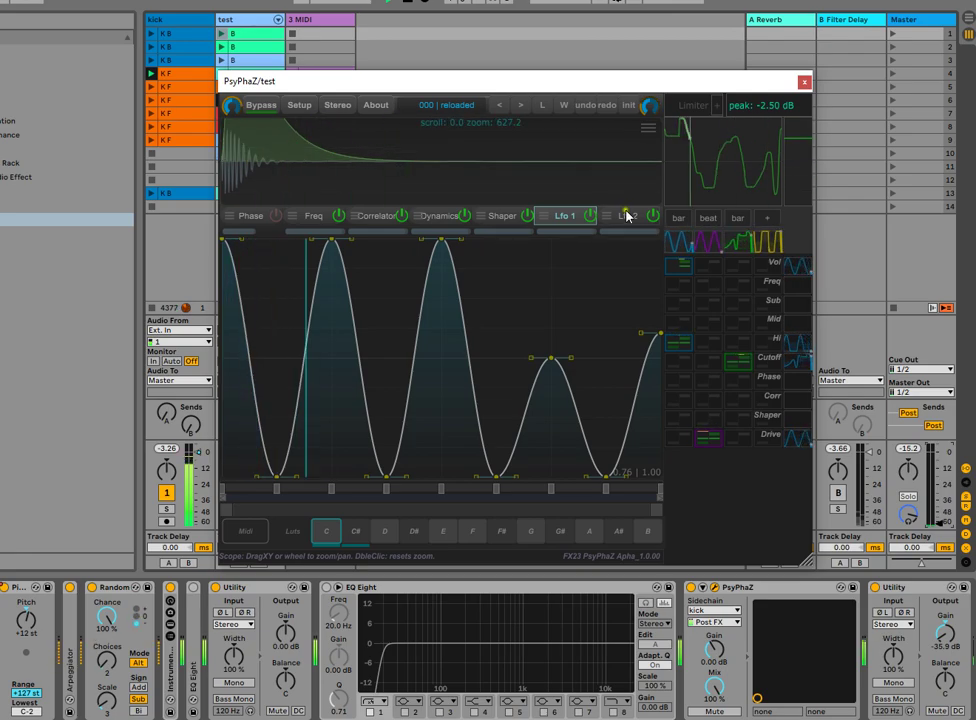
Compare Lfo 1's trigger signal with Pre-Filter off and on, and set Transients to 0.32.
click(548, 218)
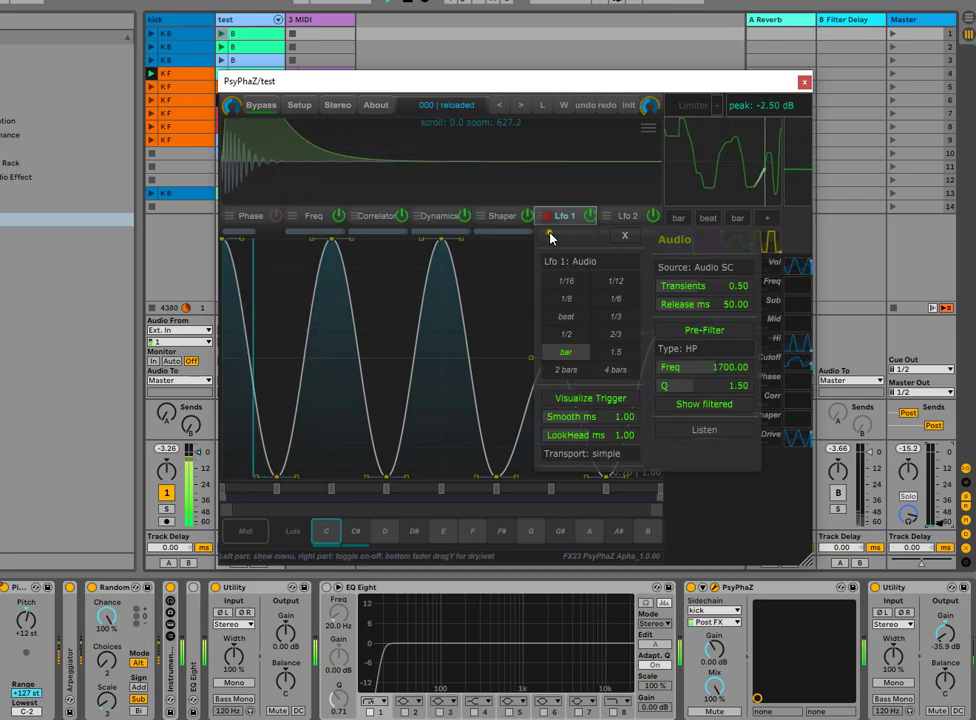
click(703, 330)
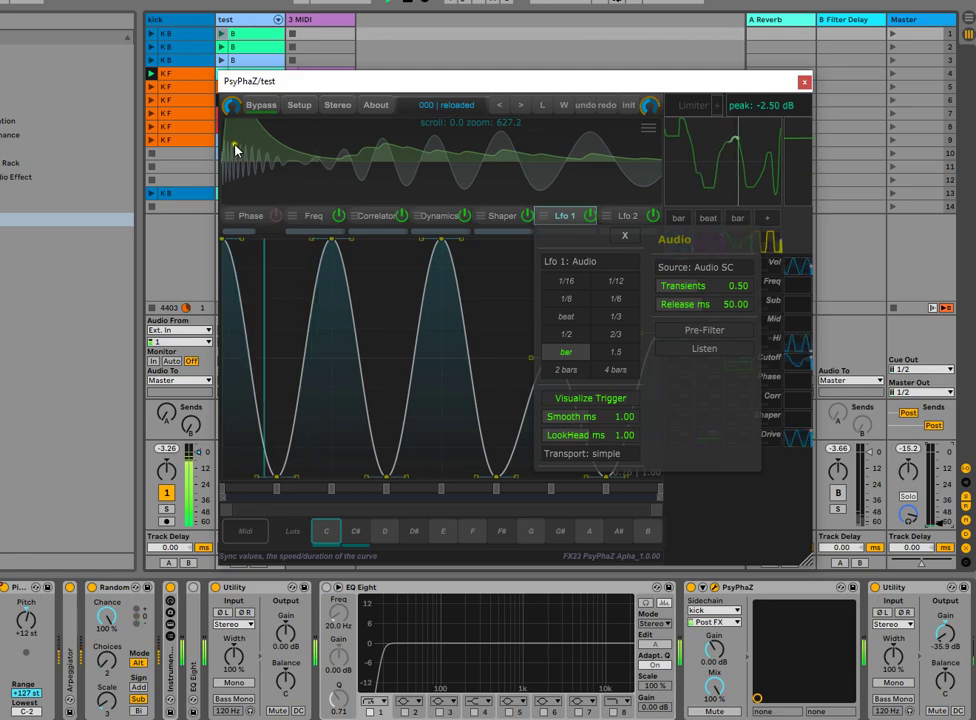
click(705, 334)
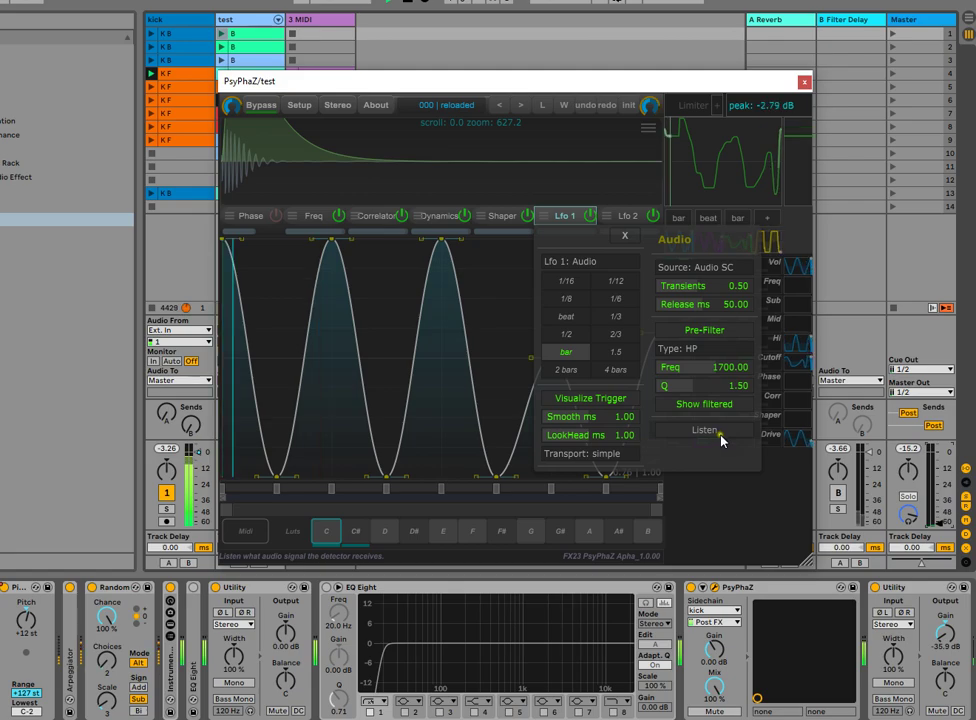
drag(700, 295, 674, 294)
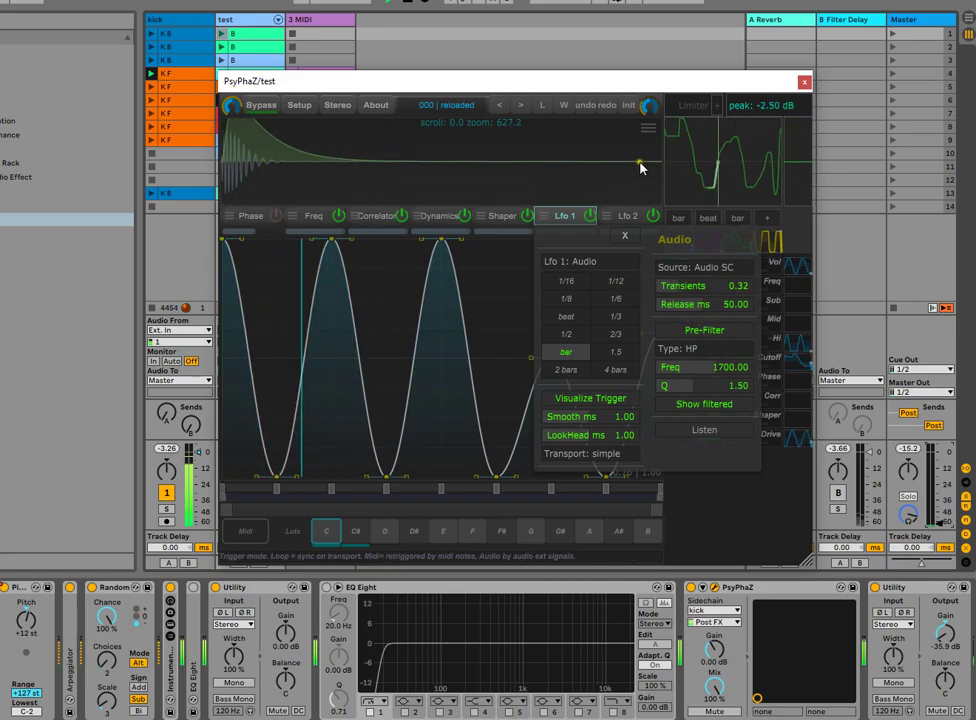
Set the scope's waveform scale to 0.80 and close its options.
click(636, 129)
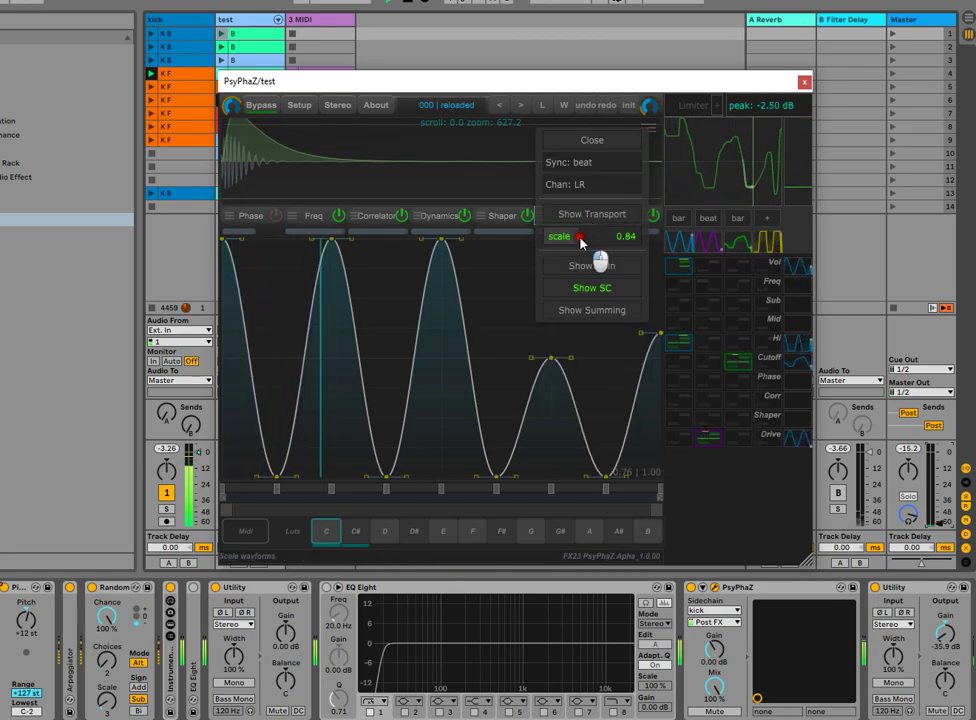
click(548, 236)
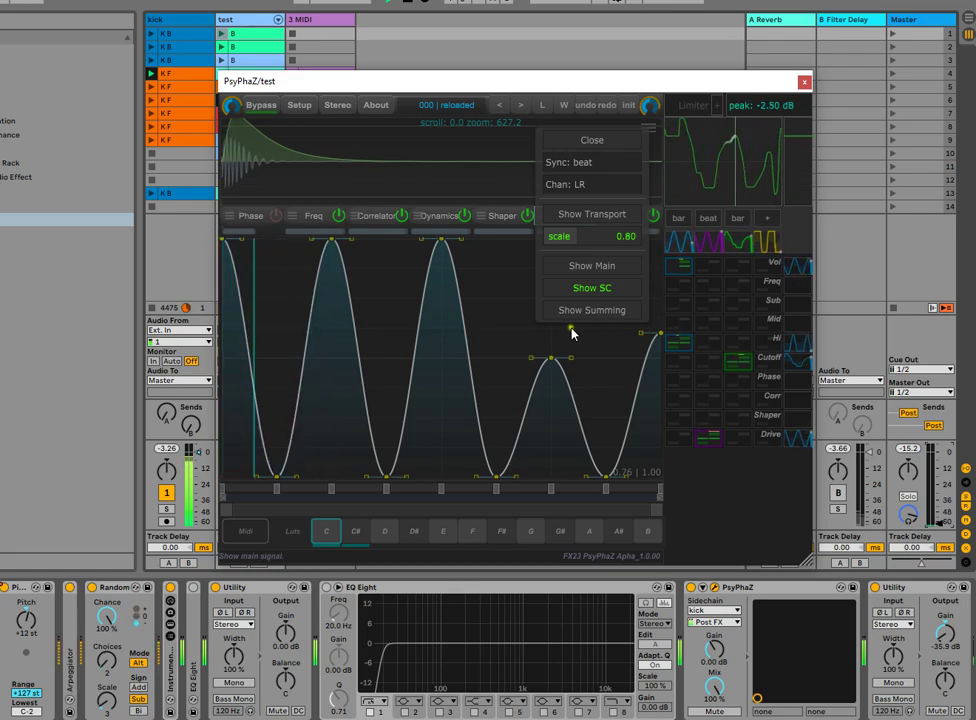
click(511, 296)
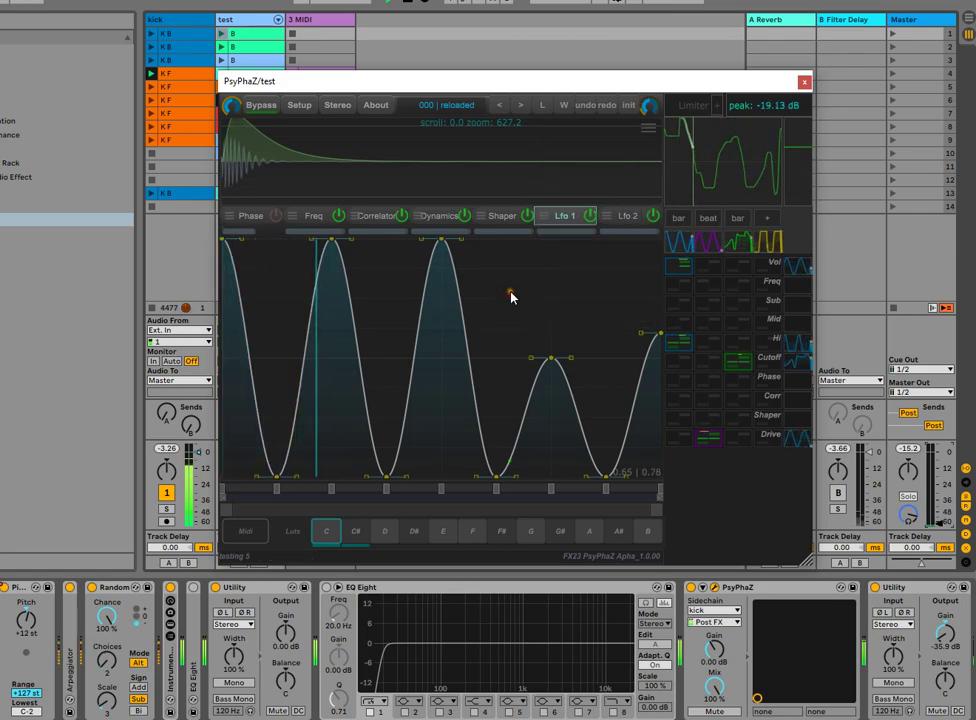
Return Lfo 1's trigger mode to Loop and close its settings.
click(541, 216)
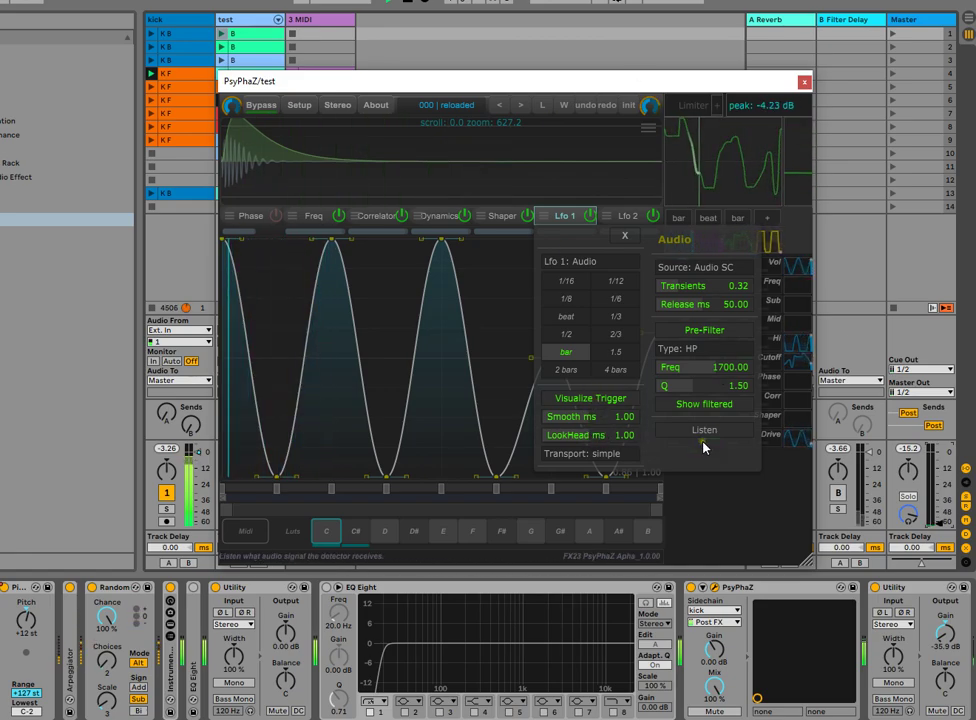
click(575, 261)
click(541, 302)
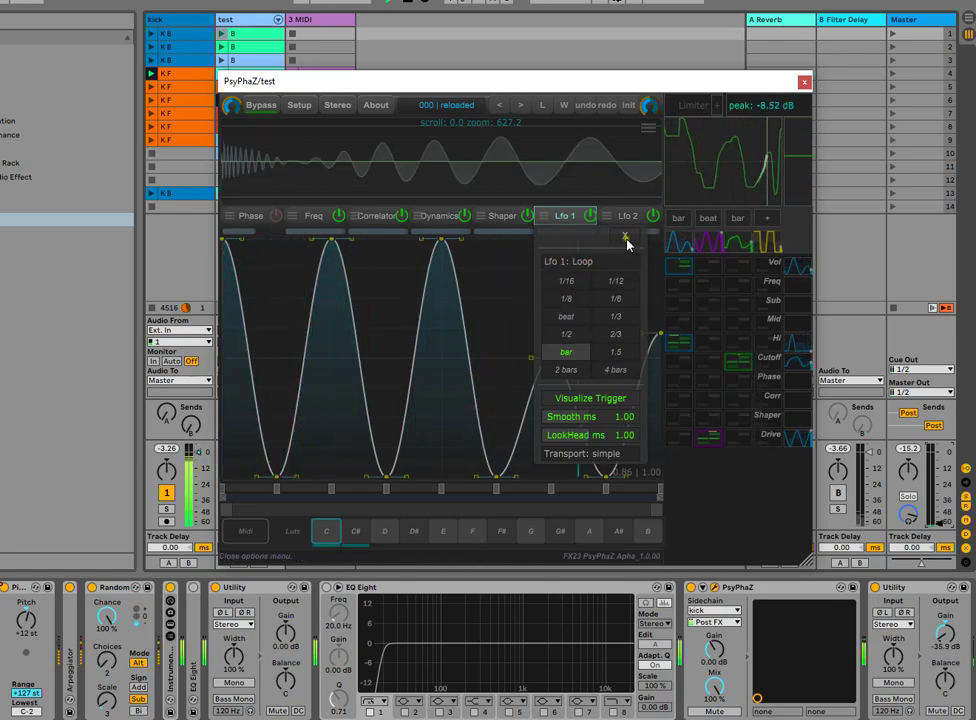
click(625, 262)
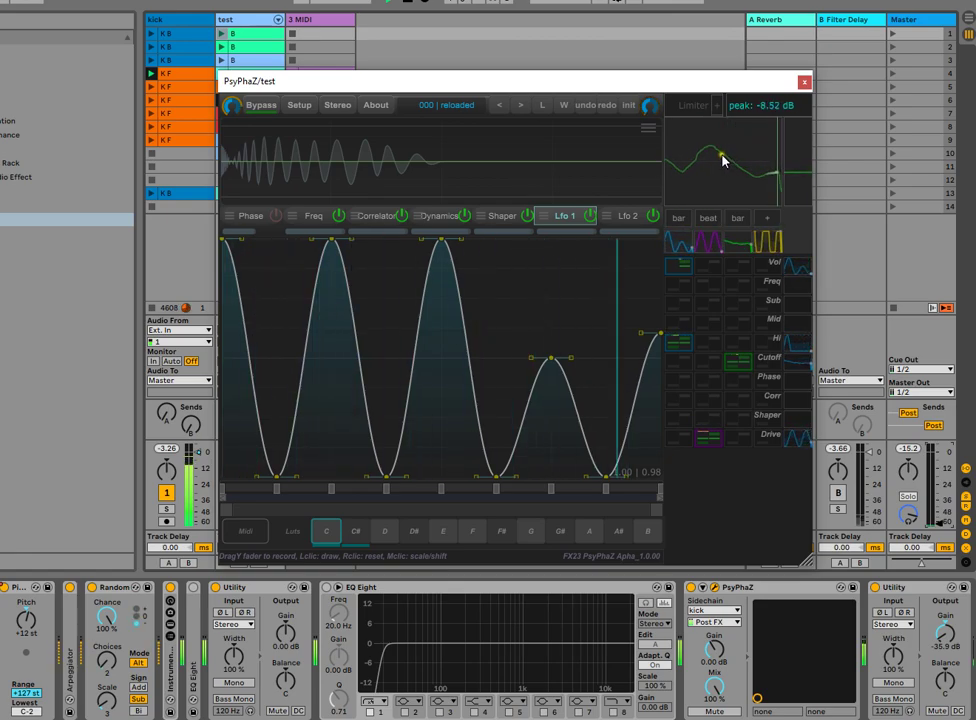
Reset the recorded modulation curve to a flat line and record a new fader movement into it.
click(730, 163)
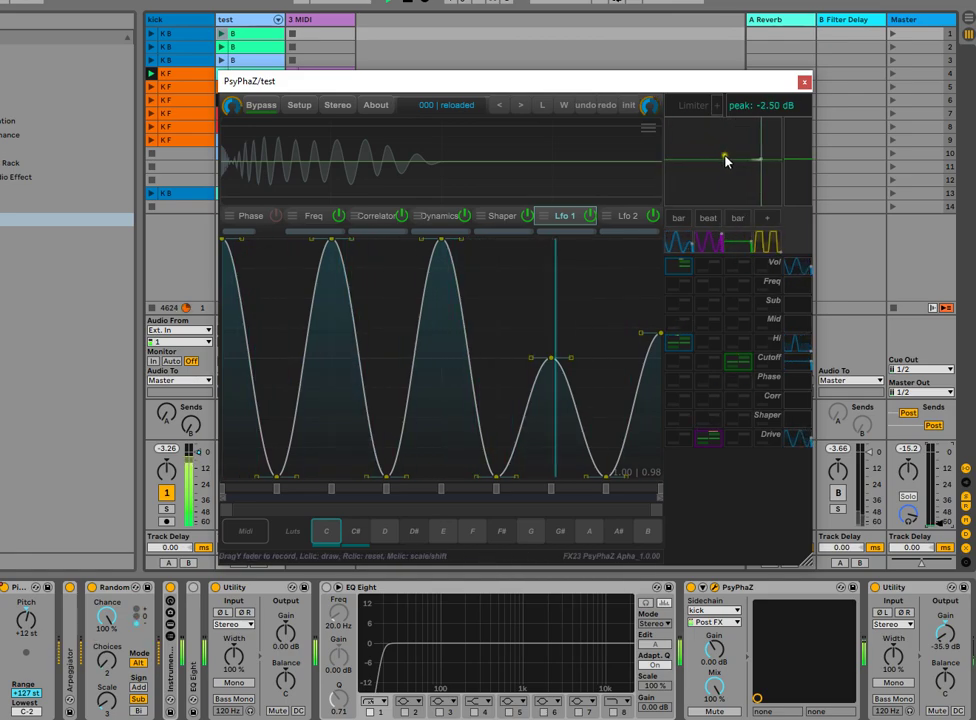
click(804, 205)
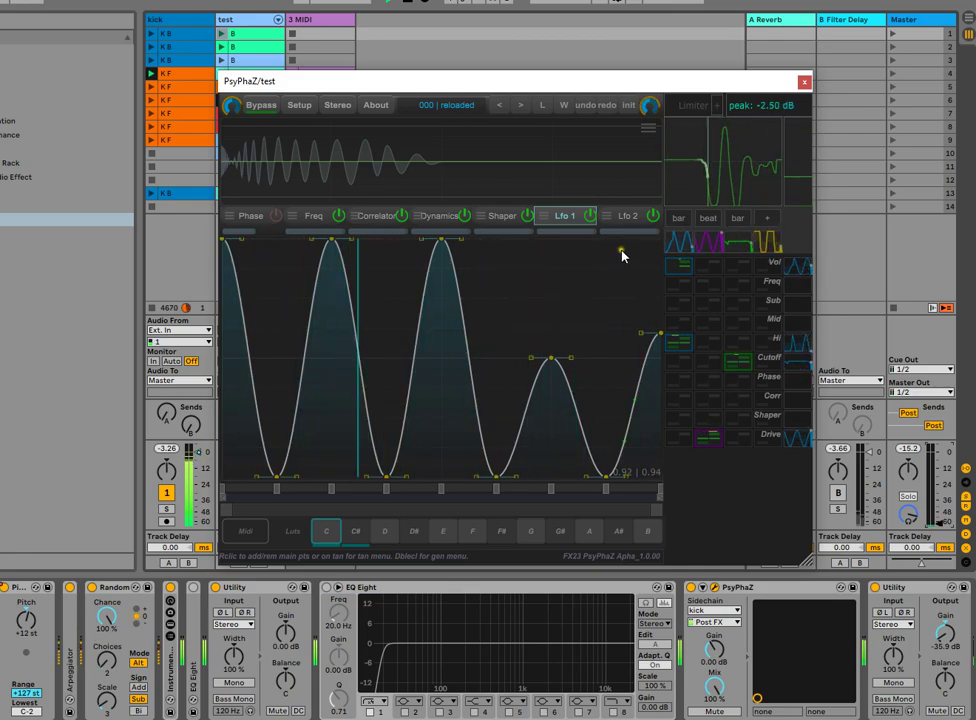
View the global spectral and latency settings, close them and lower Lfo 1's third peak to about 0.83.
click(298, 106)
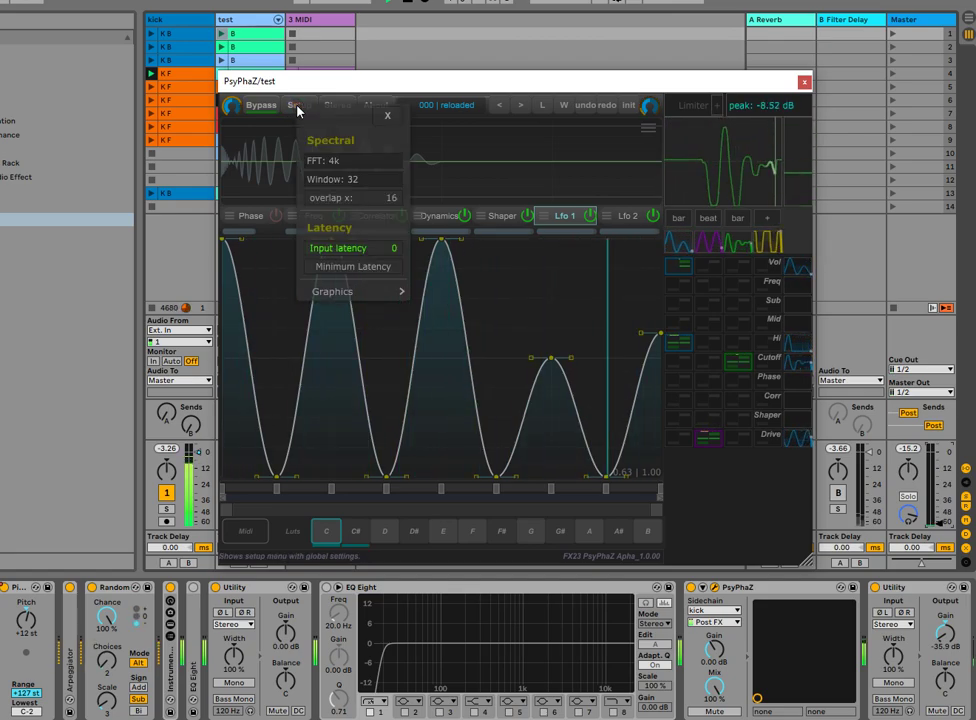
click(387, 116)
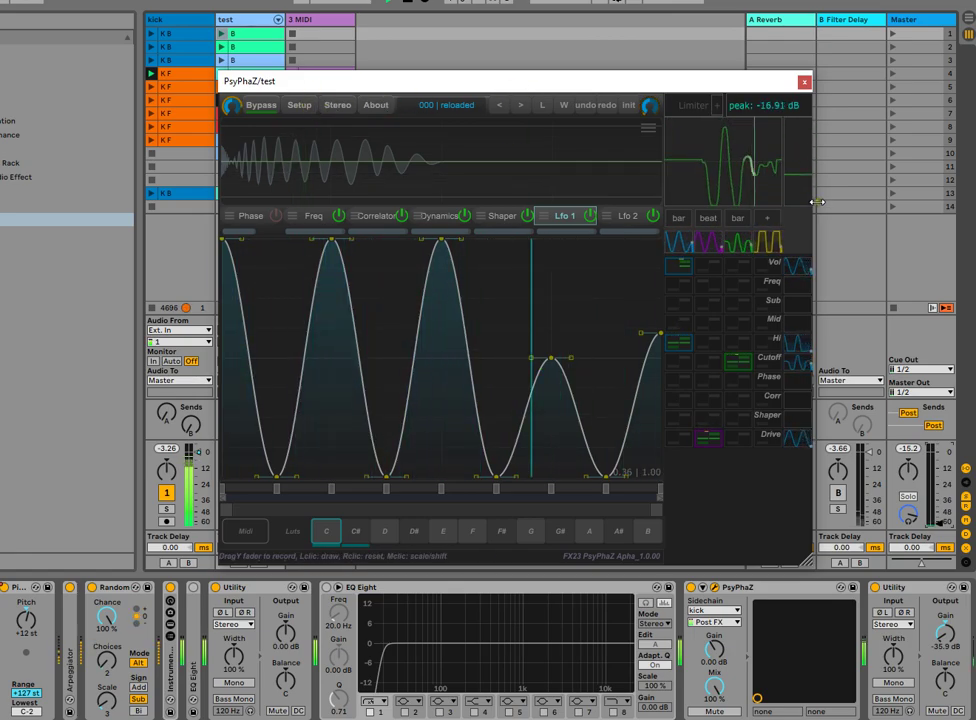
drag(443, 237, 440, 279)
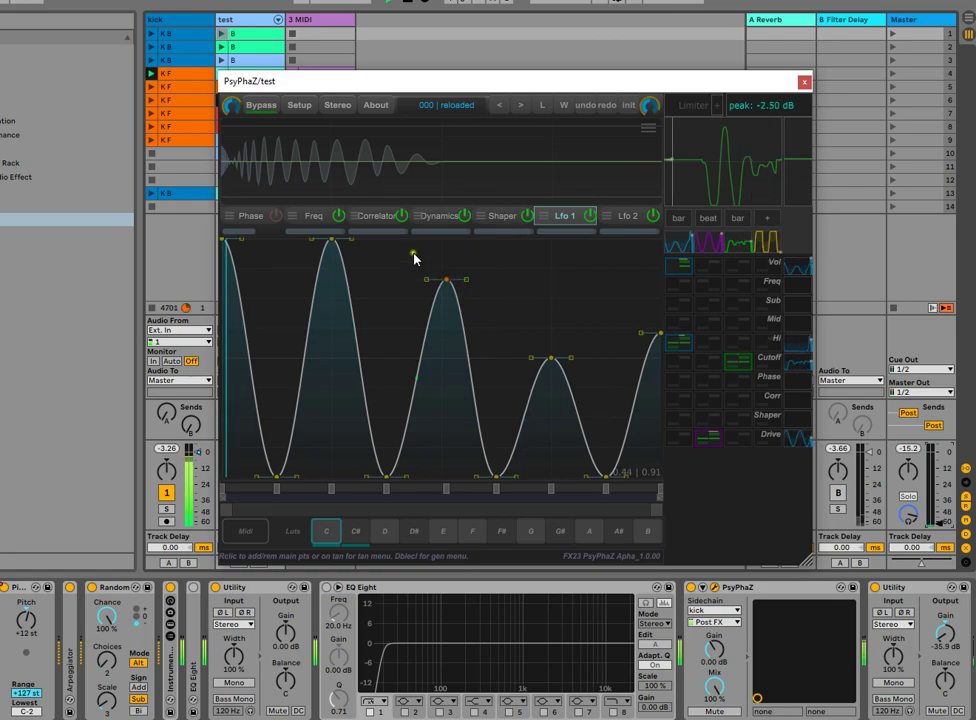
Set the spectral window to 256 in the global setup.
click(299, 104)
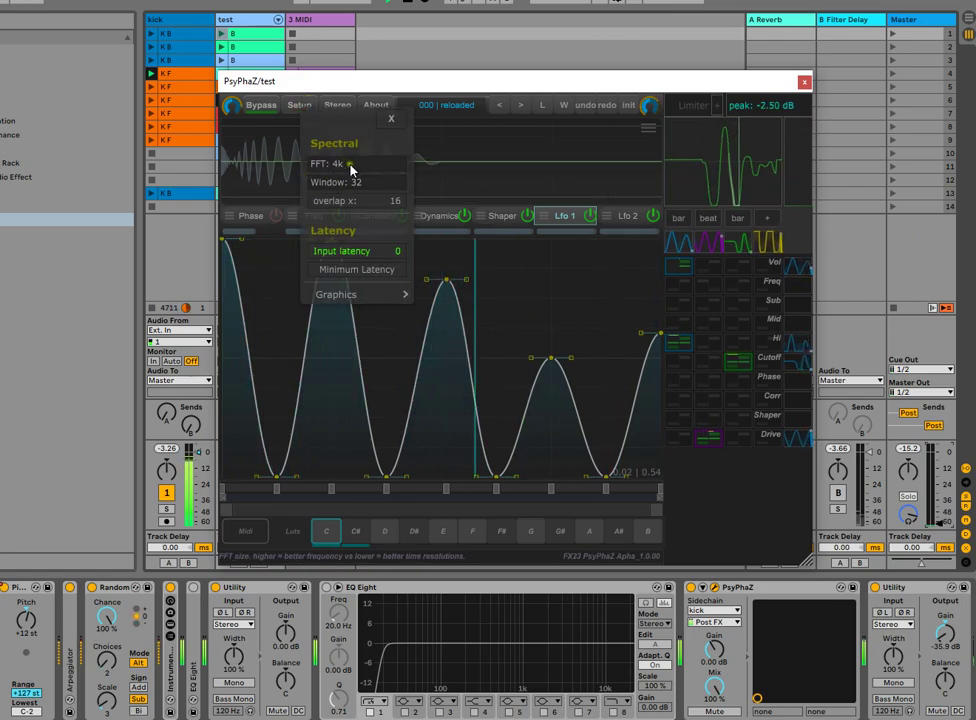
click(391, 119)
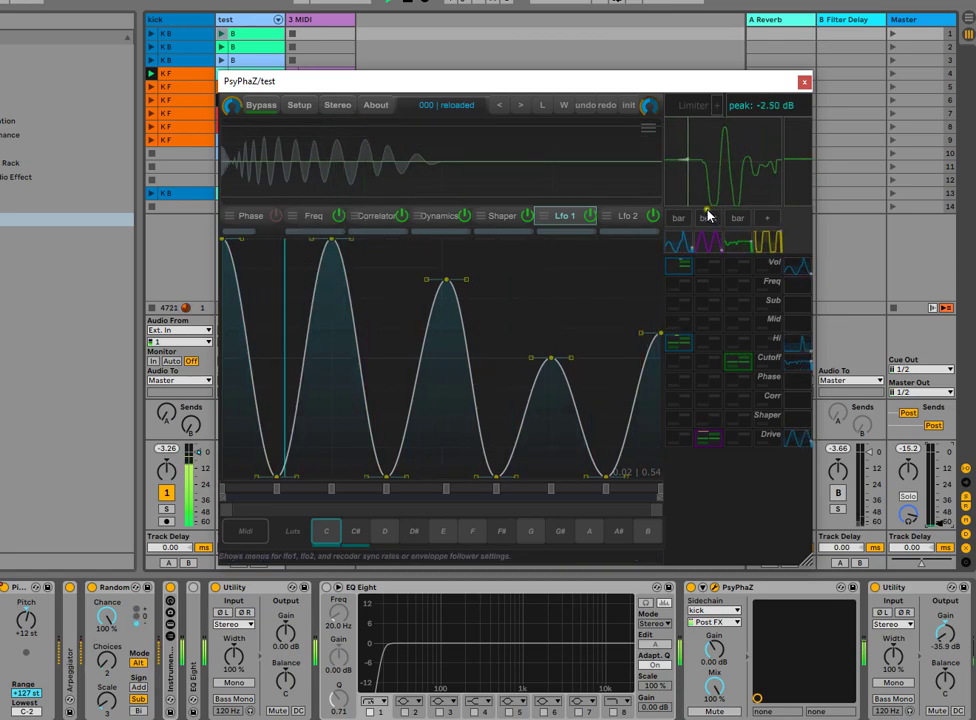
click(299, 105)
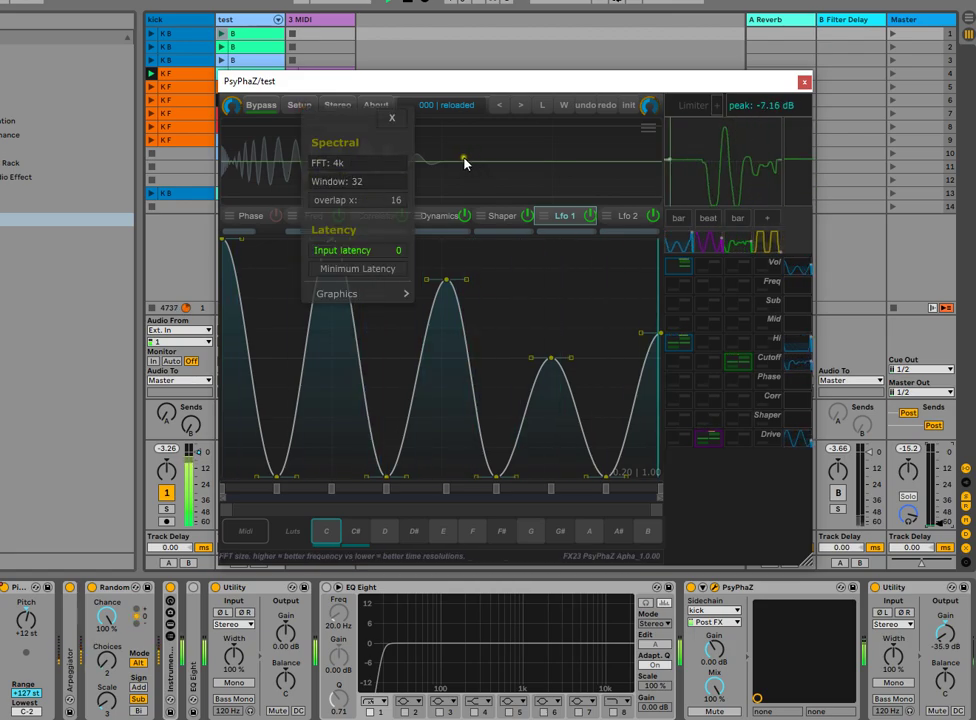
click(338, 181)
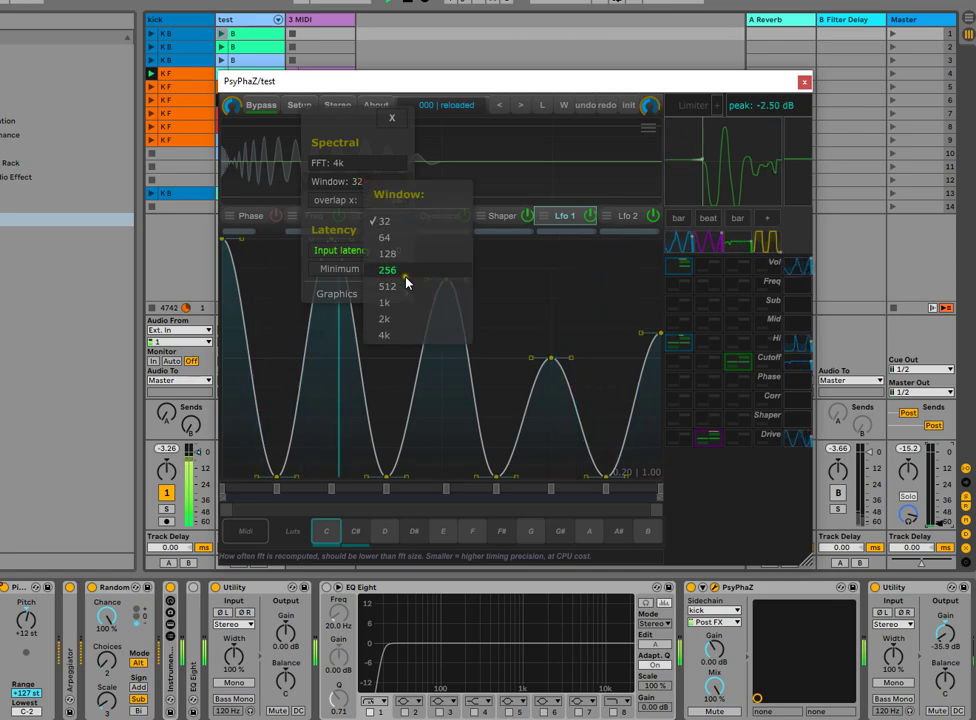
click(400, 274)
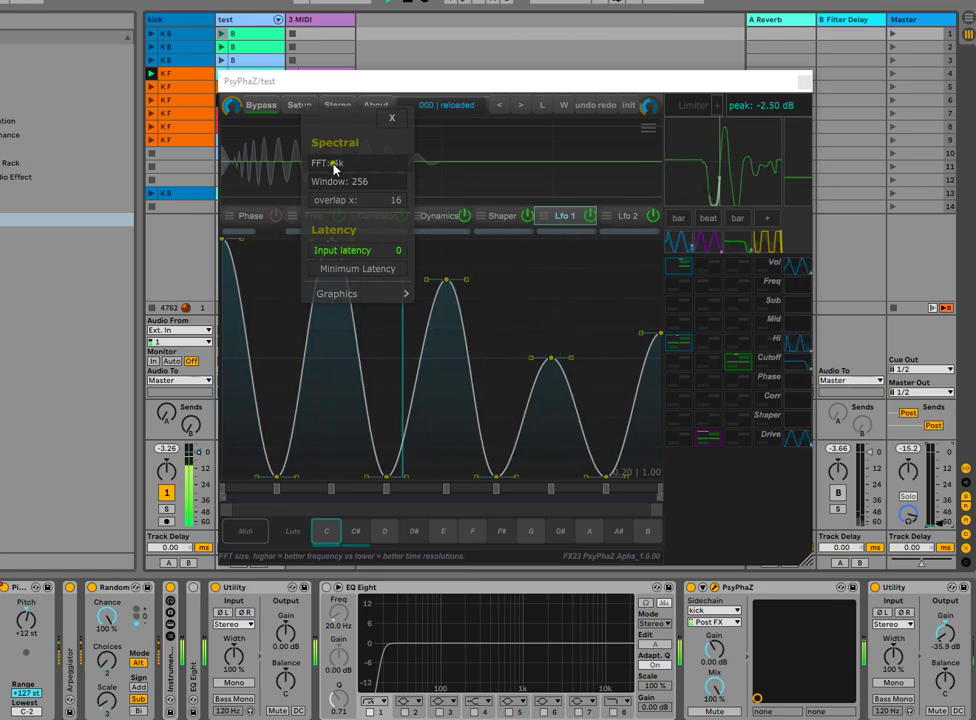
Review the available FFT and window sizes, keeping the FFT at 4k and the window at 256.
click(347, 163)
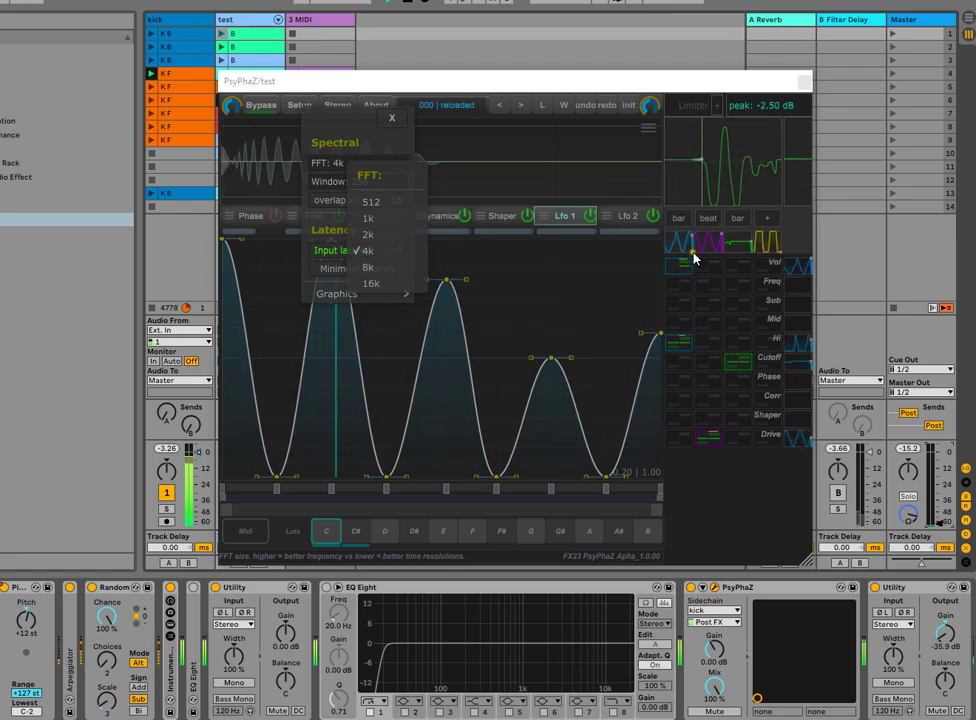
click(396, 249)
click(355, 183)
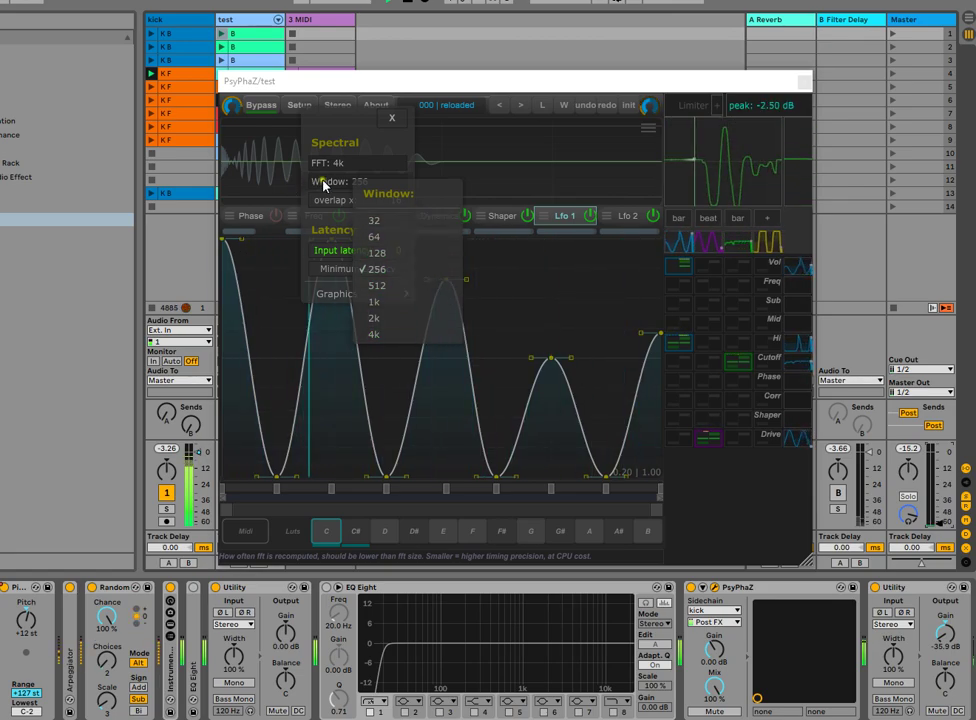
mouse_move(348, 160)
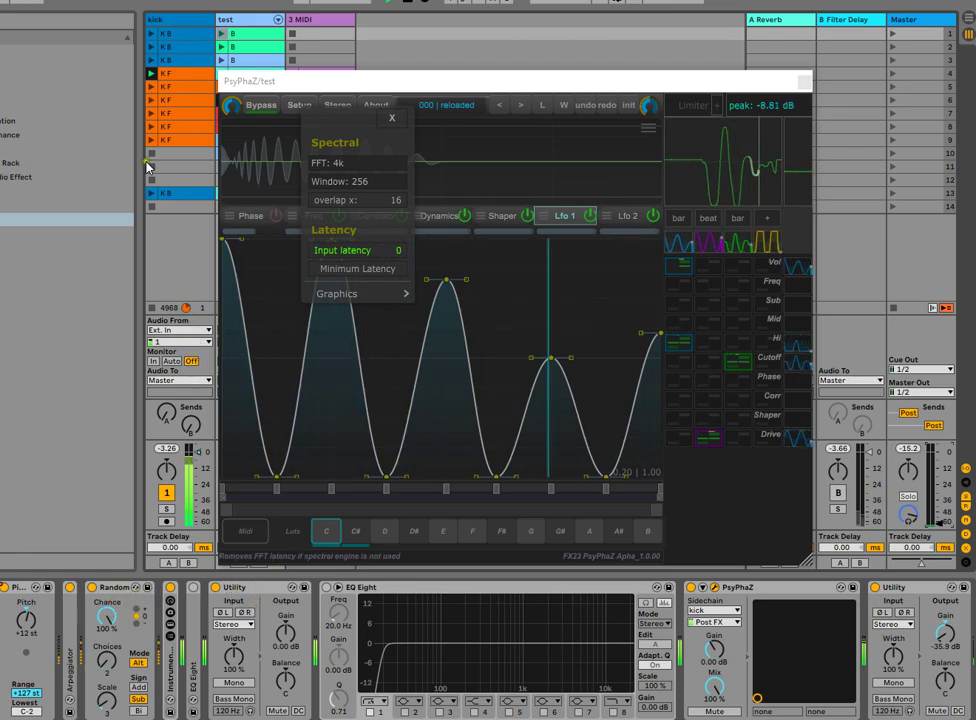
Try a range of input latency values and set the input latency to 49.
click(356, 256)
scroll(356, 260, up, 5)
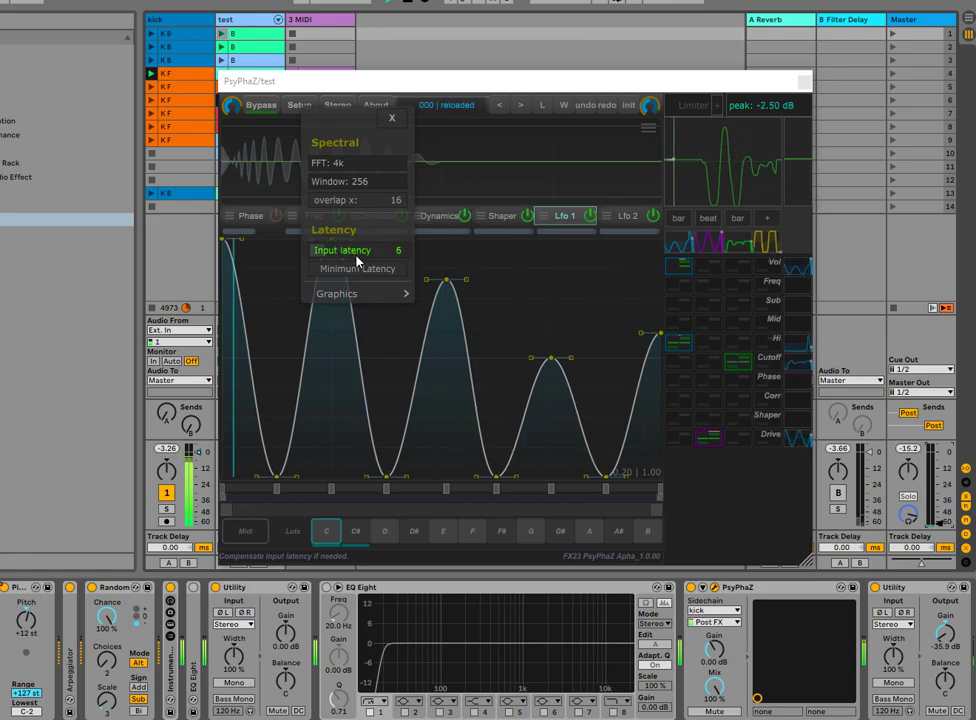
scroll(340, 258, up, 1)
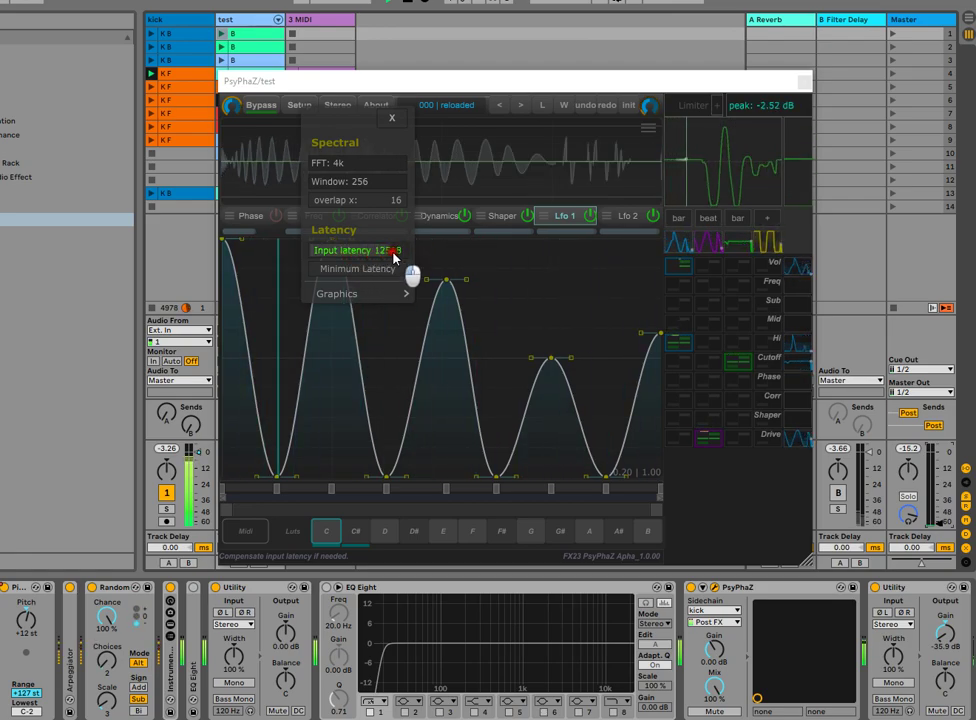
scroll(340, 255, up, 20)
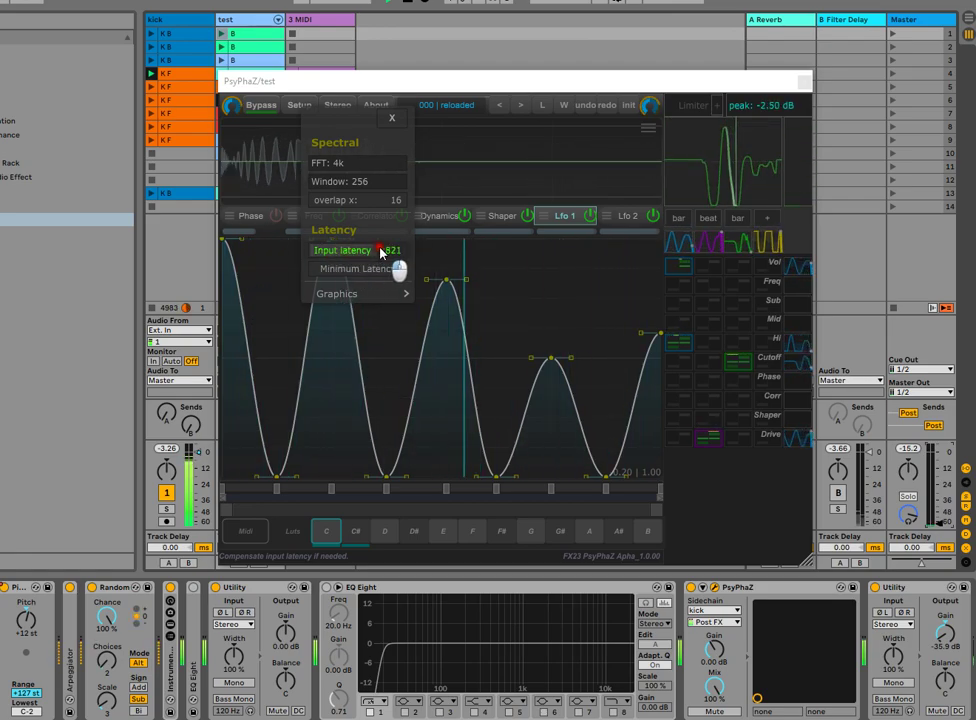
scroll(348, 257, up, 4)
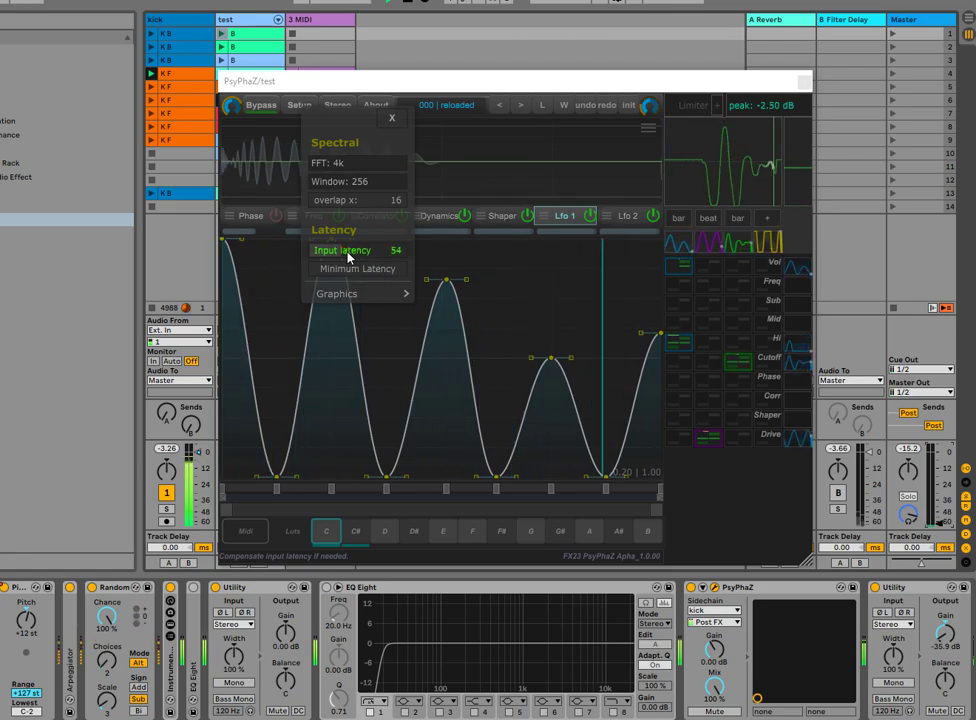
double_click(358, 252)
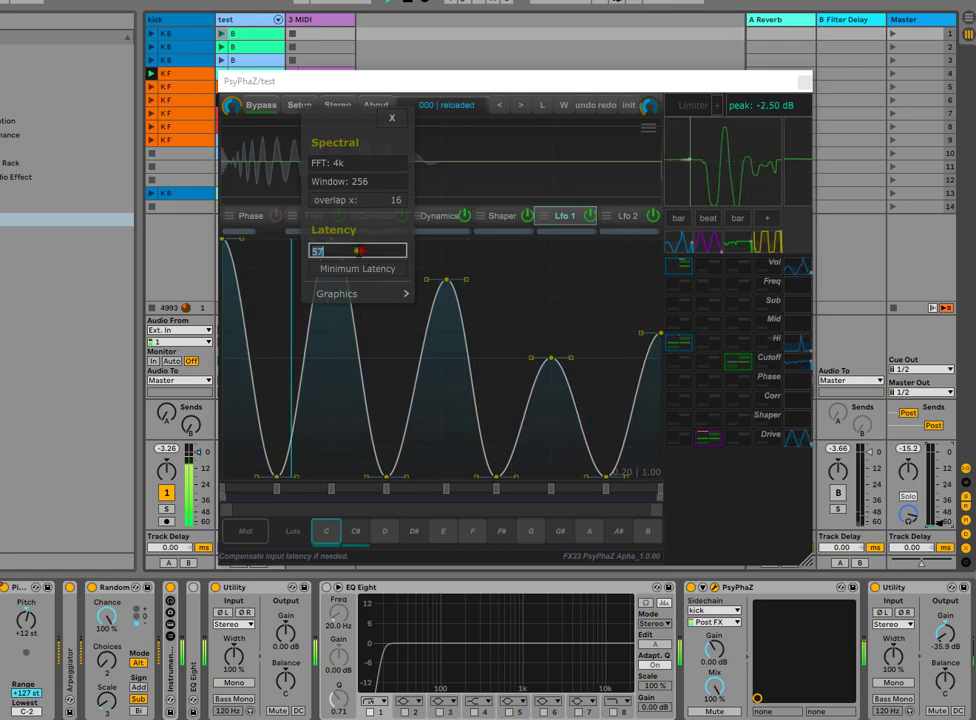
text(49)
key(Return)
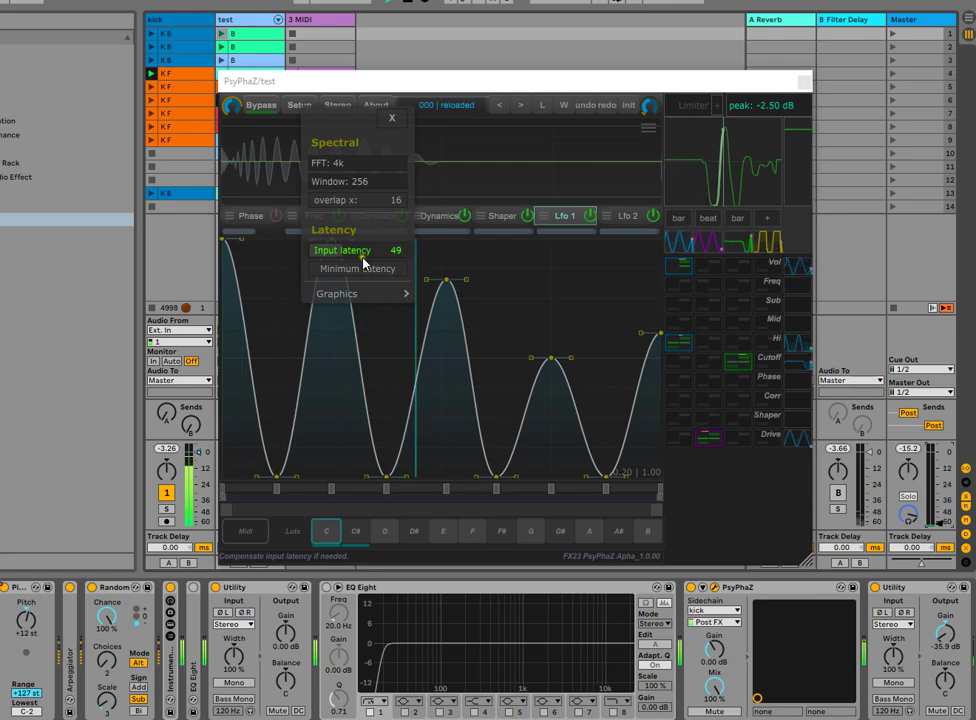
Raise the input latency briefly, reset it to 0 and close the global setup.
scroll(380, 256, up, 15)
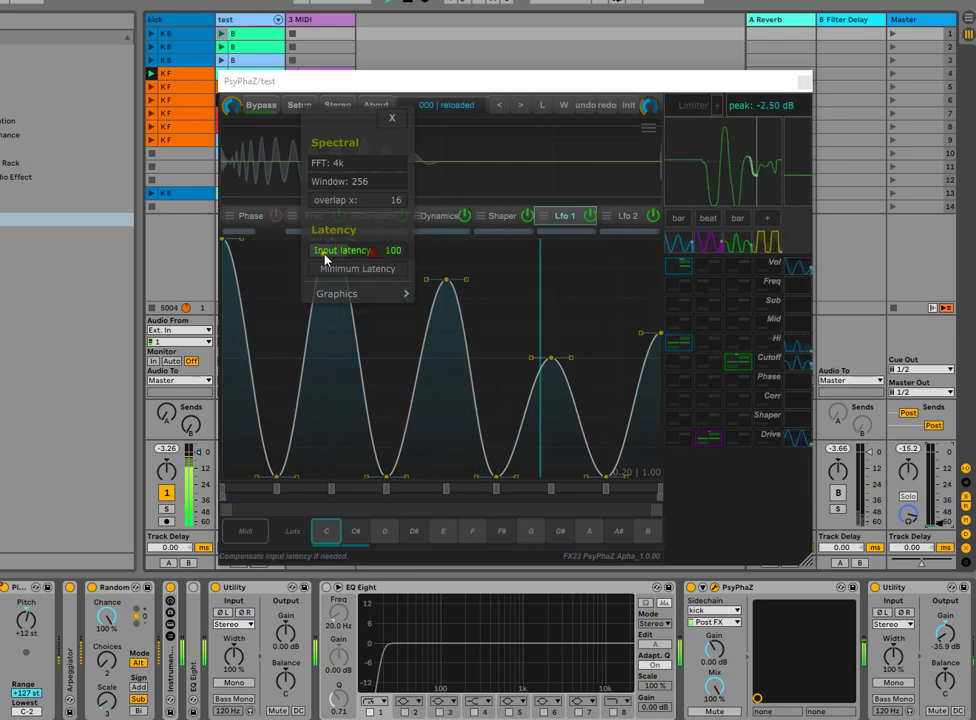
scroll(347, 255, up, 20)
double_click(347, 256)
text(0)
key(Return)
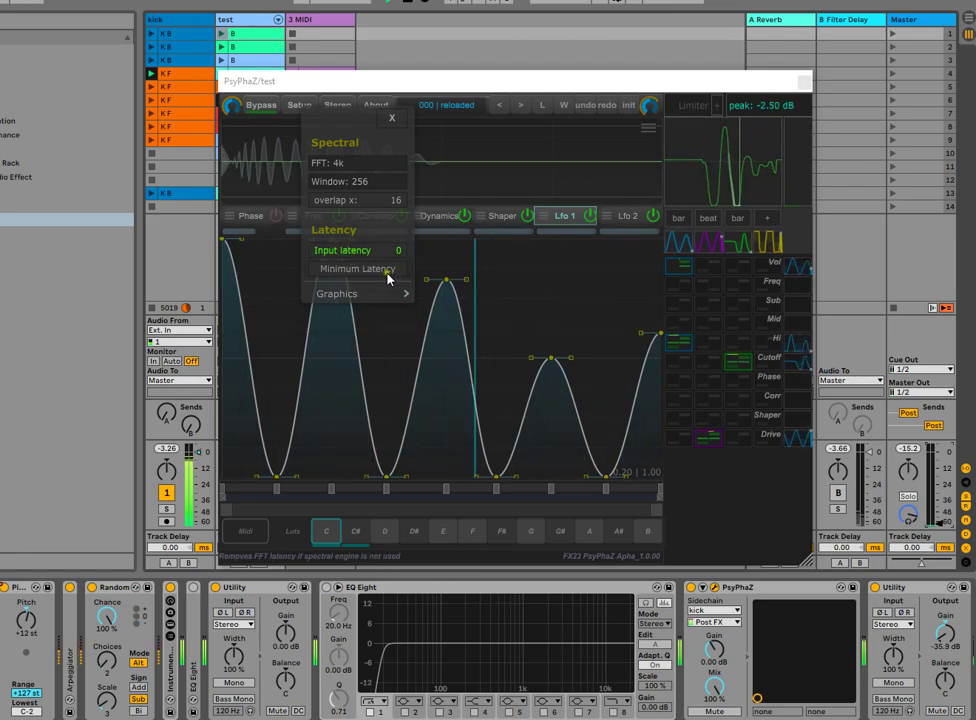
click(391, 119)
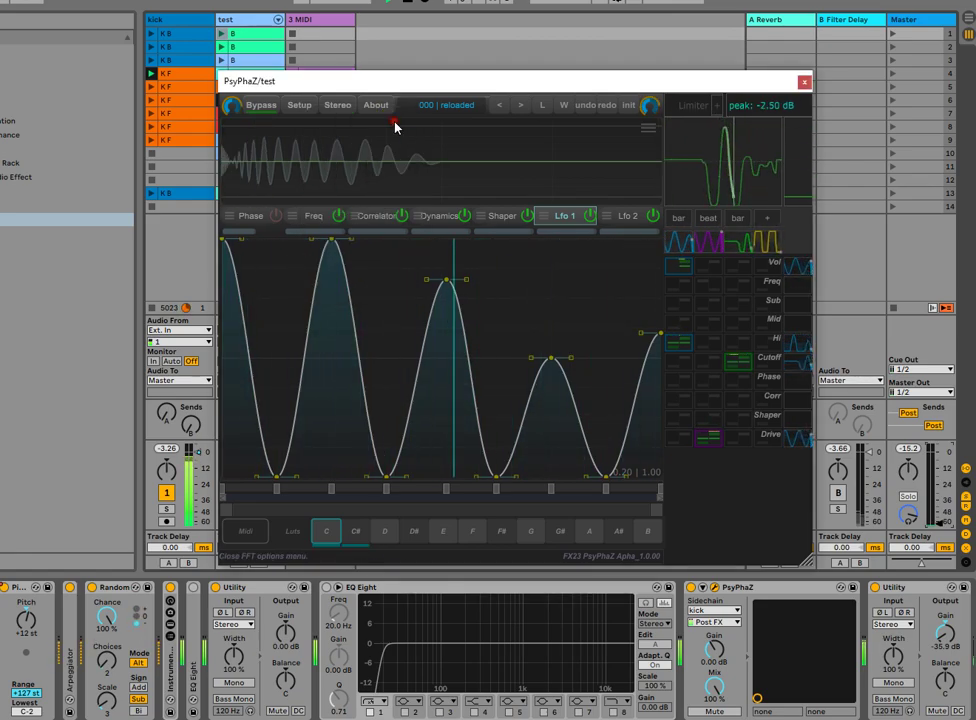
Turn on the Phase engine and try a 67% dry/wet amount before restoring the full amount.
click(262, 225)
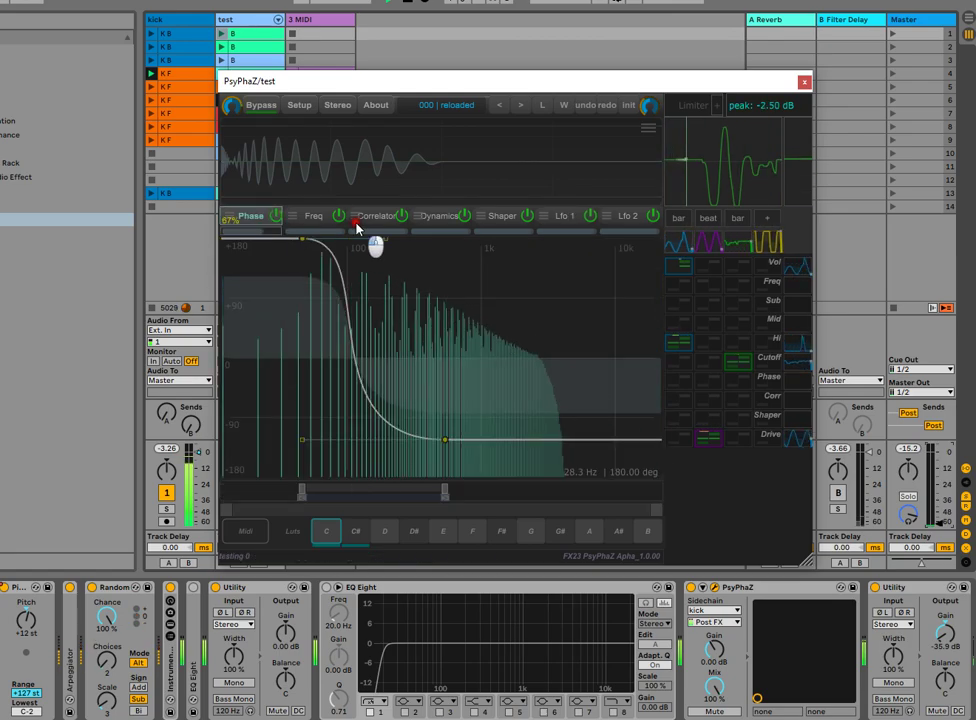
click(288, 229)
click(272, 232)
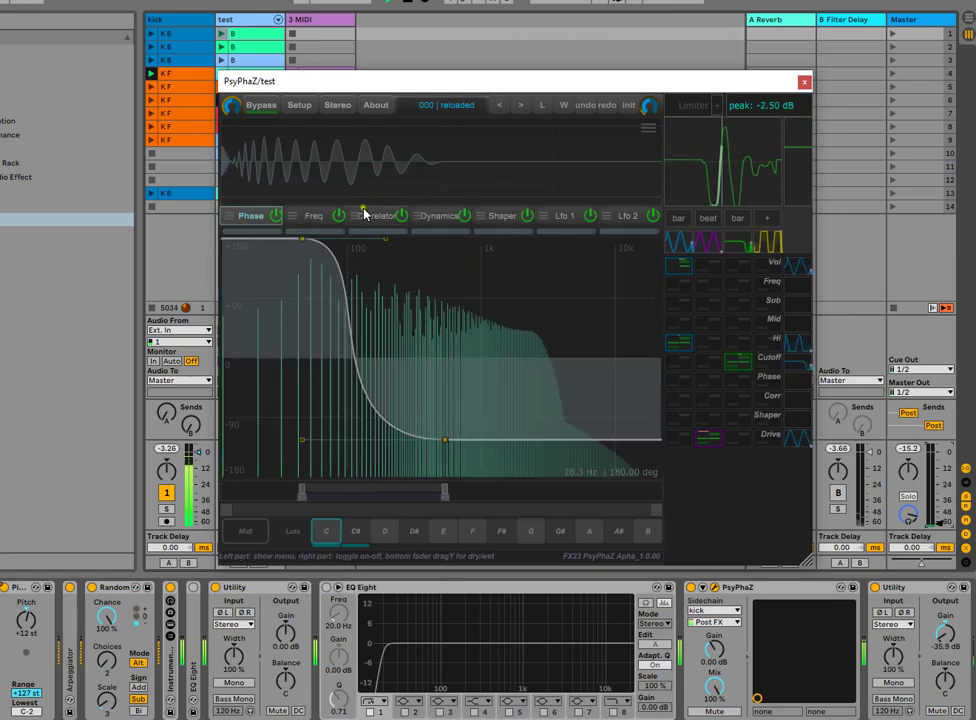
Turn off the Phase, Freq and Correlator engines to disable the whole spectral engine.
click(270, 217)
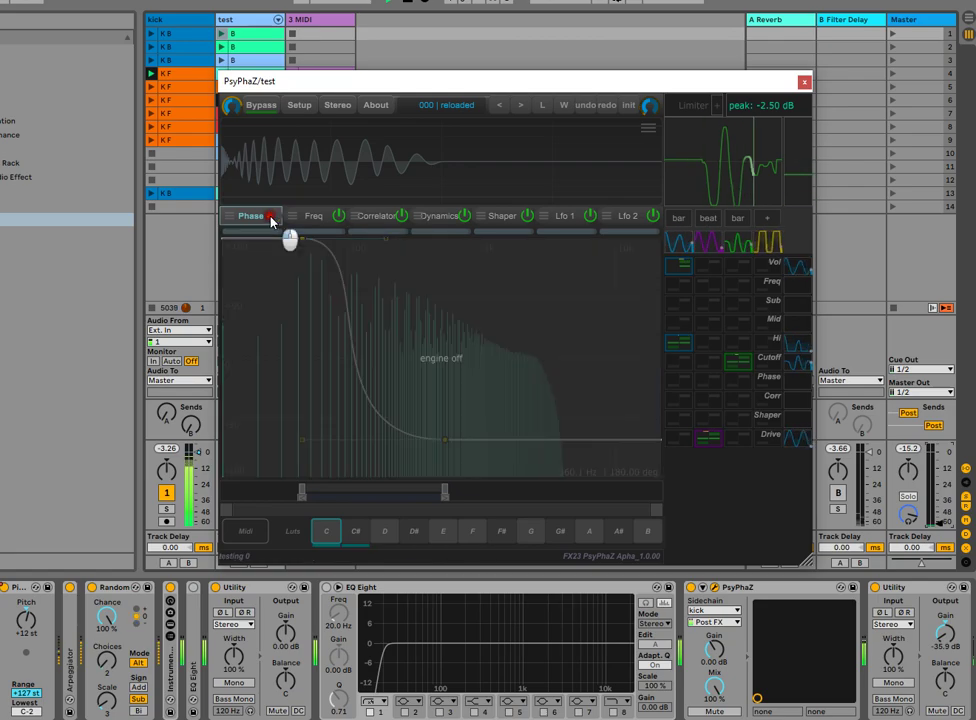
click(313, 216)
click(402, 216)
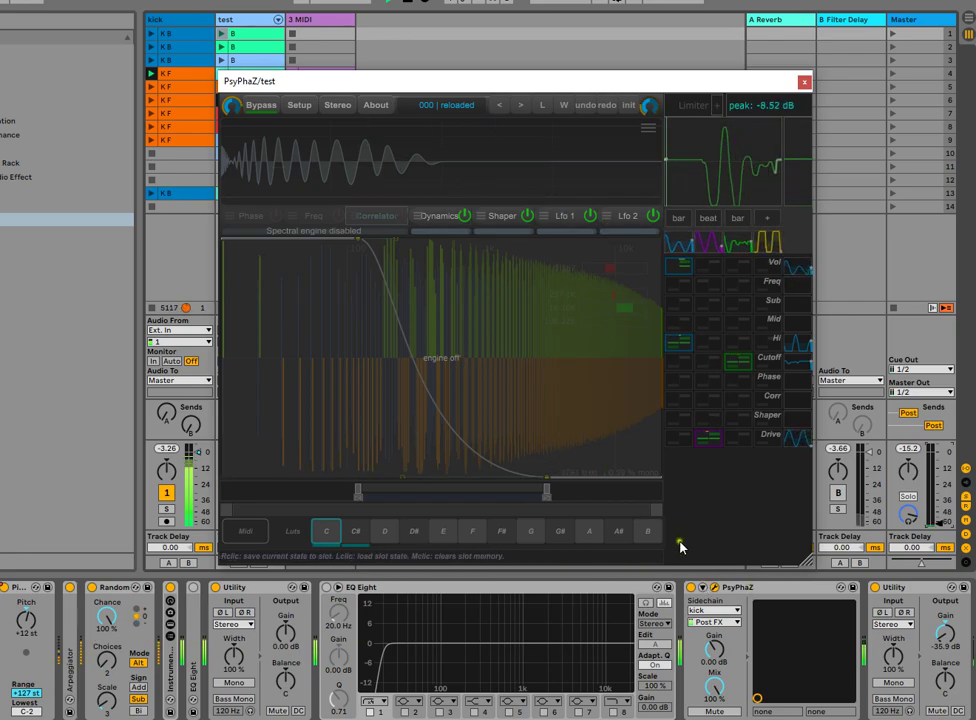
View the Minimum Latency option in the global setup and close the settings.
click(299, 105)
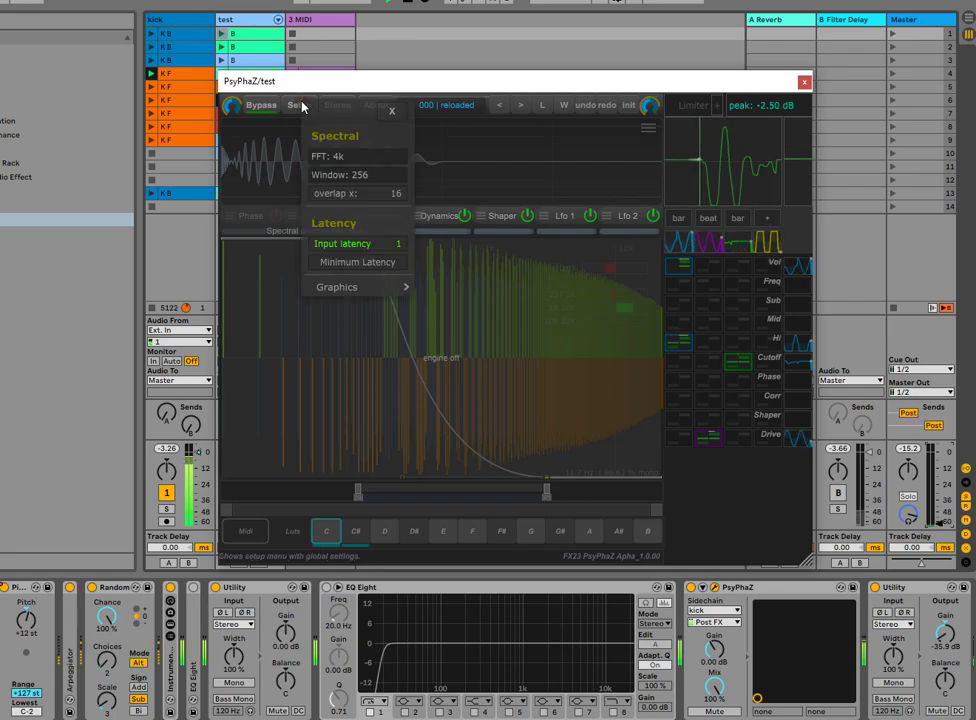
click(366, 268)
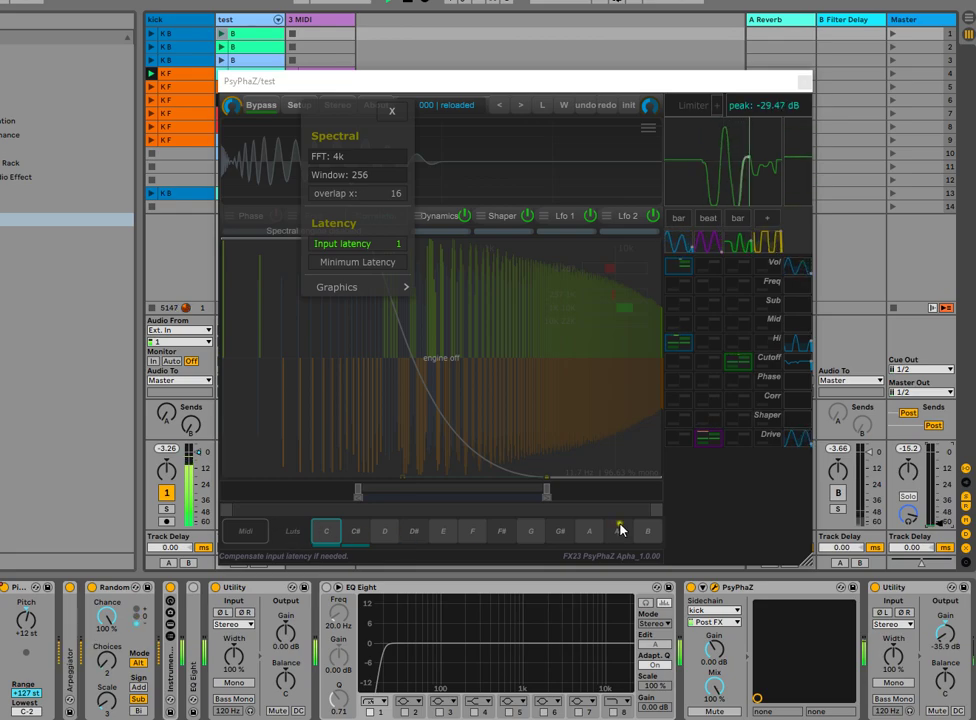
click(409, 566)
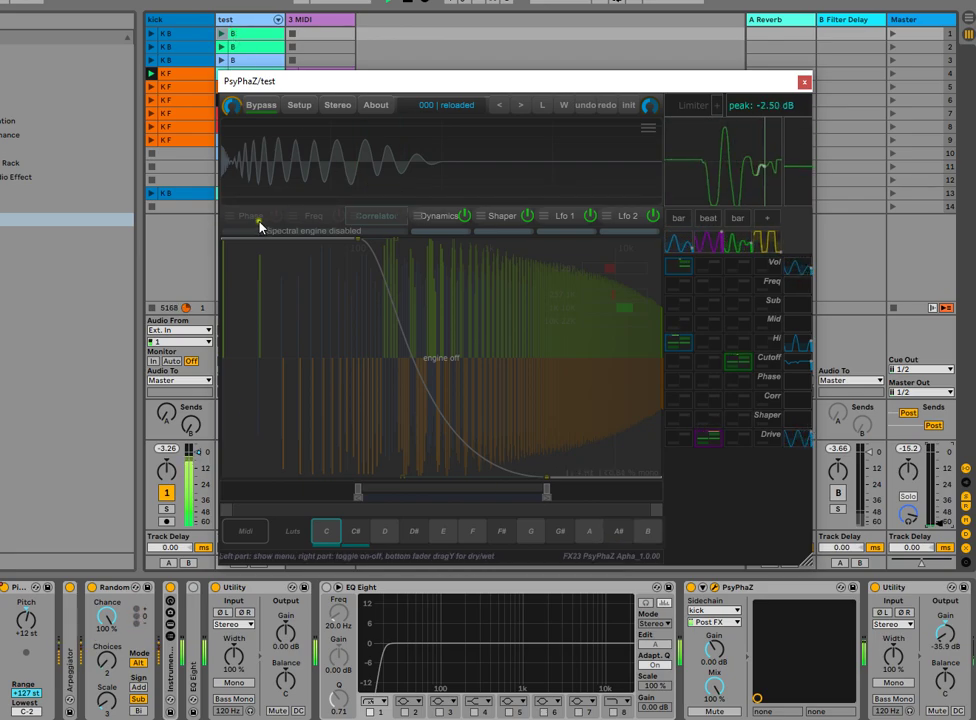
Examine the graphics settings, including the target frame rate and the FPS display, and close the global setup.
click(303, 106)
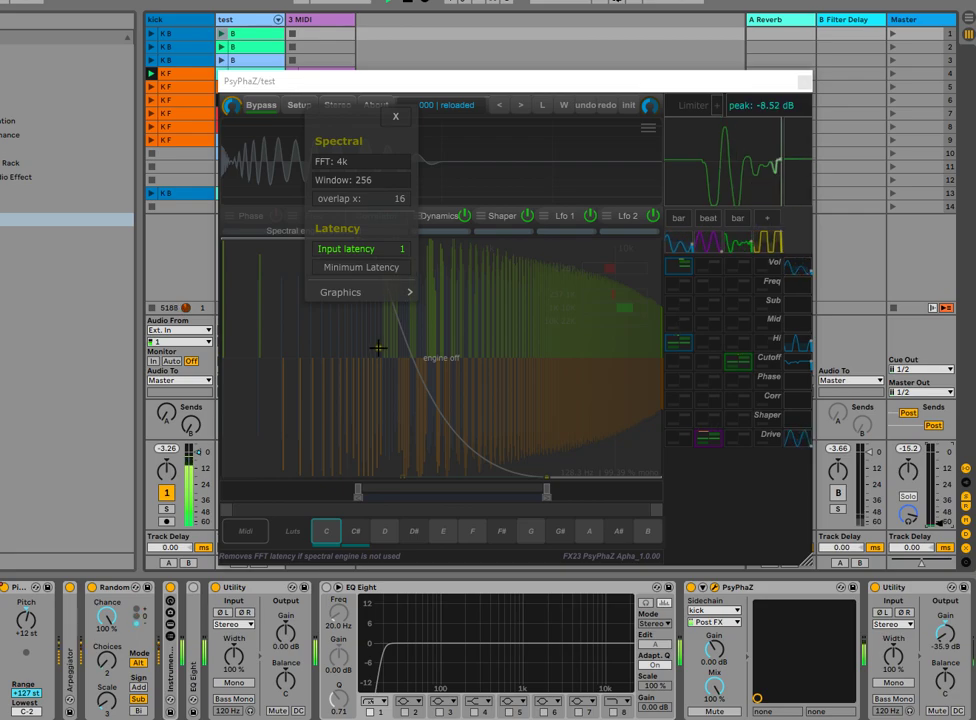
mouse_move(383, 292)
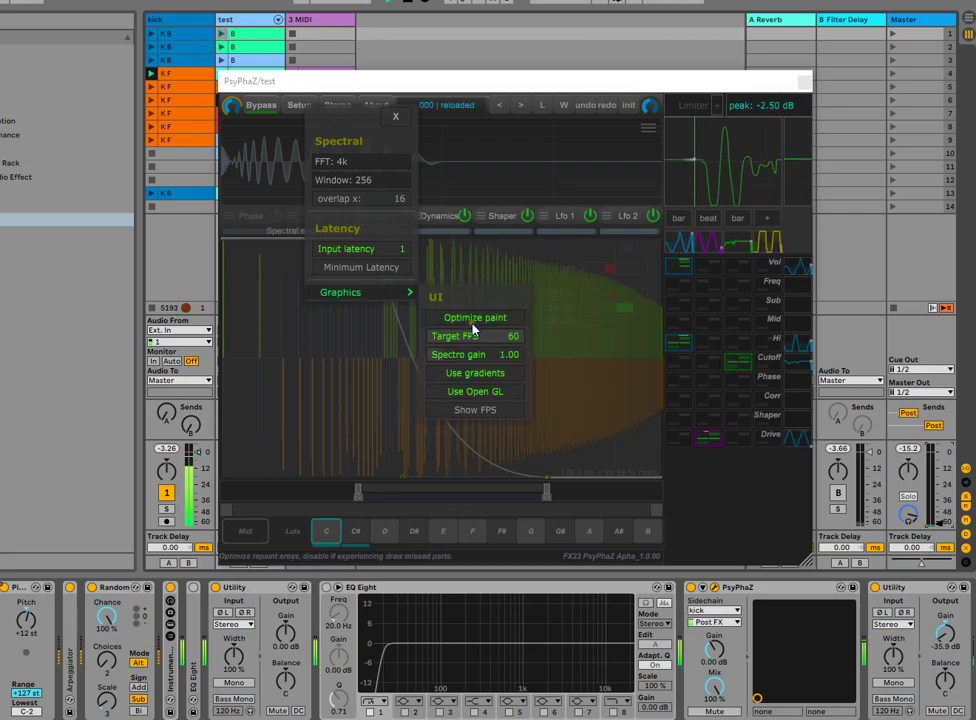
mouse_move(512, 338)
mouse_down()
mouse_move(420, 346)
mouse_move(531, 344)
mouse_move(496, 344)
mouse_move(512, 338)
mouse_up()
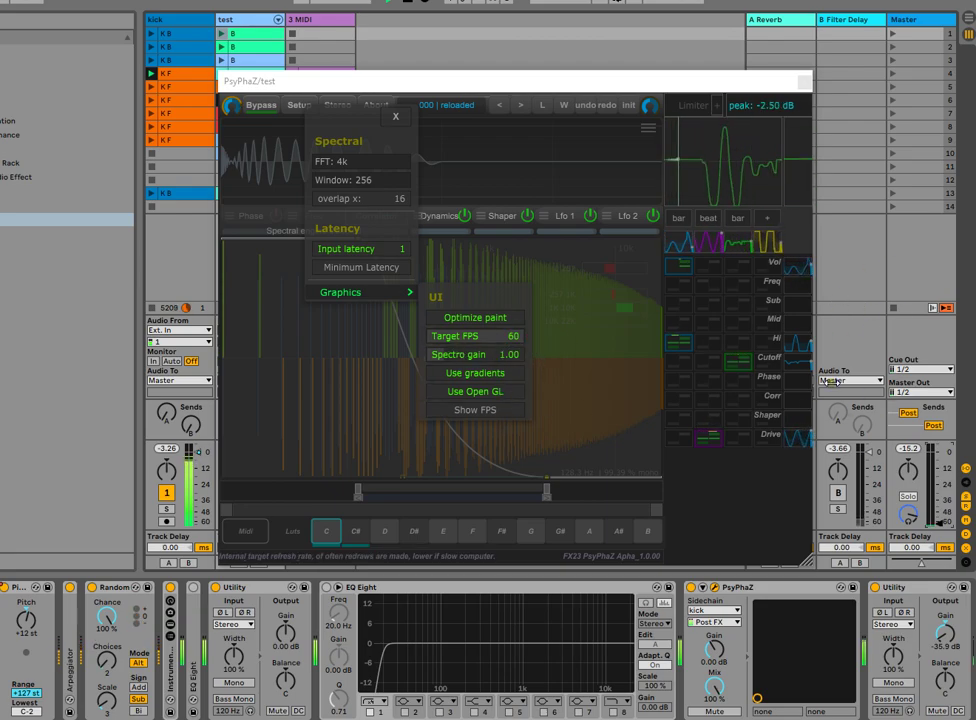
drag(519, 341, 465, 342)
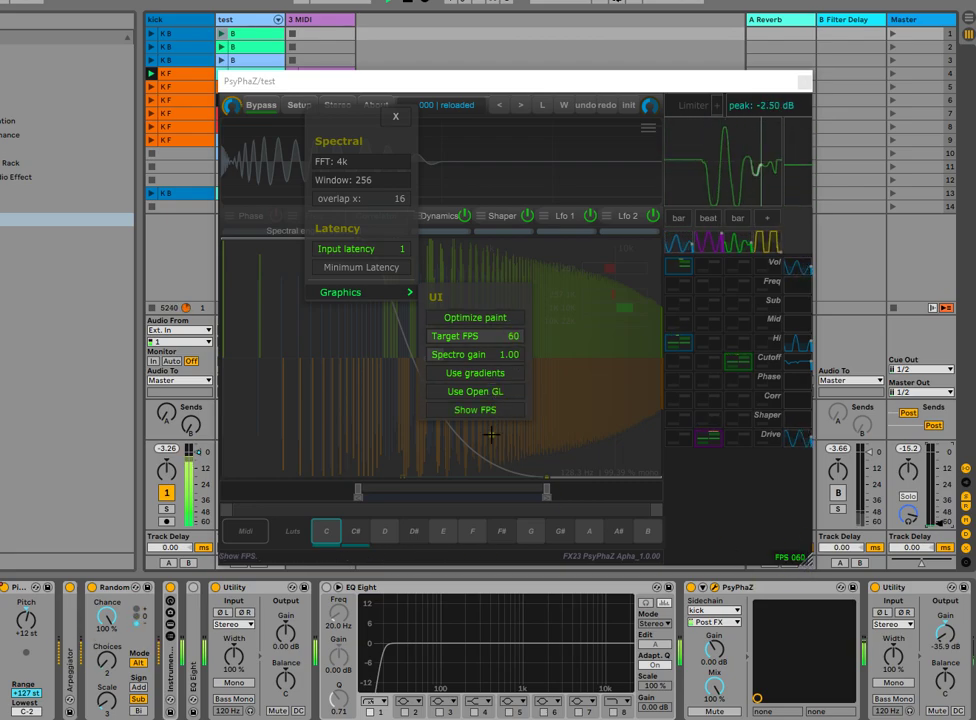
click(394, 118)
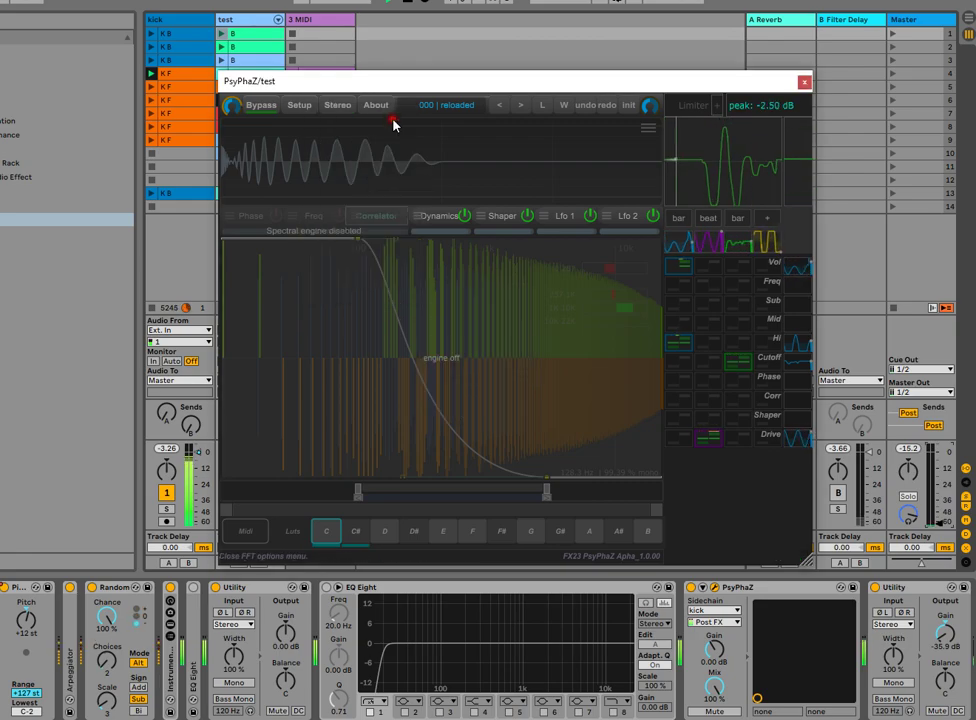
Turn on the Freq engine, enable the Spectro display for its graph and close the graph options.
click(286, 220)
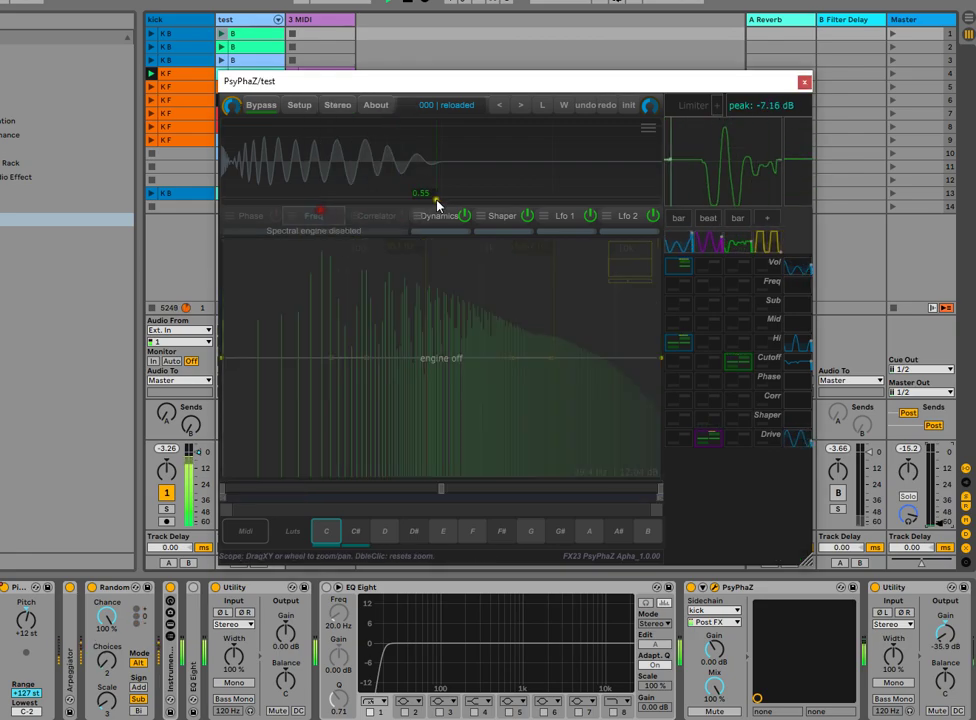
click(335, 218)
double_click(562, 315)
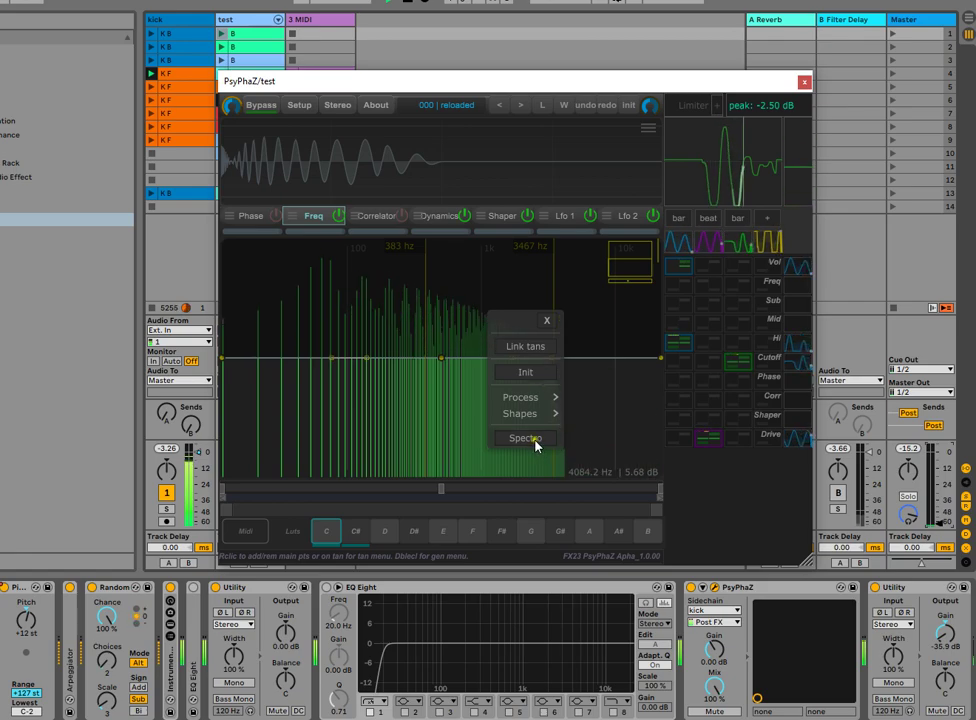
click(537, 446)
click(547, 320)
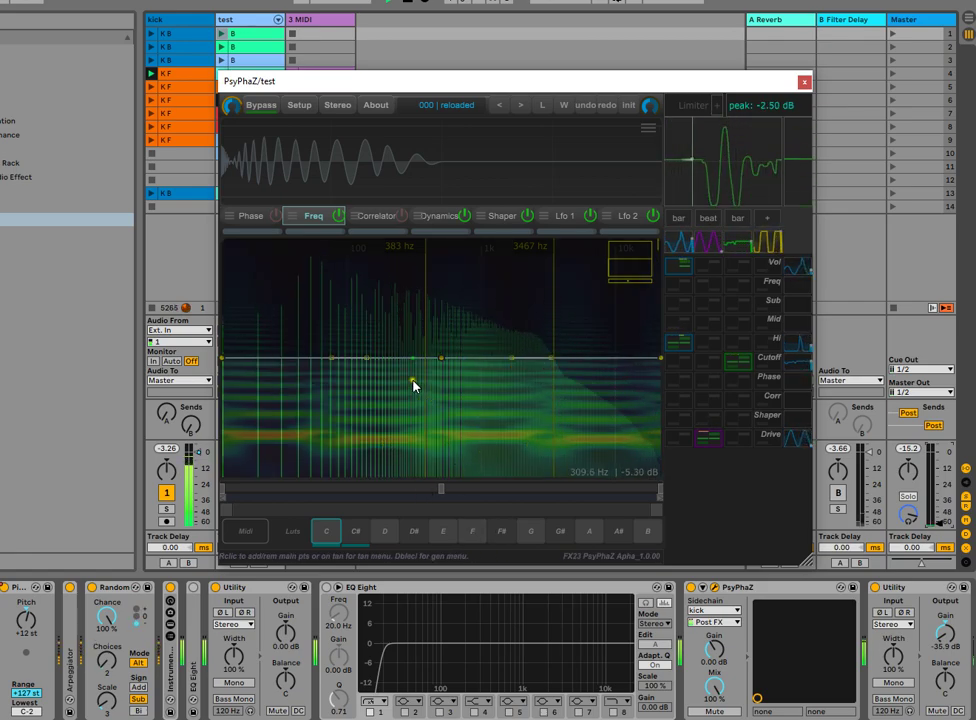
Turn on the Phase engine, turn off Freq and show the Phase curve.
click(270, 218)
click(338, 215)
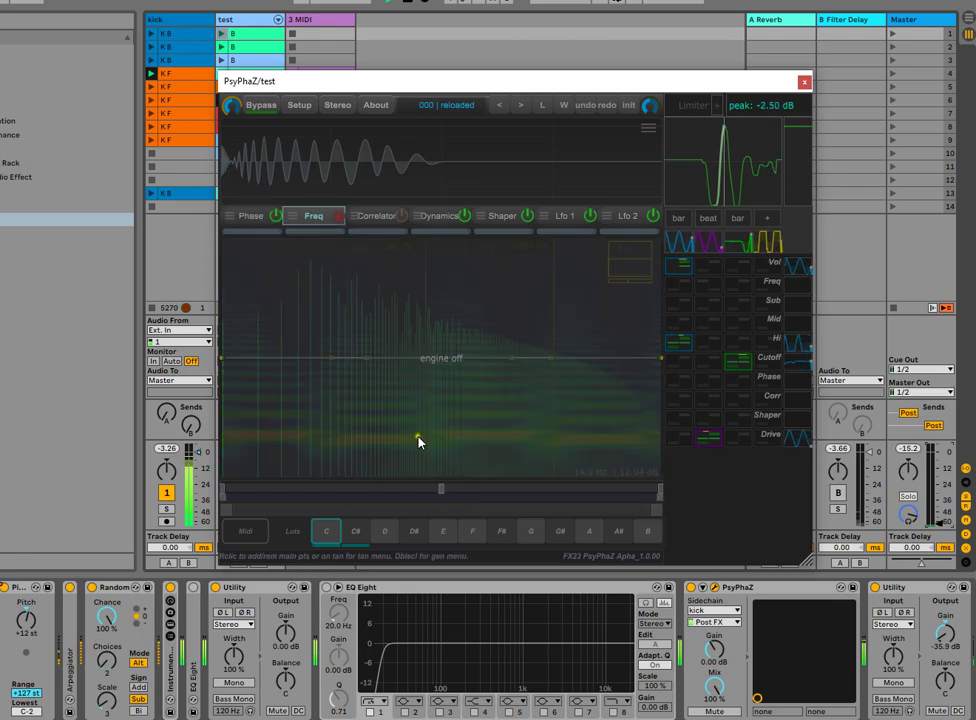
click(250, 215)
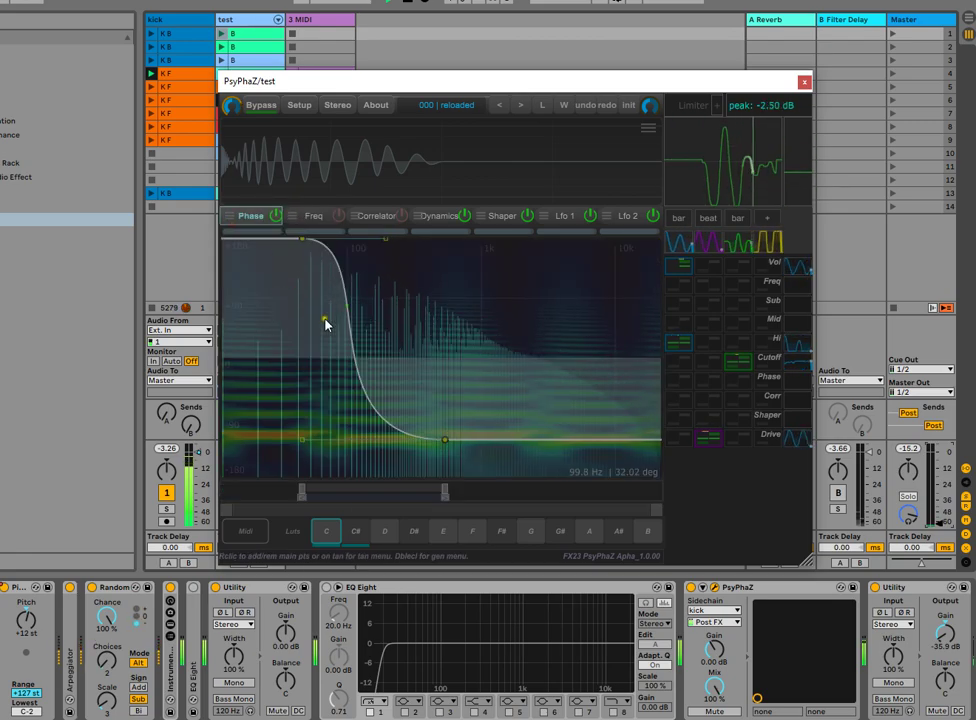
Turn on the Phase engine's IIR Shifter, set its Stack to 32 and close its settings.
right_click(232, 217)
click(310, 298)
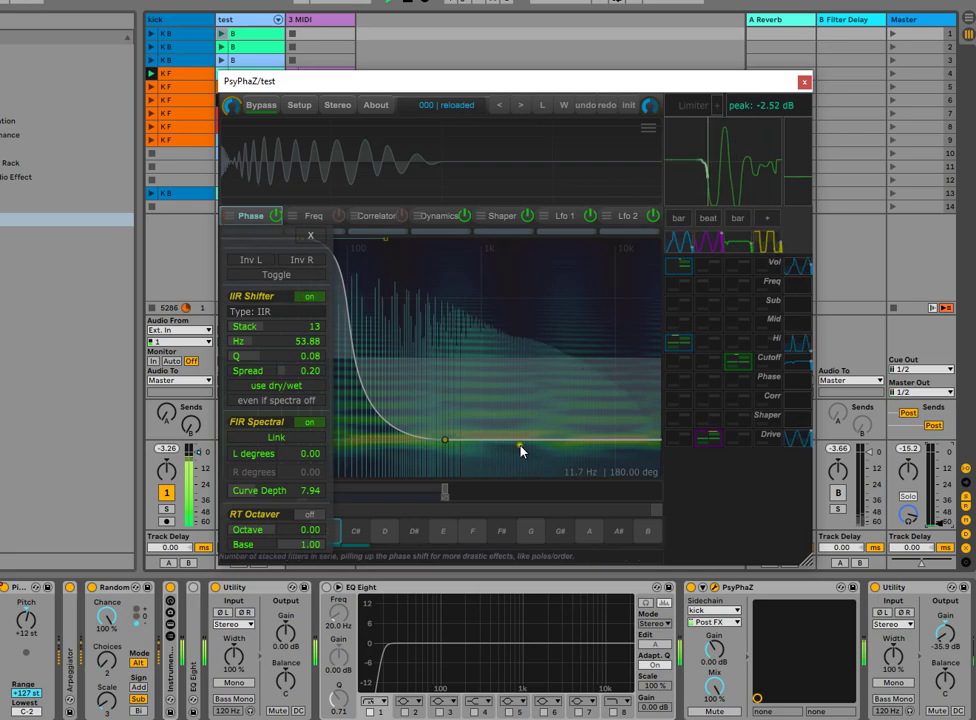
drag(264, 328, 342, 327)
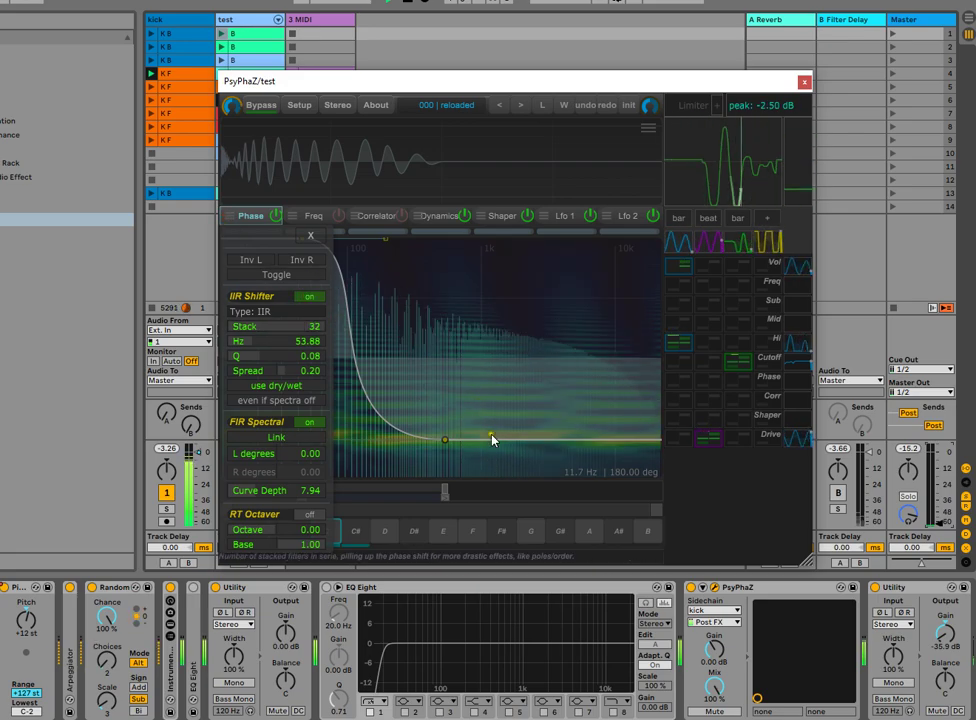
click(310, 235)
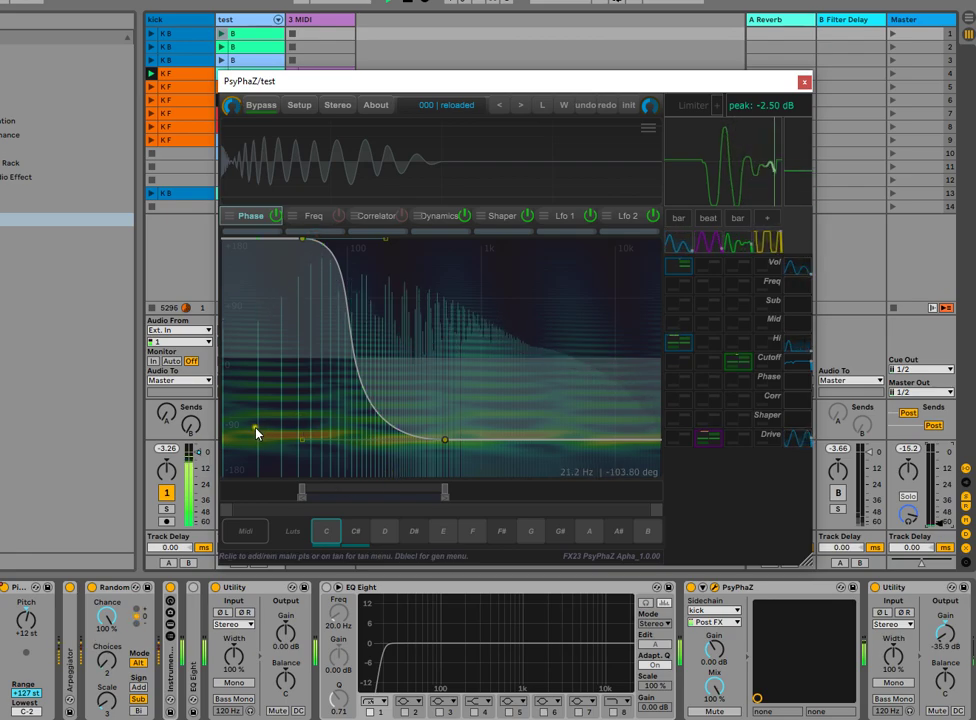
Turn off the Spectro display and move the Phase curve's first point to about 54 Hz and 9 degrees.
double_click(527, 273)
click(559, 392)
click(615, 298)
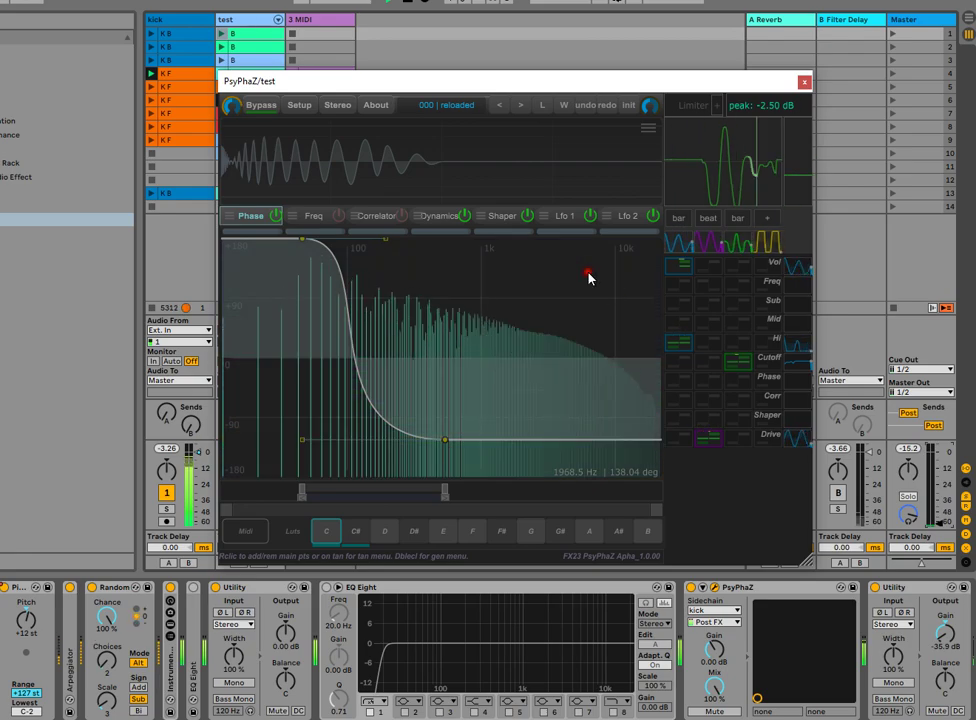
drag(298, 244, 305, 350)
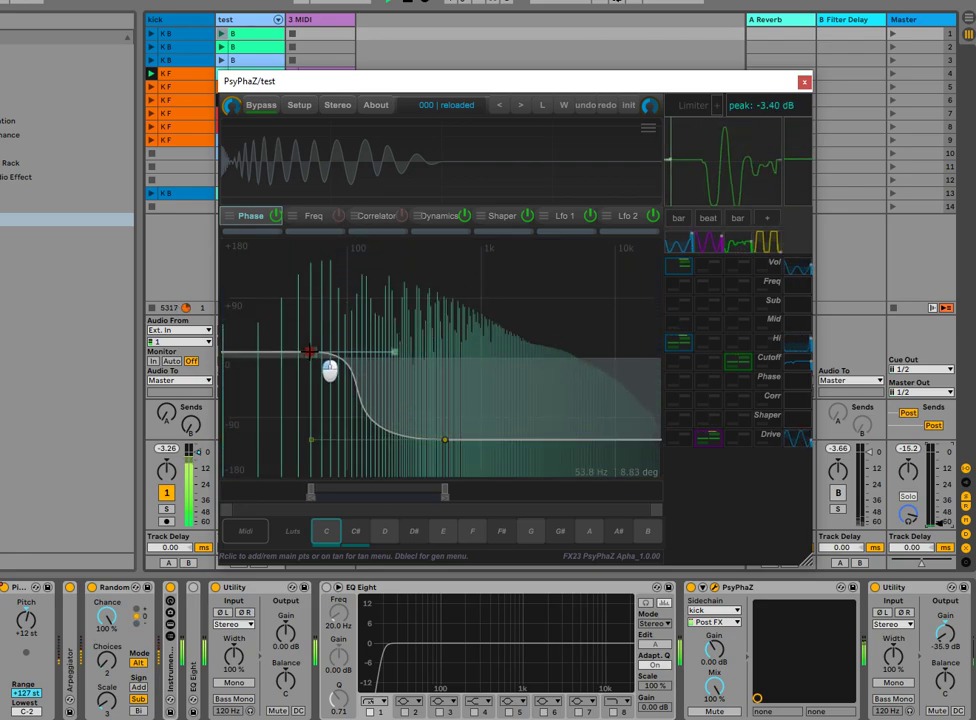